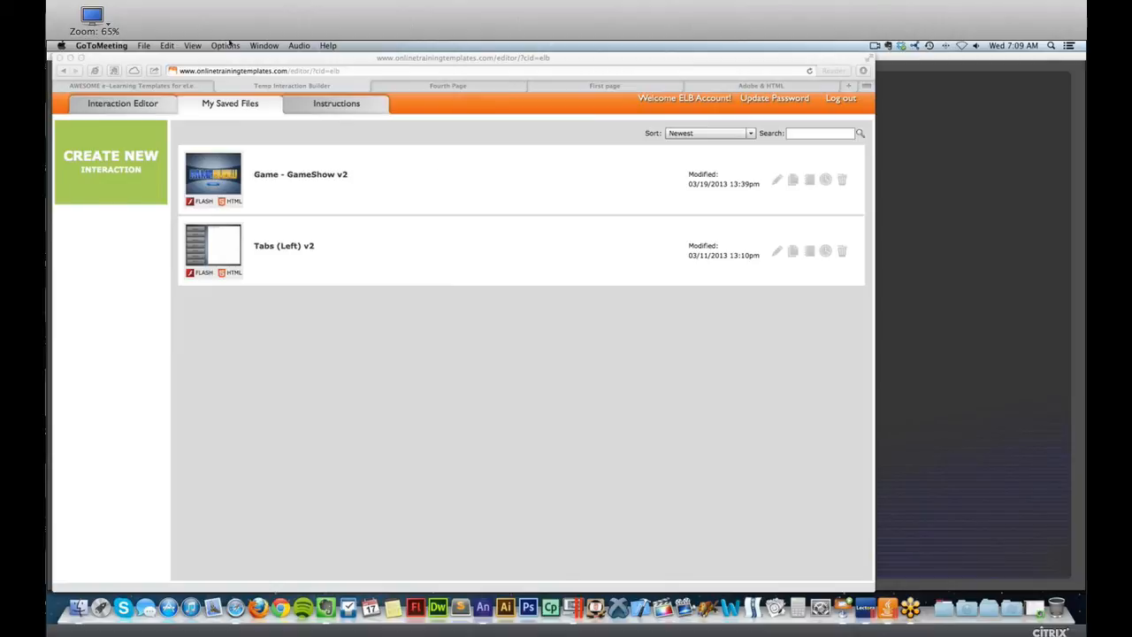
Open the Freebies section of the eLearning Brothers template library from the elearningtemplates.com home page.
left_click(199, 64)
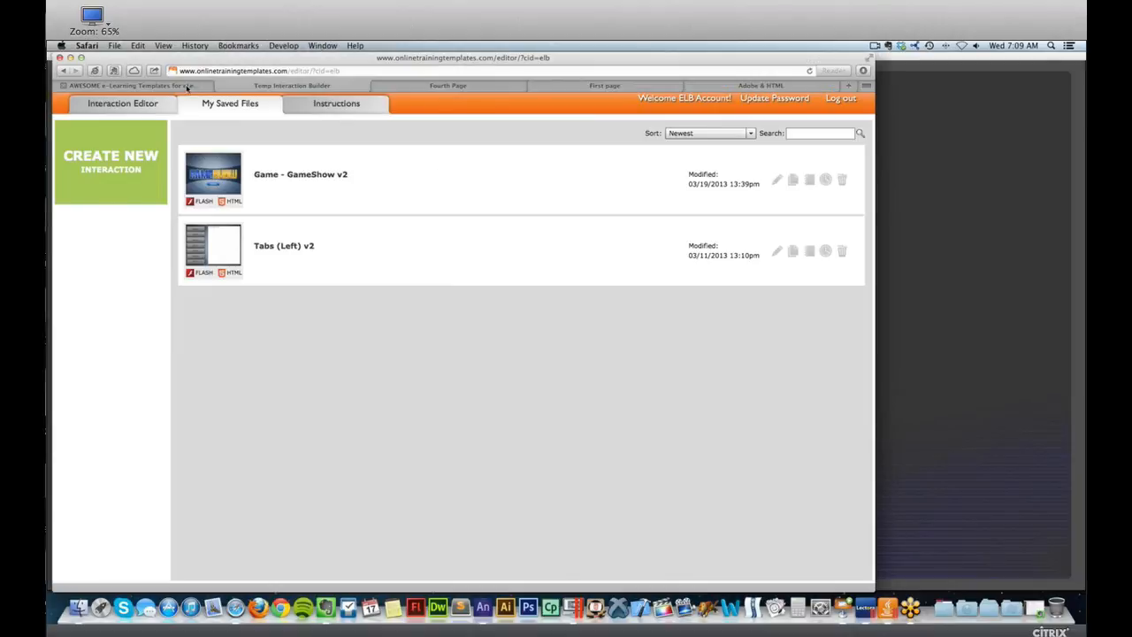
left_click(185, 85)
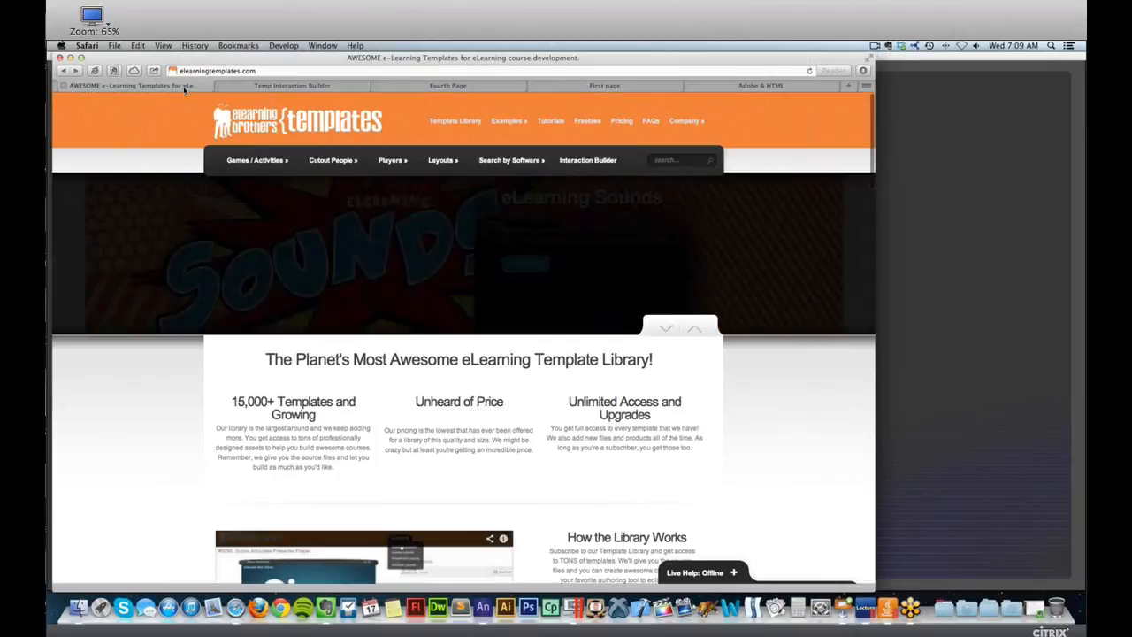
left_click(217, 71)
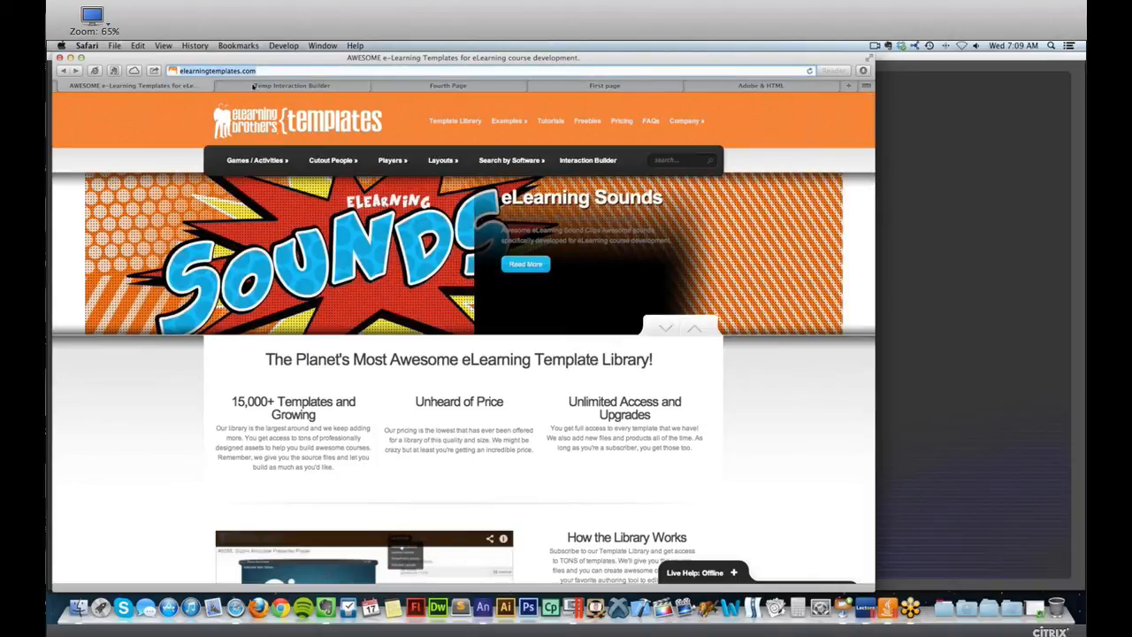
left_click(456, 122)
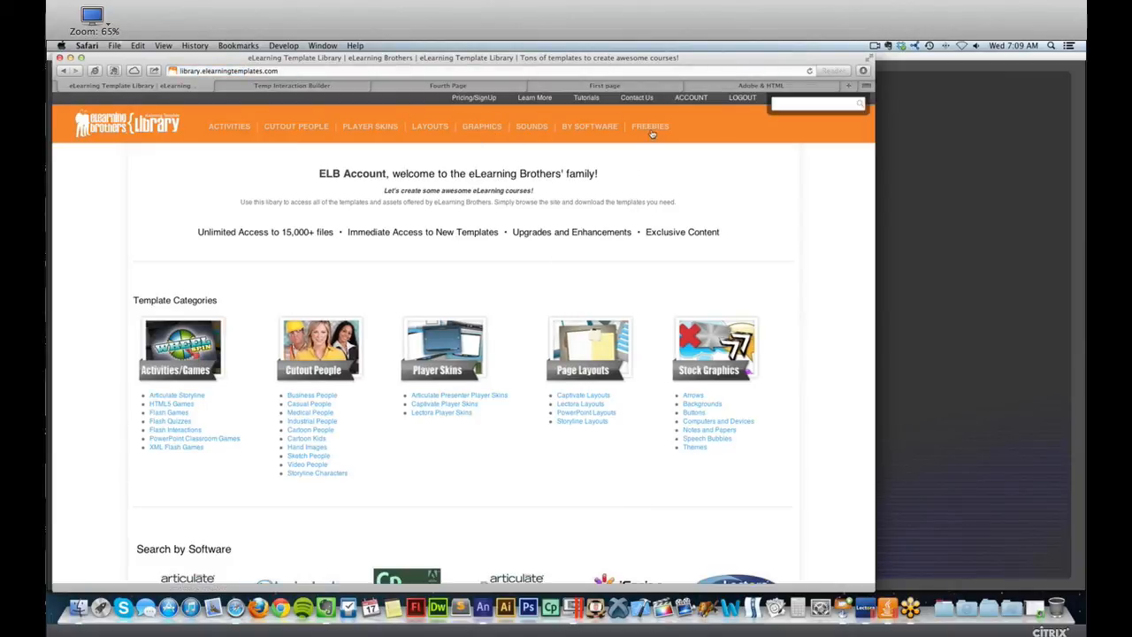
left_click(651, 127)
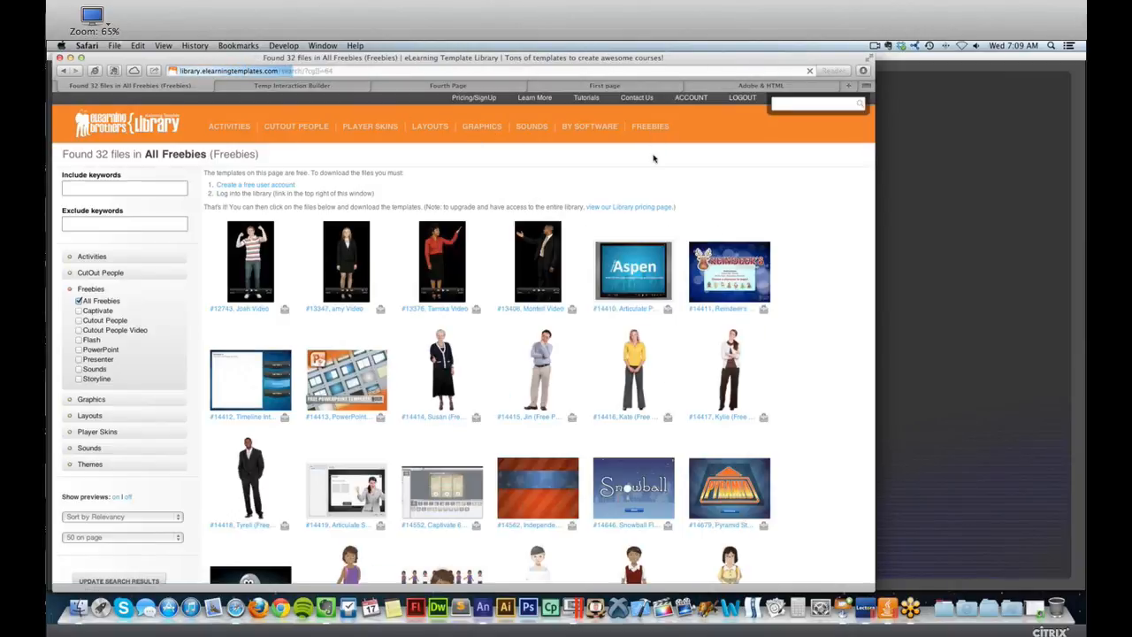
Browse the free templates and check the preview of the Adobe Edge Animate Tabs Right interaction.
scroll(654, 159, "down", 1)
scroll(655, 159, "down", 10)
mouse_move(358, 435)
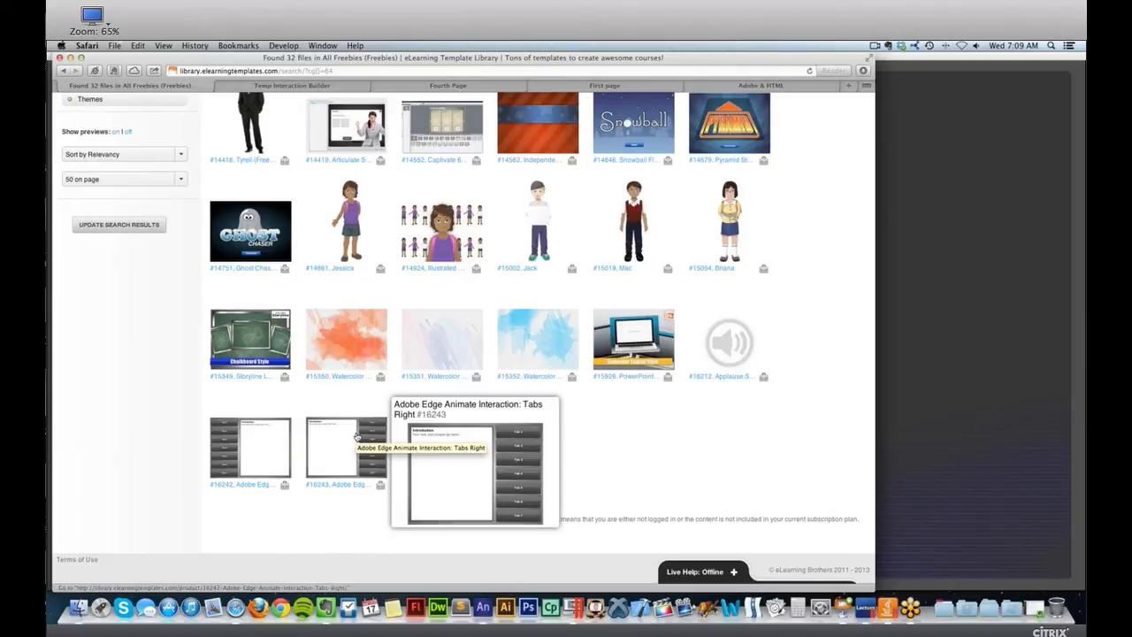
scroll(356, 436, "up", 10)
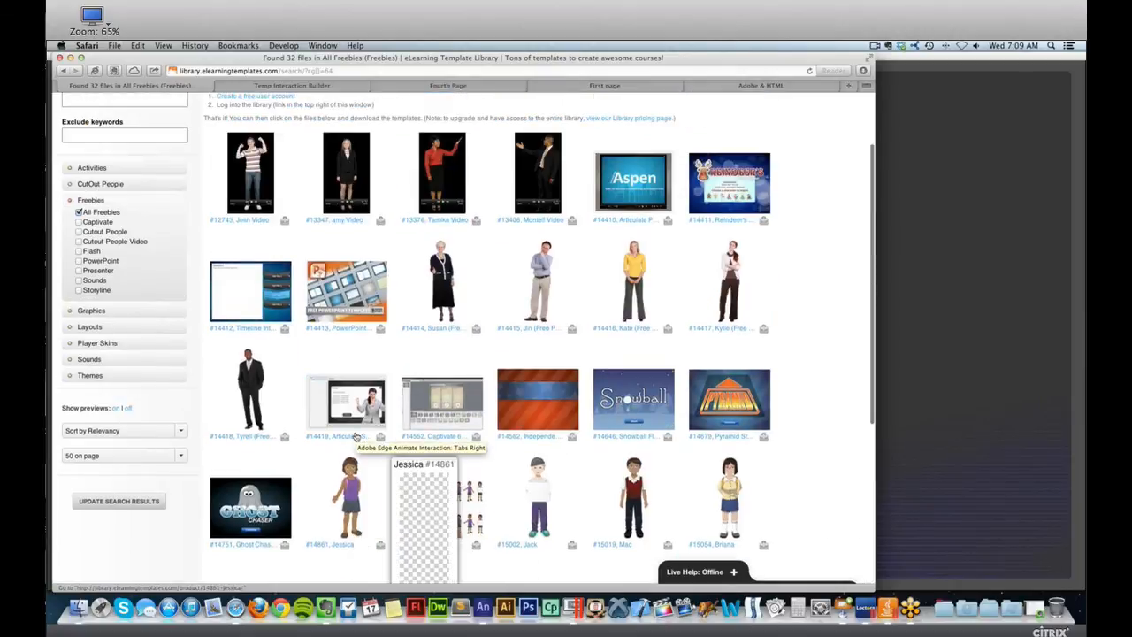
Return to the elearningtemplates.com home page and open its Interaction Builder page.
scroll(303, 258, "left", 5)
scroll(303, 257, "left", 5)
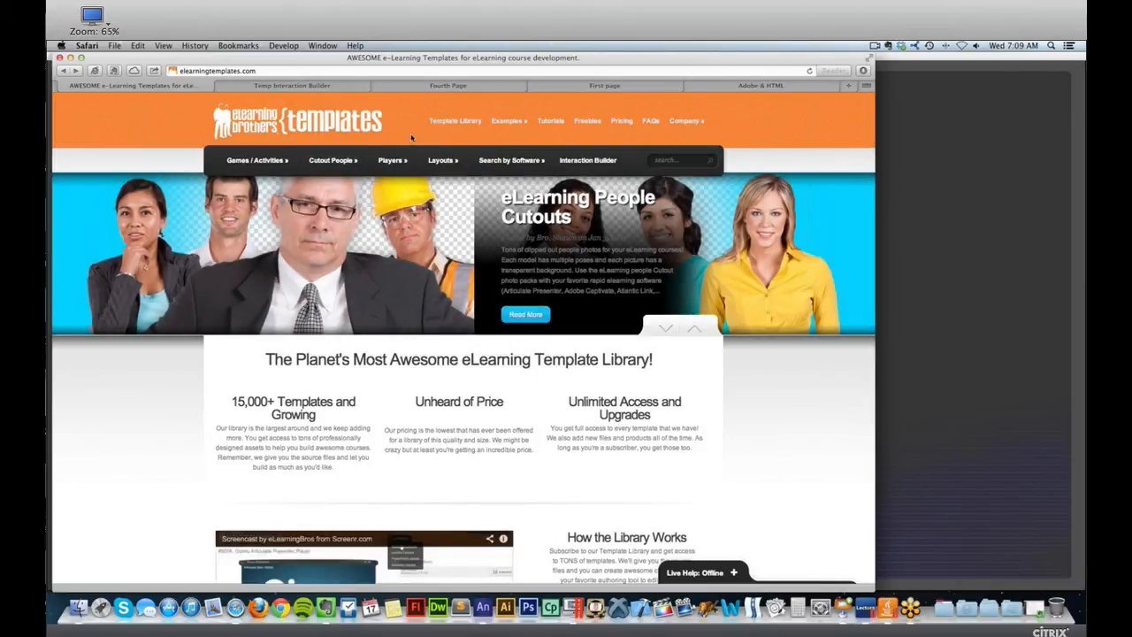
left_click(586, 162)
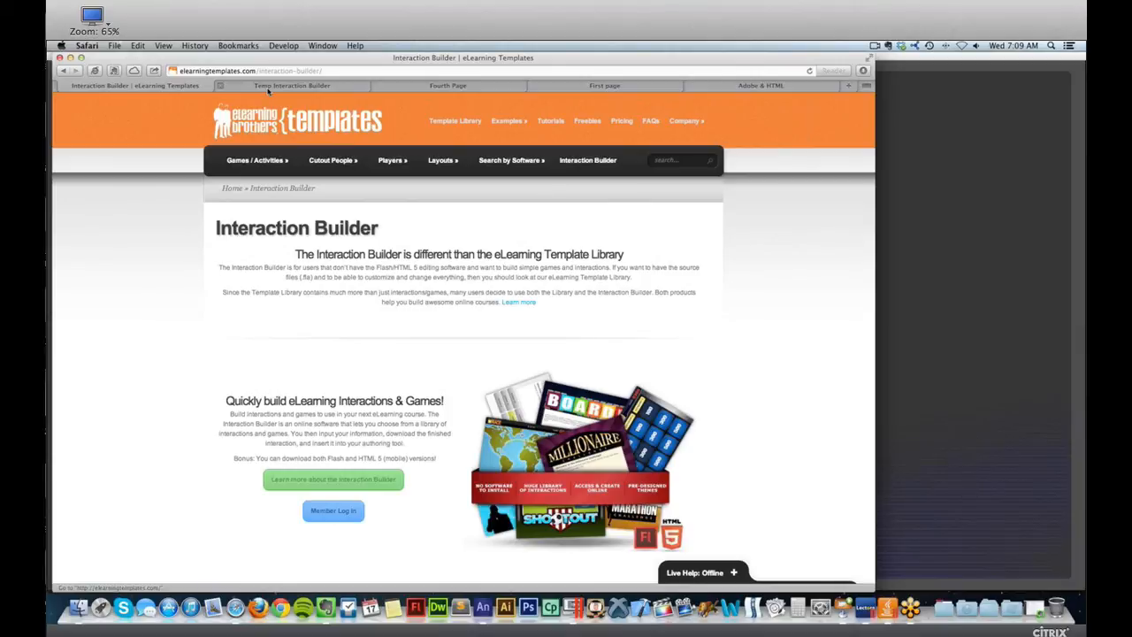
Switch to the online Interaction Builder and show all available interactions in the Interaction Editor.
left_click(274, 87)
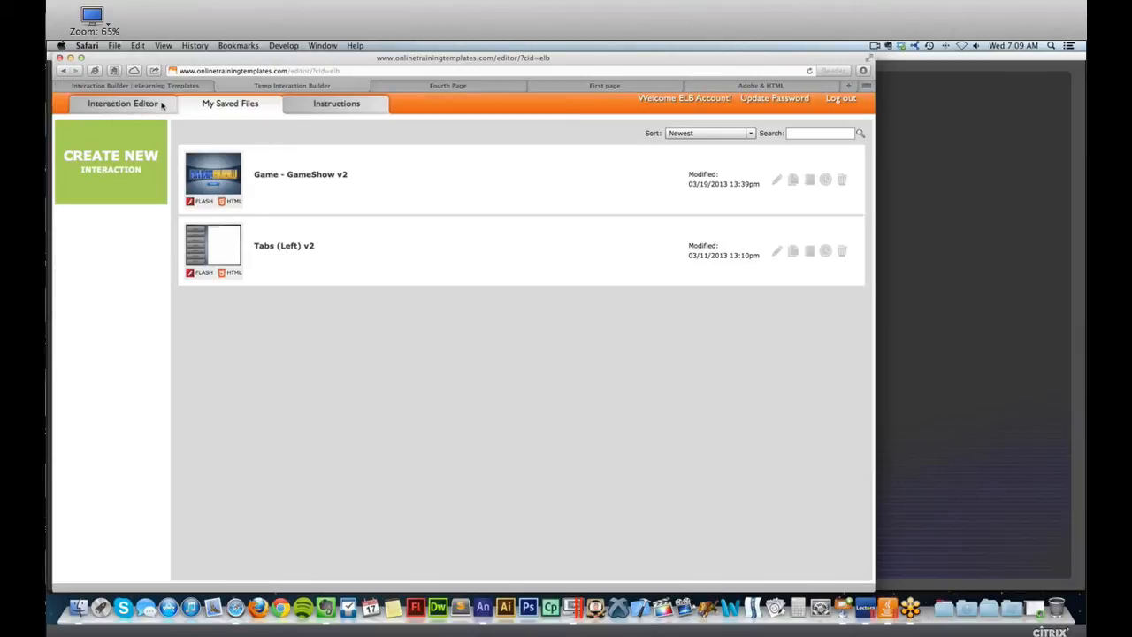
left_click(161, 105)
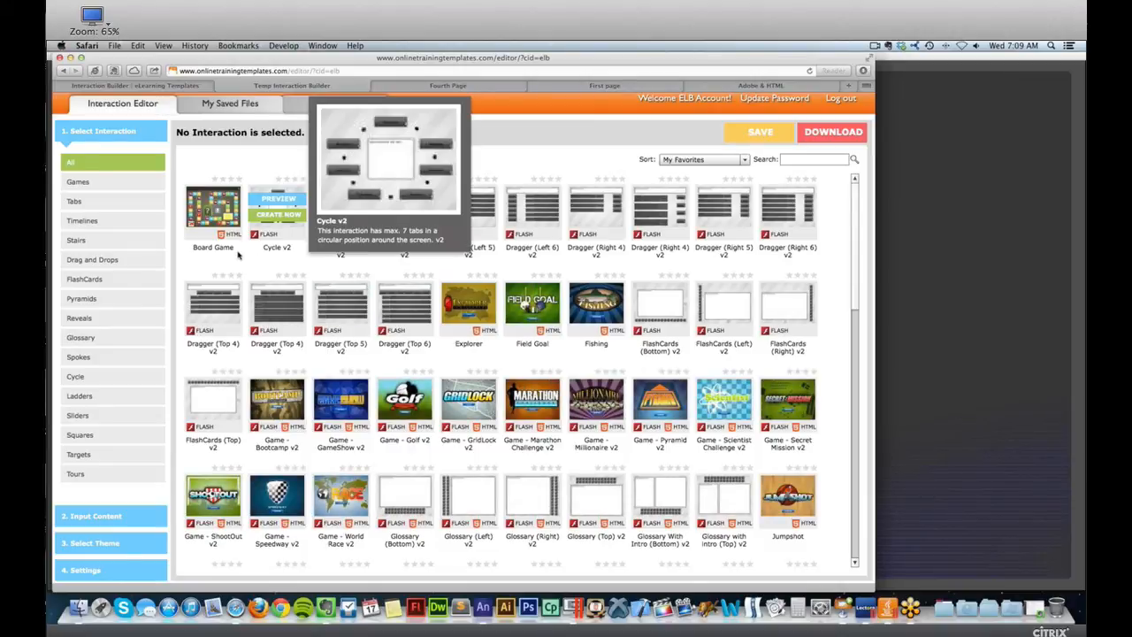
mouse_move(225, 241)
mouse_move(454, 238)
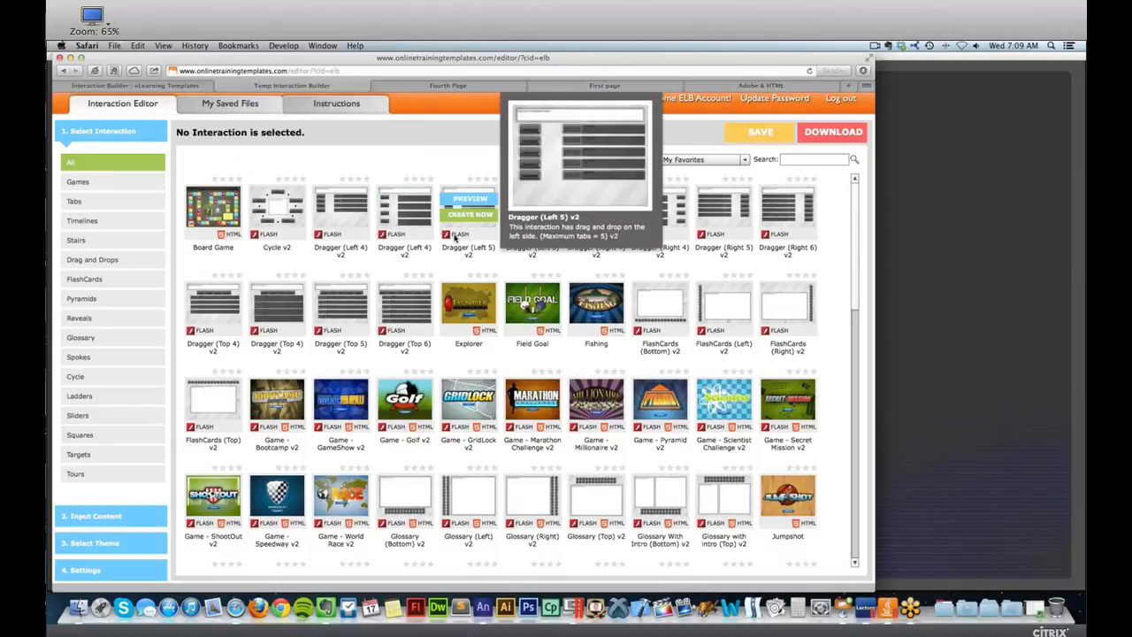
mouse_move(483, 332)
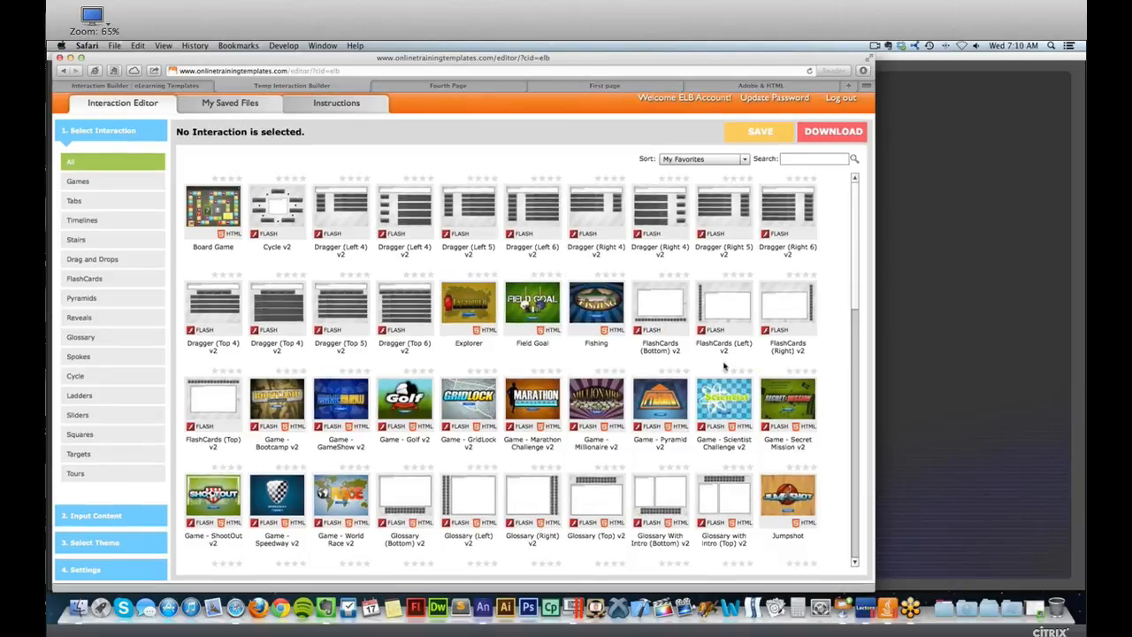
Find the Game - GameShow v2 interaction among all interactions and view its preview.
left_click_drag(855, 275, 849, 352)
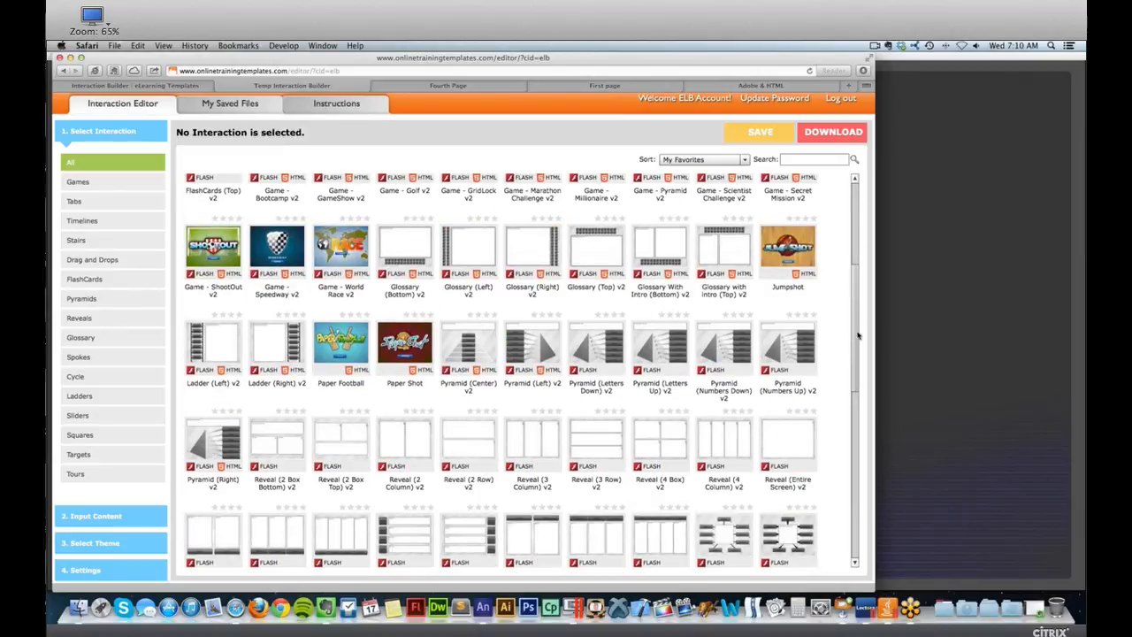
left_click_drag(858, 335, 857, 294)
mouse_move(358, 374)
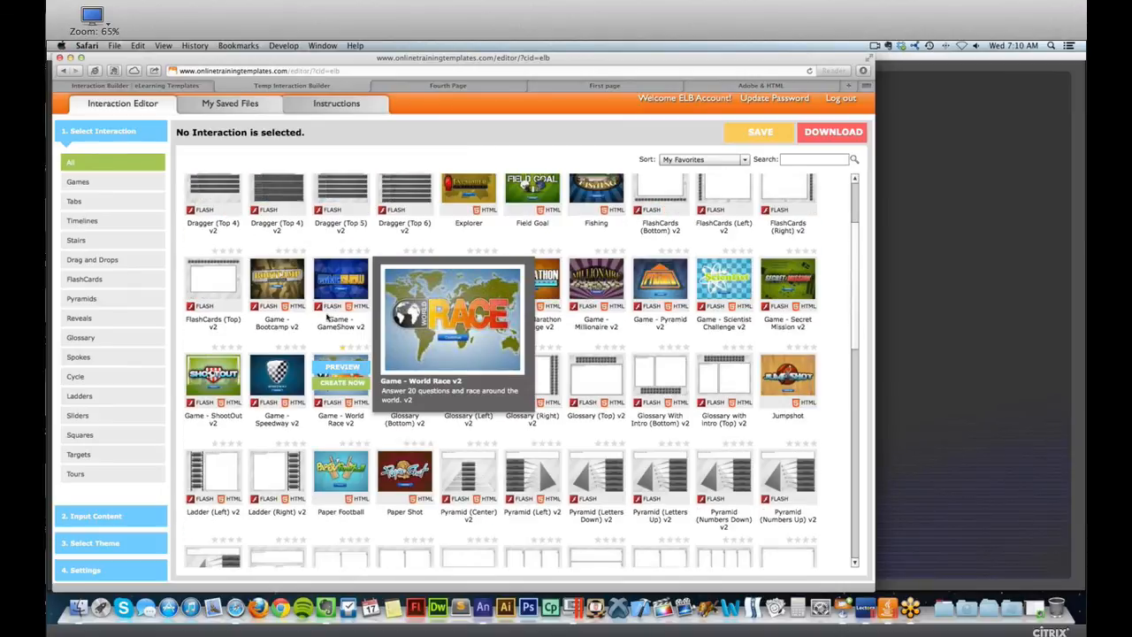
mouse_move(350, 278)
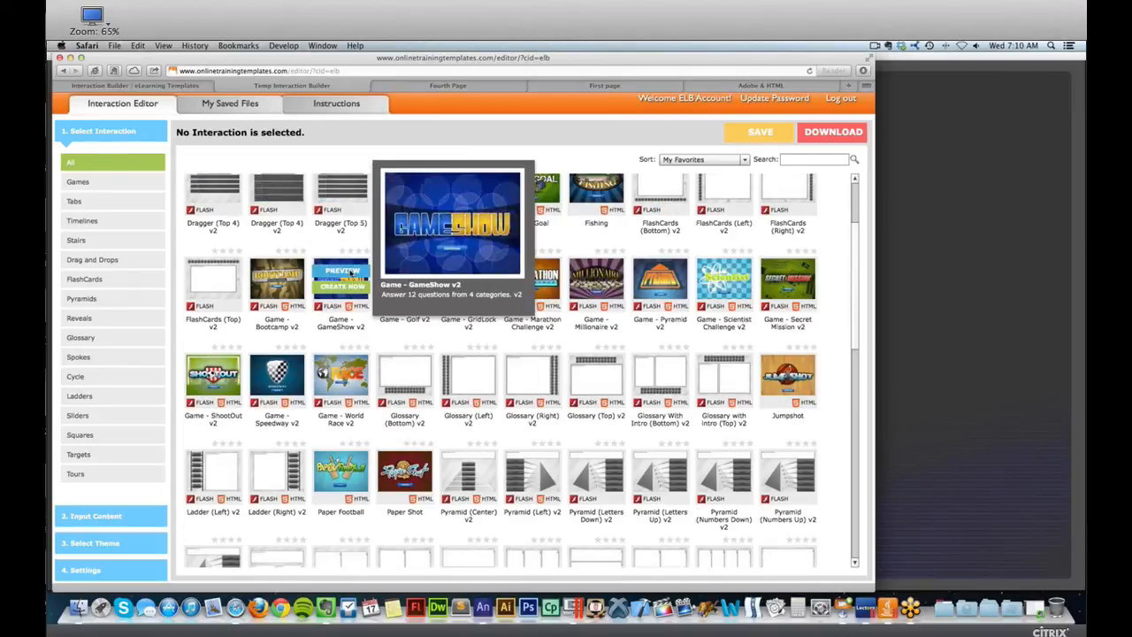
left_click(350, 273)
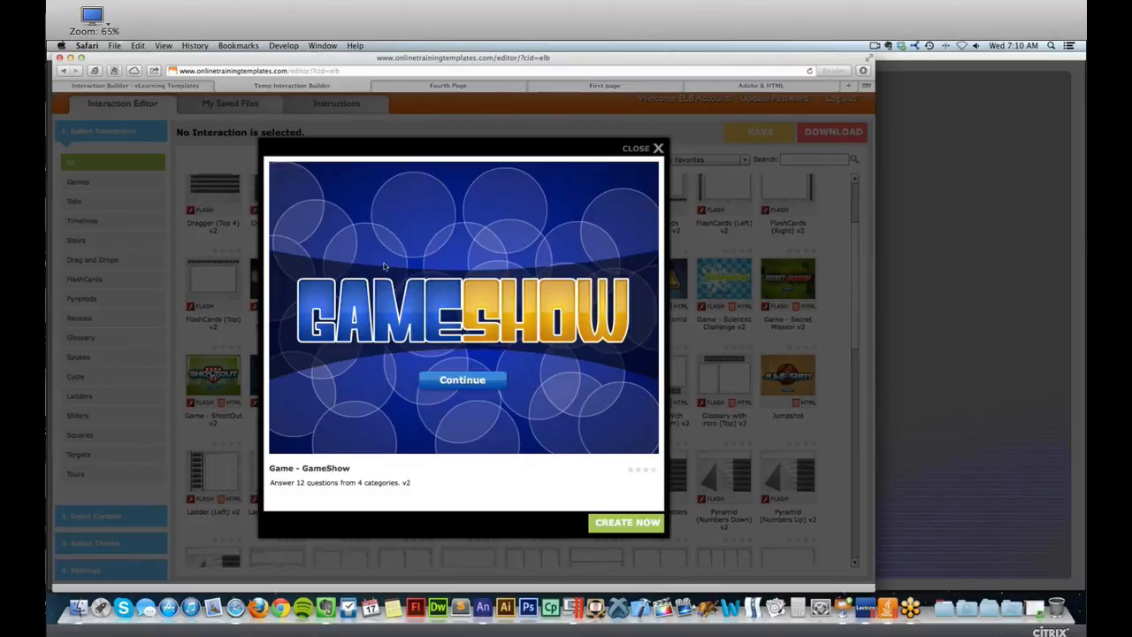
left_click(658, 148)
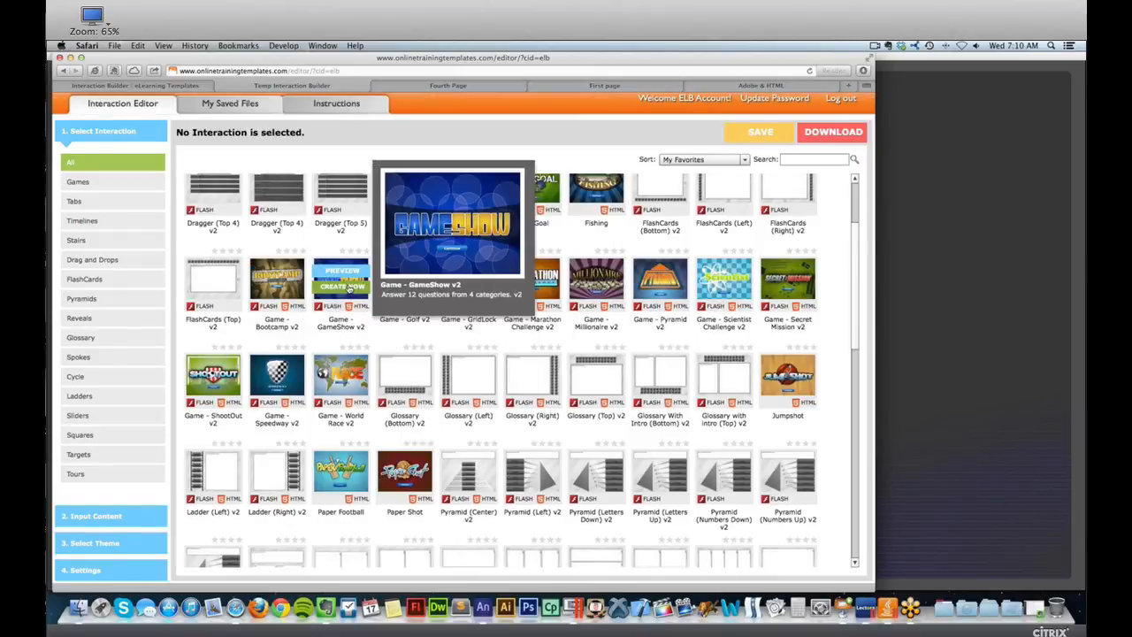
Create a new interaction from Game - GameShow v2 and review the note in its introduction text.
left_click(349, 287)
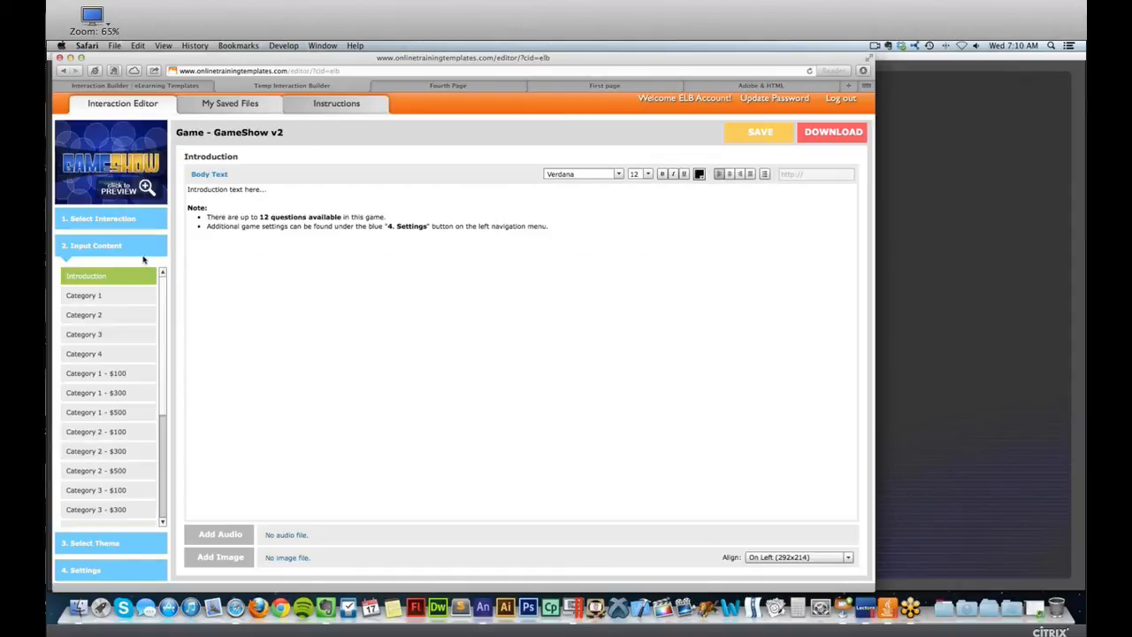
left_click(378, 220)
left_click_drag(577, 217, 444, 207)
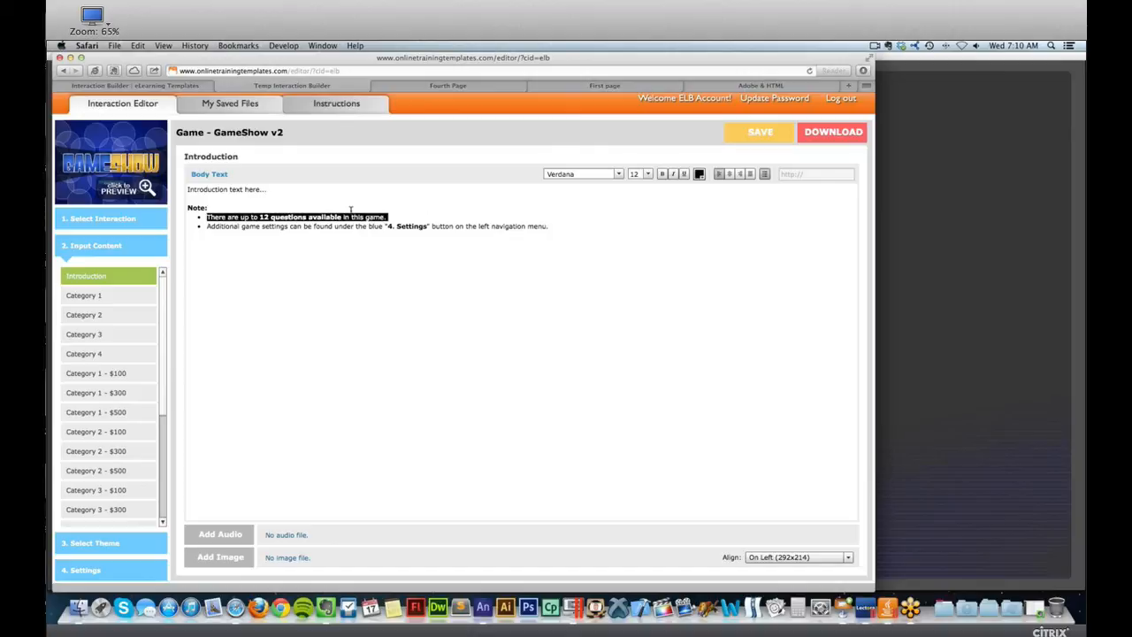
left_click(538, 227)
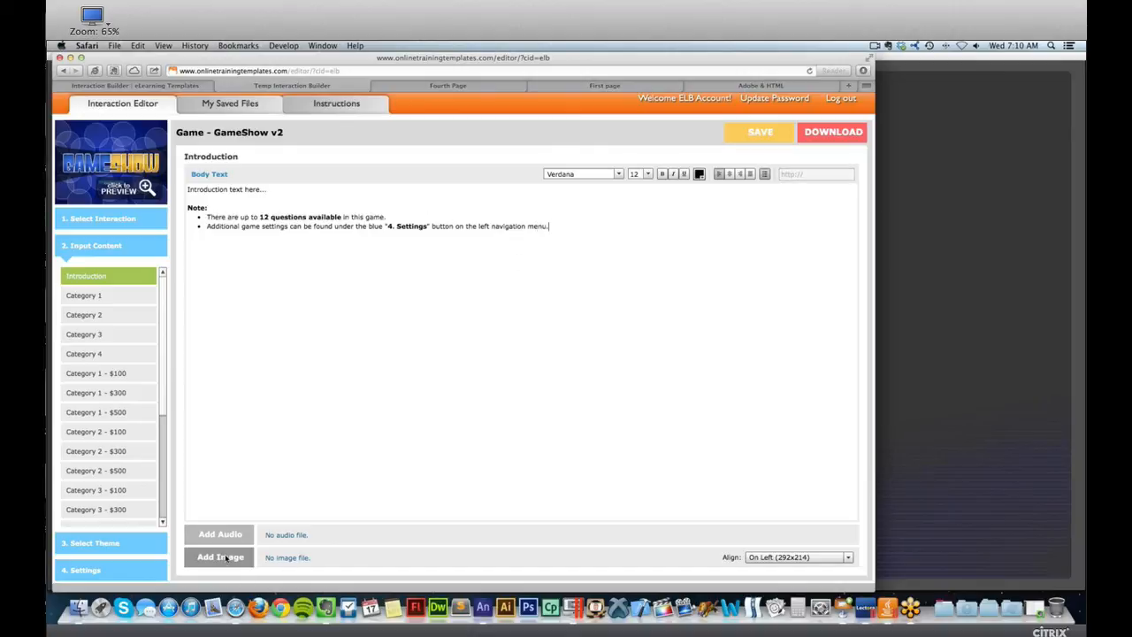
Open the Category 1 content and preview the game, answering the 100-point question of Category 1 correctly.
left_click(112, 295)
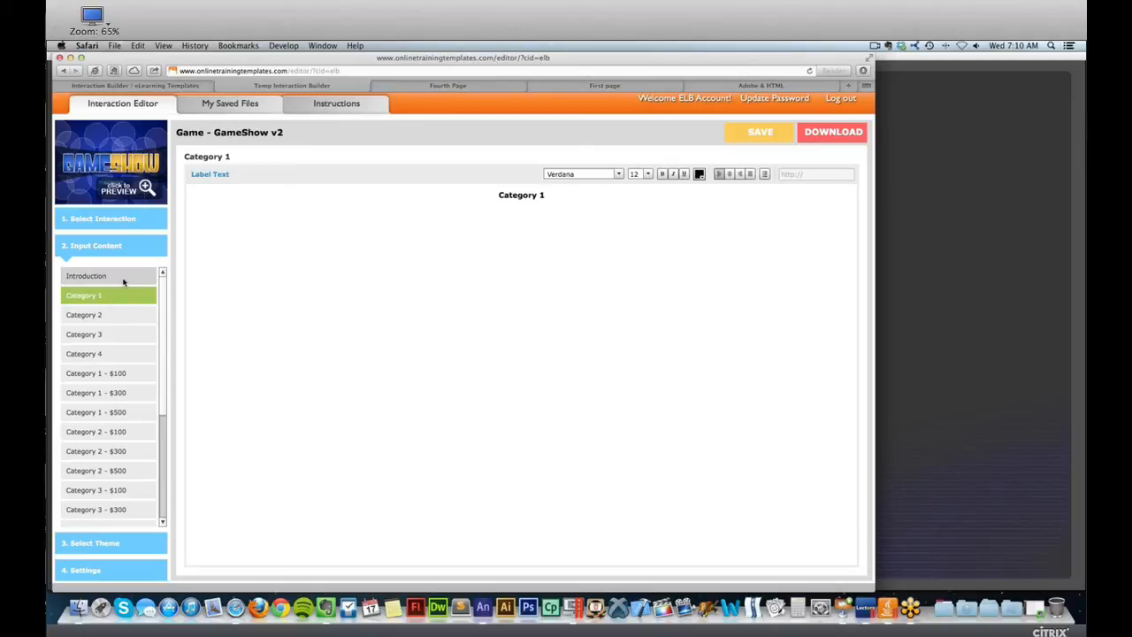
left_click(139, 189)
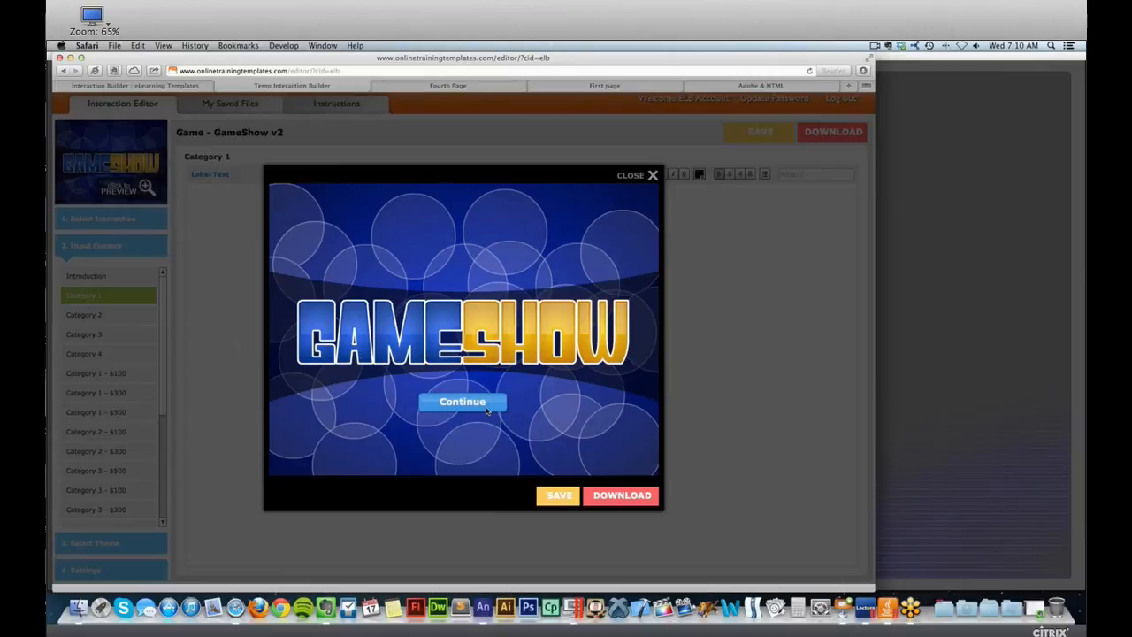
left_click(462, 402)
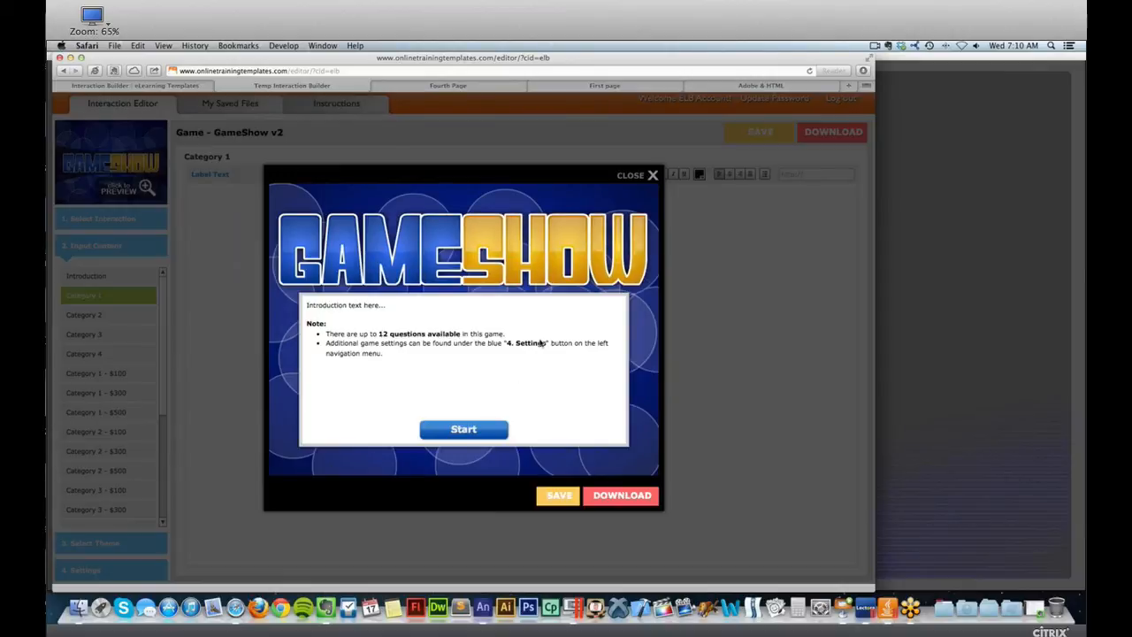
left_click(461, 431)
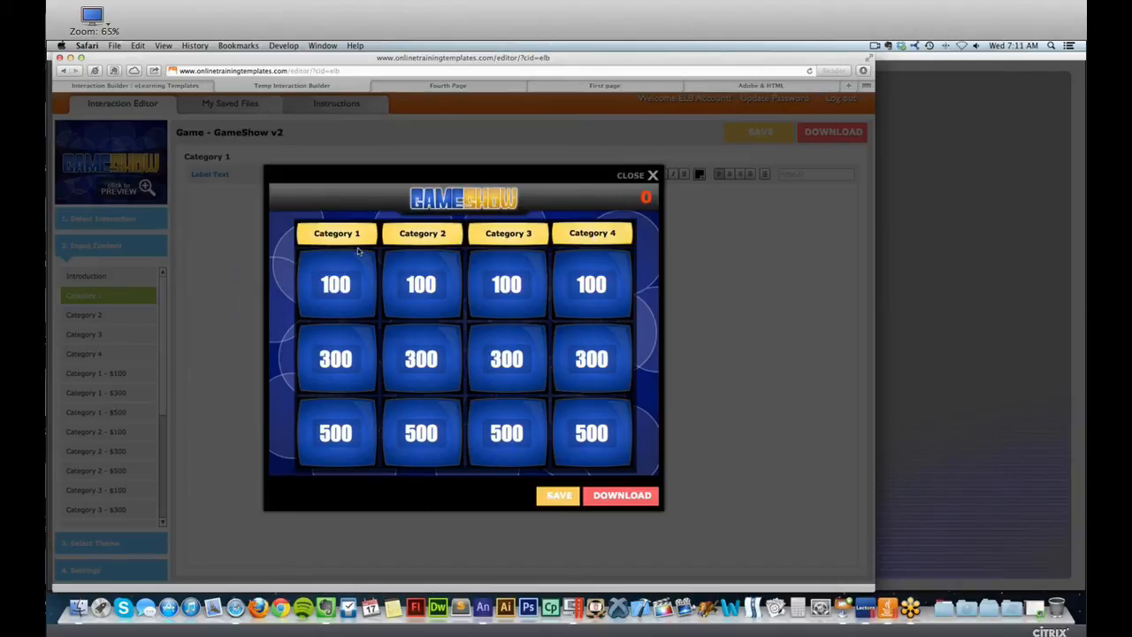
left_click(352, 270)
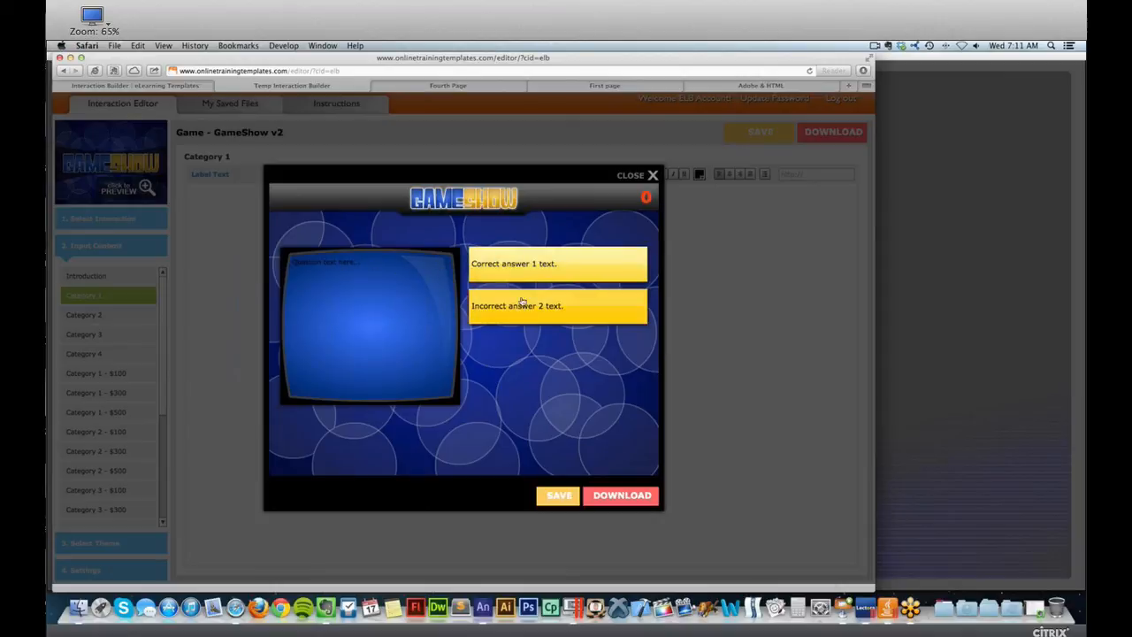
left_click(538, 276)
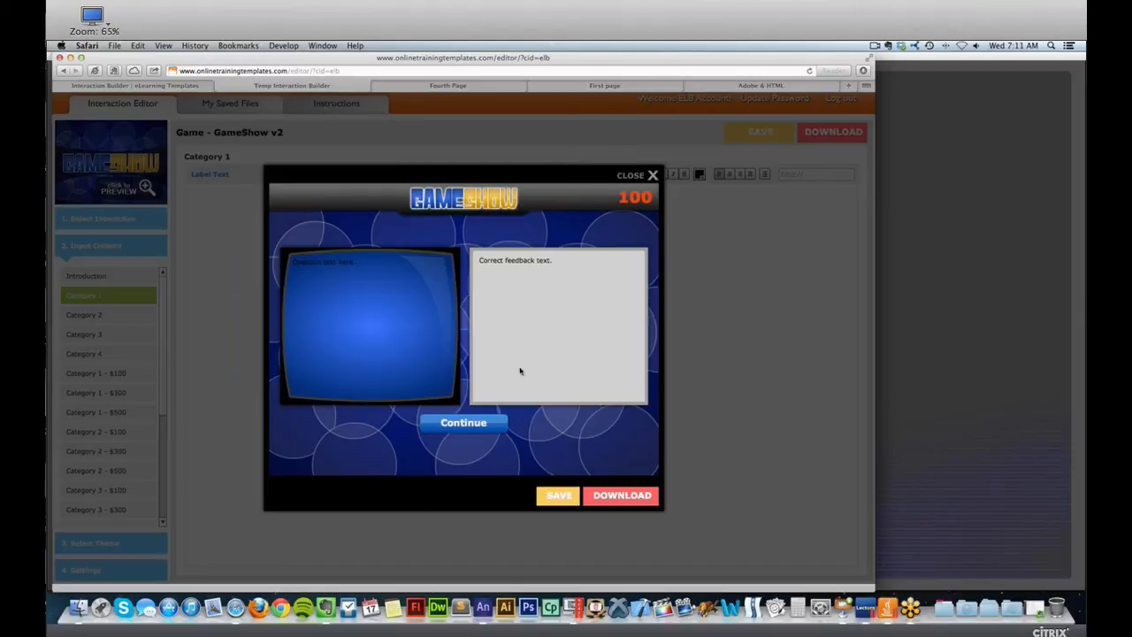
left_click(463, 423)
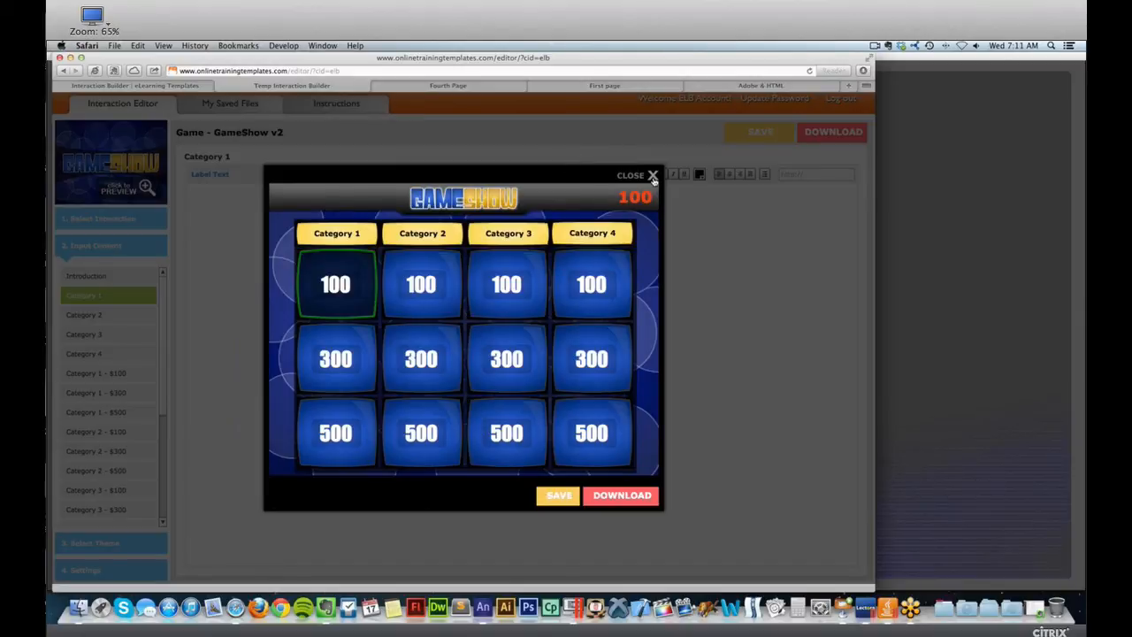
left_click(651, 176)
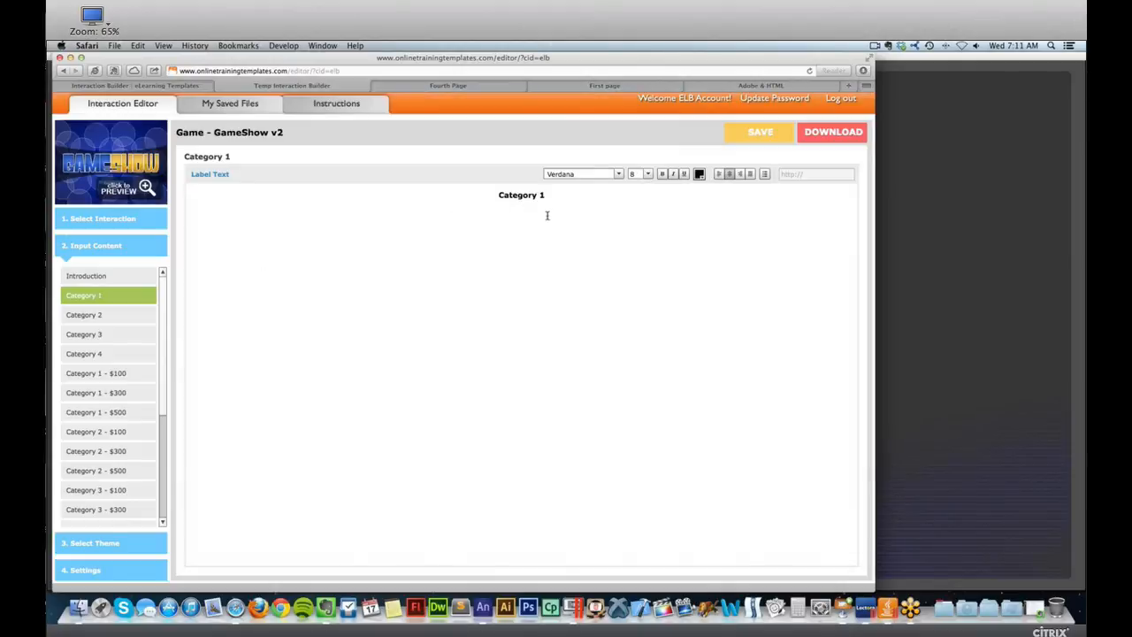
Examine the editable label texts of Category 1 and Category 2.
left_click_drag(535, 192, 481, 190)
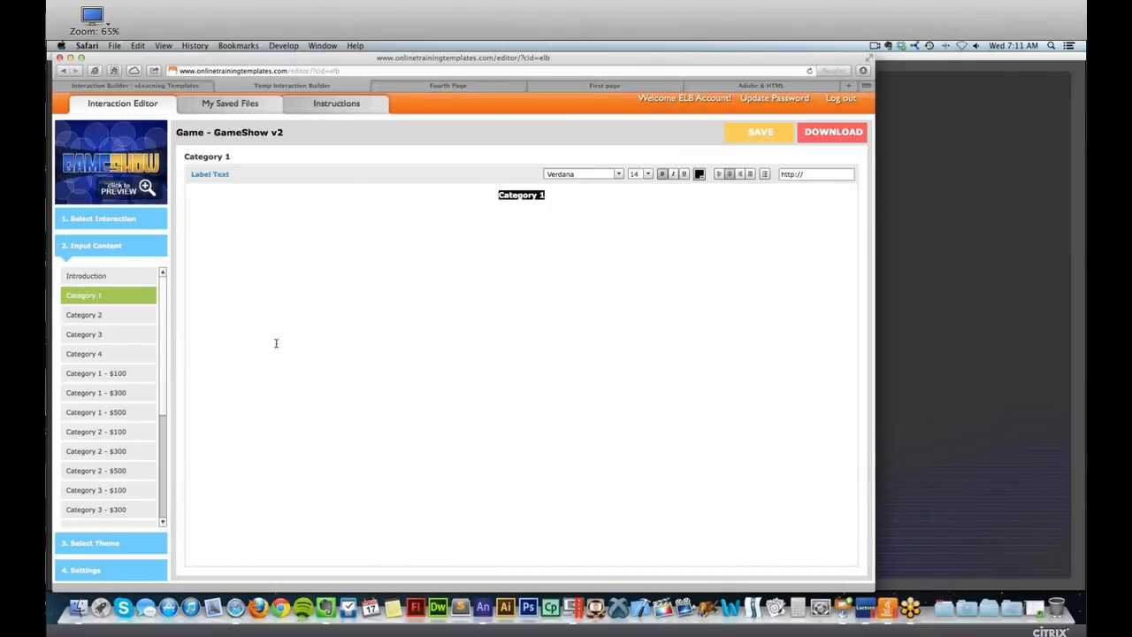
left_click(115, 317)
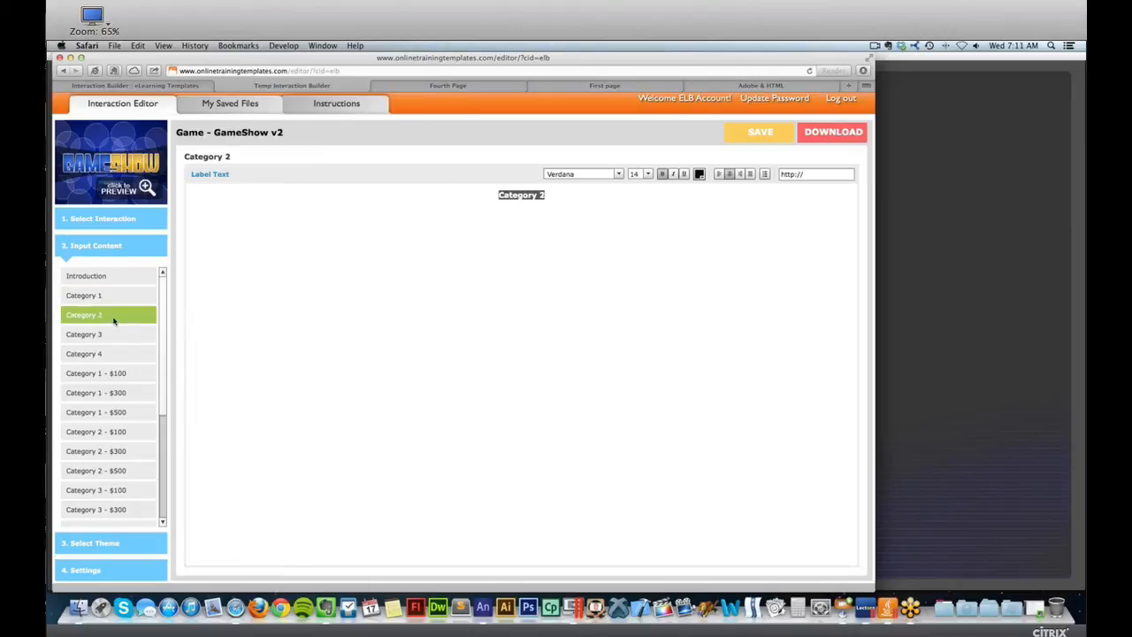
left_click(539, 196)
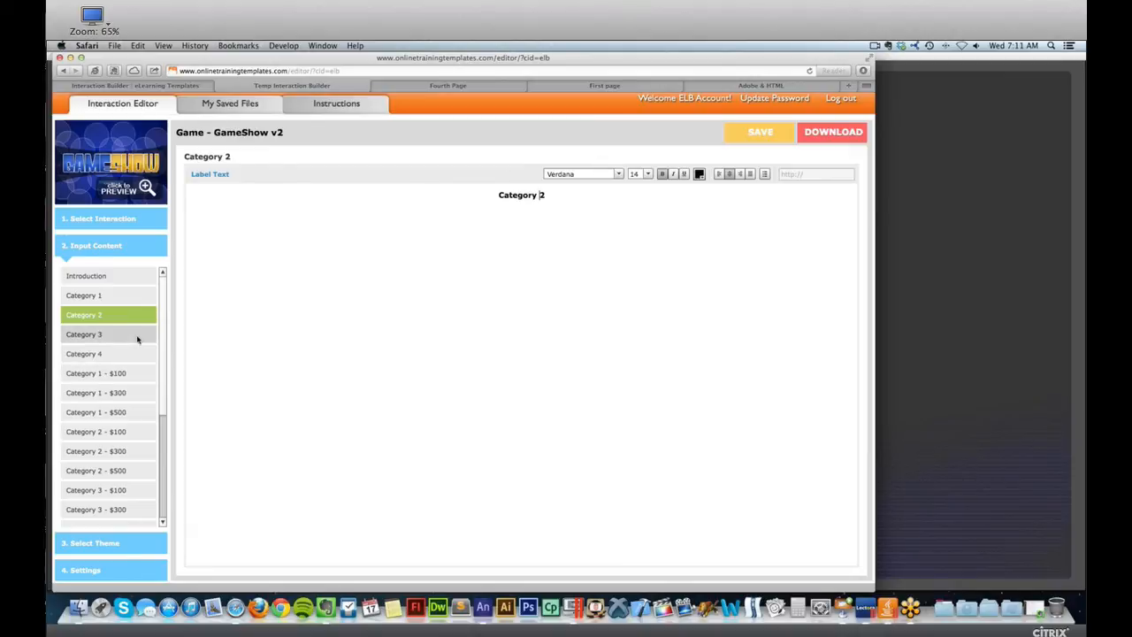
Examine the question text and the correct answer content of the Category 1 - $100 question.
left_click(122, 379)
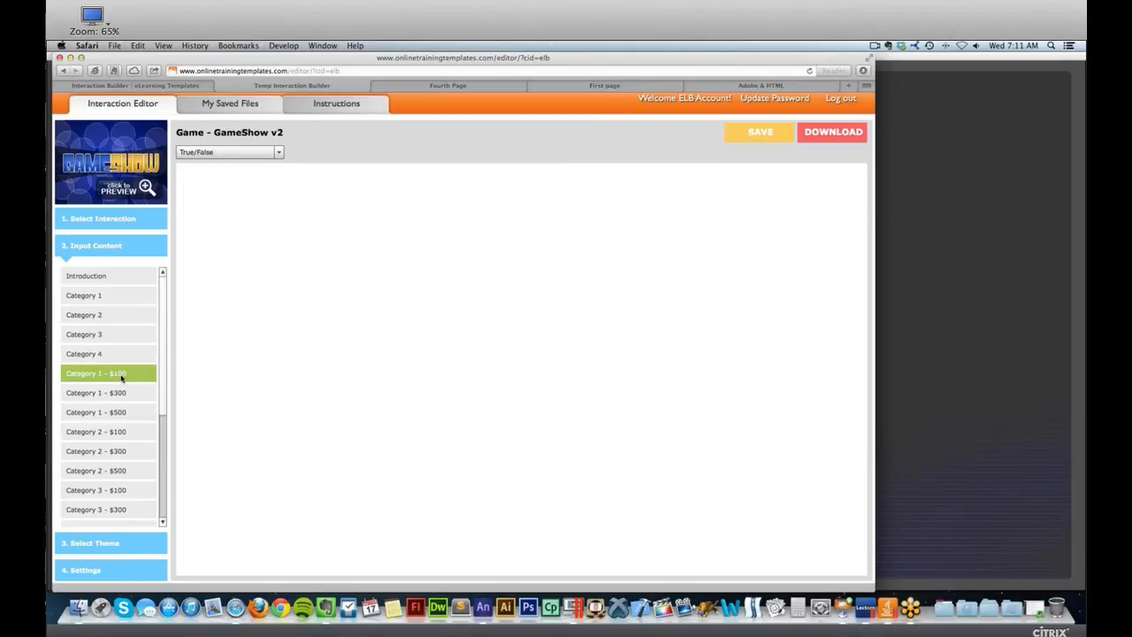
left_click_drag(252, 214, 178, 212)
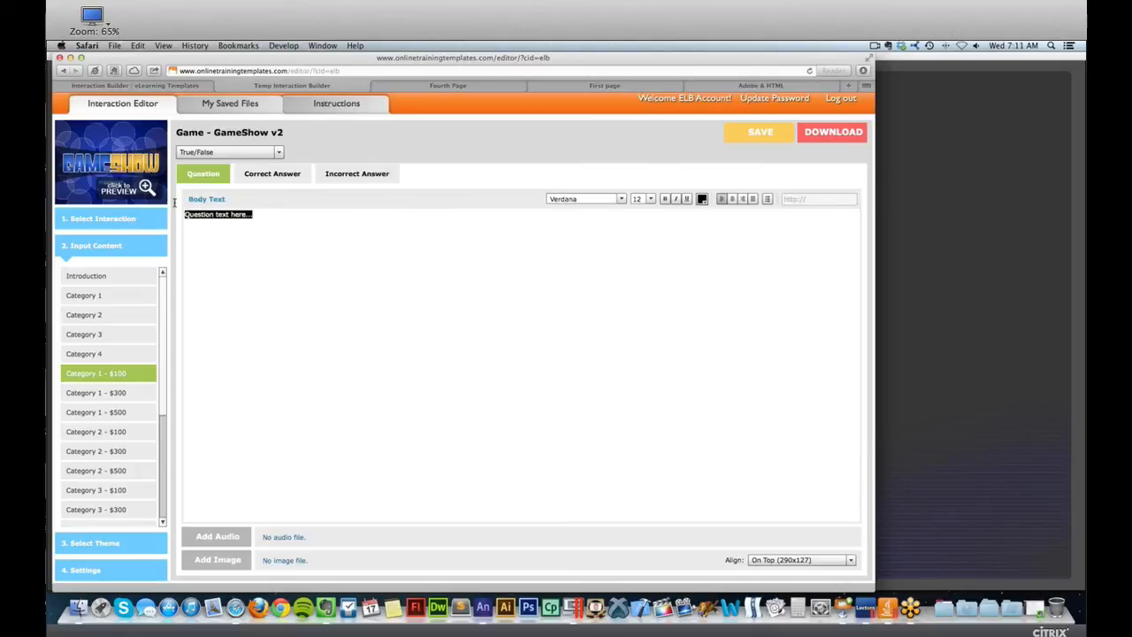
left_click(284, 176)
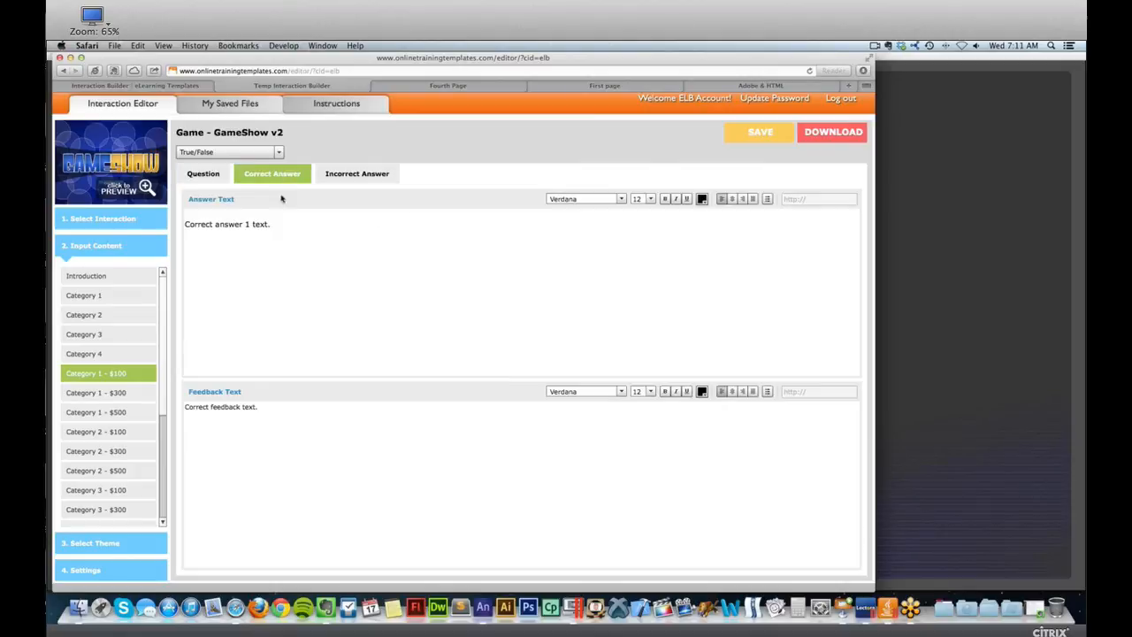
Review the incorrect answer and question content of Category 1 - $100 and the remaining items in the content list.
left_click(280, 237)
left_click(351, 180)
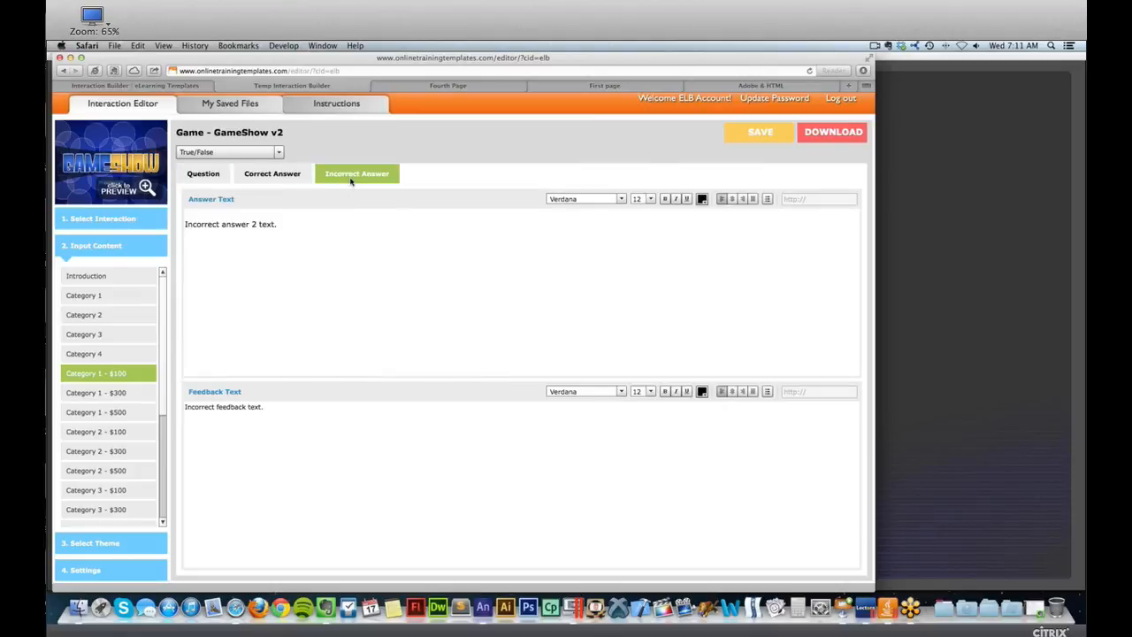
left_click_drag(289, 223, 182, 224)
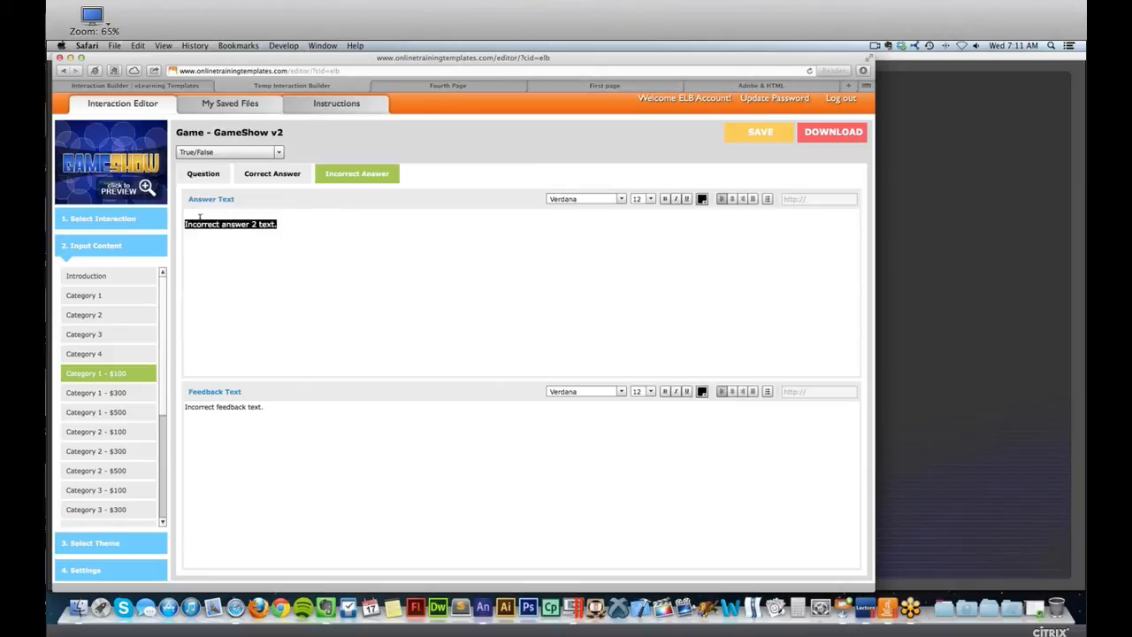
left_click(213, 173)
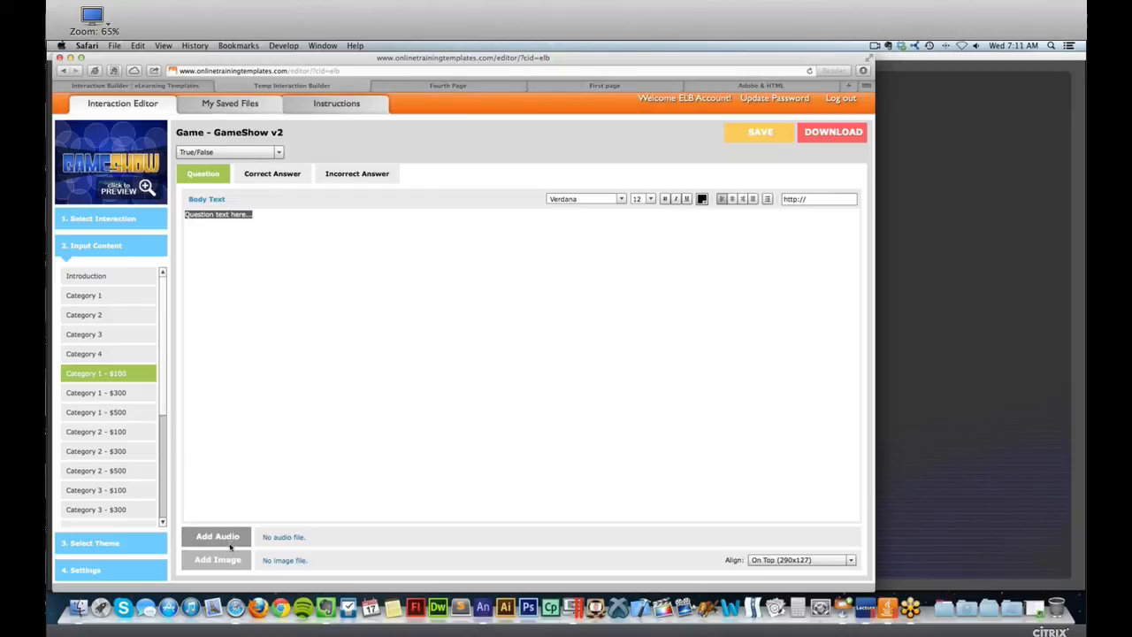
left_click_drag(162, 373, 156, 449)
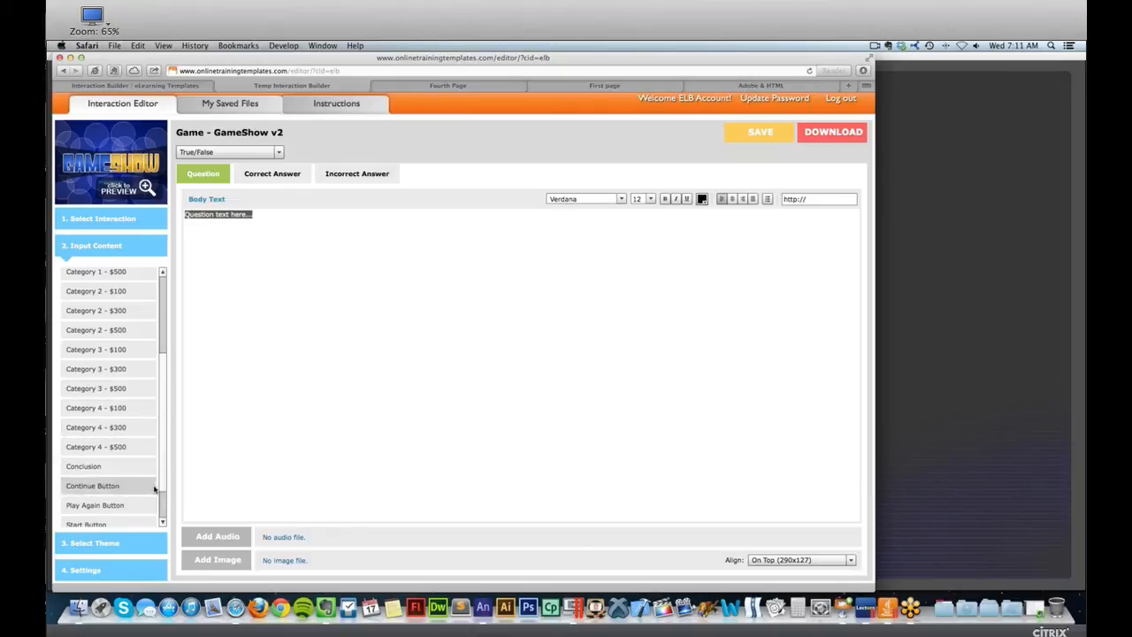
scroll(115, 500, "down", 2)
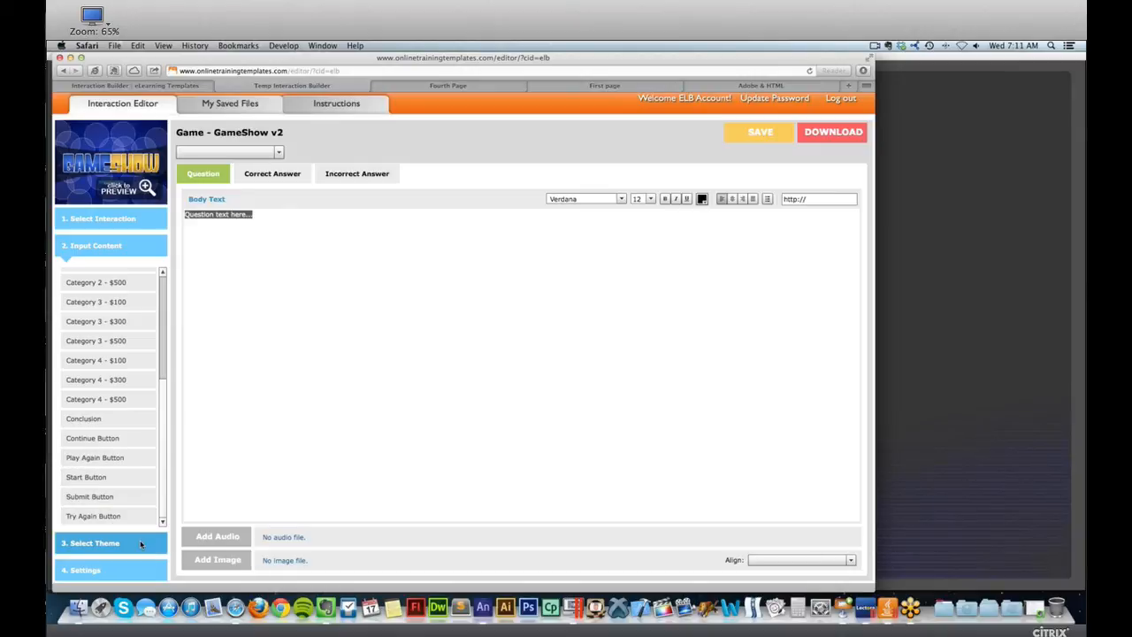
Apply the Airtistic theme to the game and replace it with the City Rays theme.
left_click(140, 543)
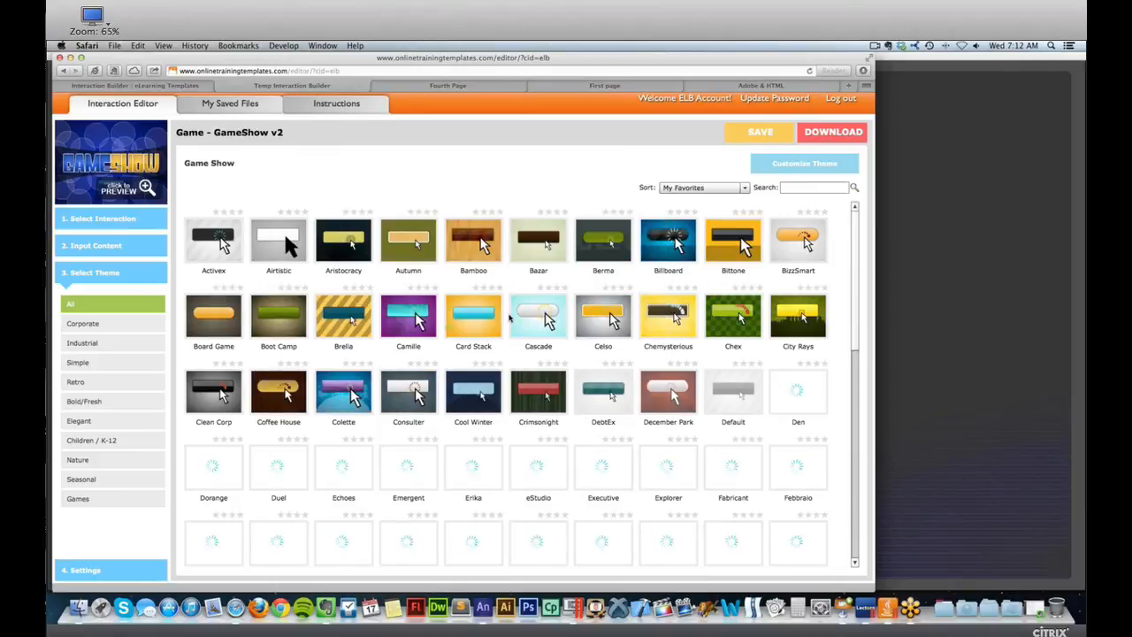
mouse_move(512, 318)
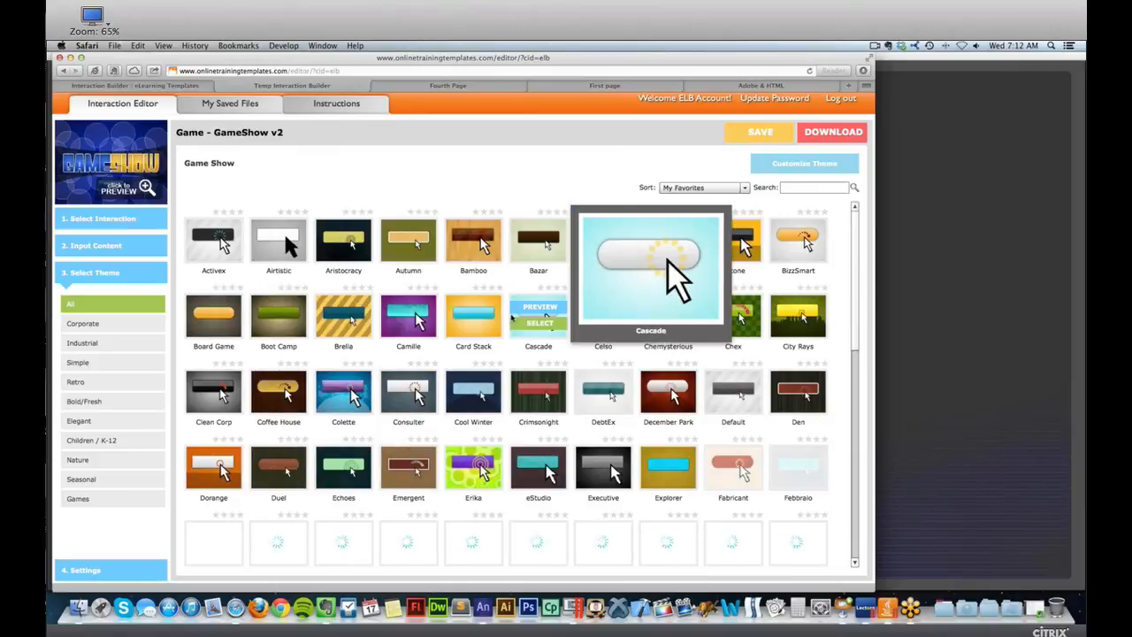
mouse_move(281, 245)
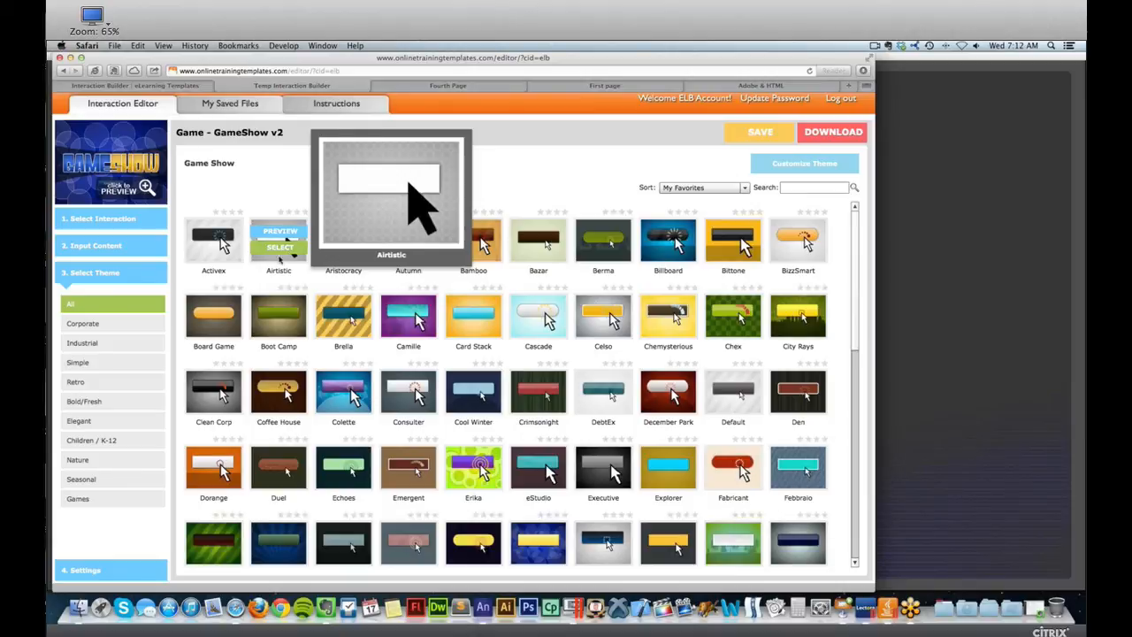
left_click(285, 247)
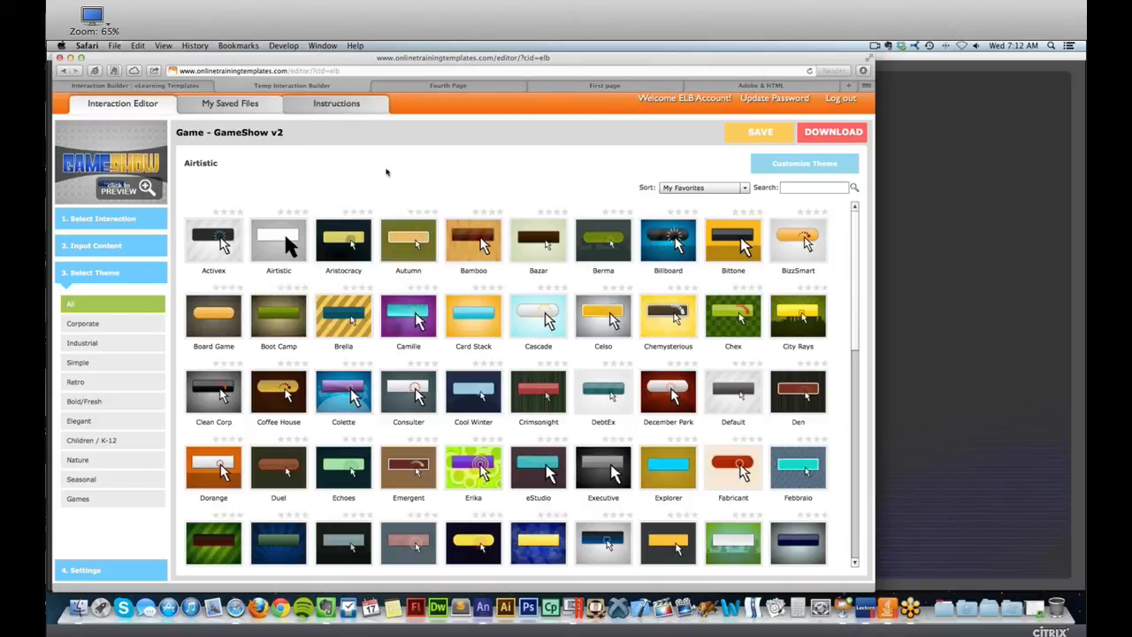
left_click(796, 323)
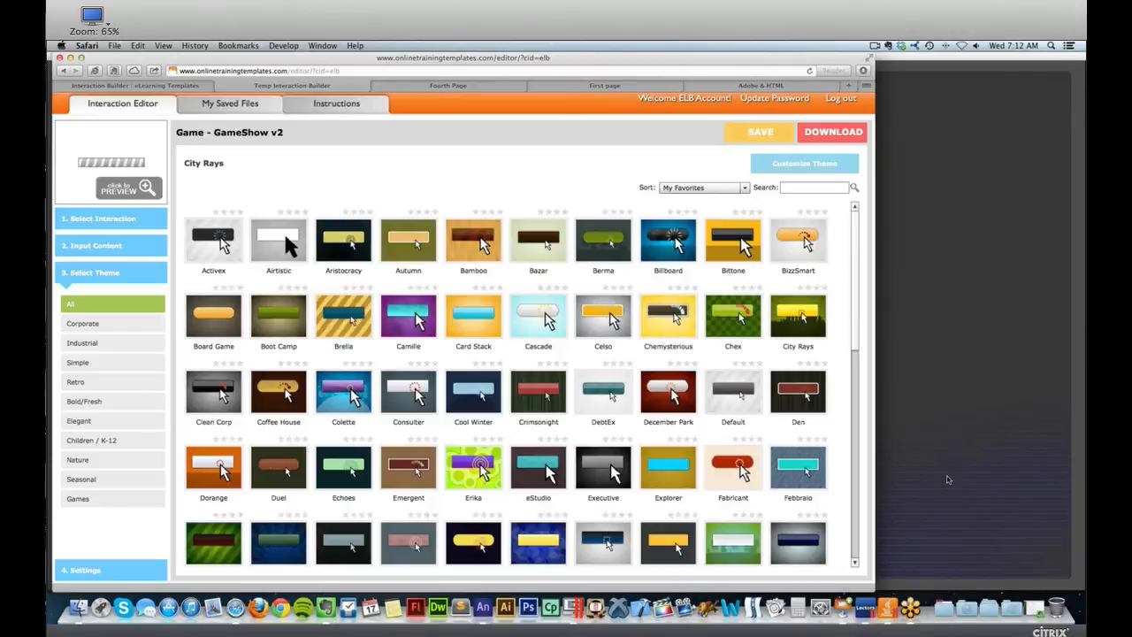
left_click(950, 479)
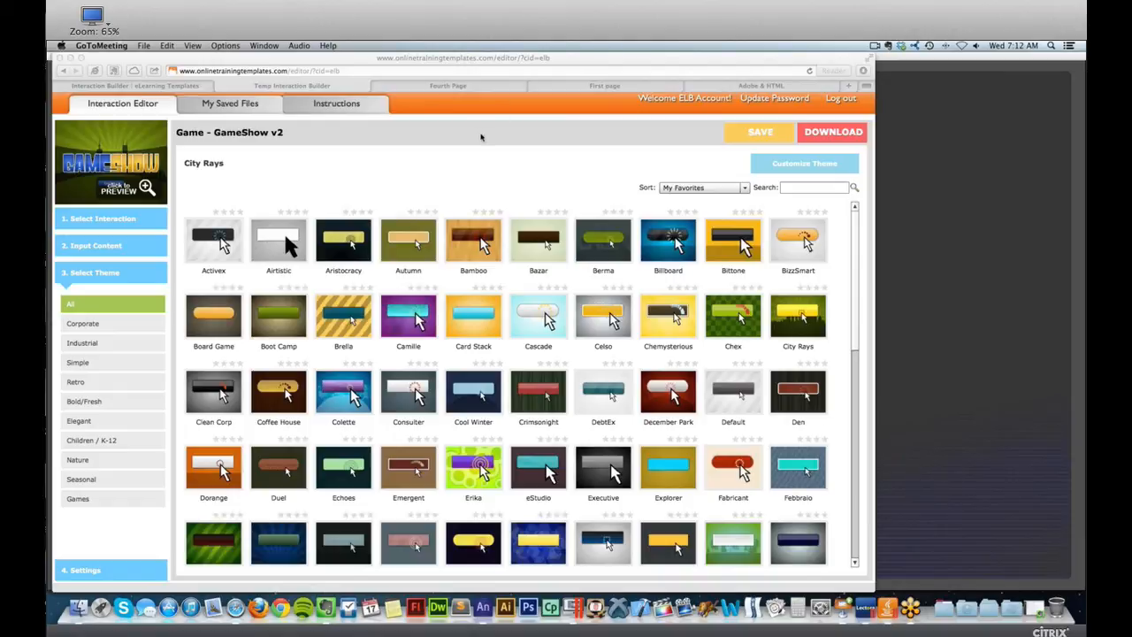
left_click(481, 136)
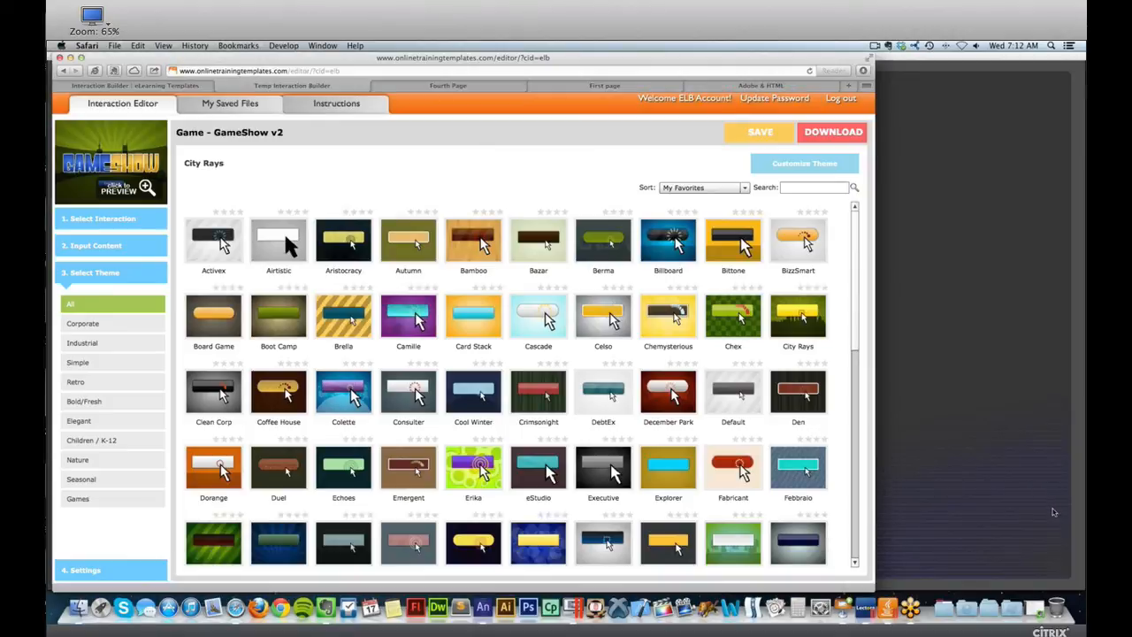
left_click(1047, 512)
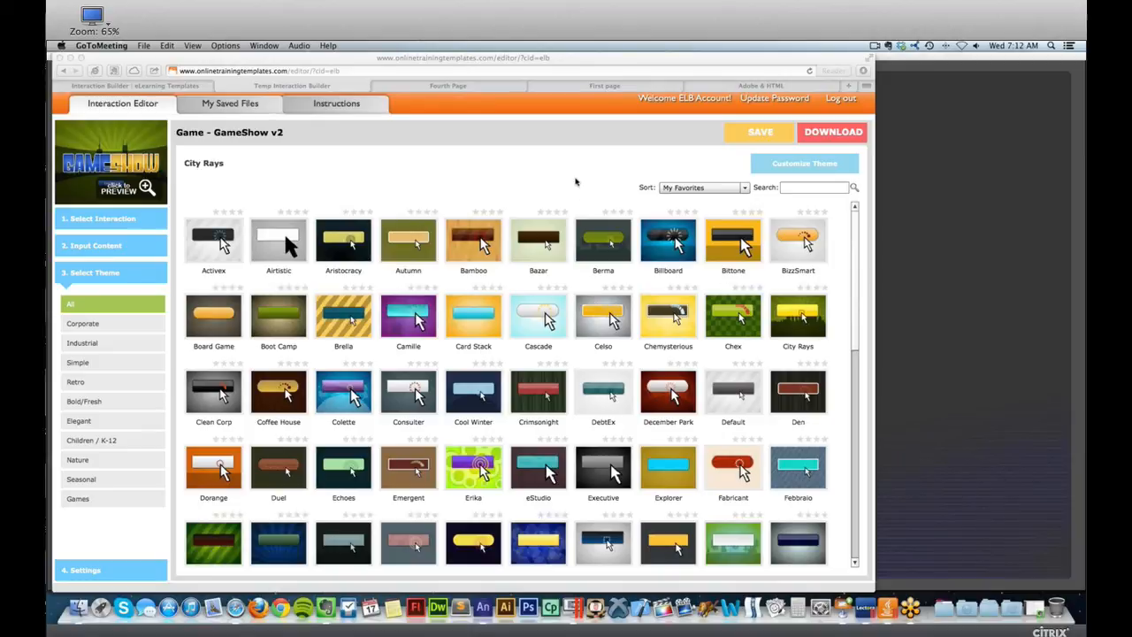
left_click(568, 185)
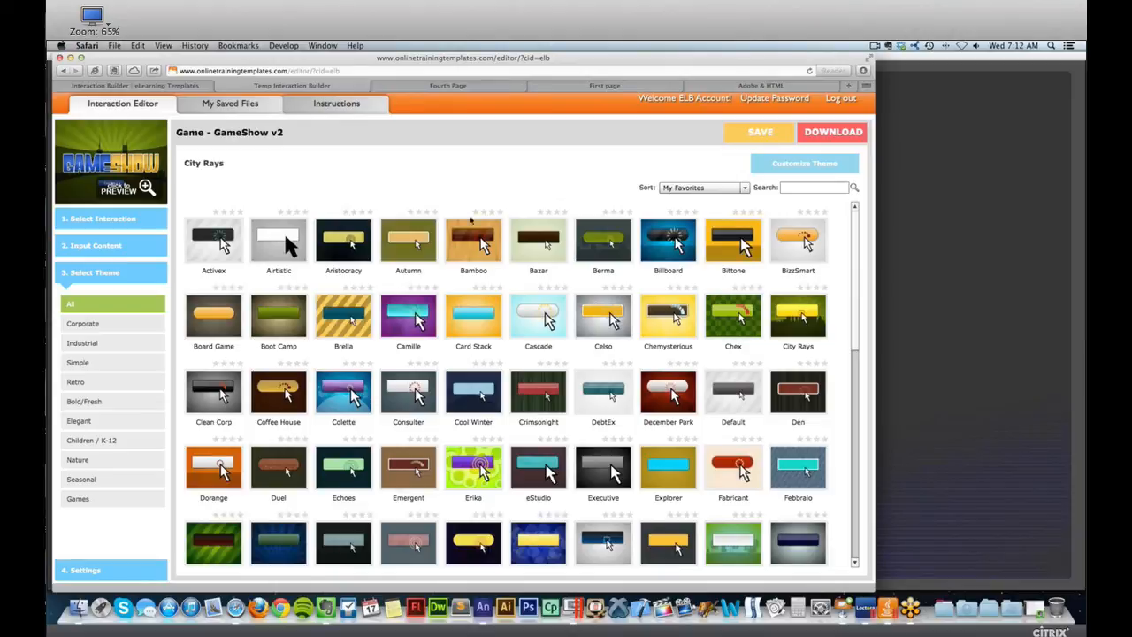
Review the game's global settings and the interaction library, and open the list of saved files.
left_click(121, 567)
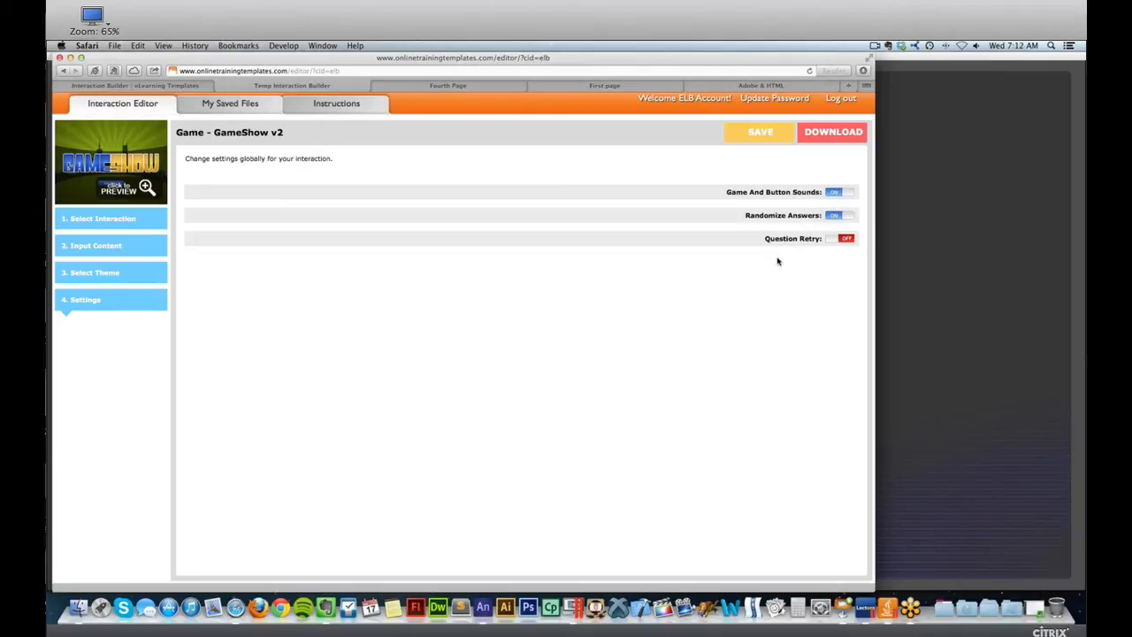
left_click(115, 225)
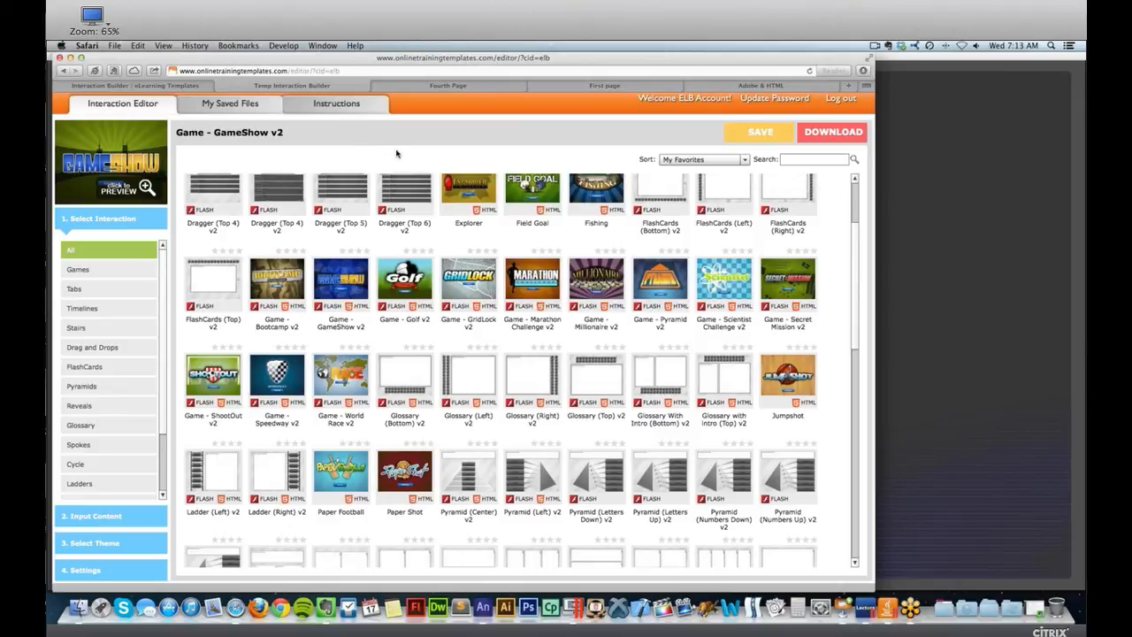
left_click(232, 103)
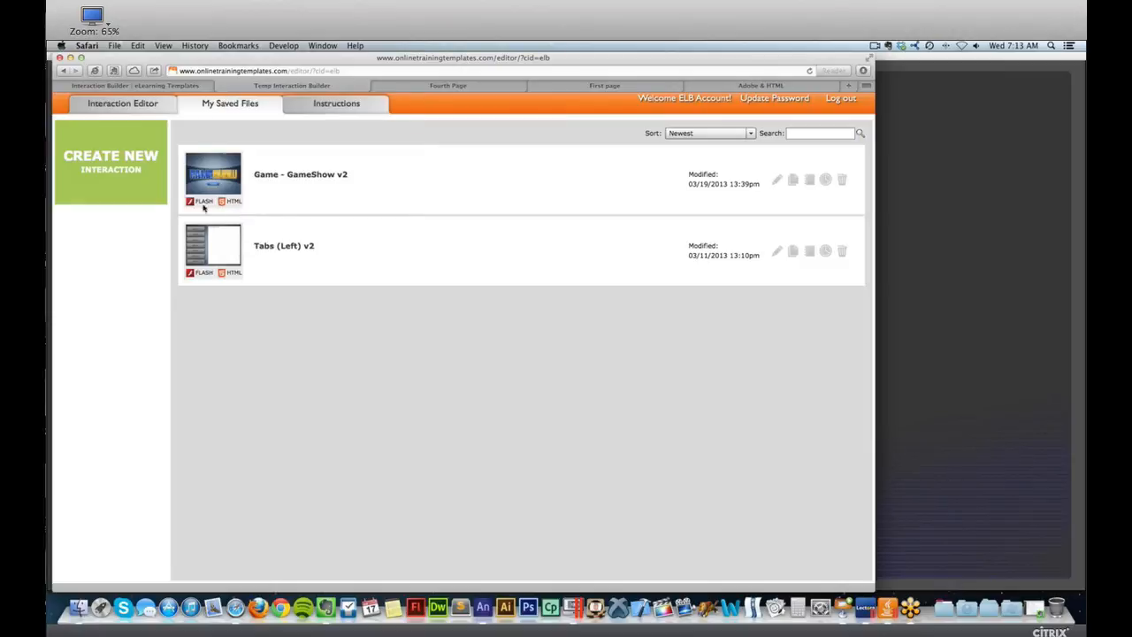
Preview the saved Game - GameShow v2 interaction and download it in HTML 5 format.
mouse_move(223, 175)
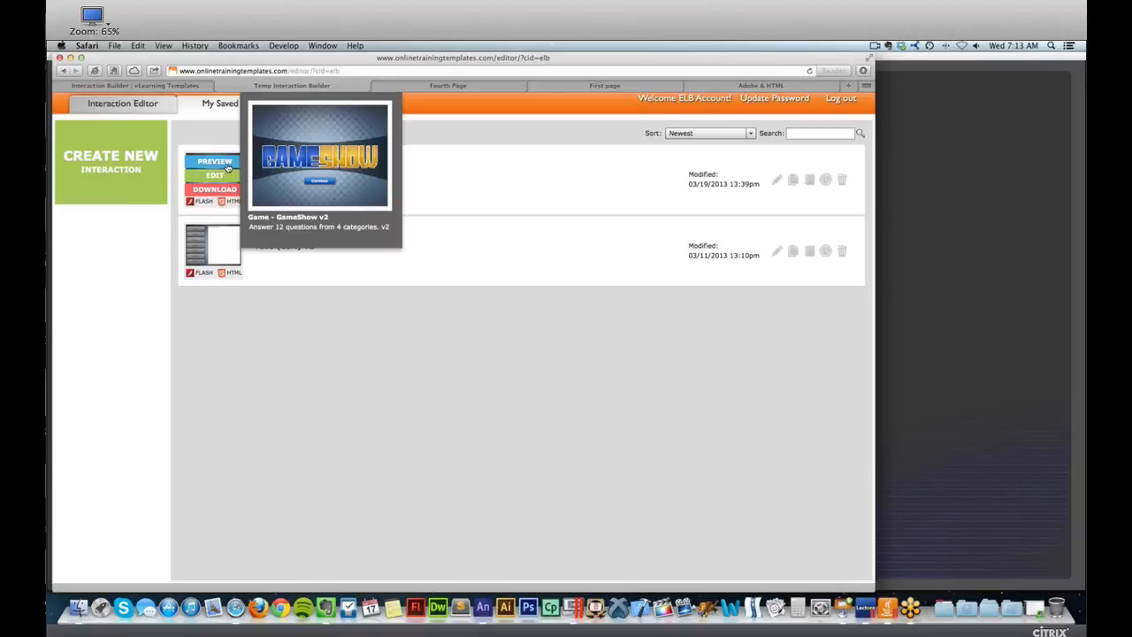
left_click(215, 162)
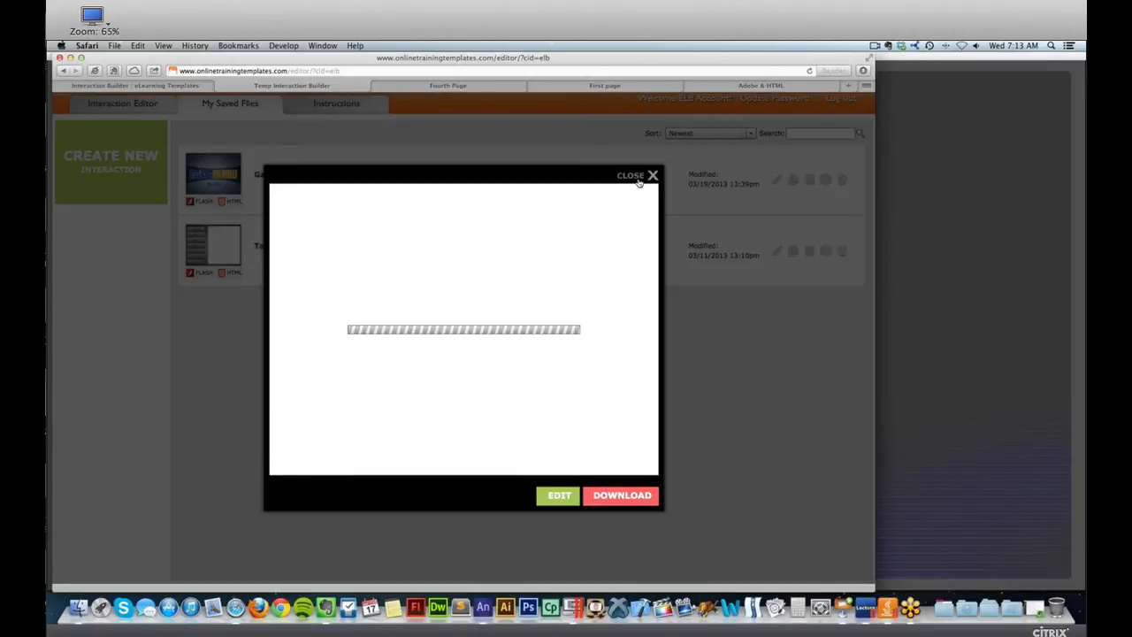
left_click(639, 174)
left_click(217, 189)
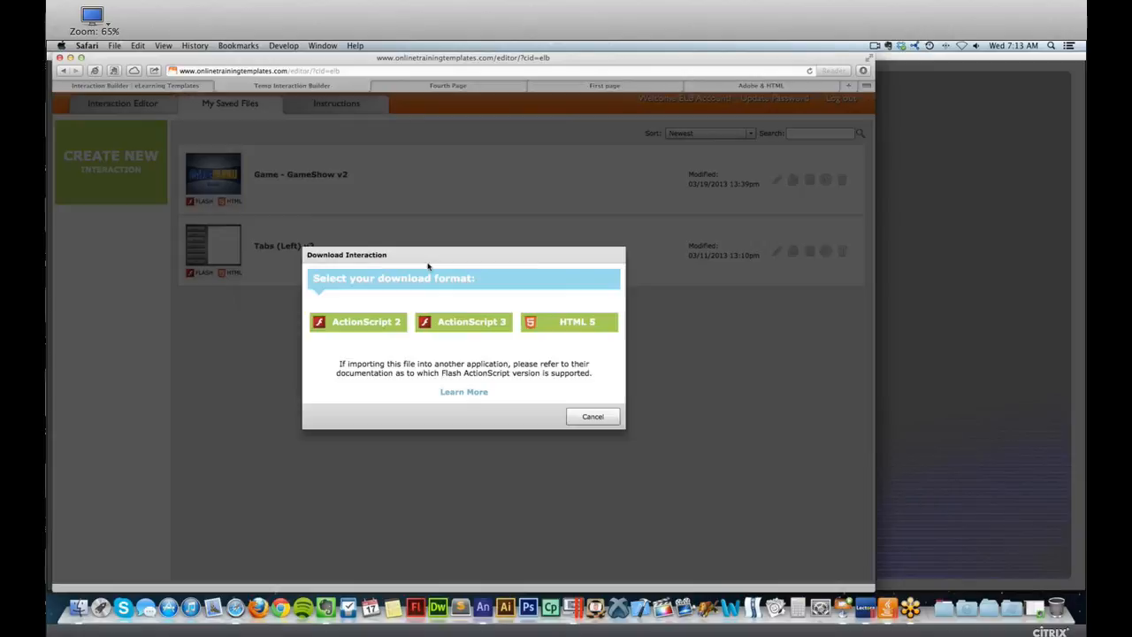
left_click(577, 325)
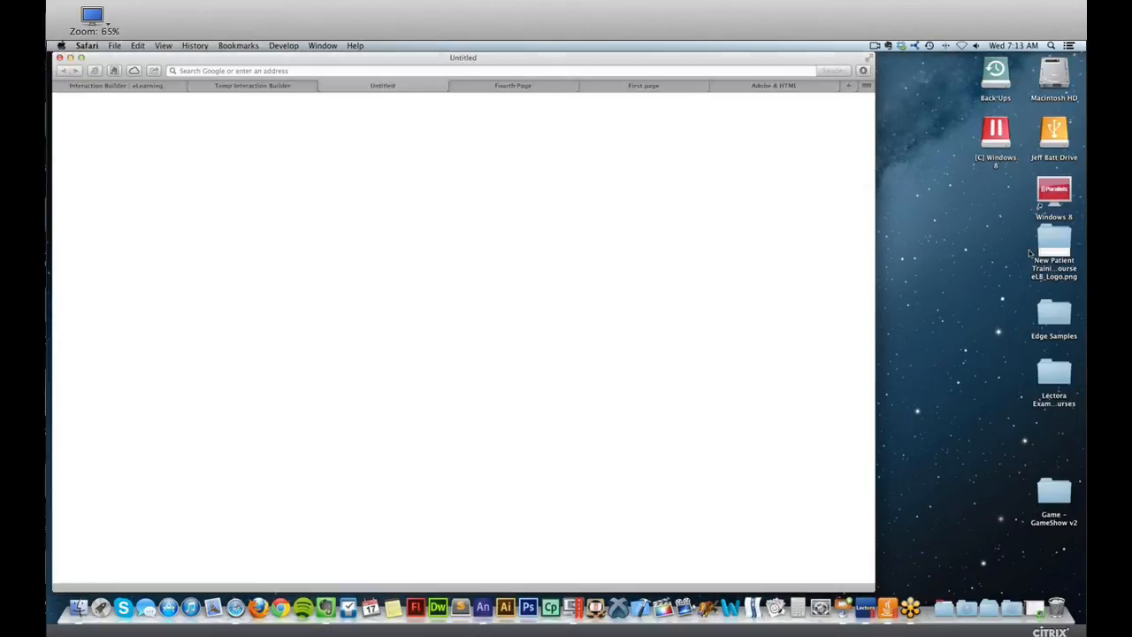
Rearrange eLB_Logo.png and the Game - GameShow v2 folder on the desktop and open that folder.
left_click_drag(1049, 239, 991, 182)
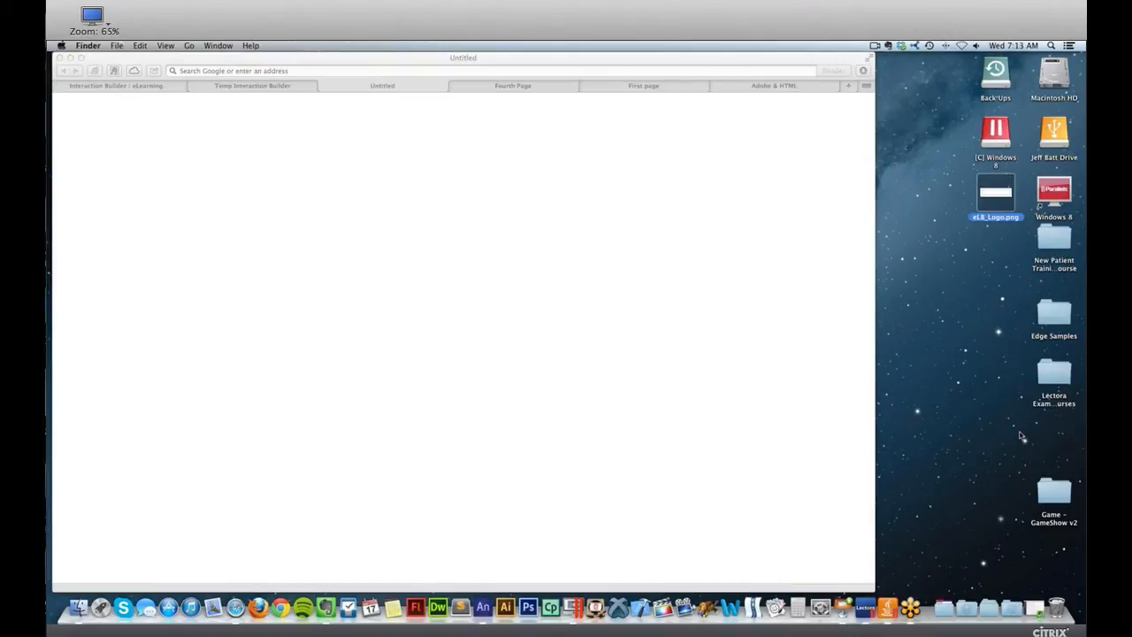
left_click_drag(1052, 493, 936, 193)
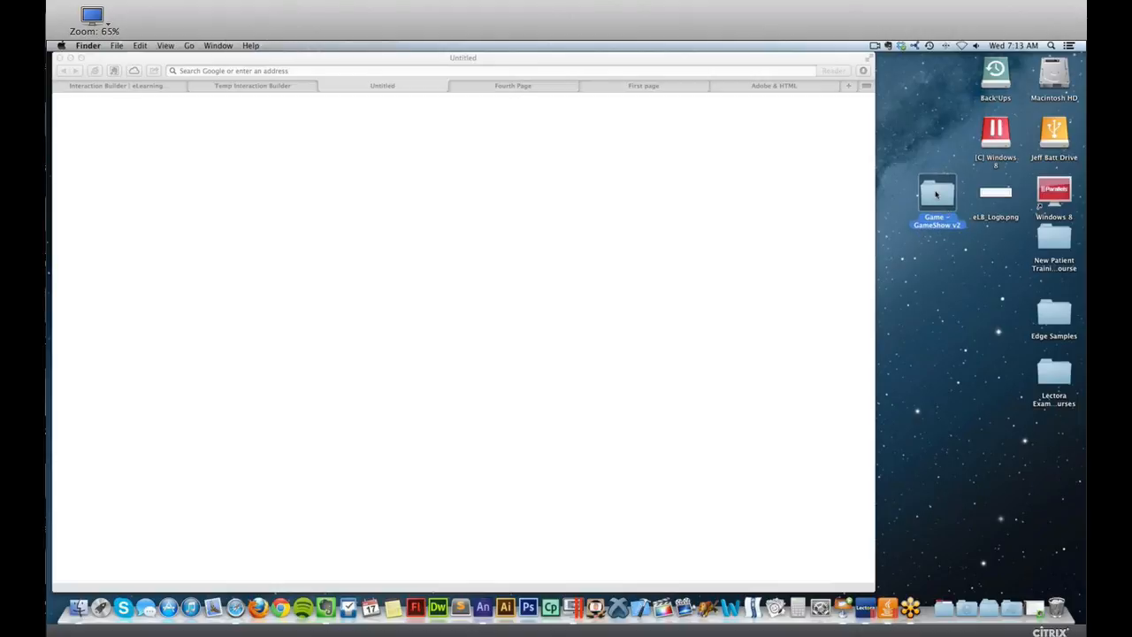
double_click(937, 194)
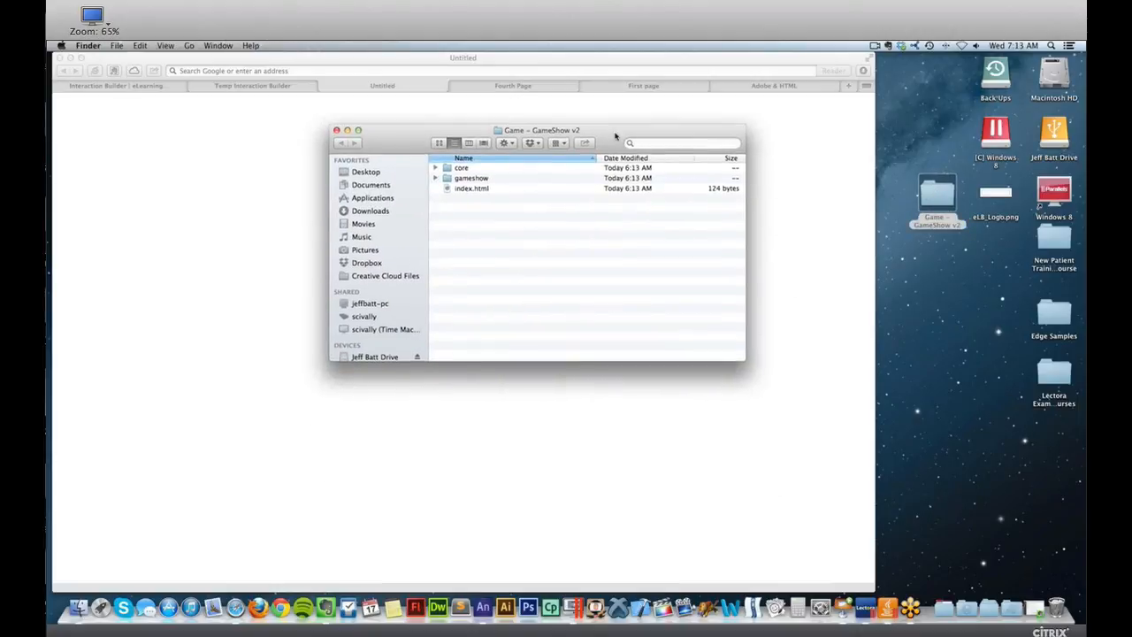
Examine the index.html file and the gameshow and core folders of the downloaded game.
left_click(473, 187)
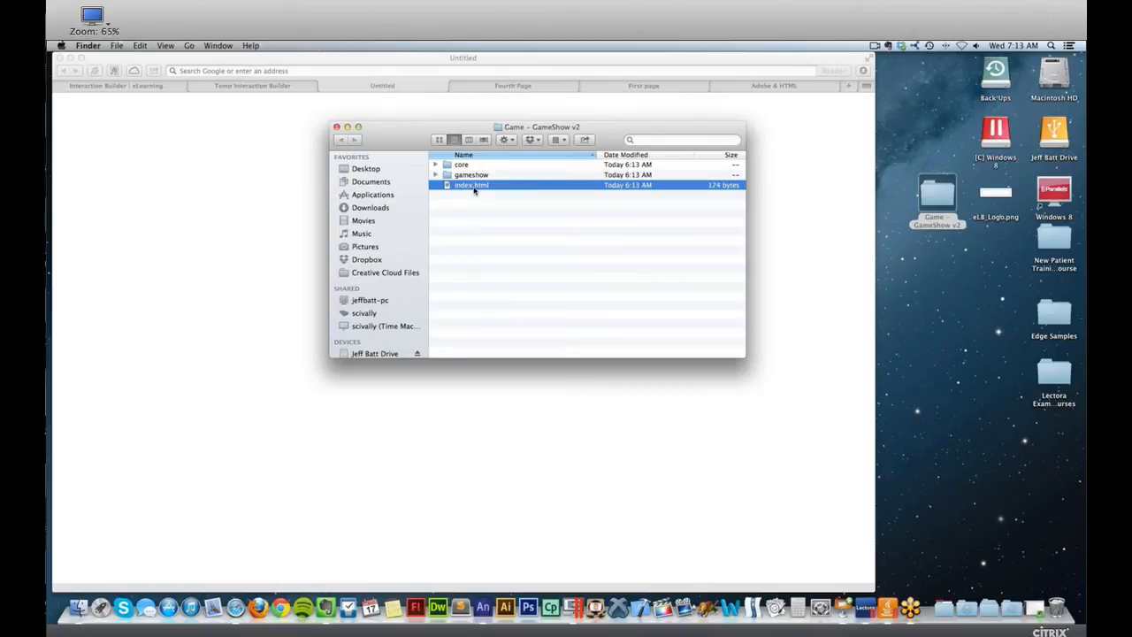
left_click(483, 175)
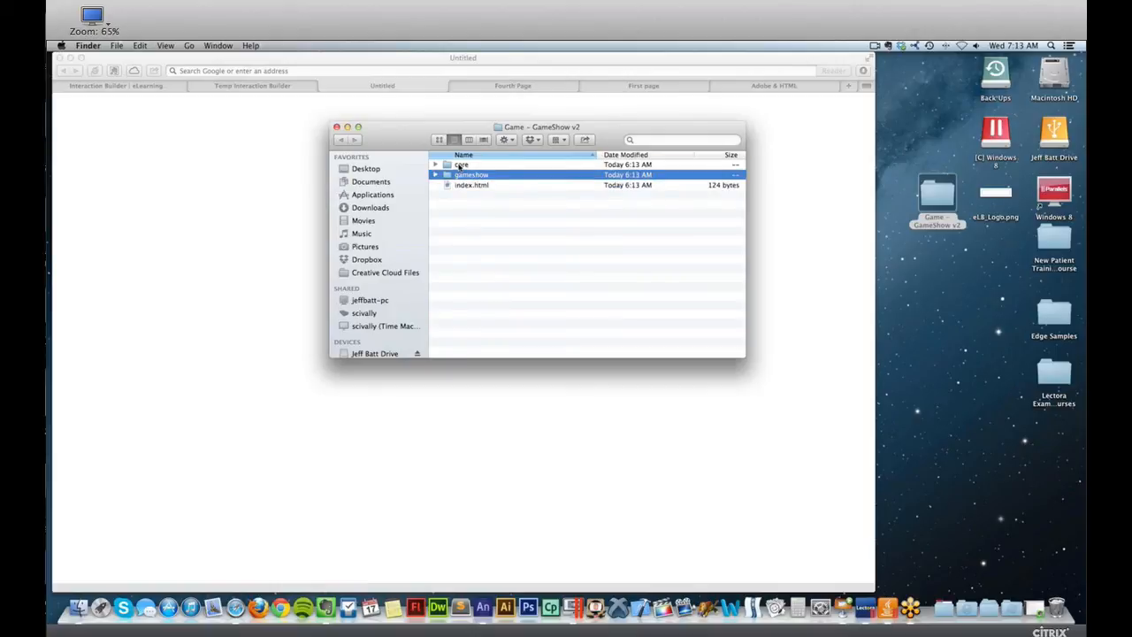
left_click(459, 166)
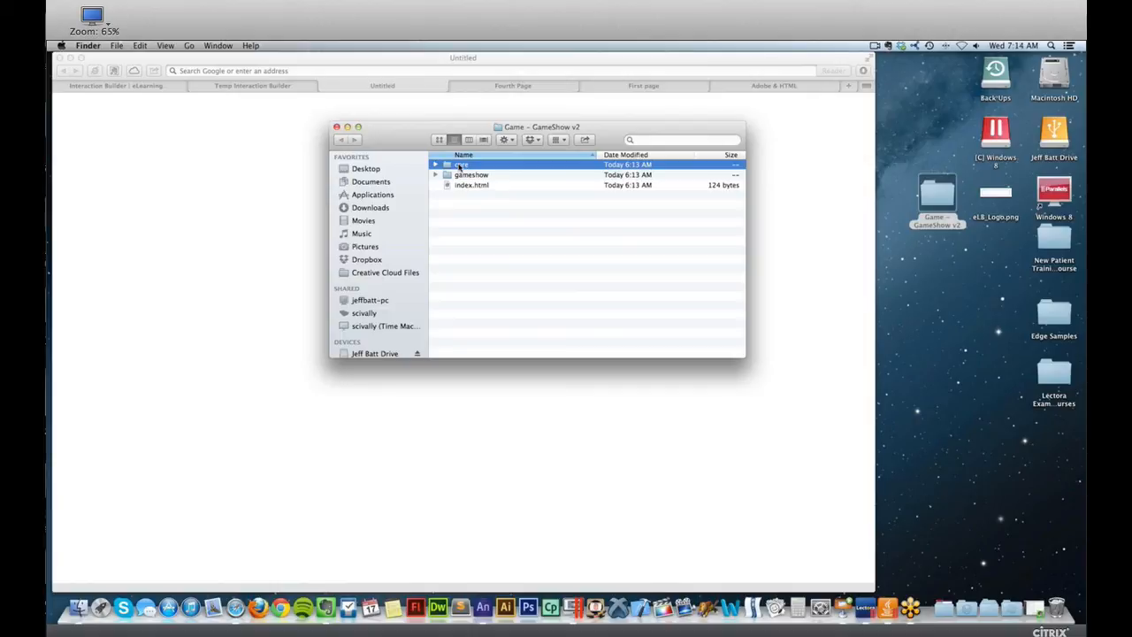
left_click(462, 177)
left_click(463, 168)
Rename the index.html file of the downloaded game as gameShow.html.
left_click(461, 187)
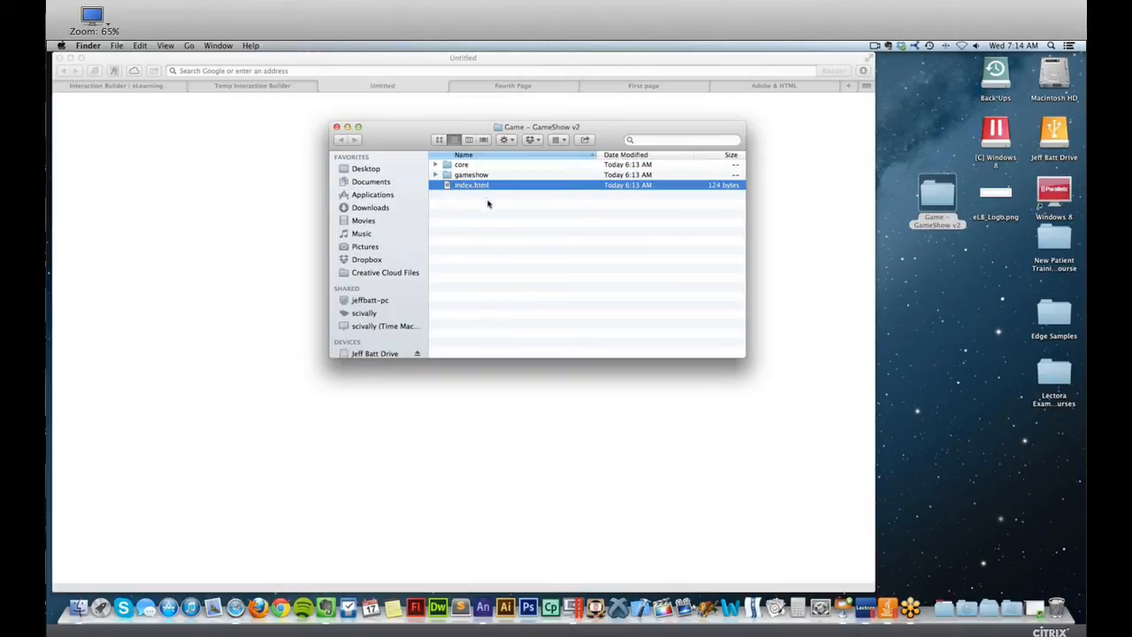
key("Return")
type("gameShow")
key("Return")
left_click(895, 485)
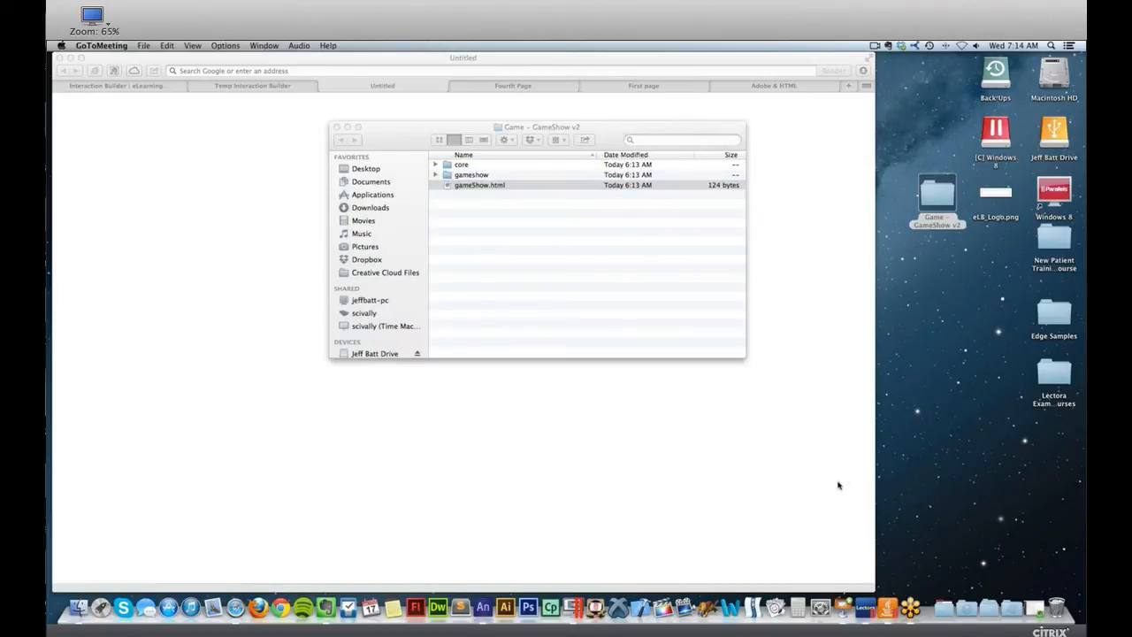
left_click(492, 195)
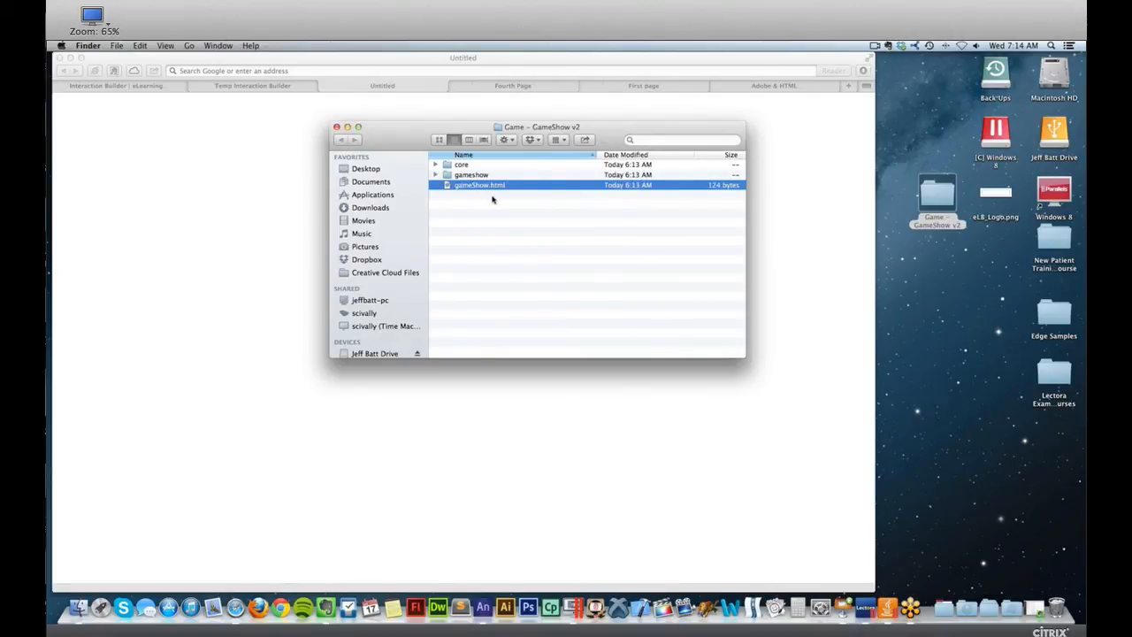
Switch to the Lectora course and examine the course title text and top player bar on the first page.
key("ctrl+Right")
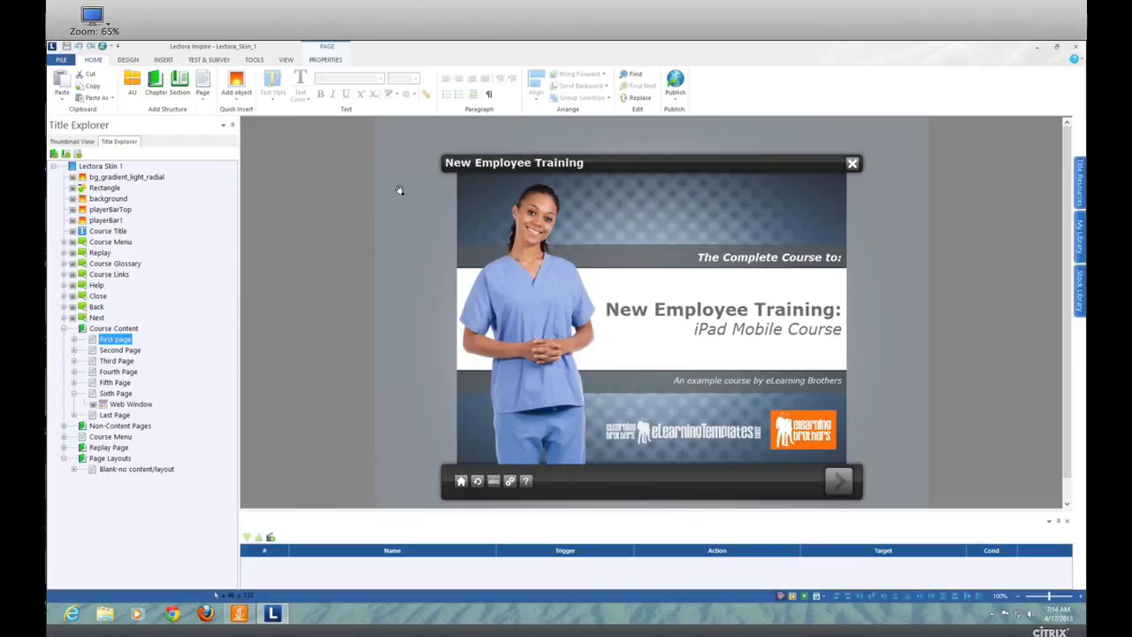
mouse_move(1067, 209)
left_mouse_down()
mouse_move(1065, 239)
mouse_move(1064, 226)
left_mouse_up()
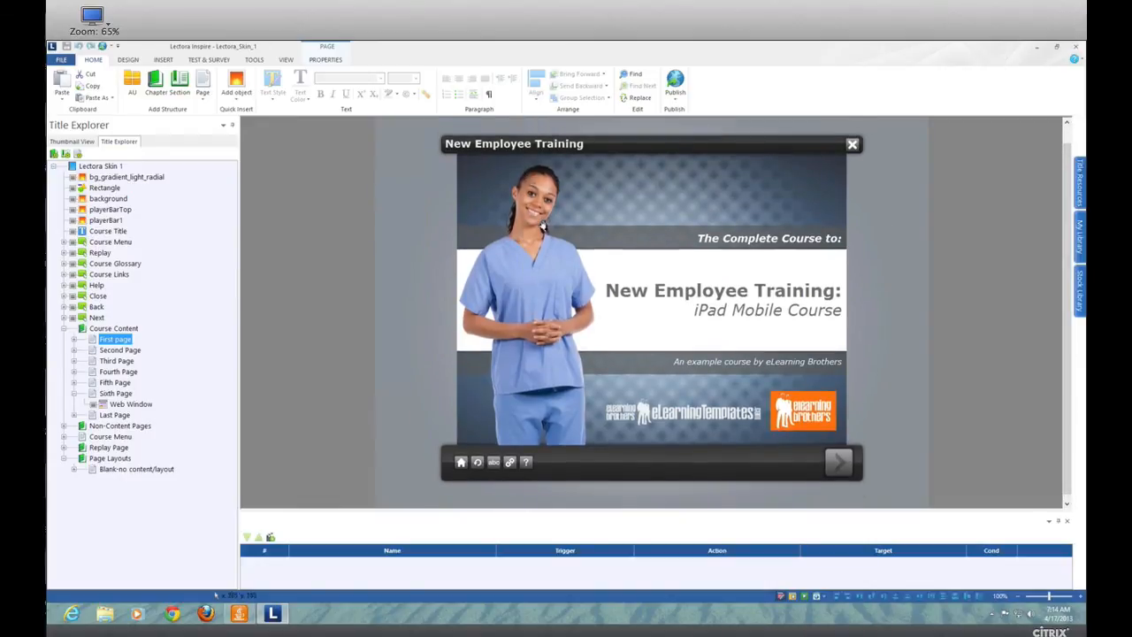
left_click(662, 147)
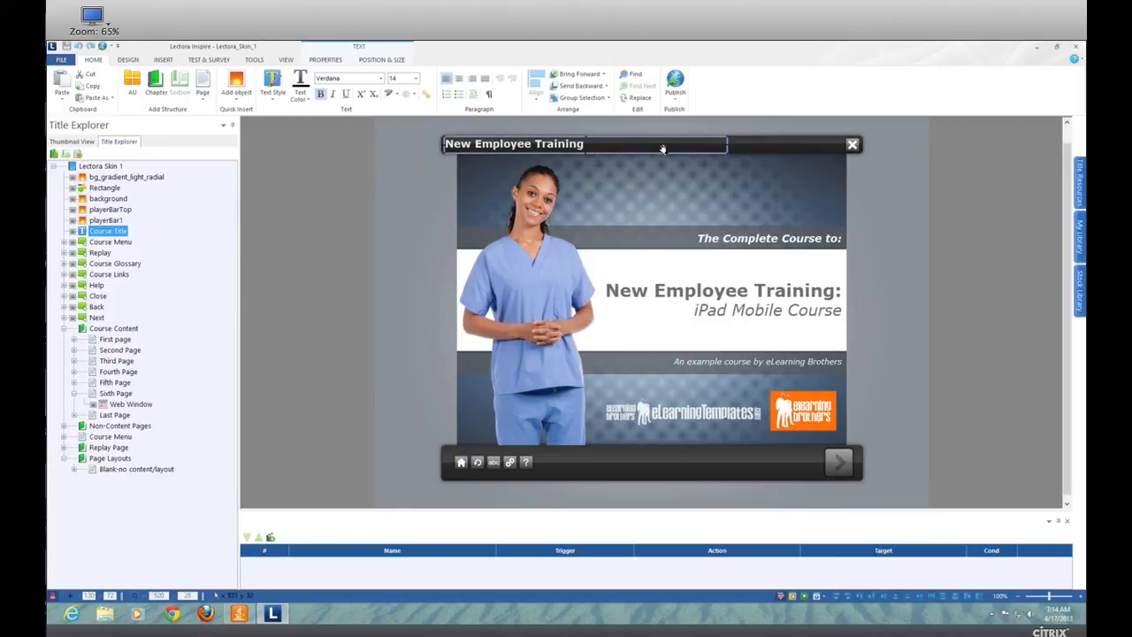
left_click(736, 151)
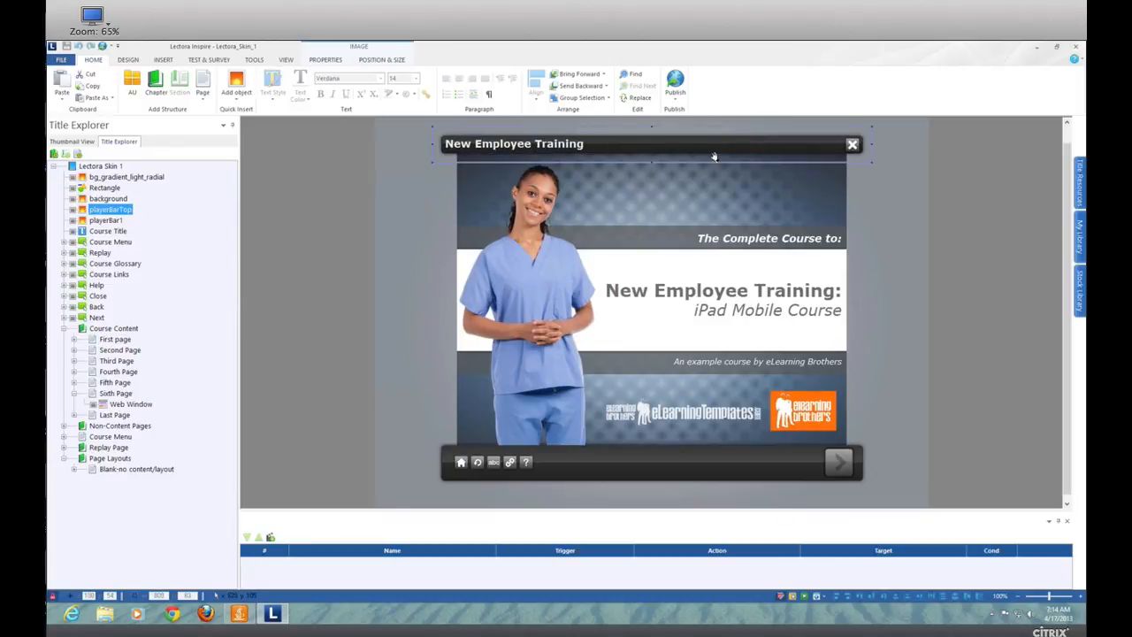
Add a new page after Second Page in the Course Content chapter and name it Game Test.
left_click(125, 351)
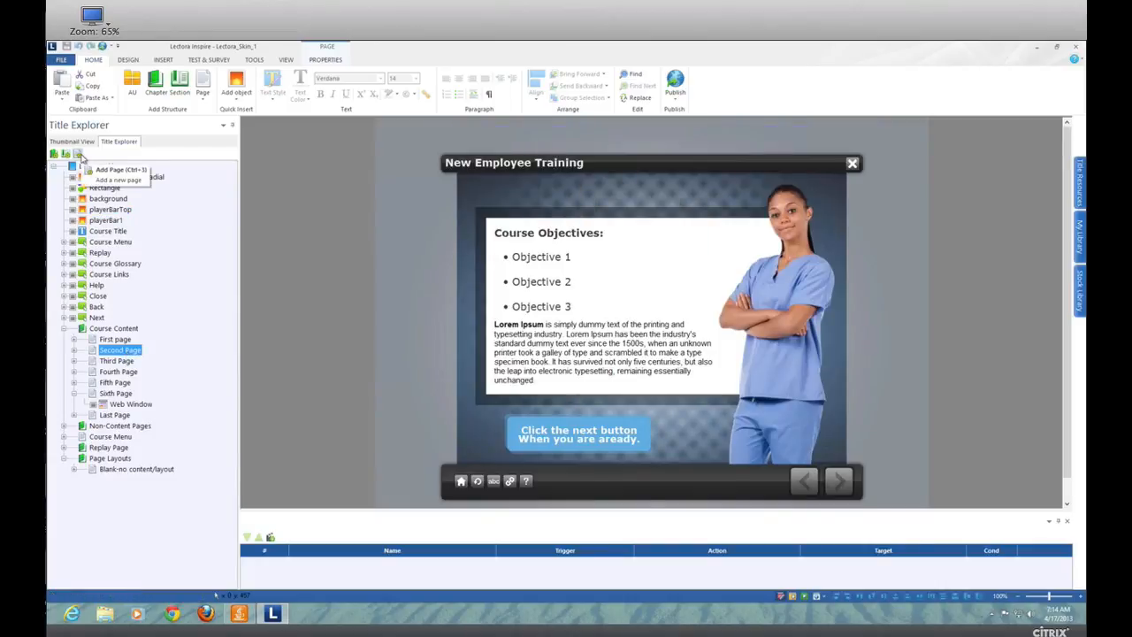
left_click(78, 154)
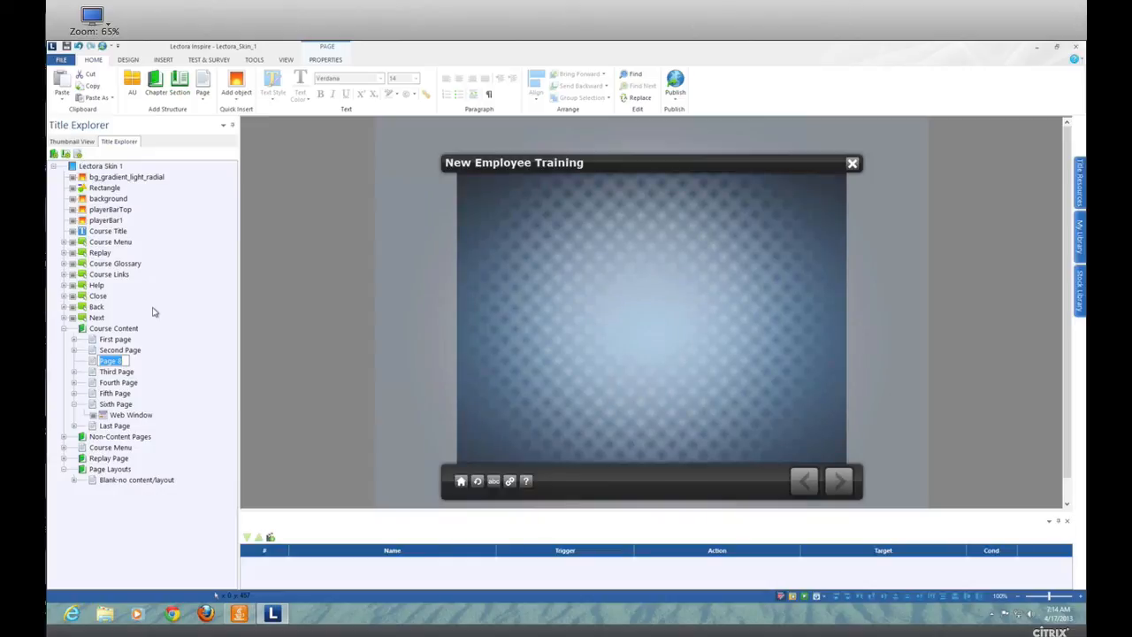
type("Game Test")
key("Return")
Start adding a web window to the Game Test page with Local Web-based content as its source.
left_click(171, 60)
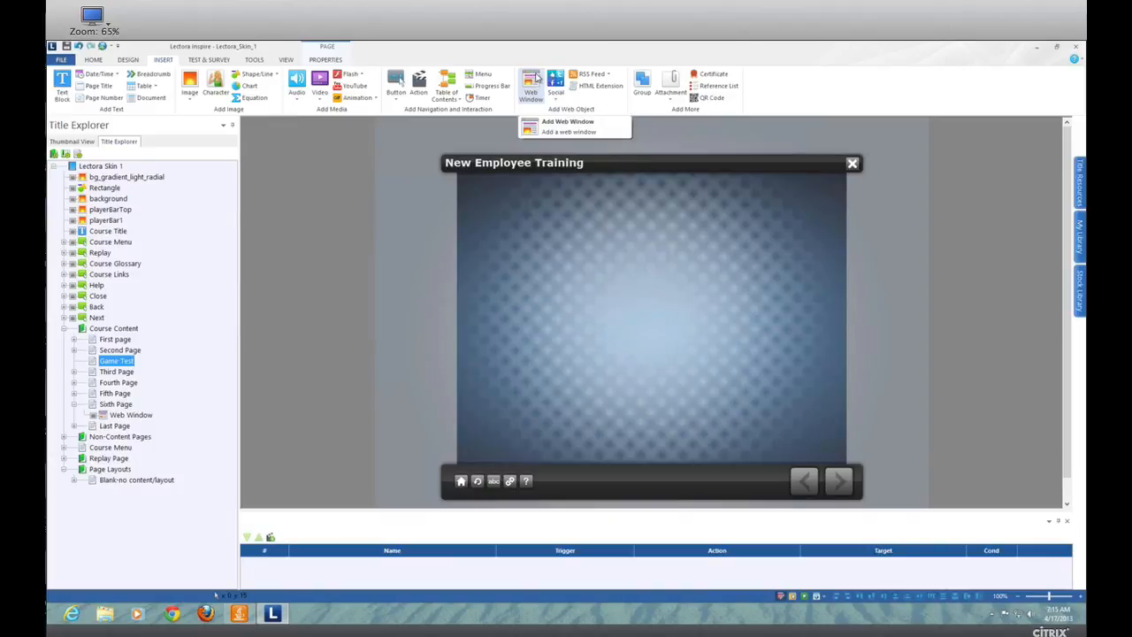
left_click(536, 79)
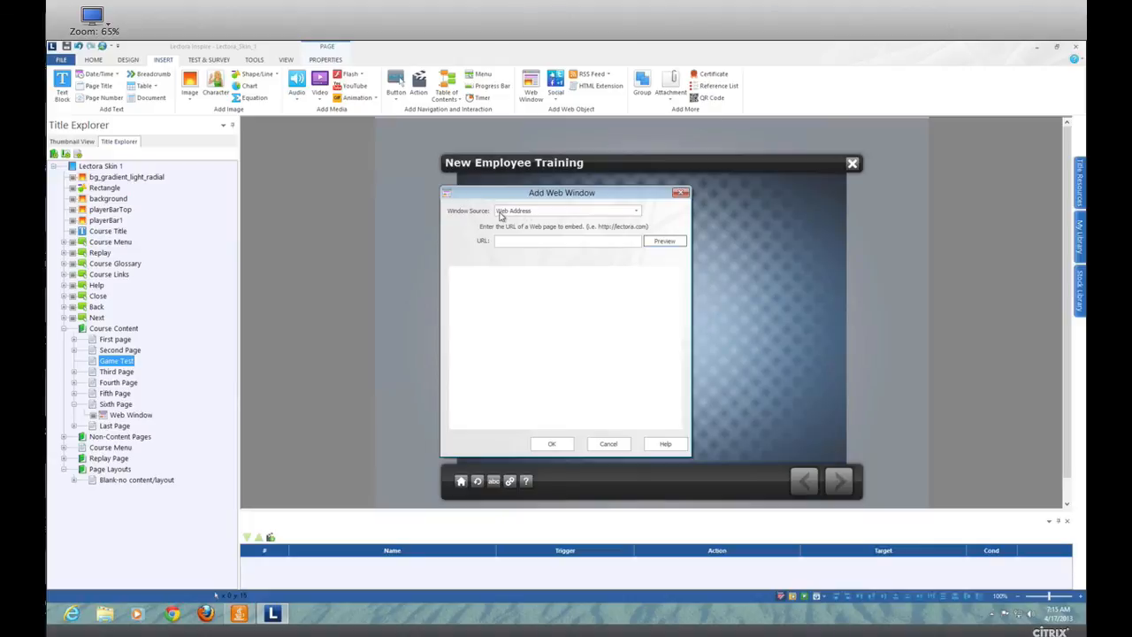
left_click(525, 212)
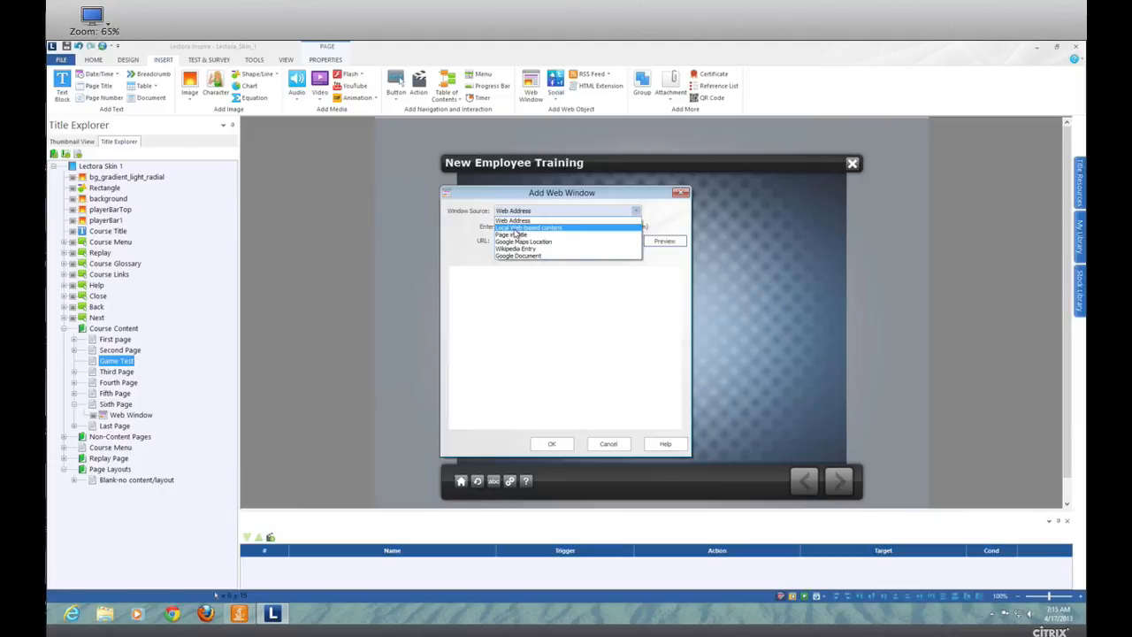
left_click(516, 228)
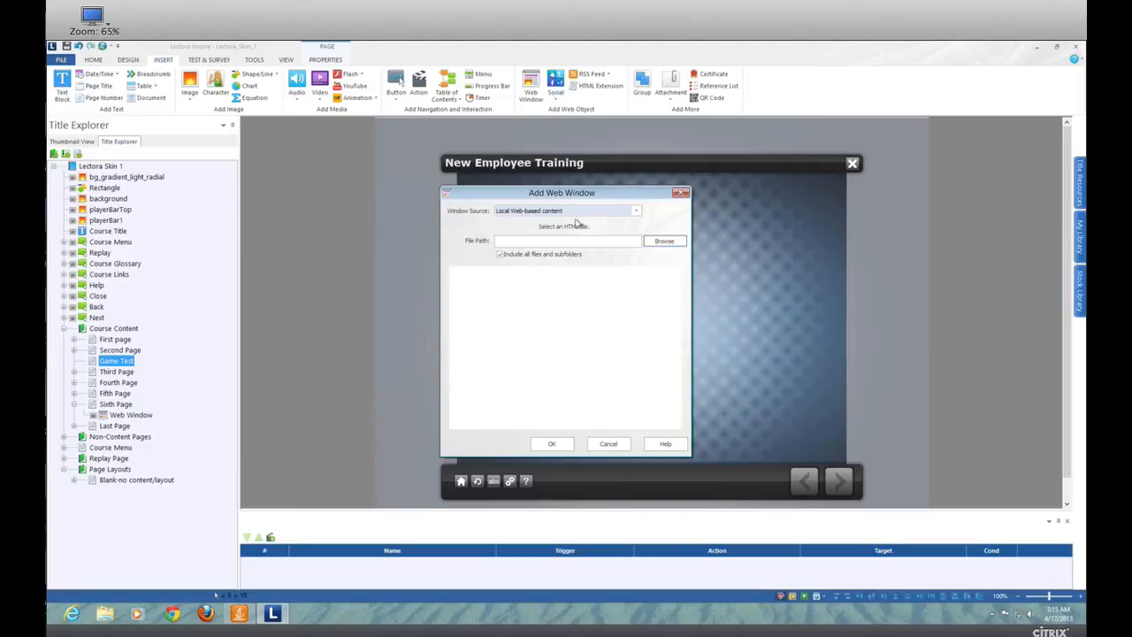
left_click(671, 246)
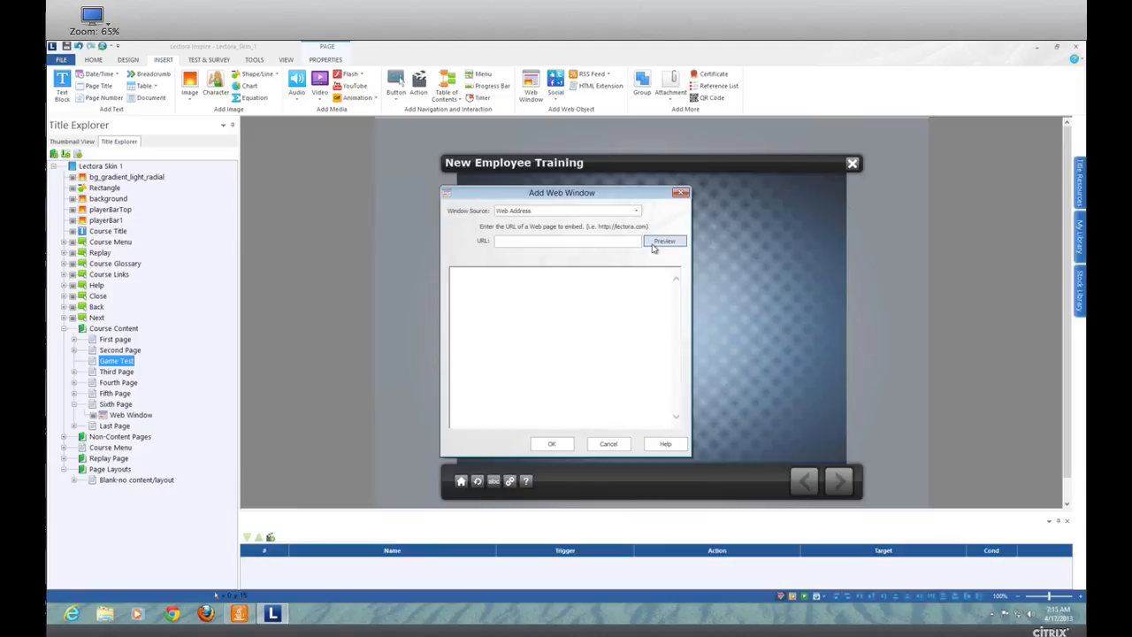
left_click(604, 211)
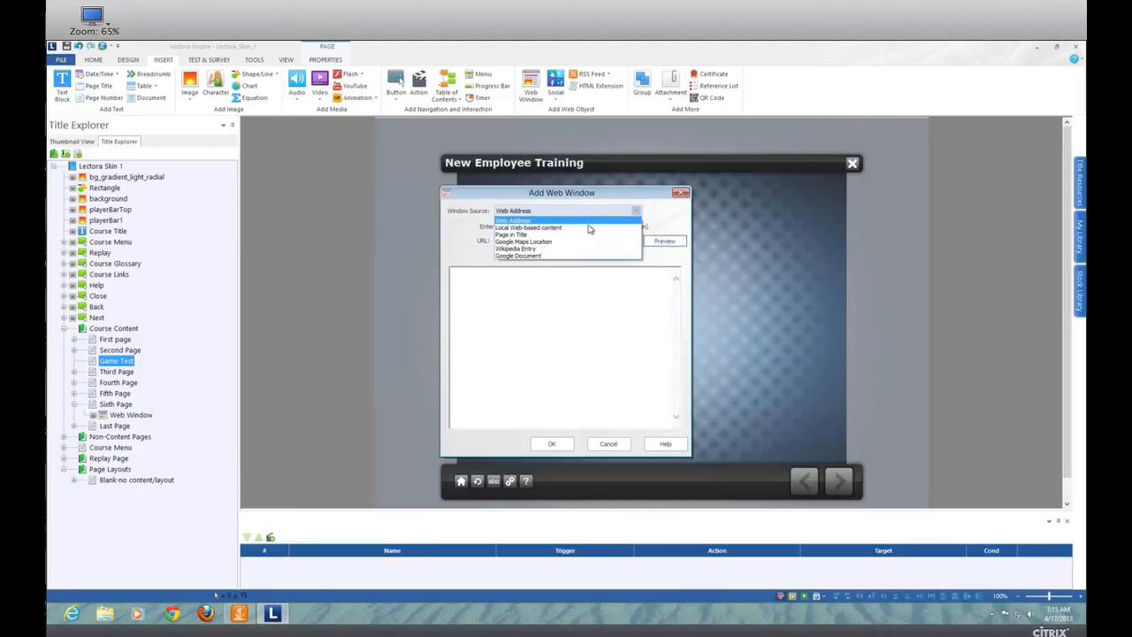
left_click(541, 224)
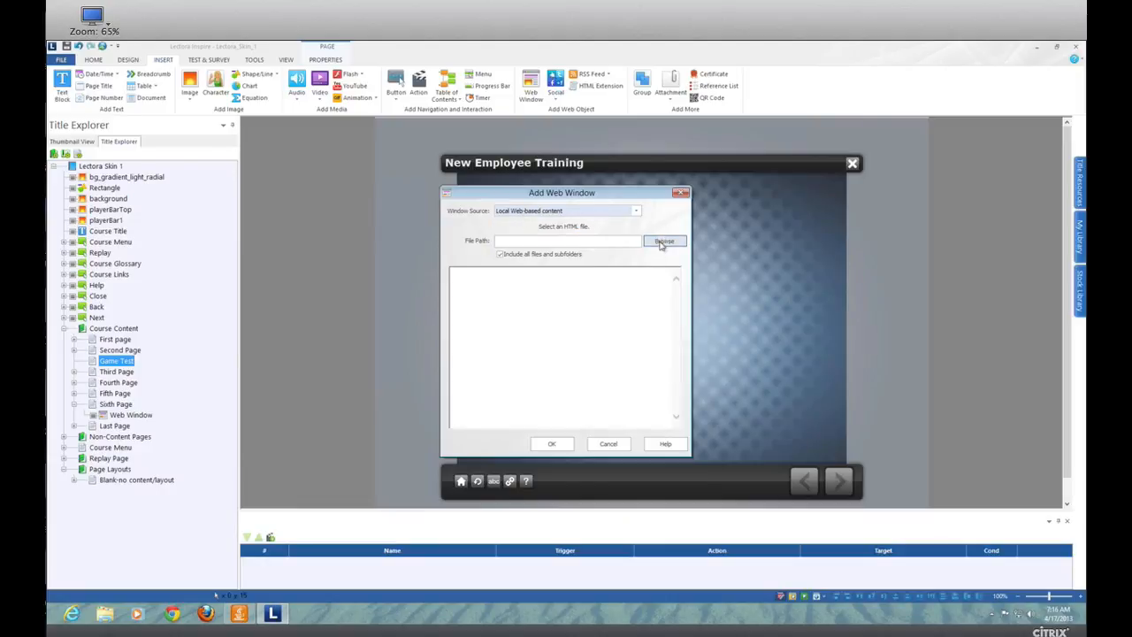
Choose gameShow.html from the desktop's Game - GameShow v2 folder as the web window's file and dismiss the browser warning.
left_click(663, 242)
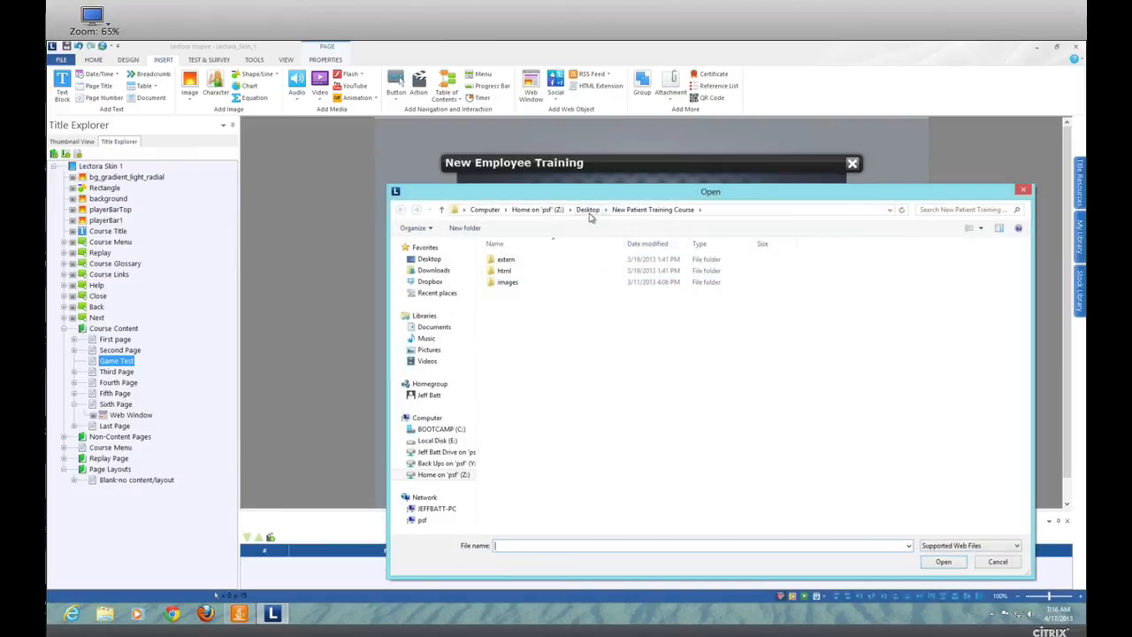
left_click(592, 213)
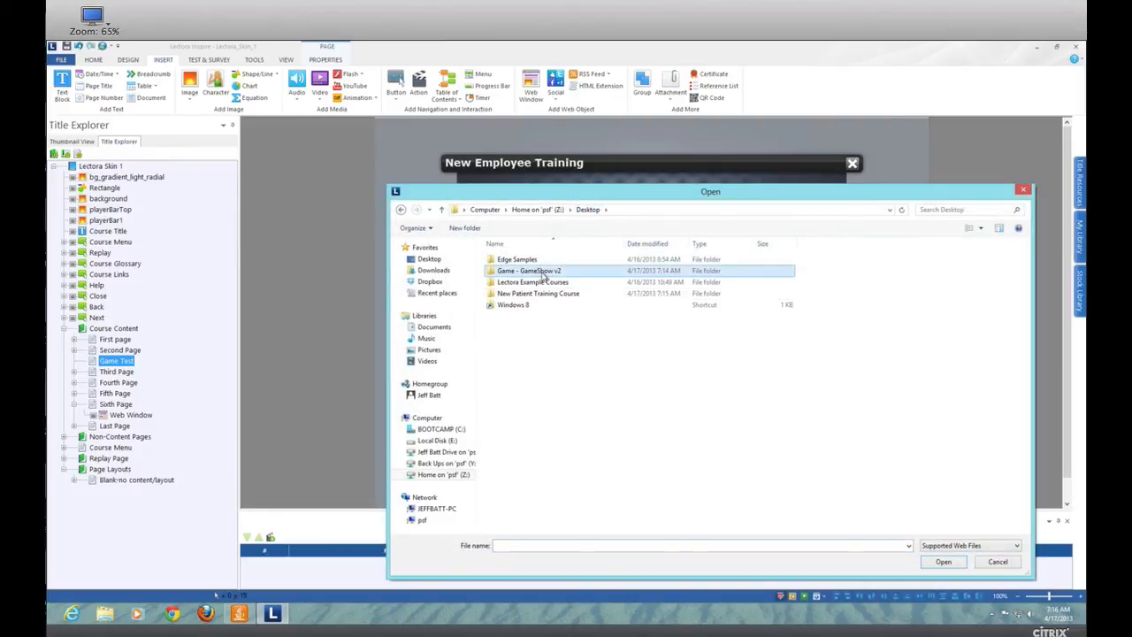
double_click(527, 272)
left_click(526, 283)
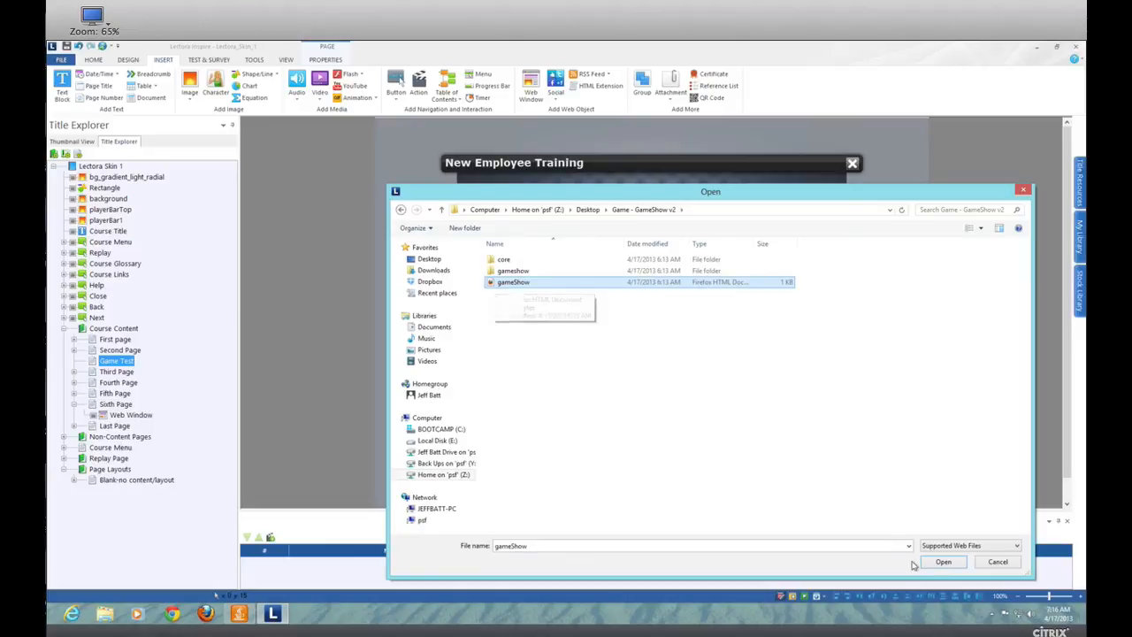
left_click(942, 562)
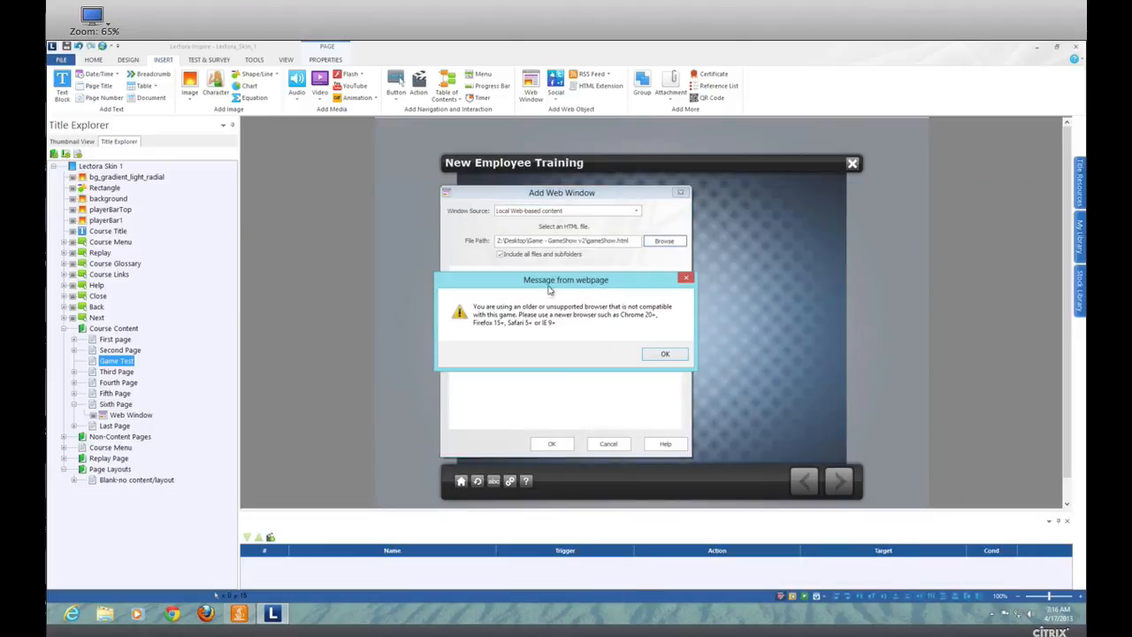
left_click_drag(551, 283, 498, 235)
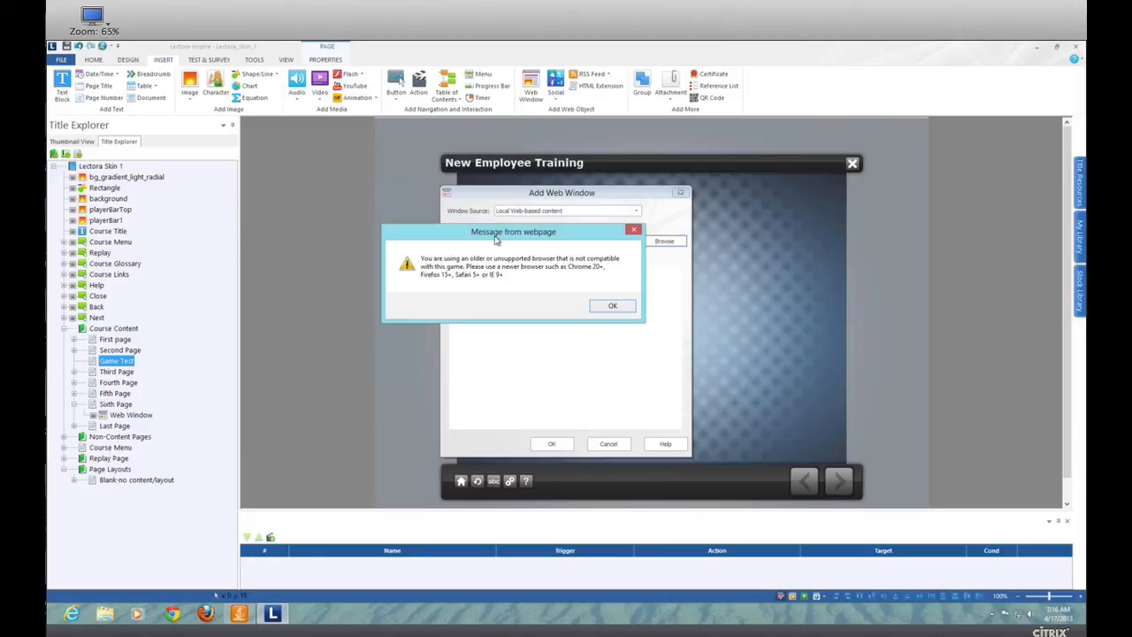
left_click_drag(606, 239, 667, 270)
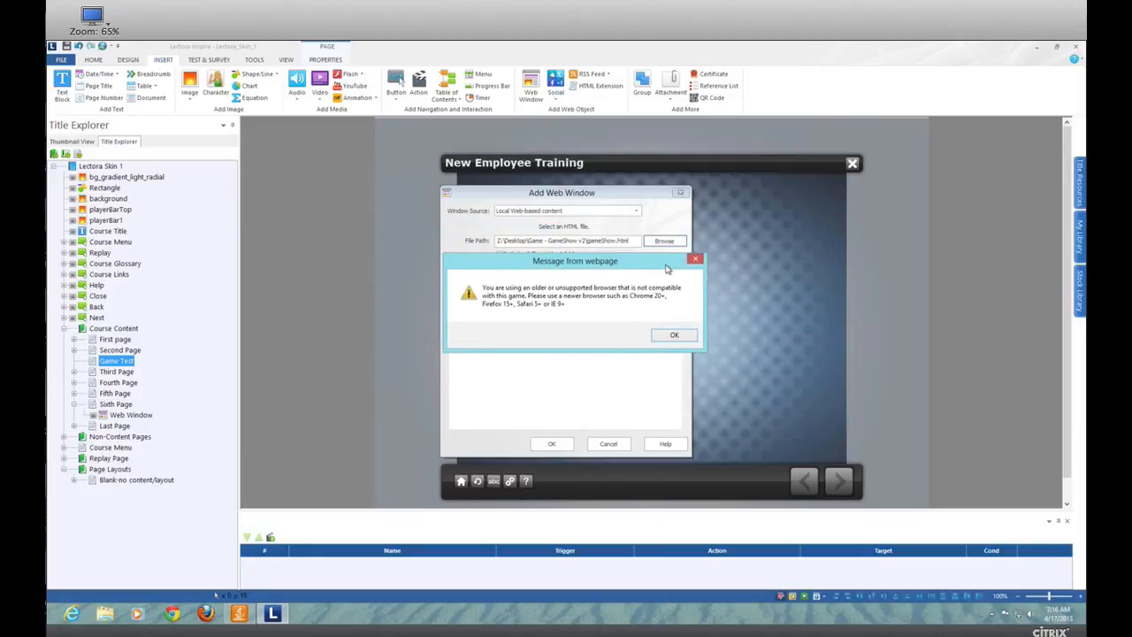
left_click(674, 335)
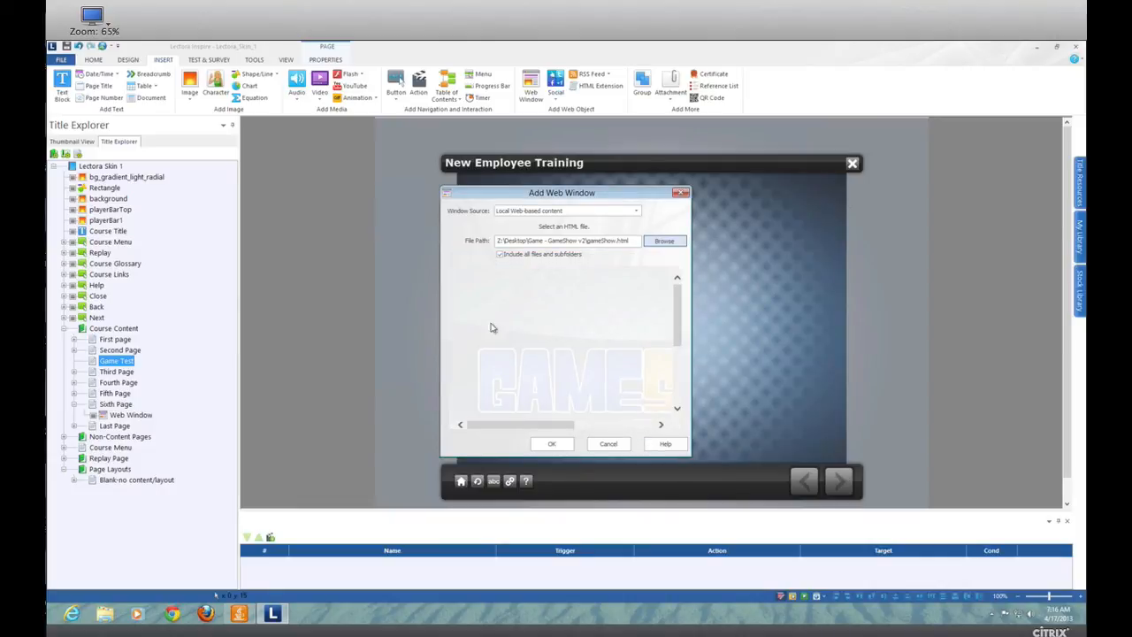
Confirm the web window and replace the existing core and gameshow resources in the title.
left_click(553, 444)
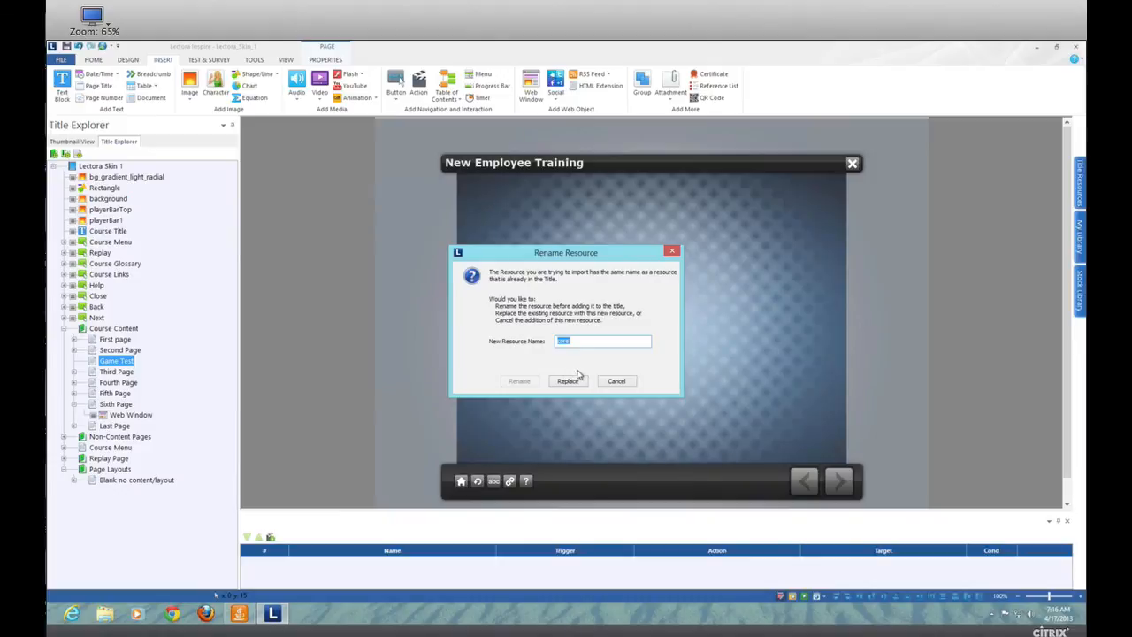
left_click_drag(535, 256, 560, 237)
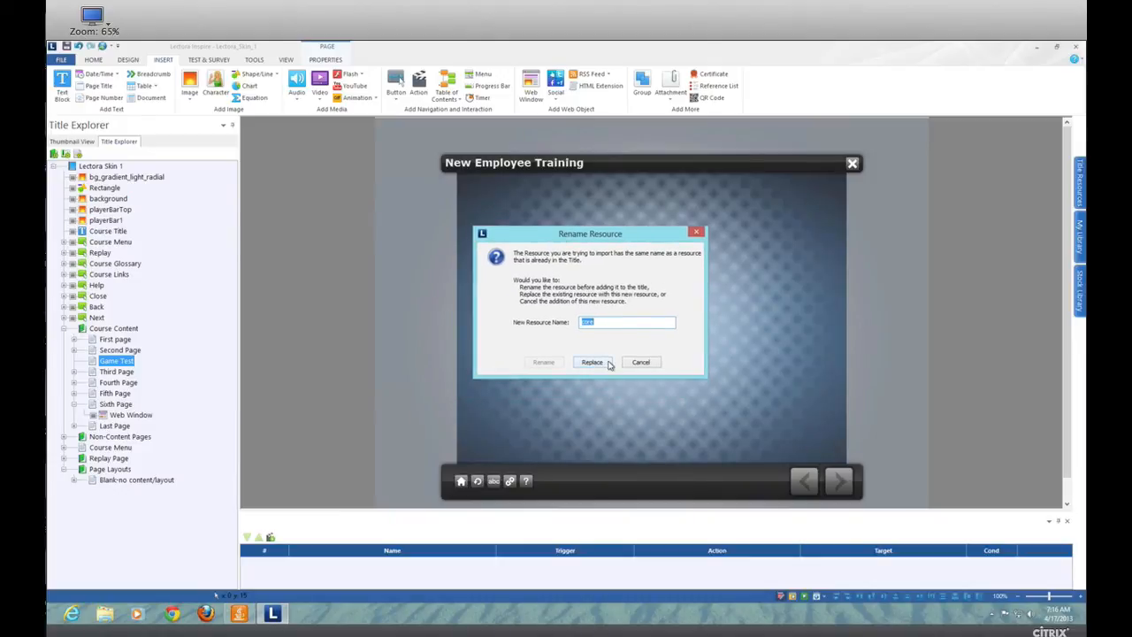
left_click(597, 363)
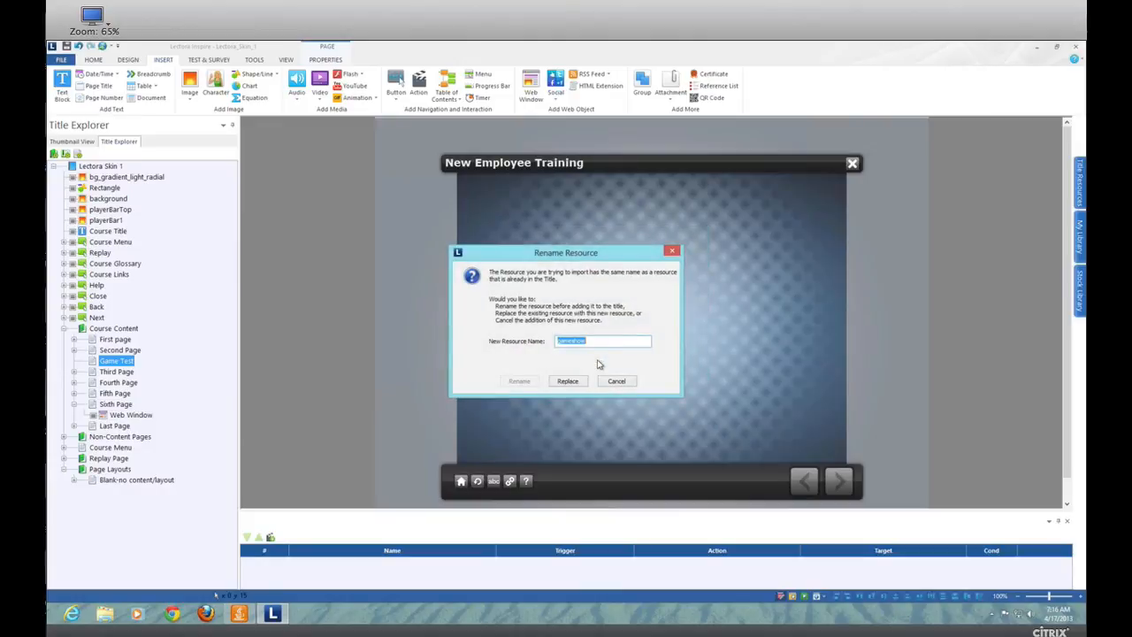
left_click(573, 382)
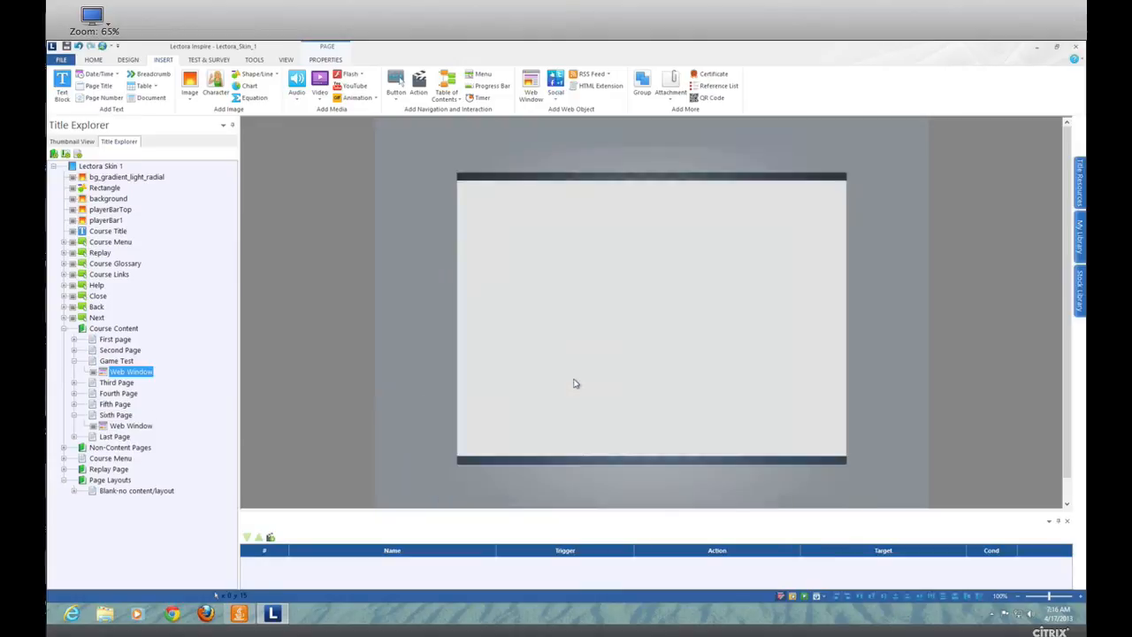
Move the web window to the content area's upper-left corner at about X 155, Y 104 and size it to 720 by 540.
left_click_drag(662, 293, 675, 269)
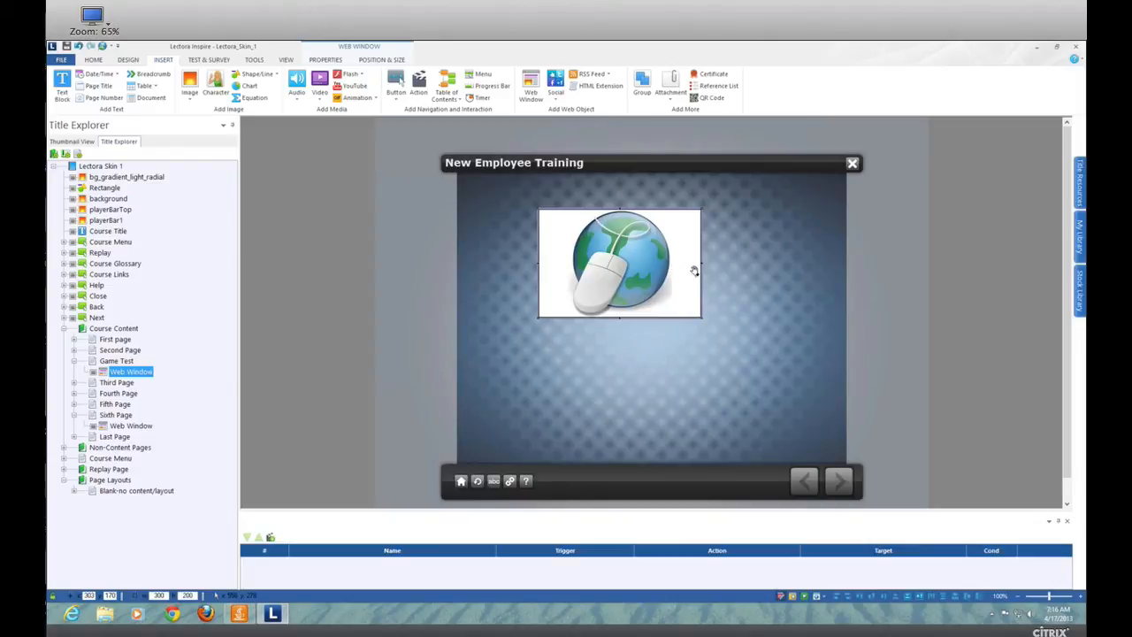
left_click_drag(662, 251, 580, 217)
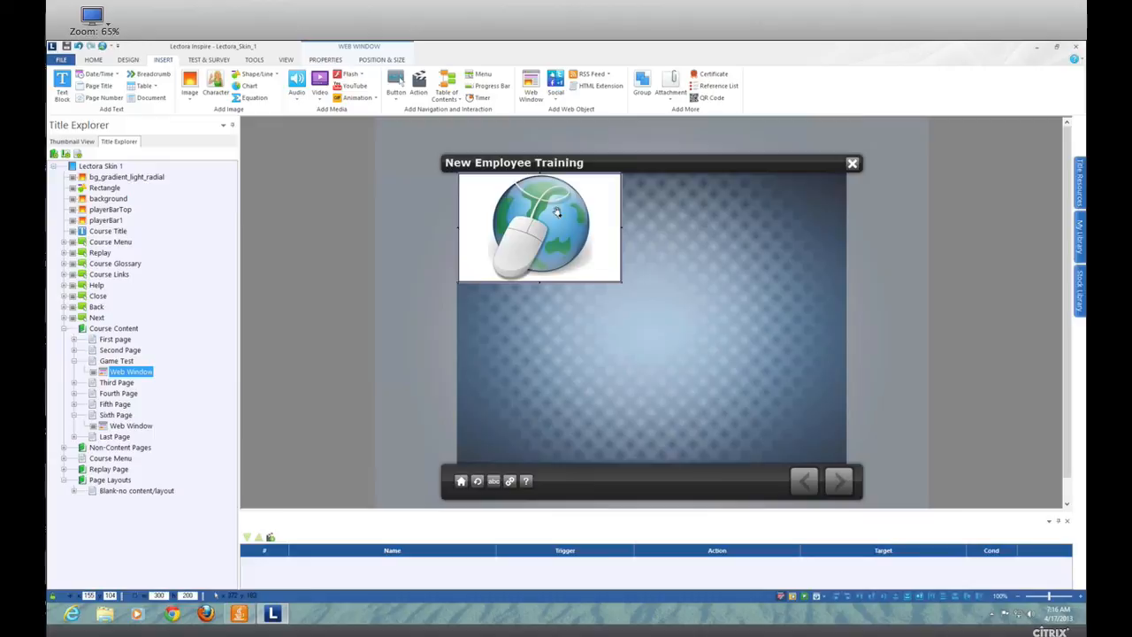
left_click(396, 60)
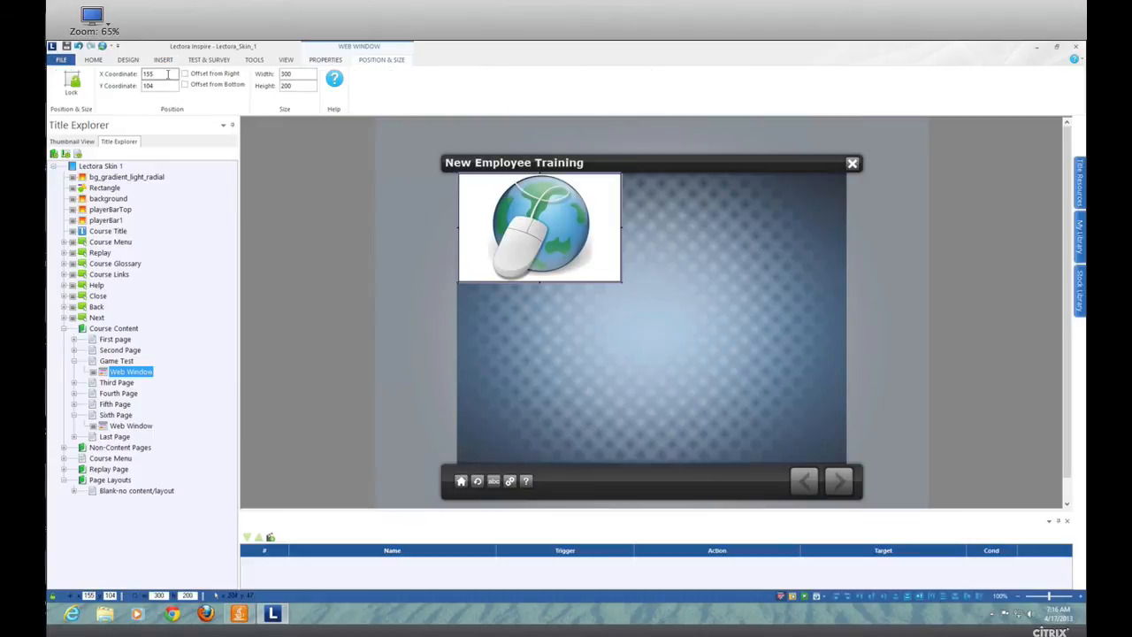
double_click(298, 74)
type("720")
double_click(285, 85)
type("540")
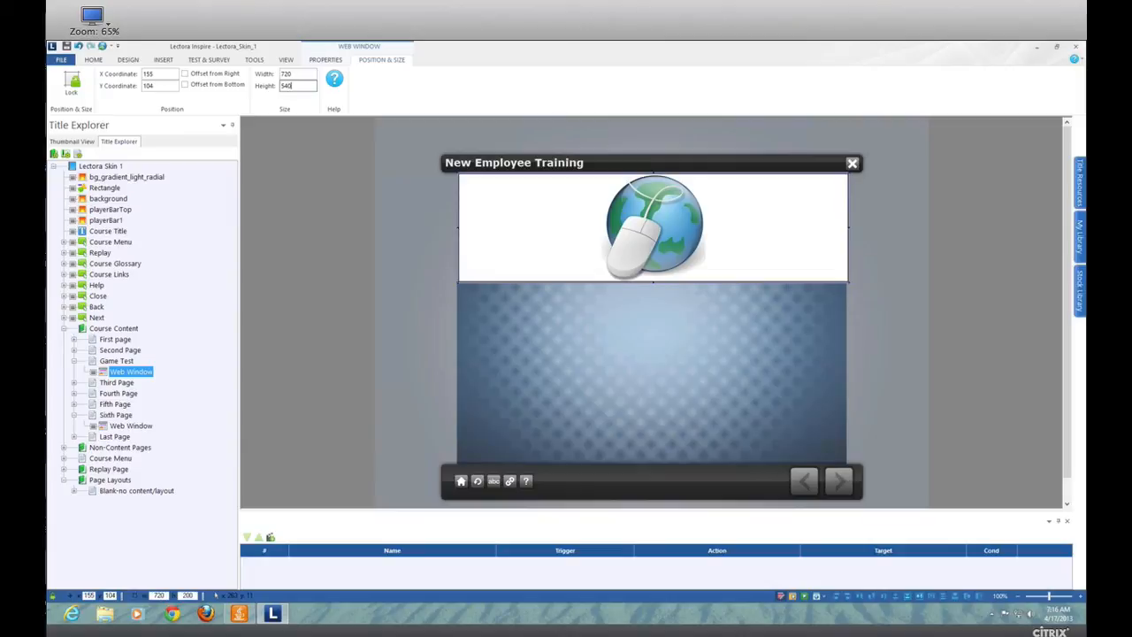
key("Return")
Nudge the web window to X 153, Y 103 to line it up with the course frame.
left_click(984, 258)
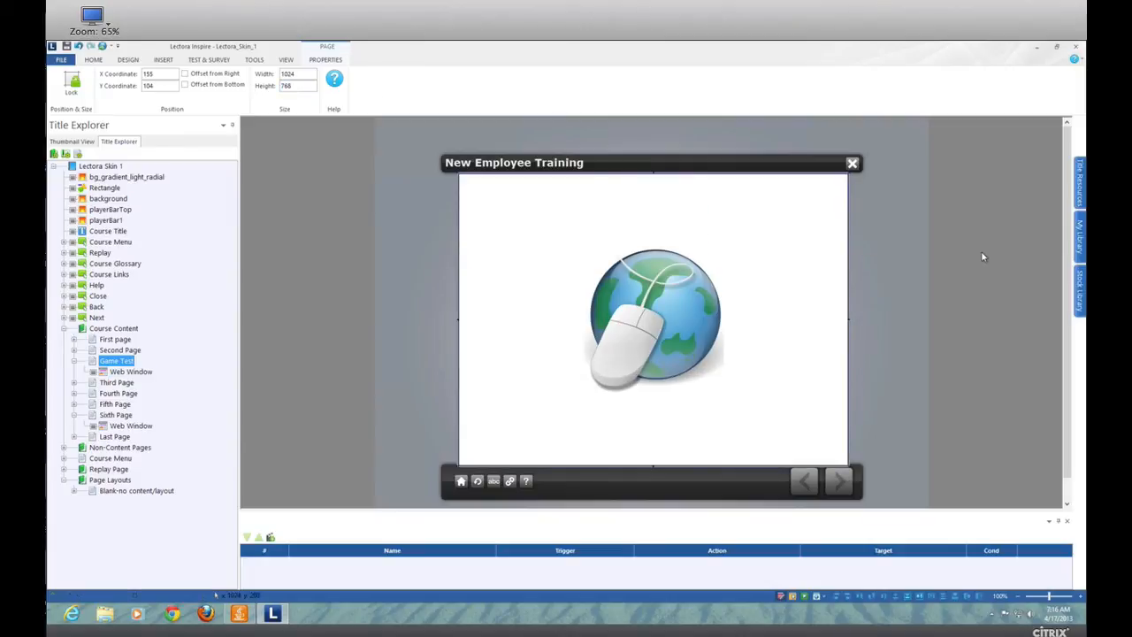
left_click(734, 242)
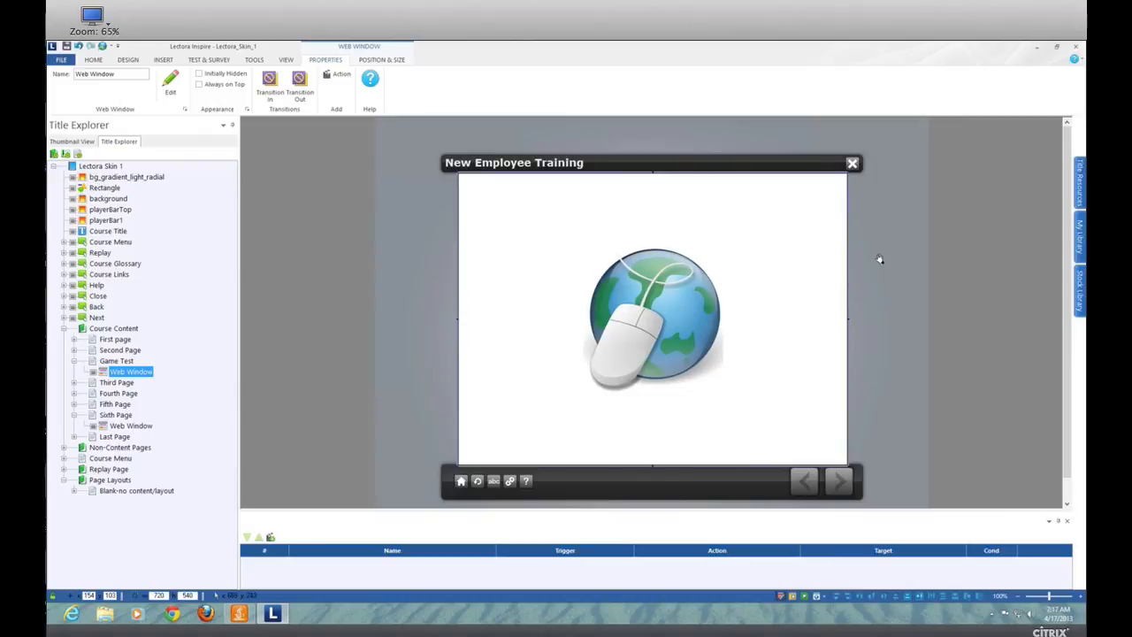
left_click(1011, 212)
left_click(598, 267)
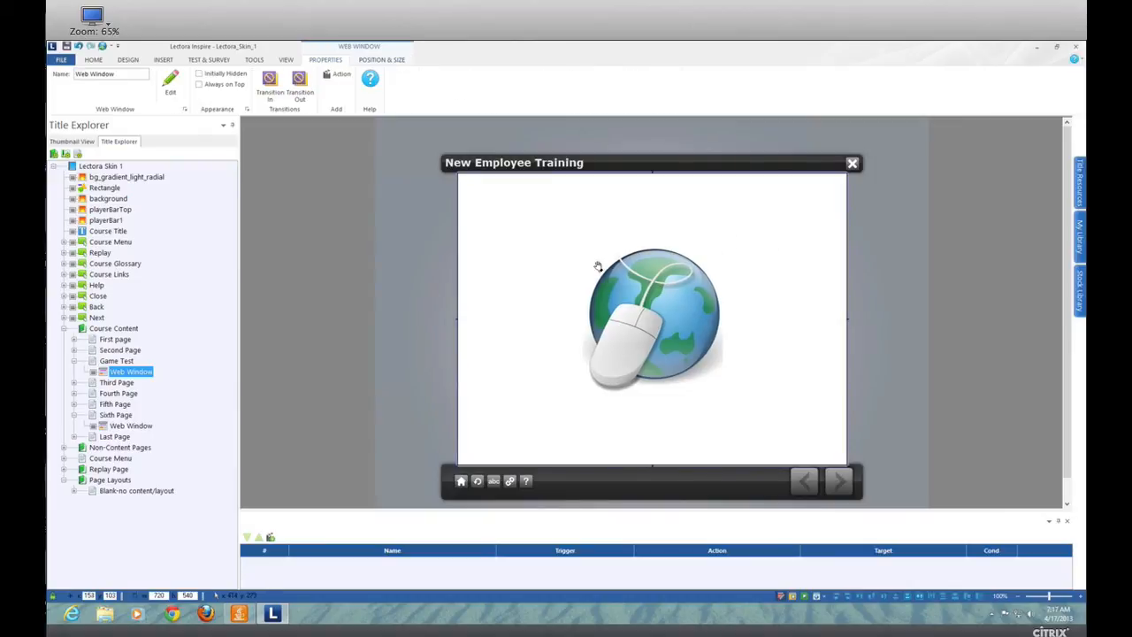
left_click(978, 291)
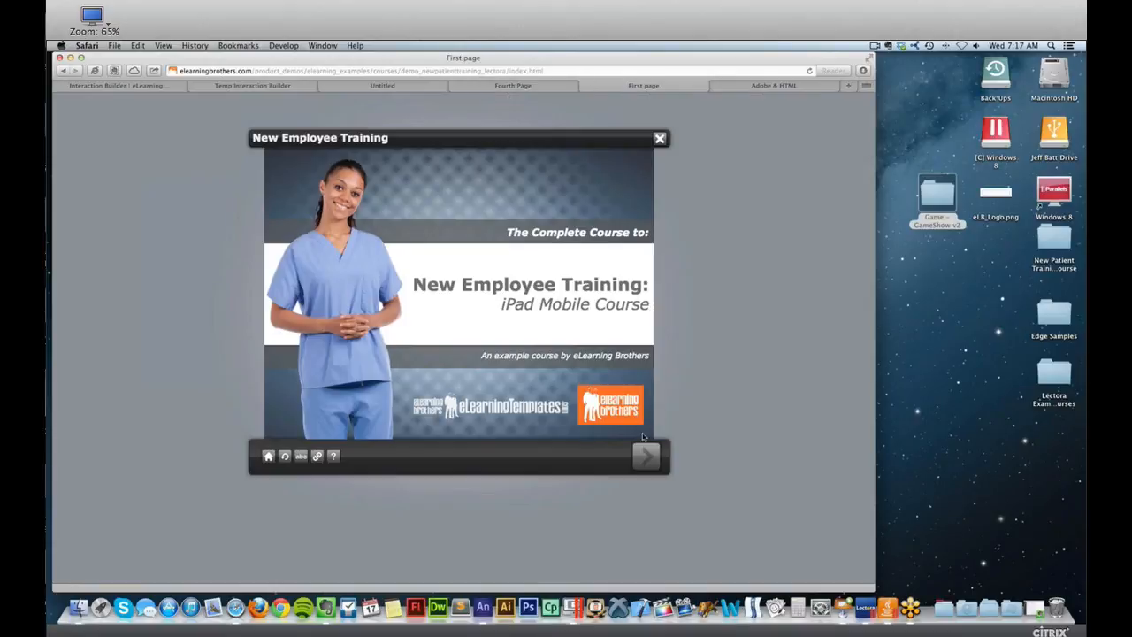
Switch to the published New Employee Training course in Safari and advance from its first page to the GameShow page.
left_click(648, 456)
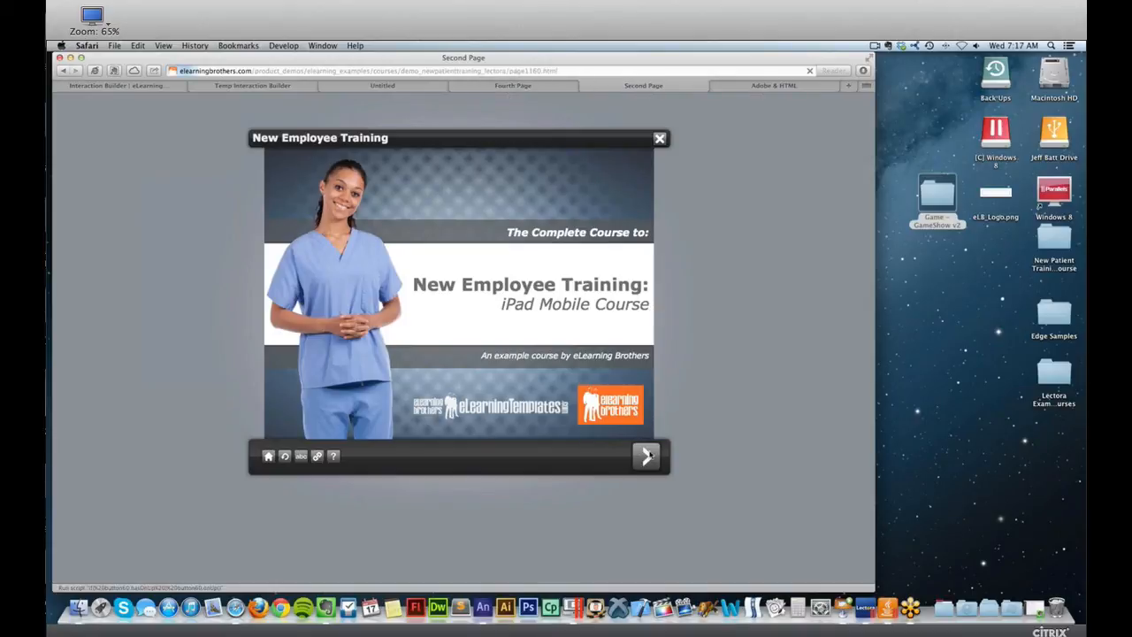
left_click(650, 456)
left_click(650, 455)
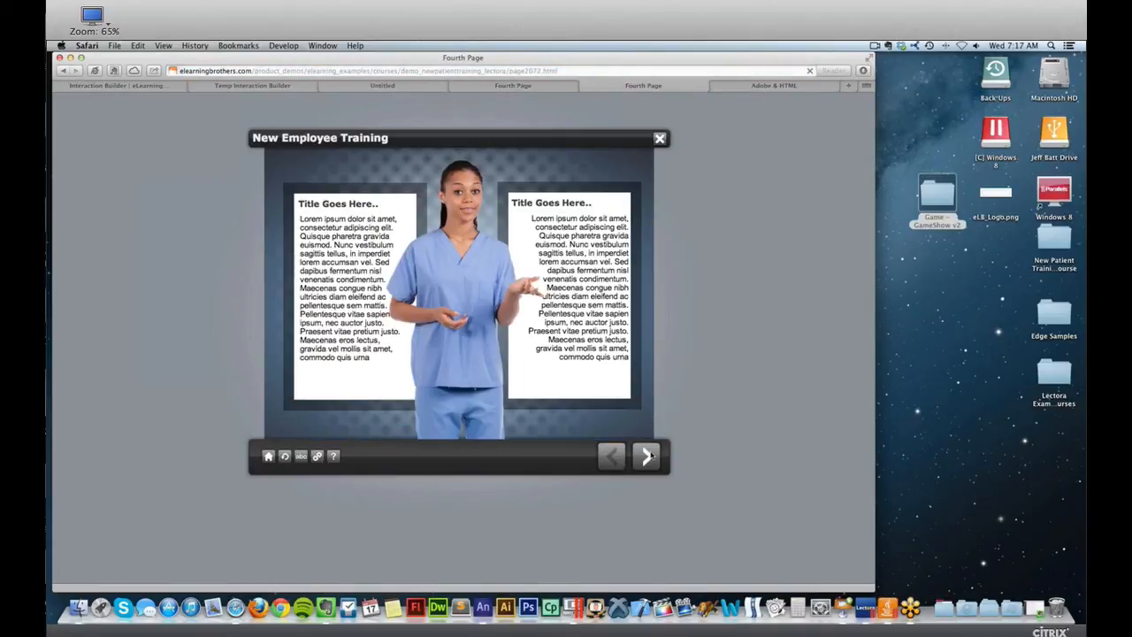
left_click(650, 455)
left_click(651, 455)
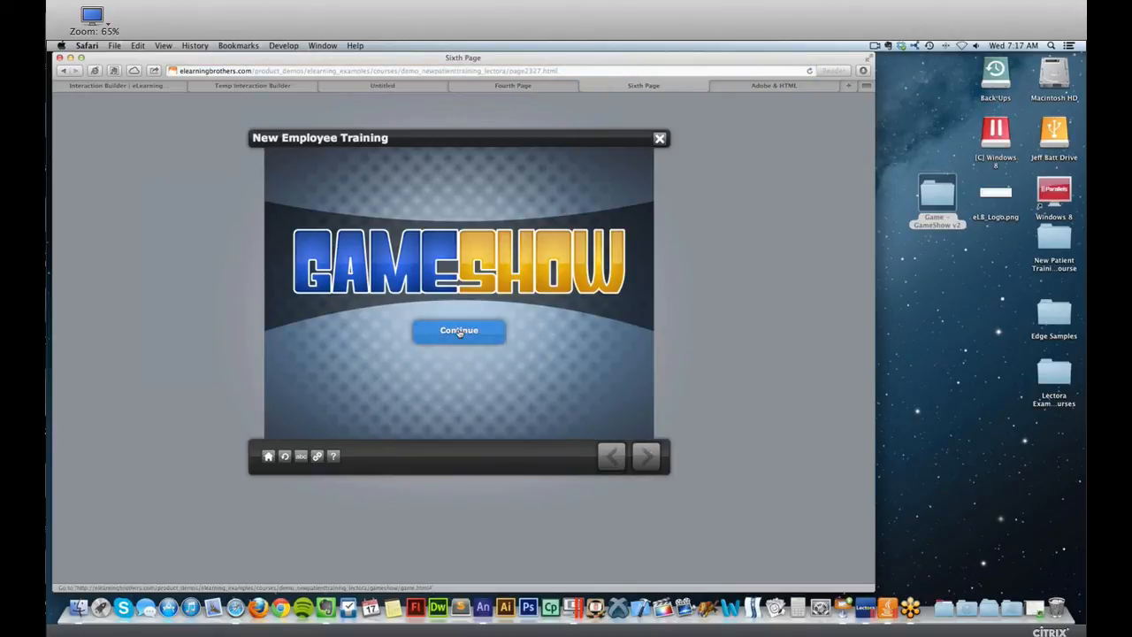
Start the embedded GameShow game and open the 100-point question in Category 1.
left_click(461, 330)
left_click(459, 413)
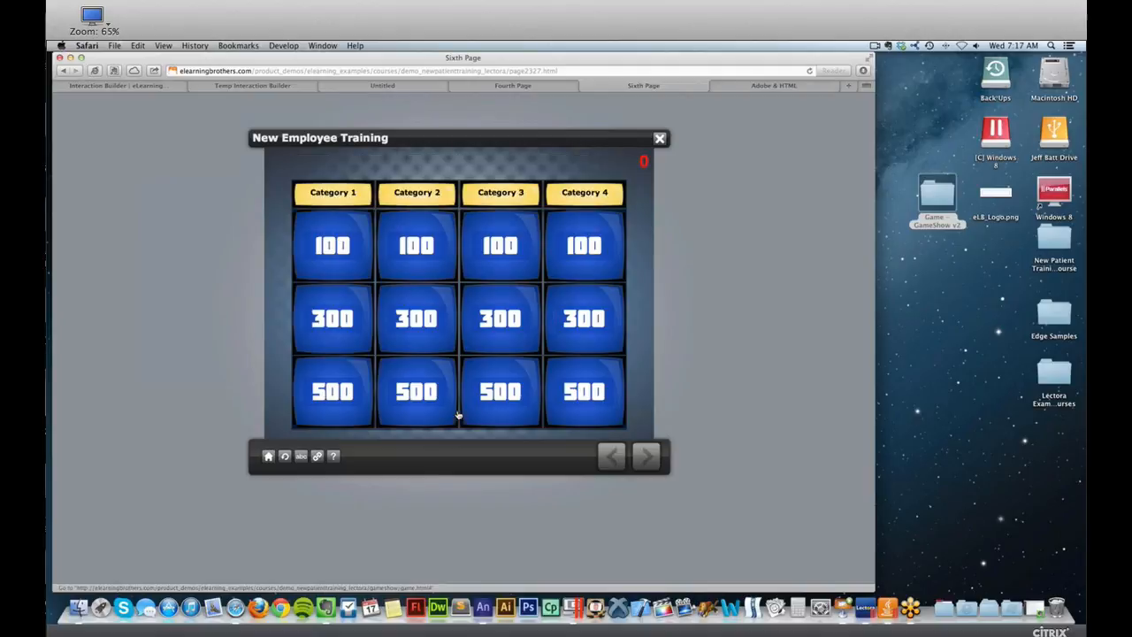
left_click(349, 245)
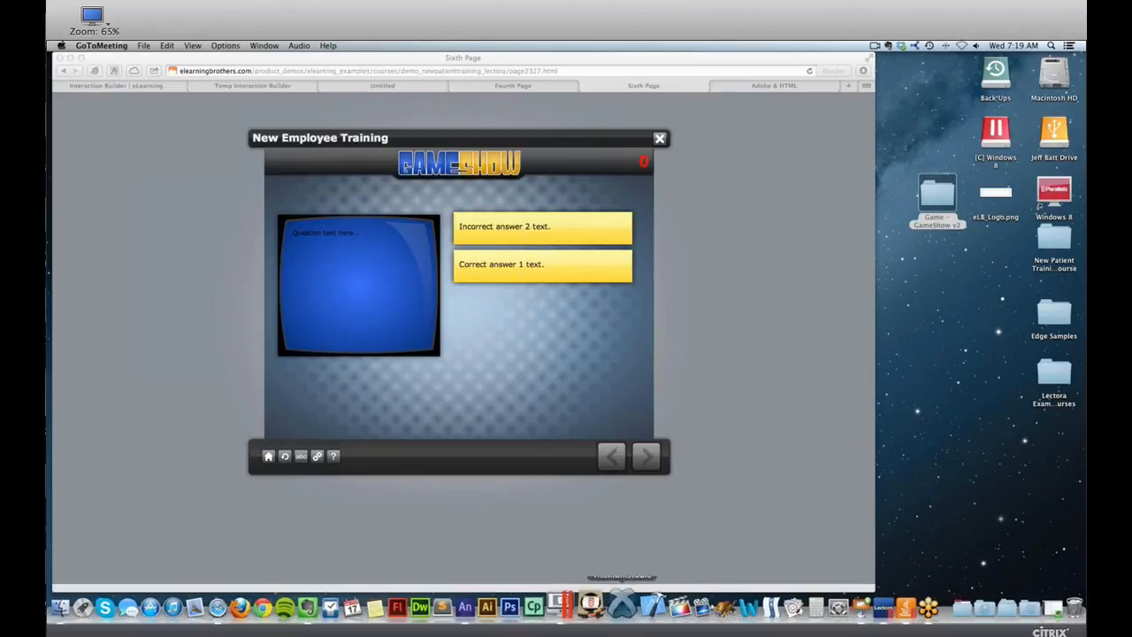
Switch to the slide presentation and advance to the "What is Edge Animate?" slide.
left_click(847, 604)
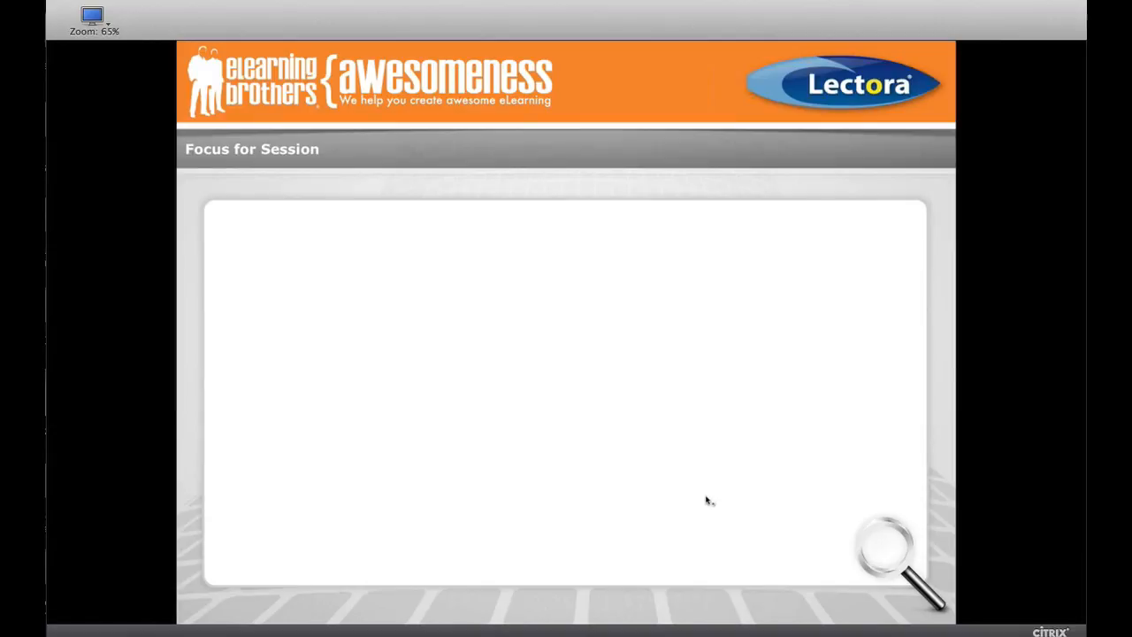
key("Right")
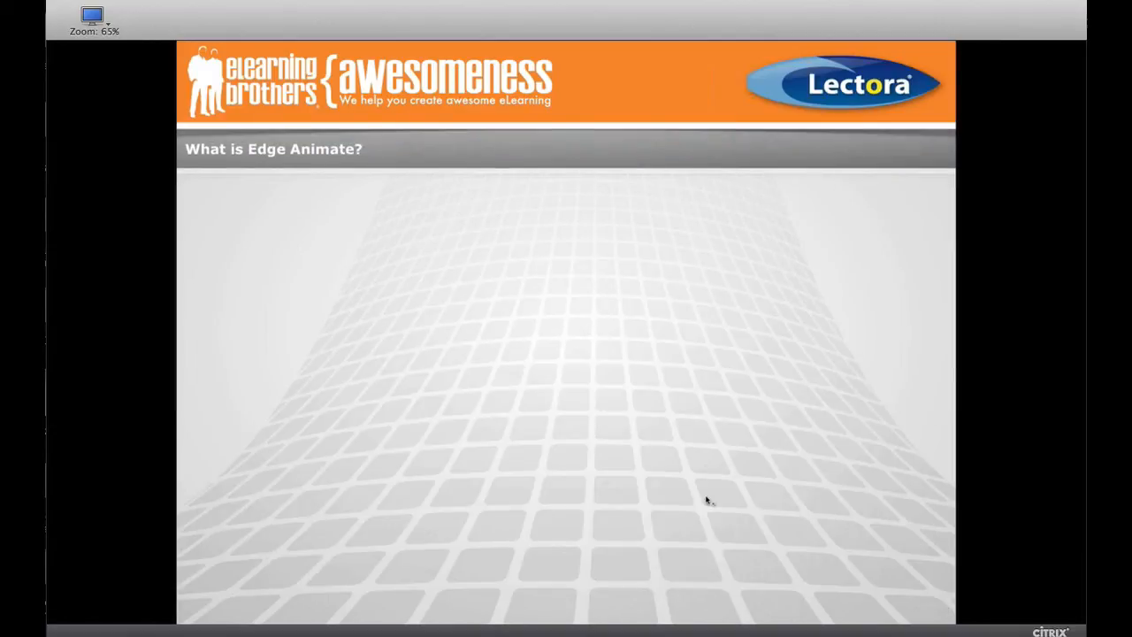
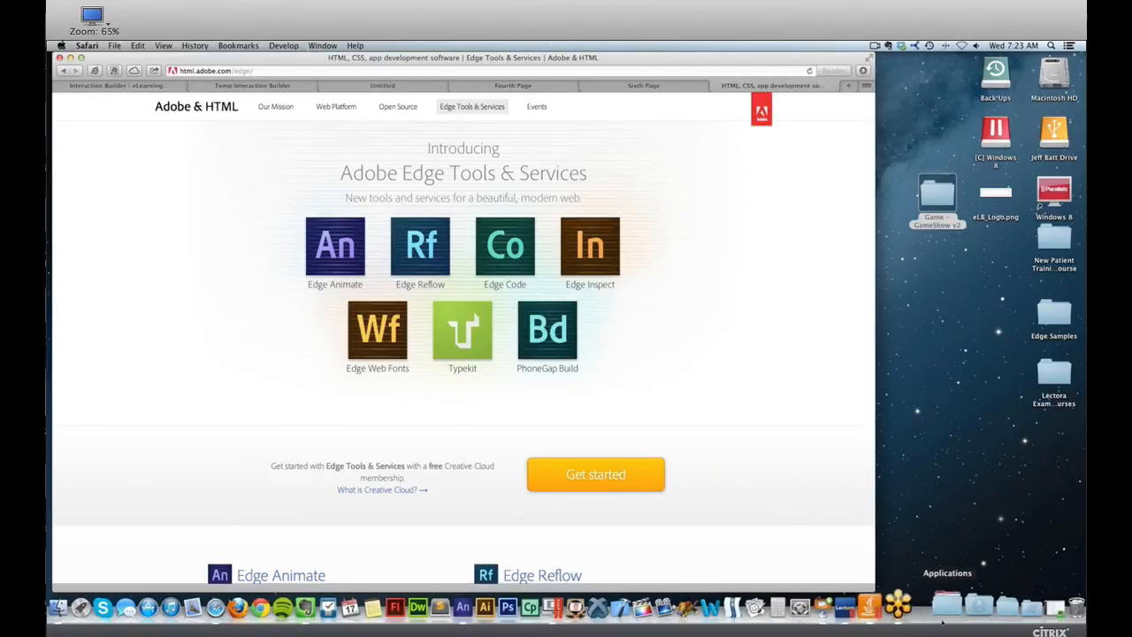
Open Adobe Application Manager, review its list of installed apps down to Edge Animate, and close it.
left_click(946, 608)
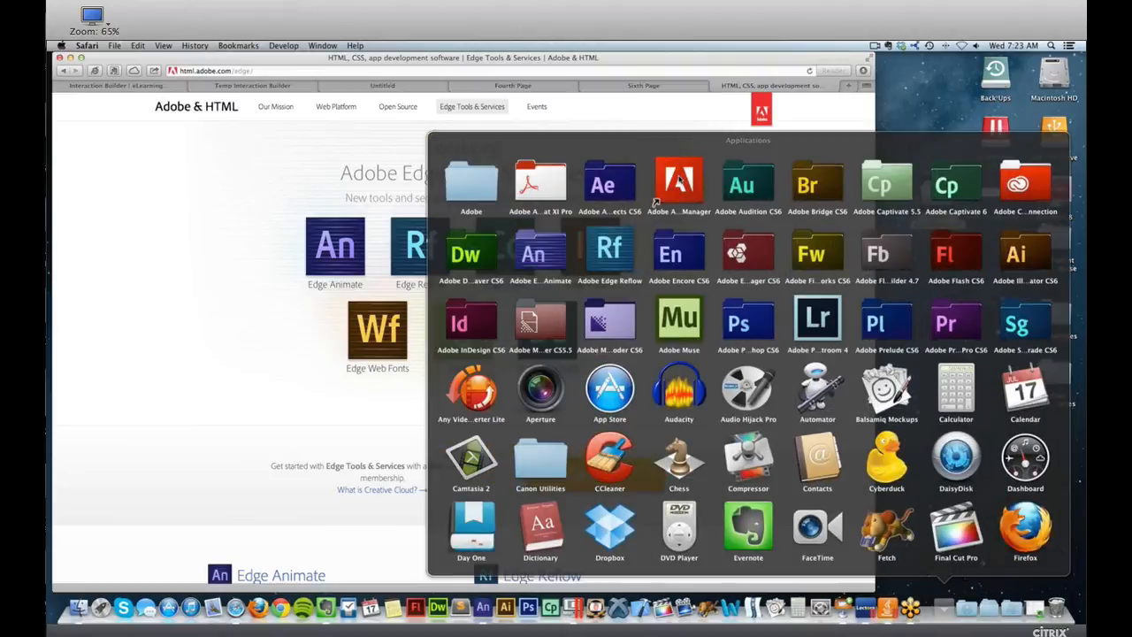
left_click(656, 185)
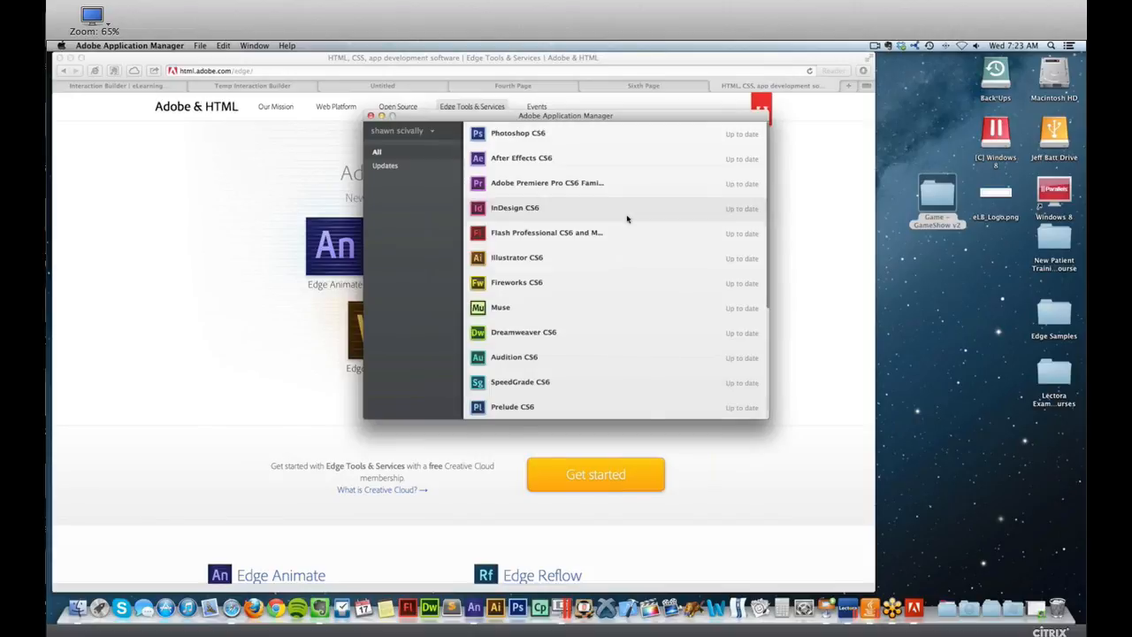
scroll(642, 215, "down", 5)
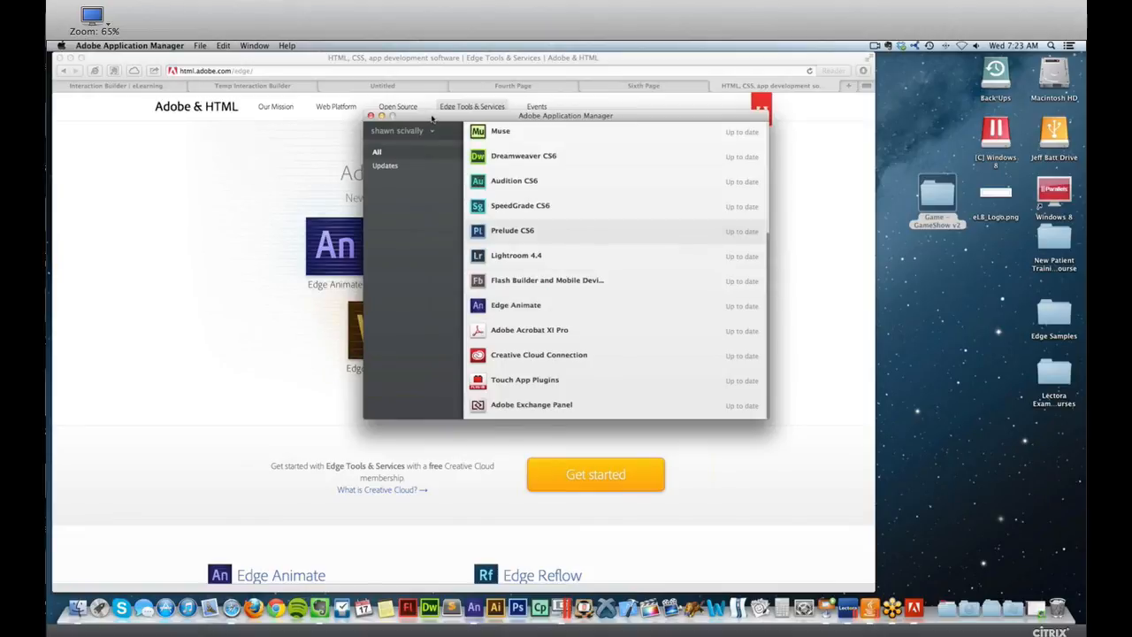
left_click(370, 116)
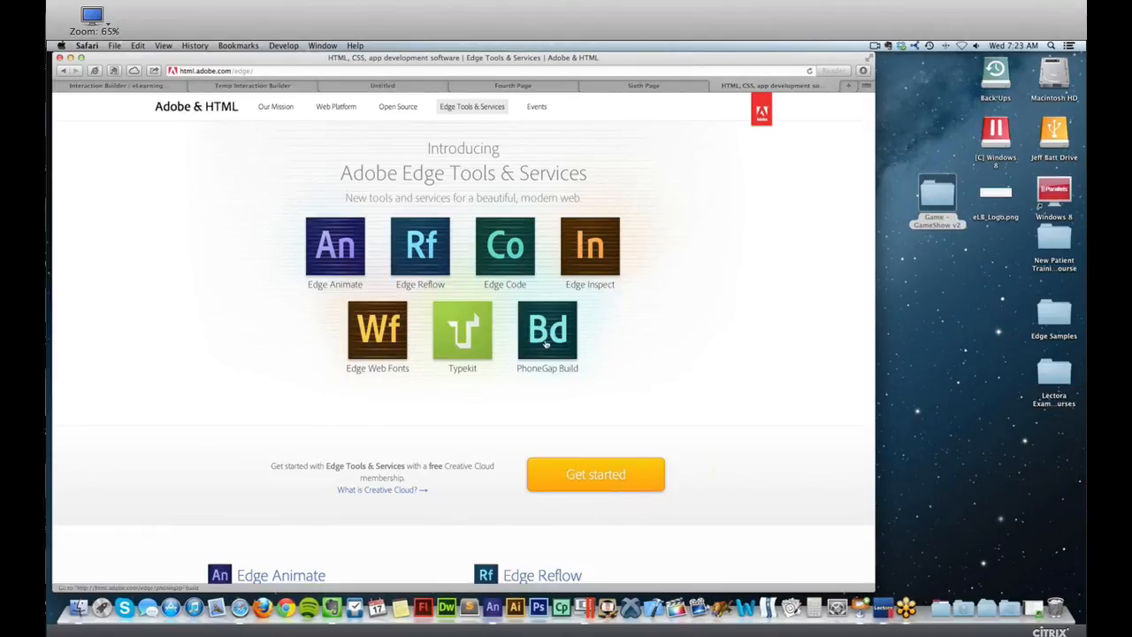
Switch to the Keynote presentation, resume the slideshow and advance to the "Starting a New Project" slide.
key("super+Tab")
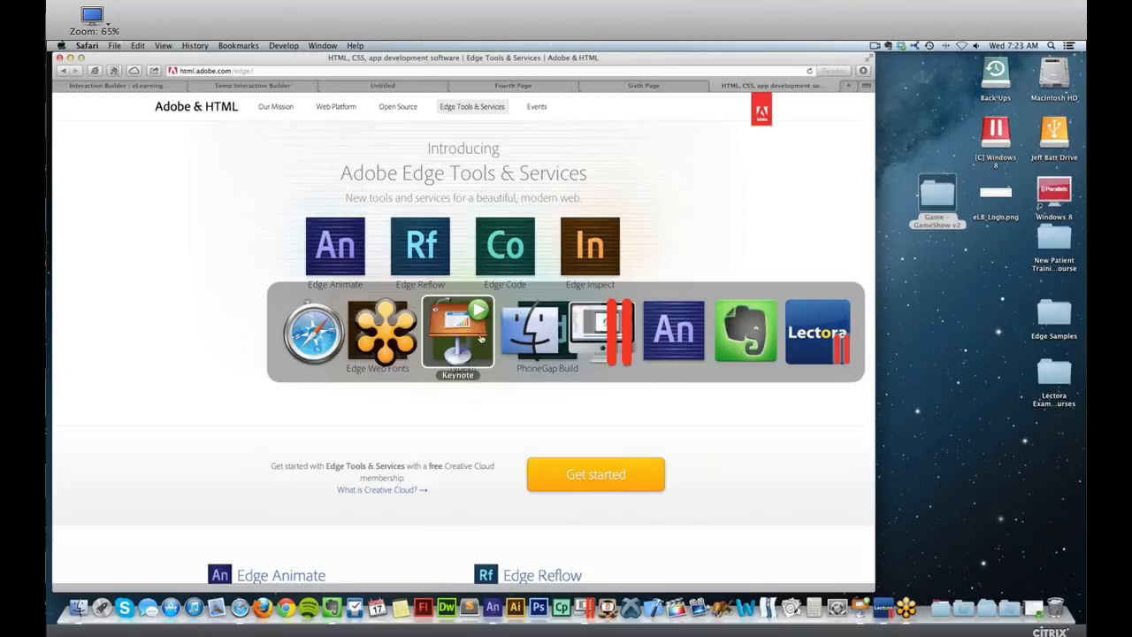
key("alt+super+p")
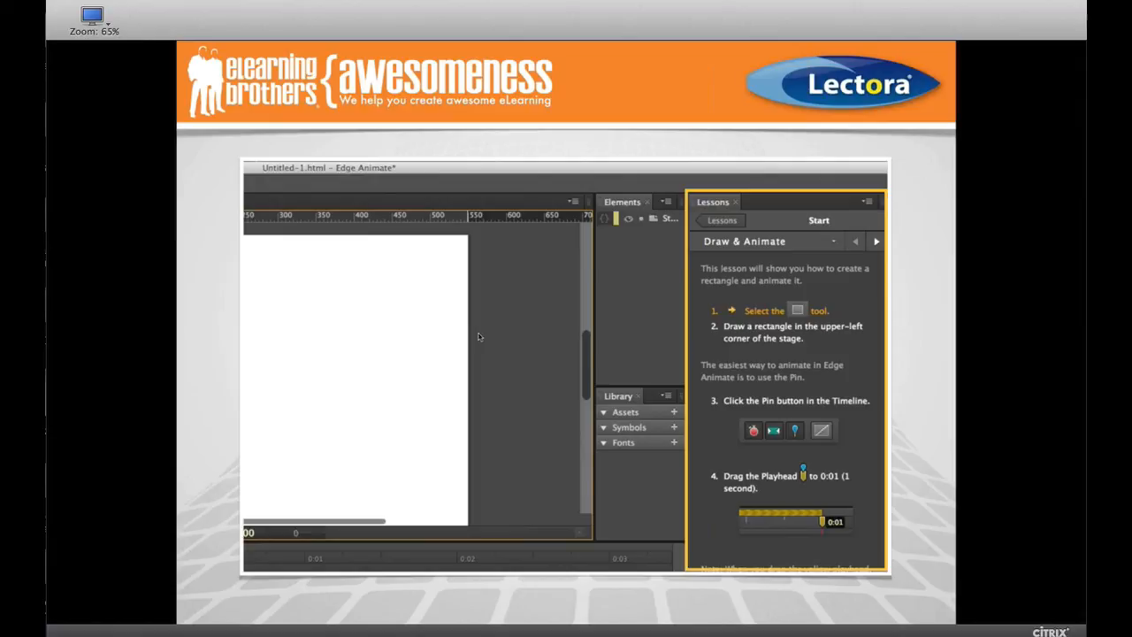
left_click(480, 337)
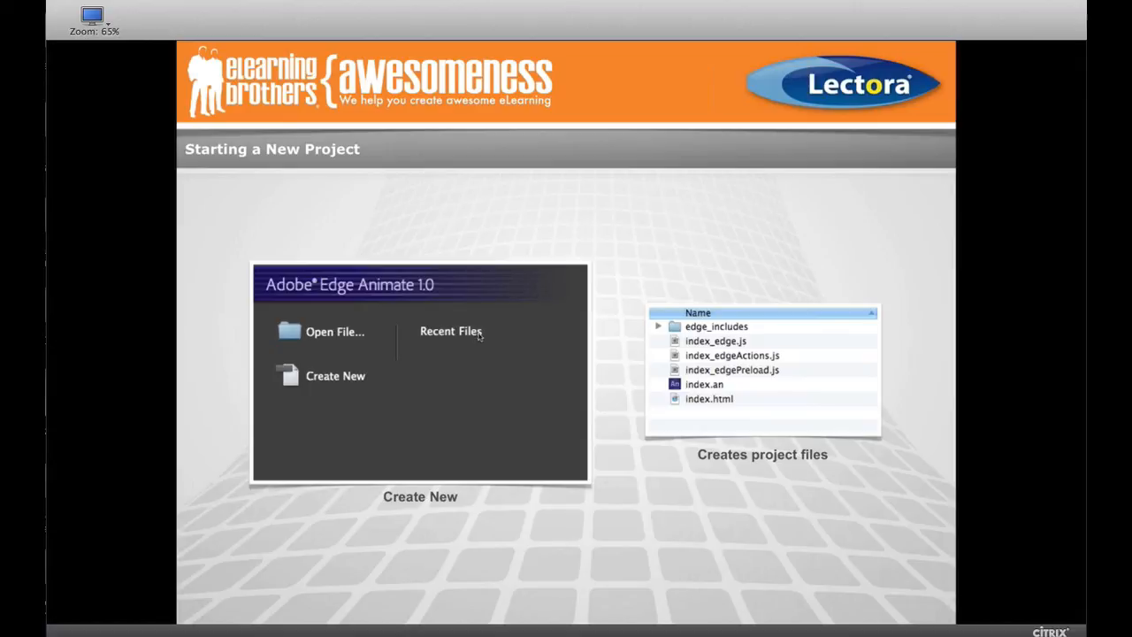
Switch to Edge Animate and save a new composition as "sample" in a new Desktop folder named "Sample".
key("super+Tab")
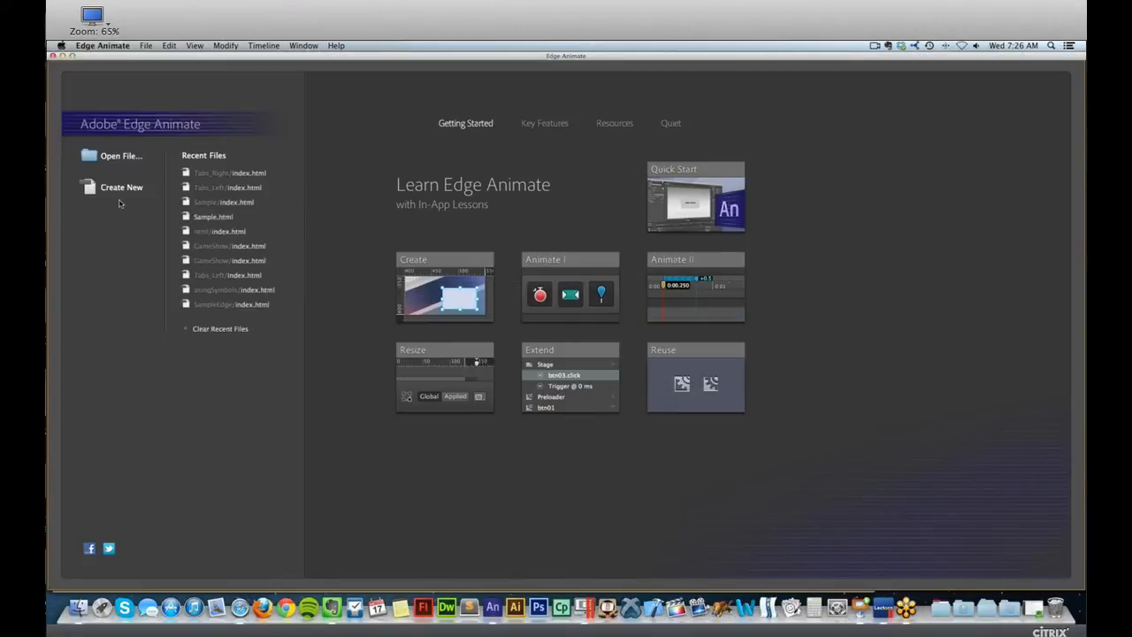
left_click(120, 188)
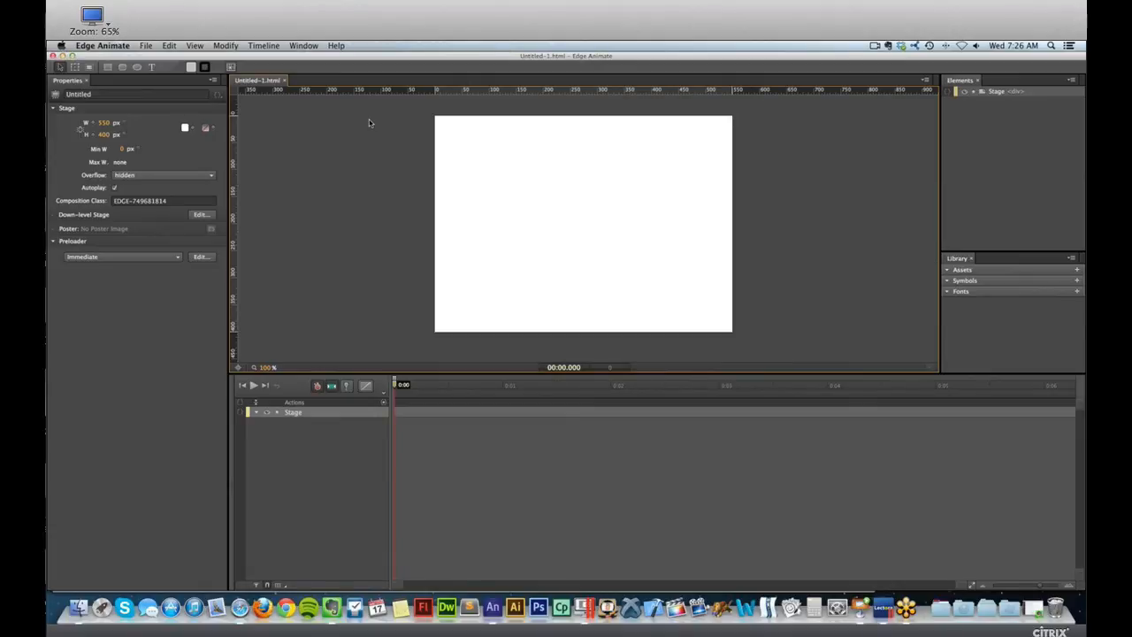
key("super+s")
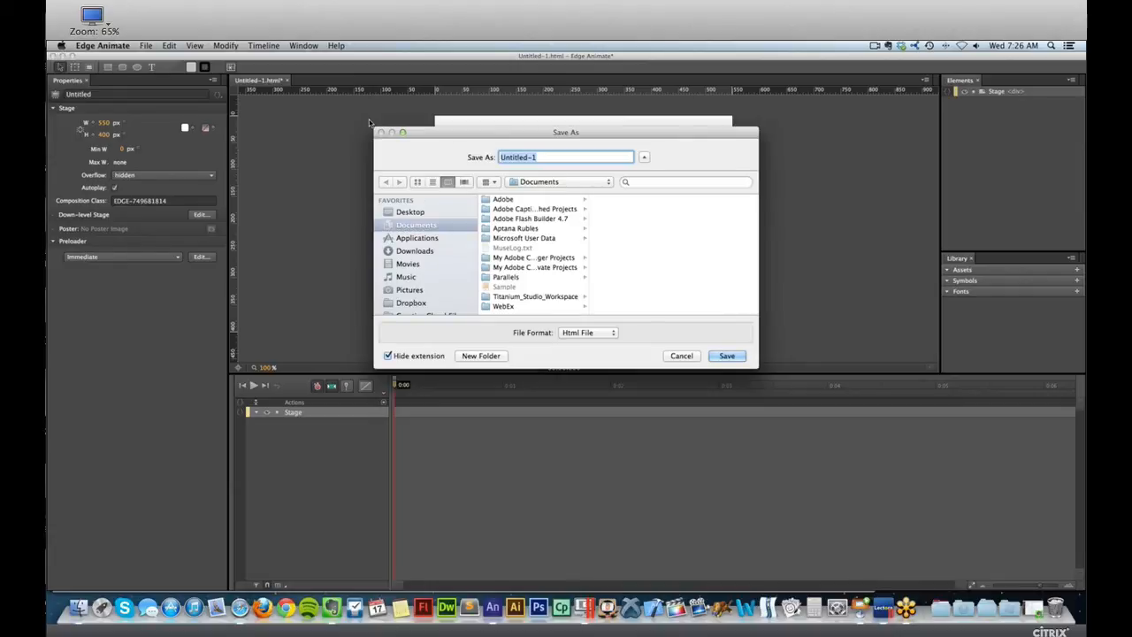
left_click(426, 214)
left_click(485, 355)
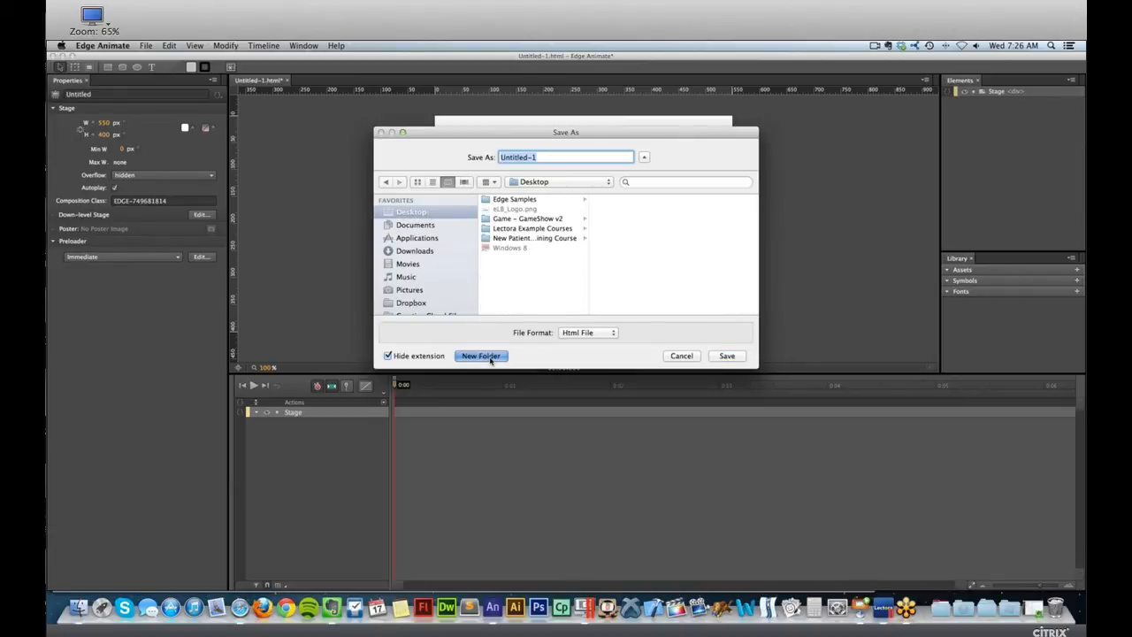
type("Sample")
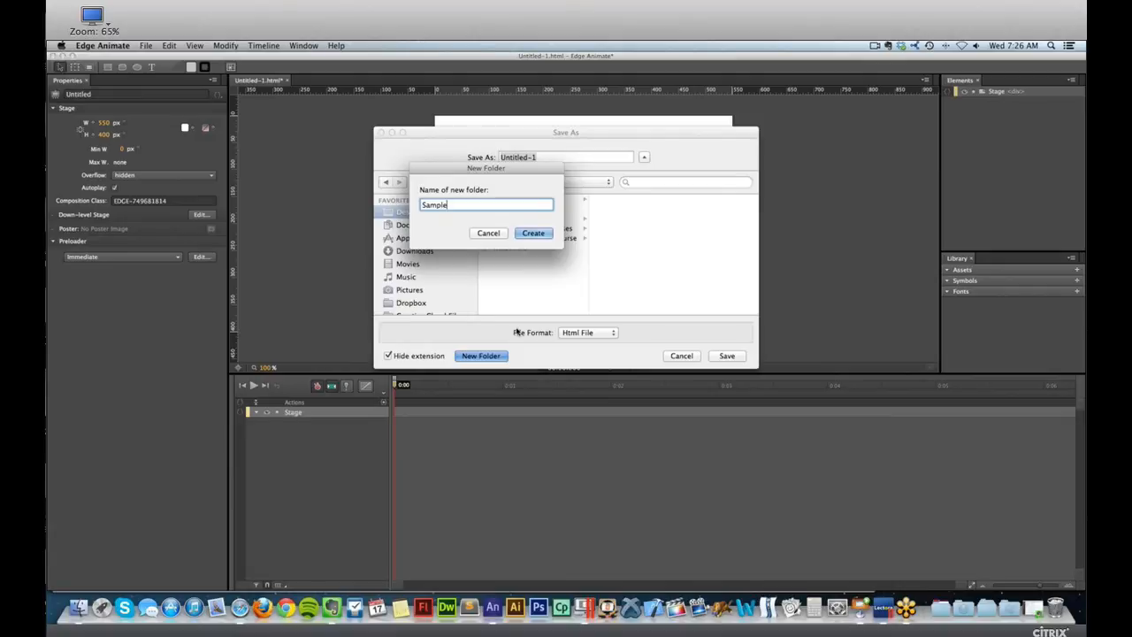
key("Return")
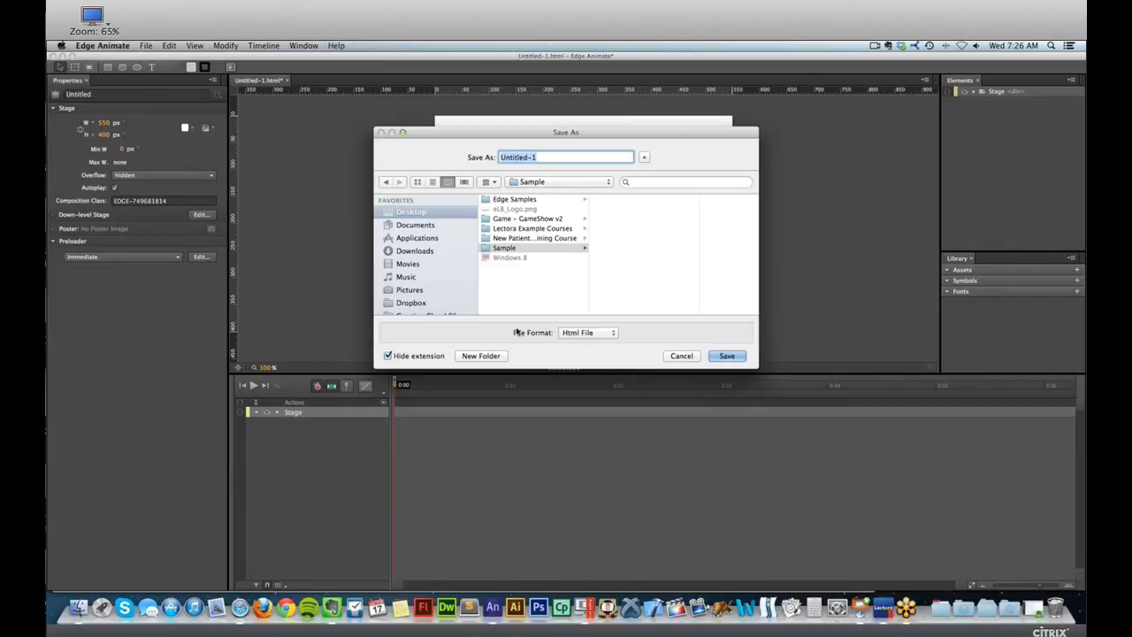
left_click_drag(546, 160, 426, 144)
type("sample")
key("Return")
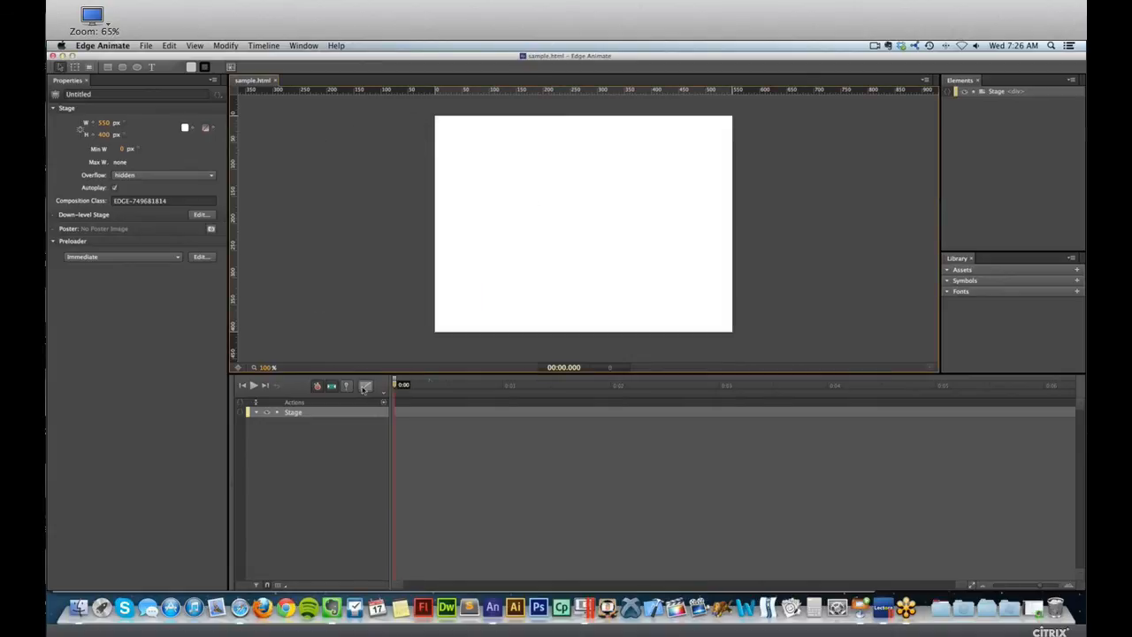
Open the Desktop's Sample folder in Finder and go through the generated project files, including sample.html, sample.an and edge_includes.
key("super+Tab")
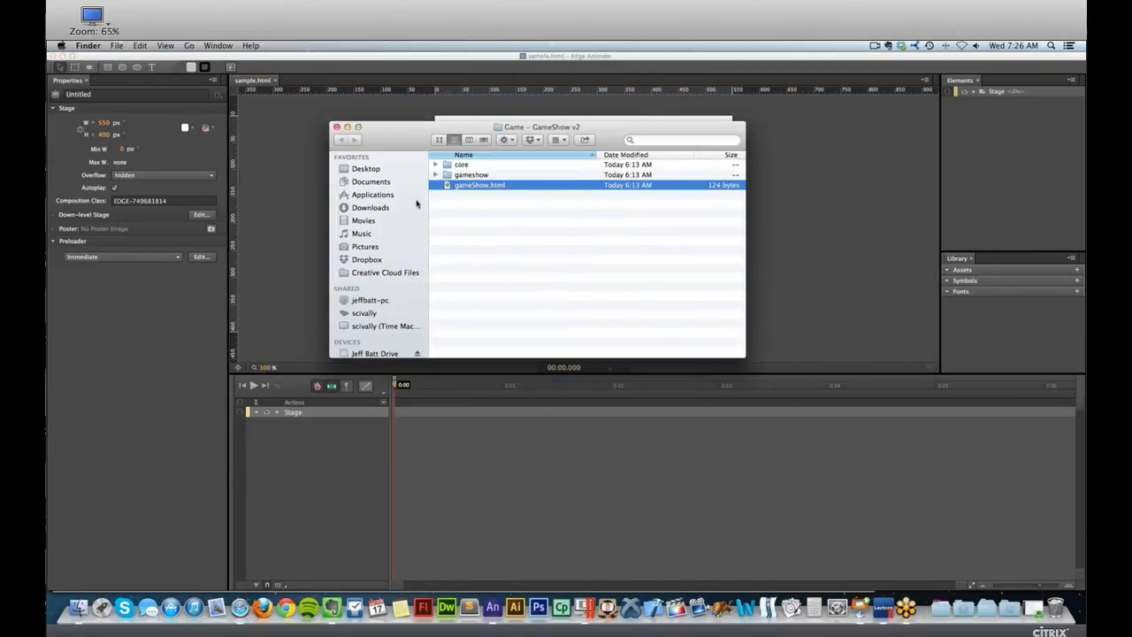
left_click(367, 169)
double_click(466, 216)
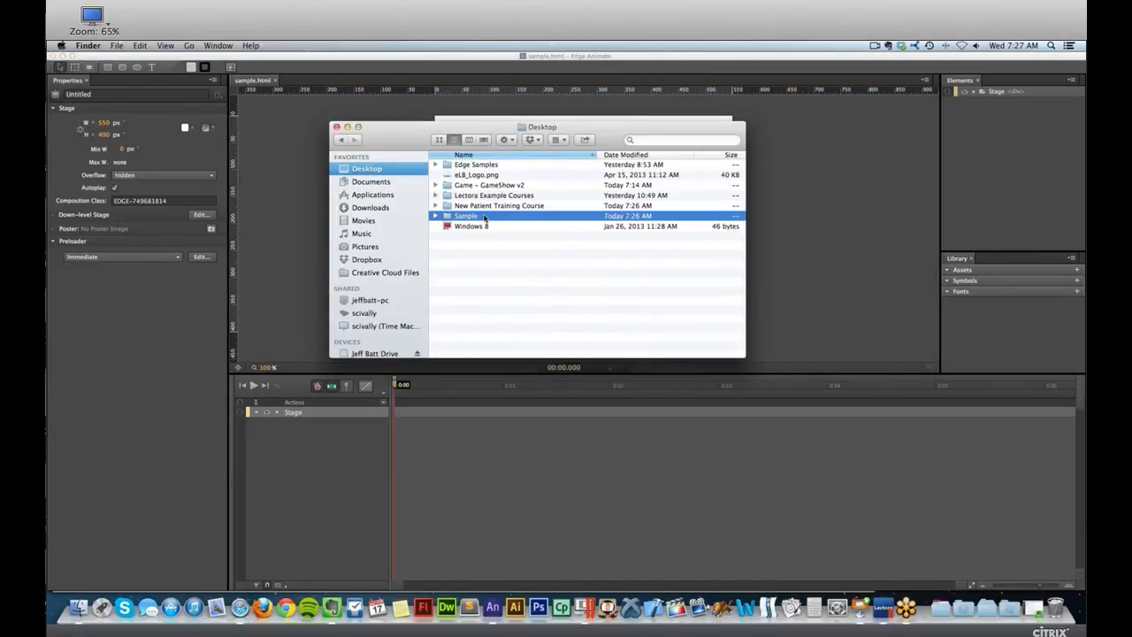
left_click(521, 197)
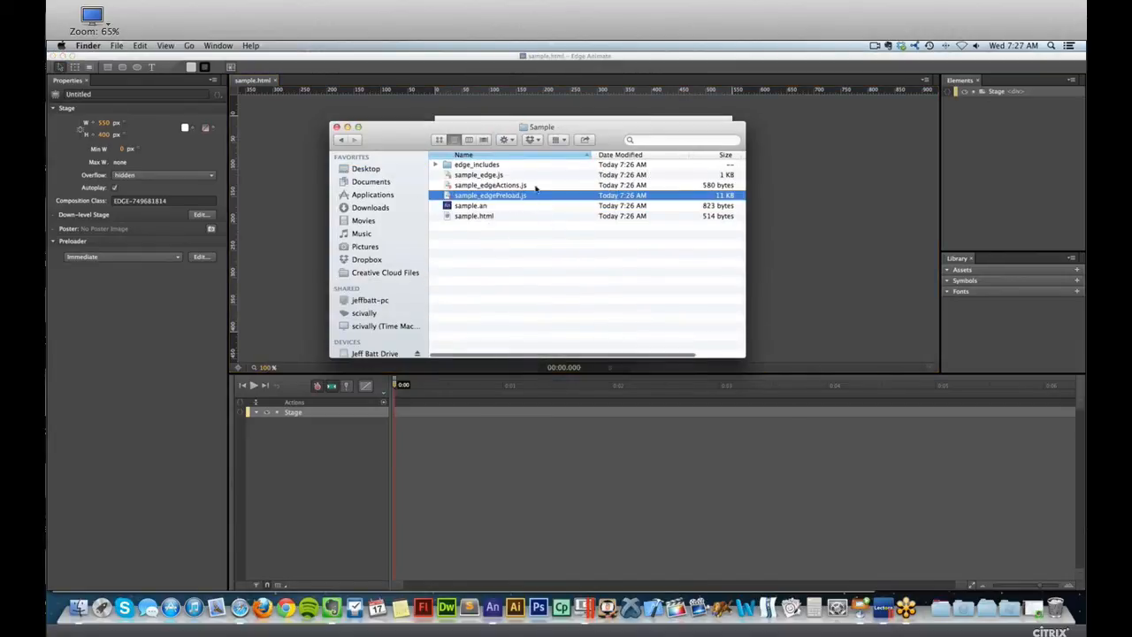
left_click(522, 236)
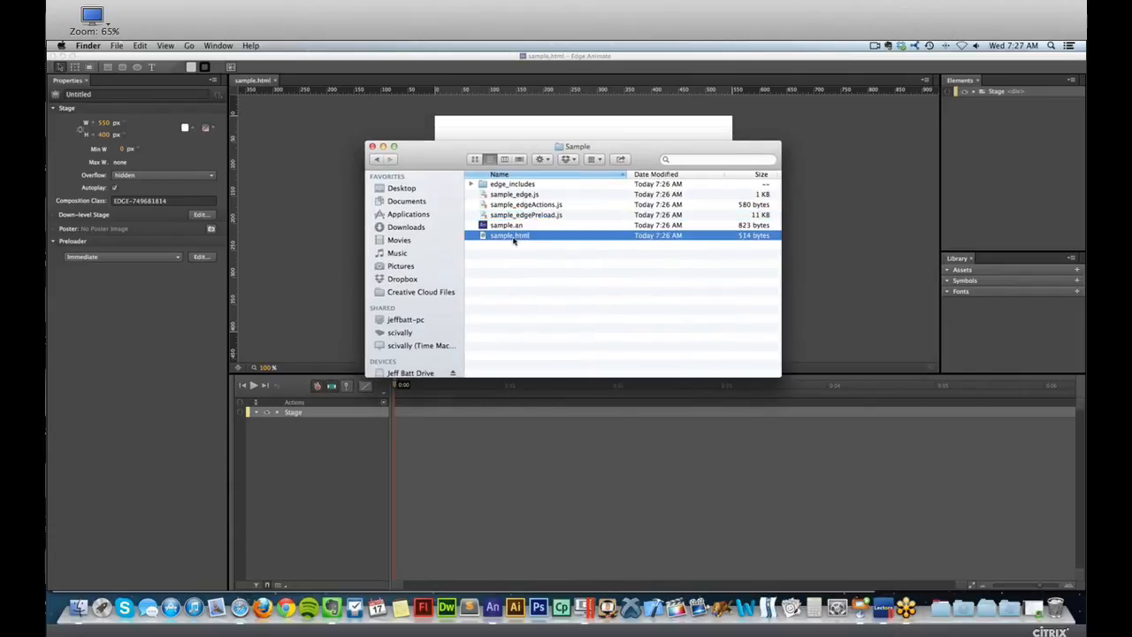
left_click(496, 228)
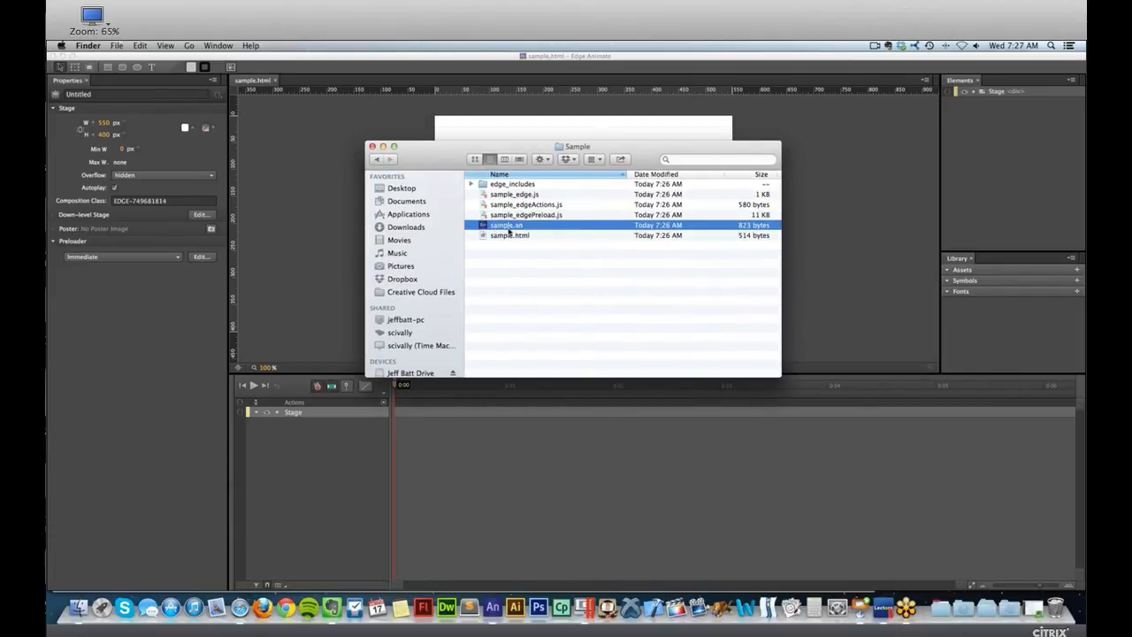
left_click(527, 215)
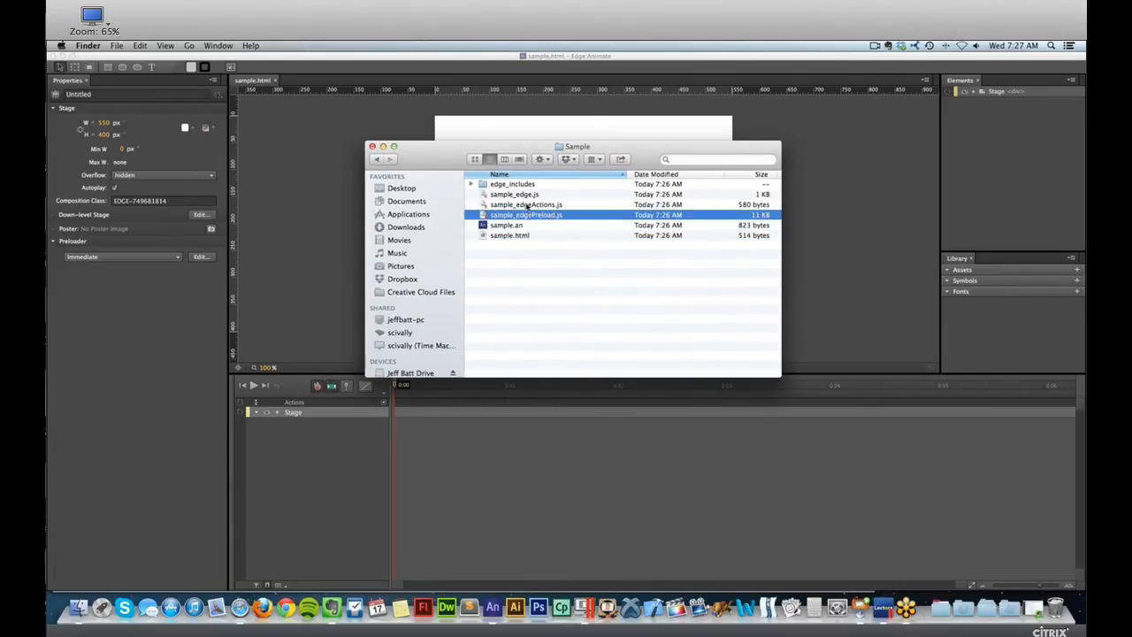
left_click(526, 204)
left_click(525, 194)
left_click(518, 184)
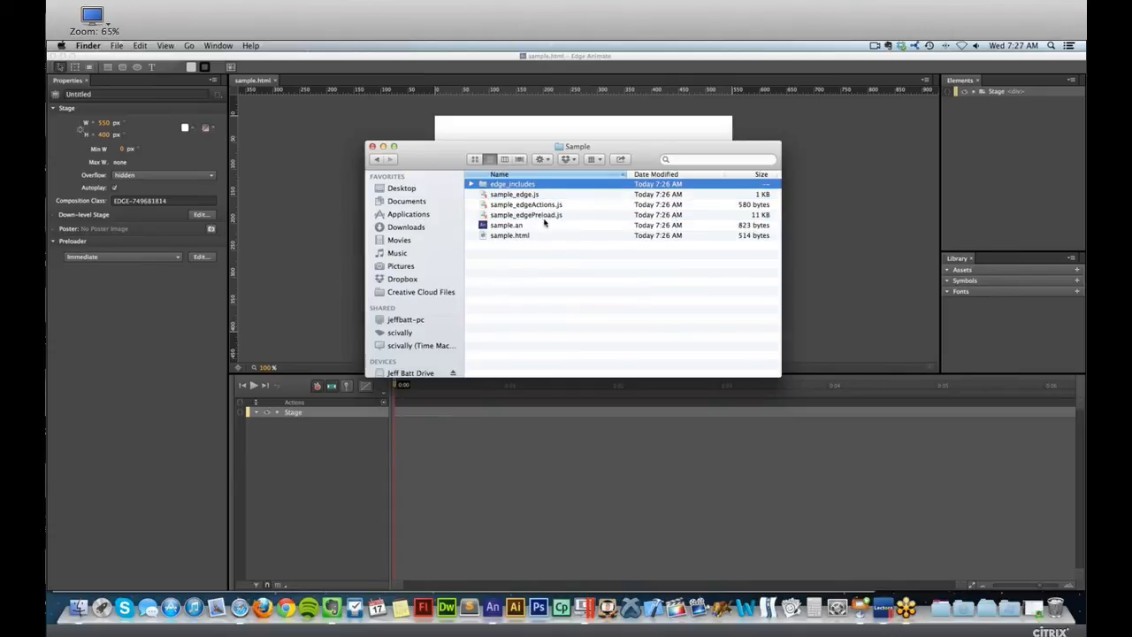
left_click(547, 216)
Close the sample.html composition in Edge Animate and reopen it from the sample.an file in the Sample folder.
left_click(268, 119)
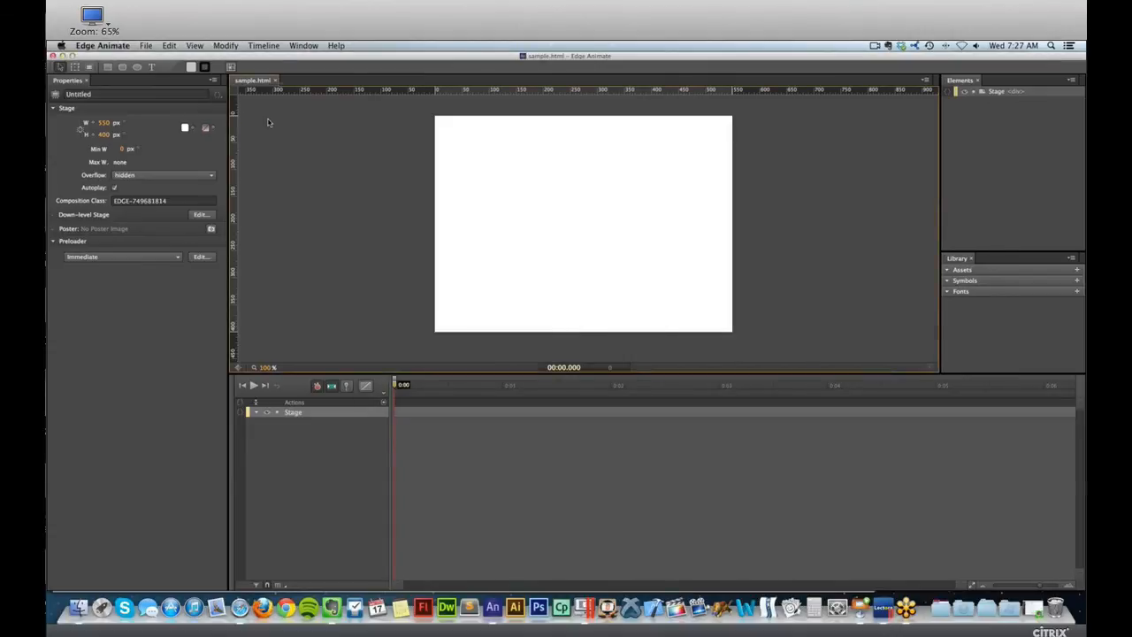
key("super+w")
key("super+Tab")
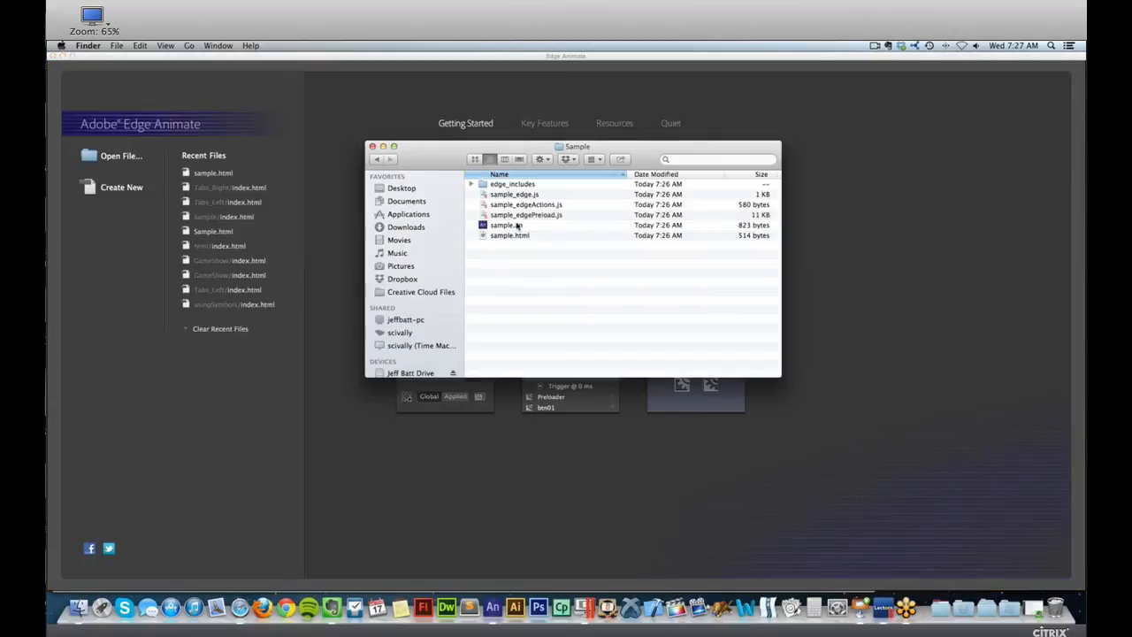
left_click(541, 228)
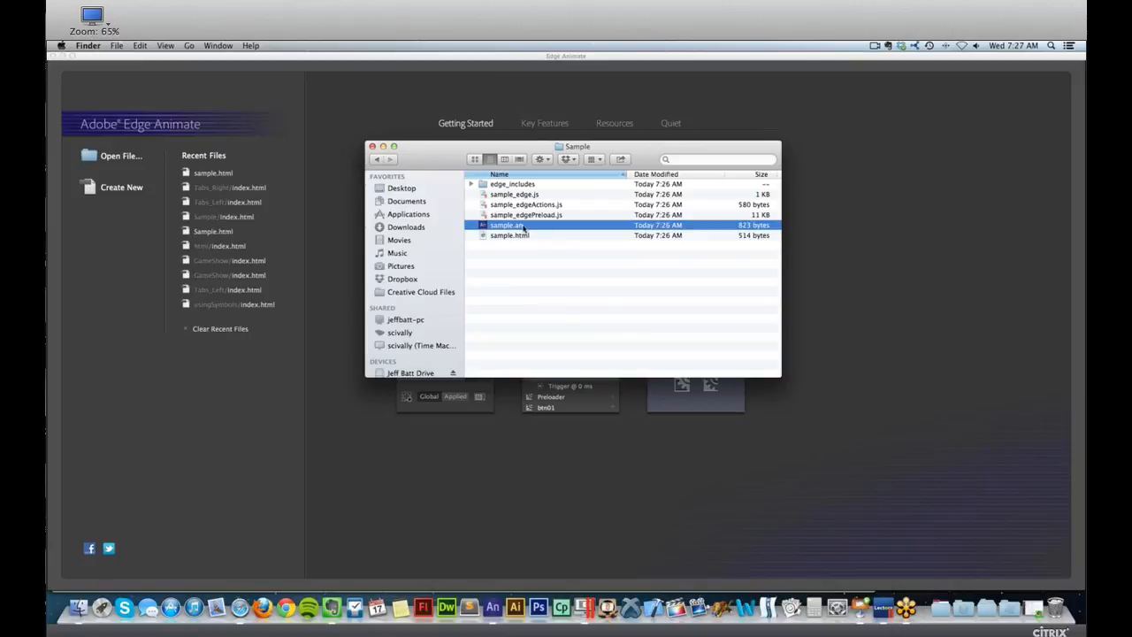
double_click(535, 226)
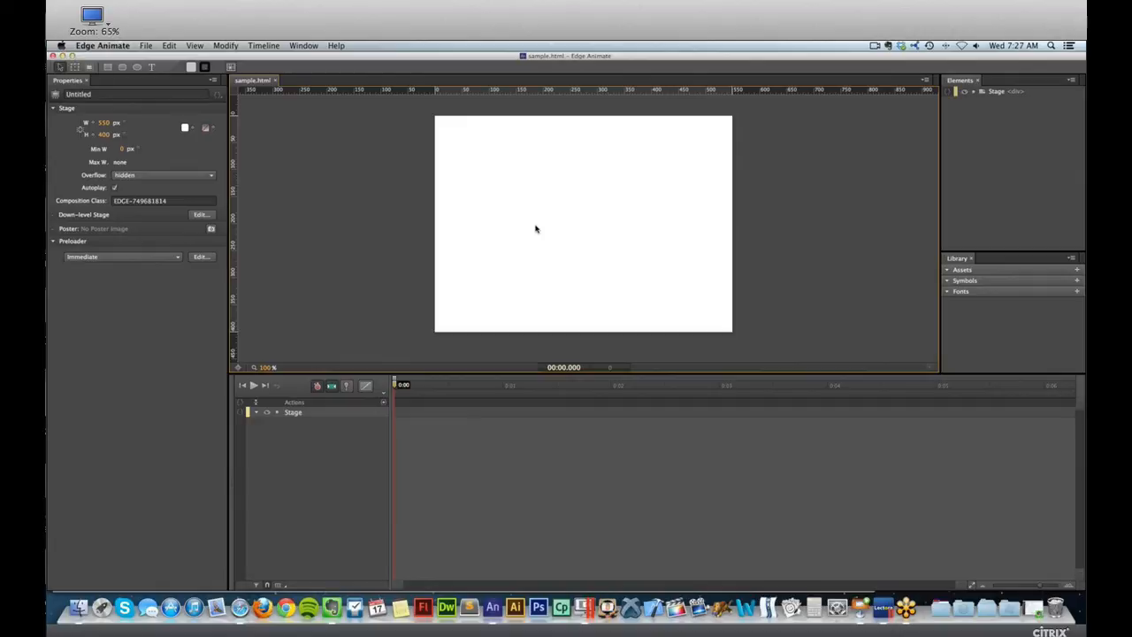
Switch to the Keynote slideshow and advance past the "Properties" slide to "Elements and Library Panels".
key("super+Tab")
key("super+Tab")
left_click(541, 331)
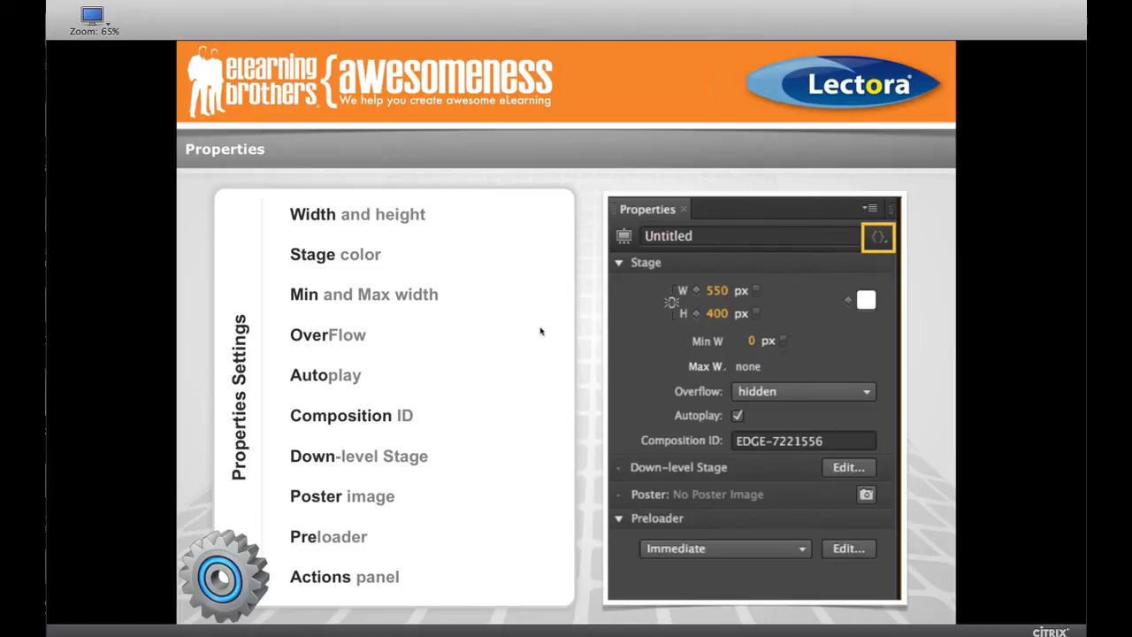
key("Right")
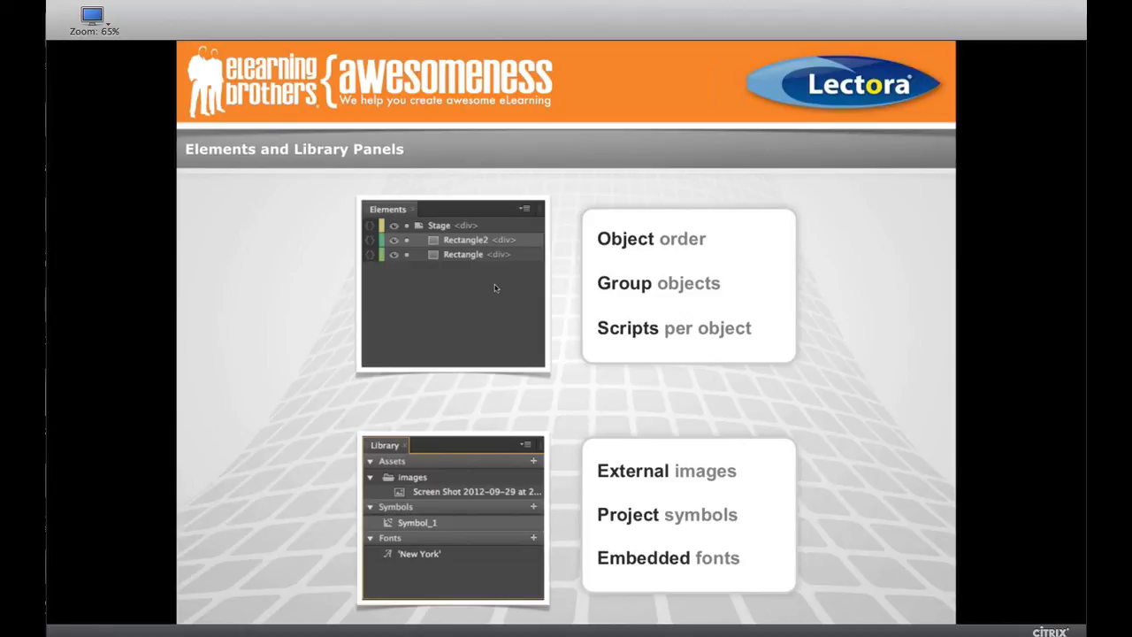
Exit the slideshow, move the presentation window aside and look through slides 21 to 24, ending at "Pin Animating".
key("Escape")
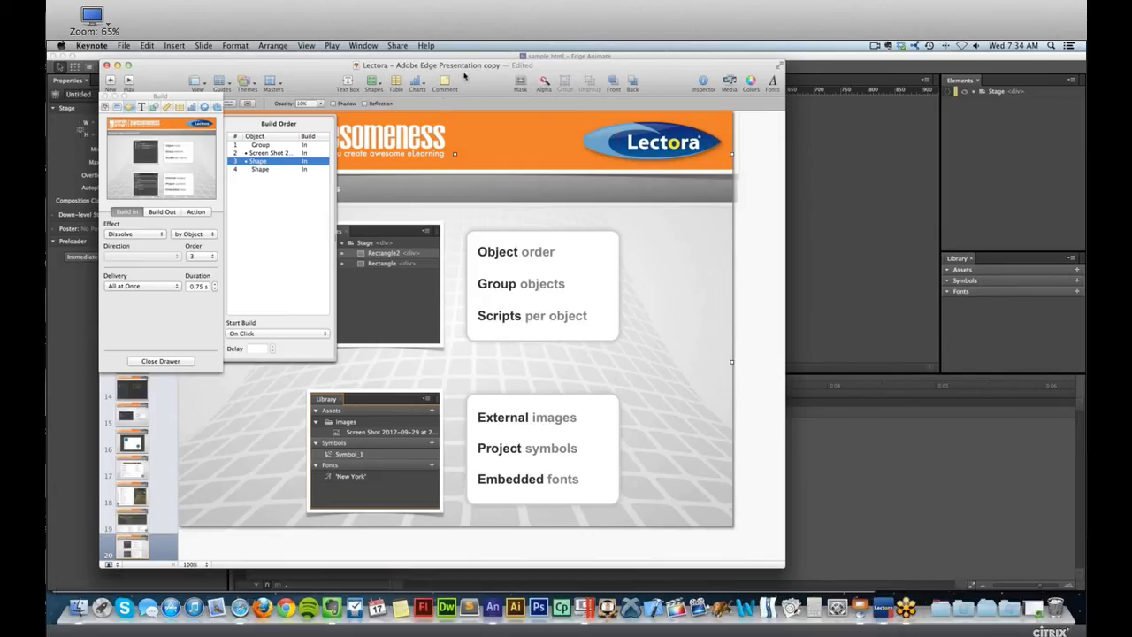
left_click_drag(467, 74, 662, 74)
scroll(328, 487, "down", 2)
left_click(328, 489)
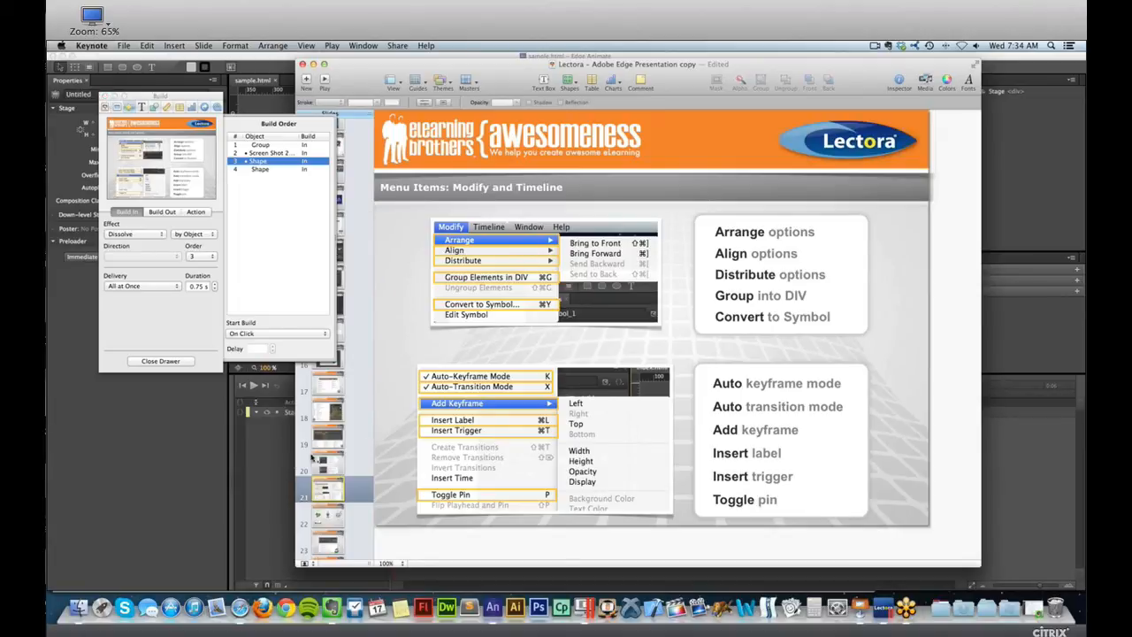
left_click(332, 526)
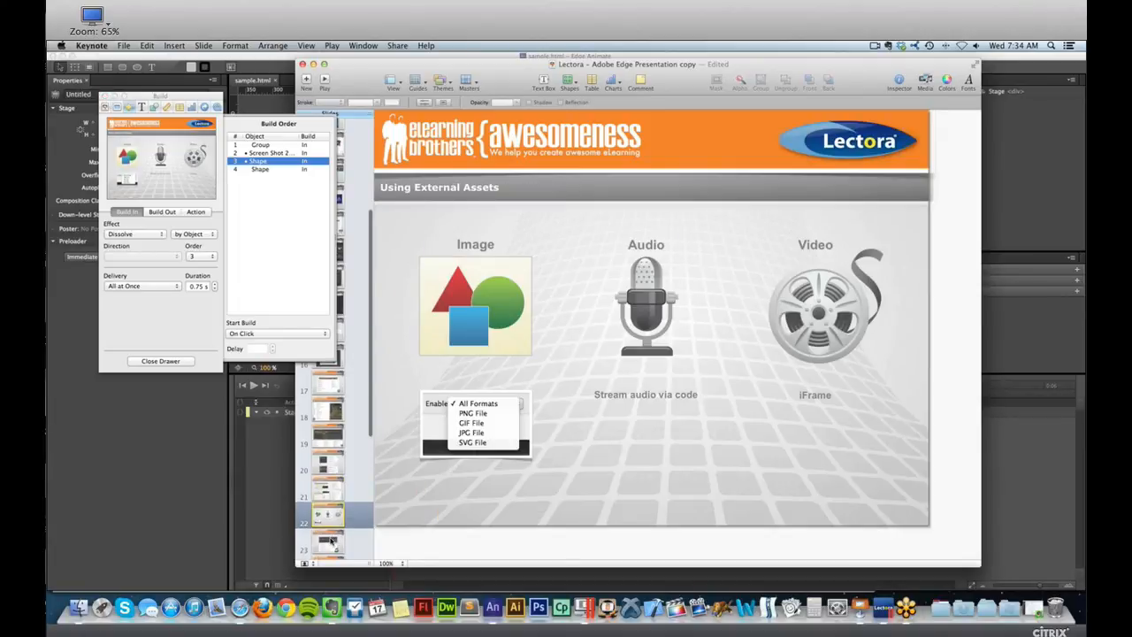
left_click(333, 537)
scroll(332, 537, "down", 3)
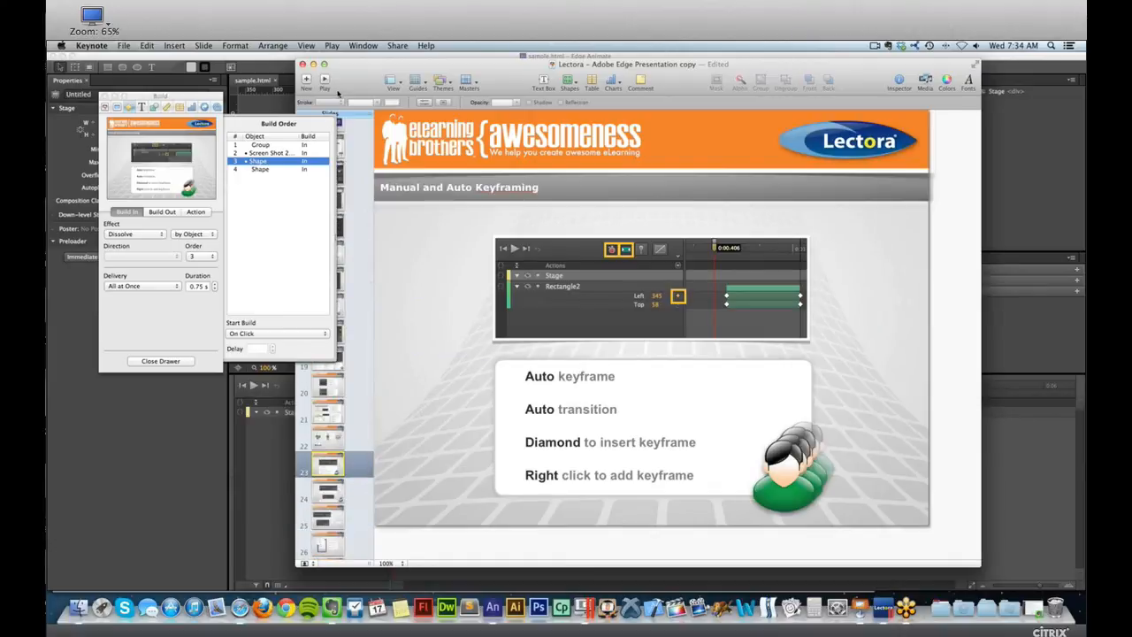
left_click(333, 499)
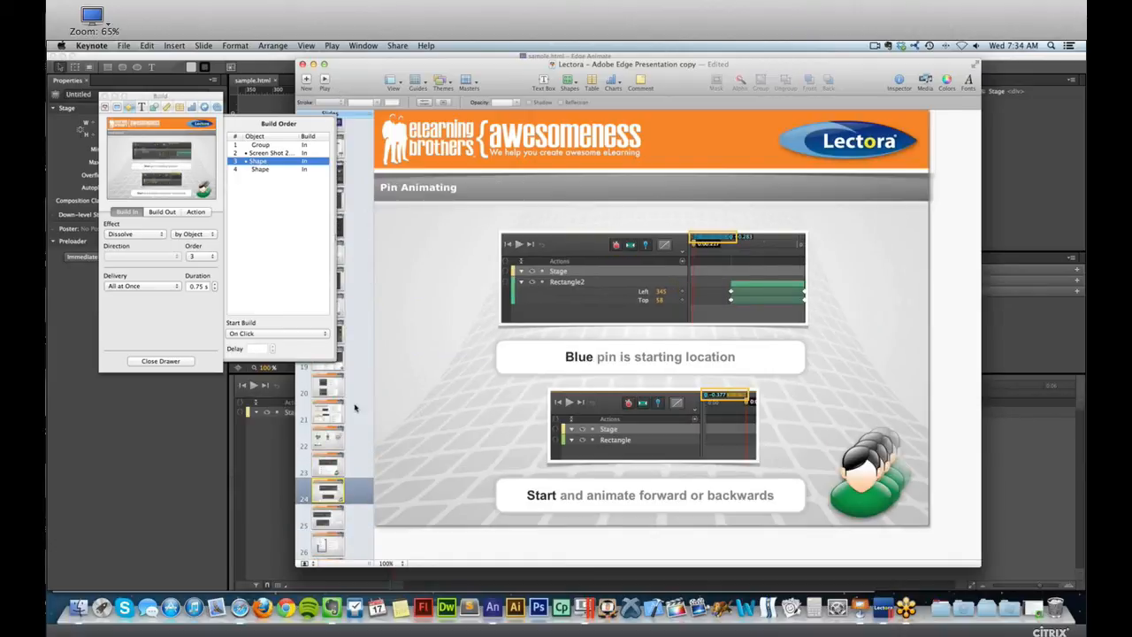
Switch back to the sample.html composition in Edge Animate and go over its stage, Properties panel and Elements panel.
left_click(234, 482)
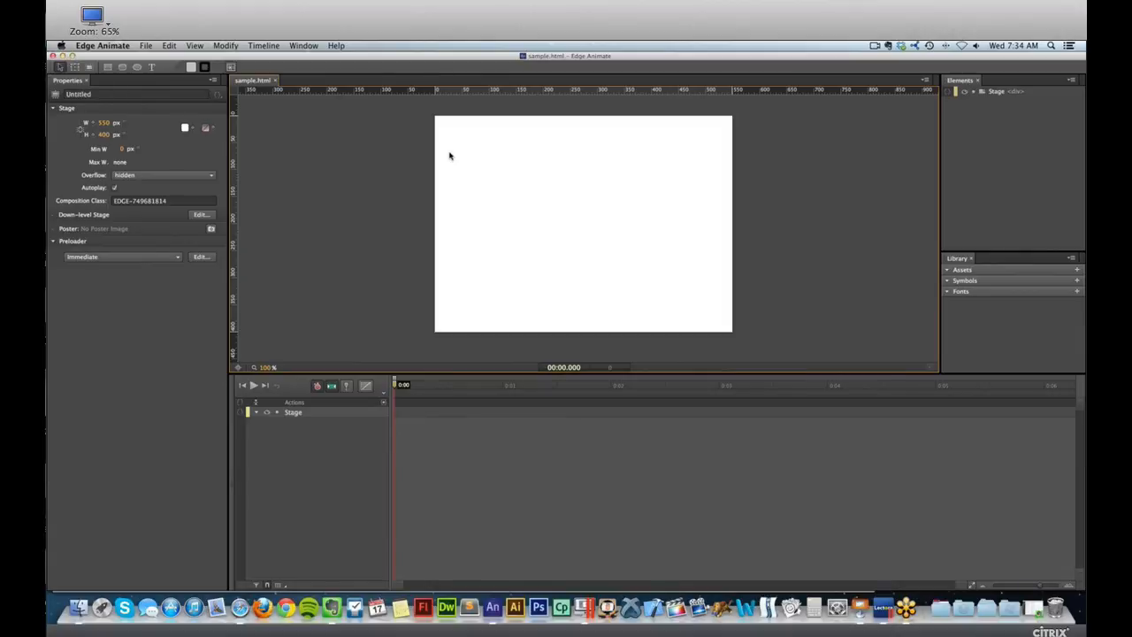
left_click(450, 156)
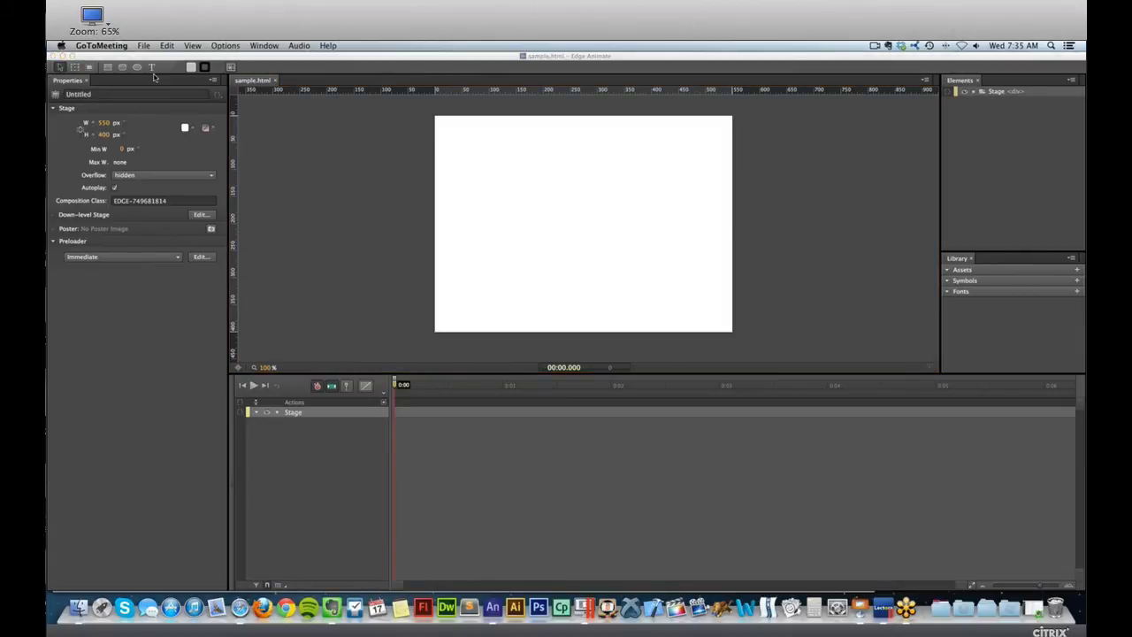
left_click(206, 92)
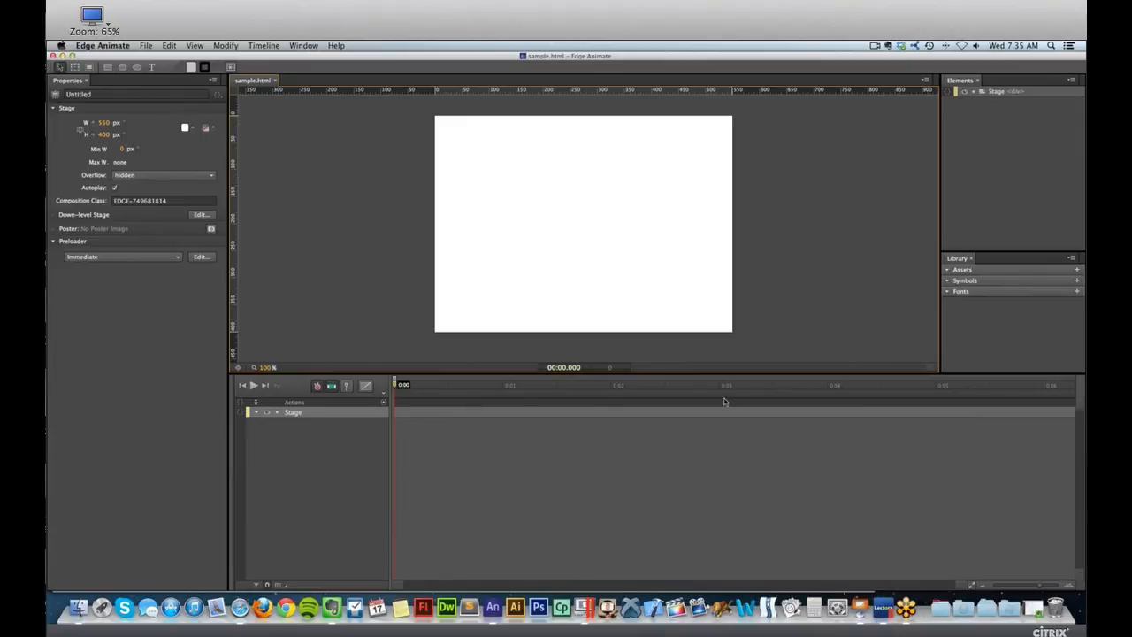
left_click(964, 118)
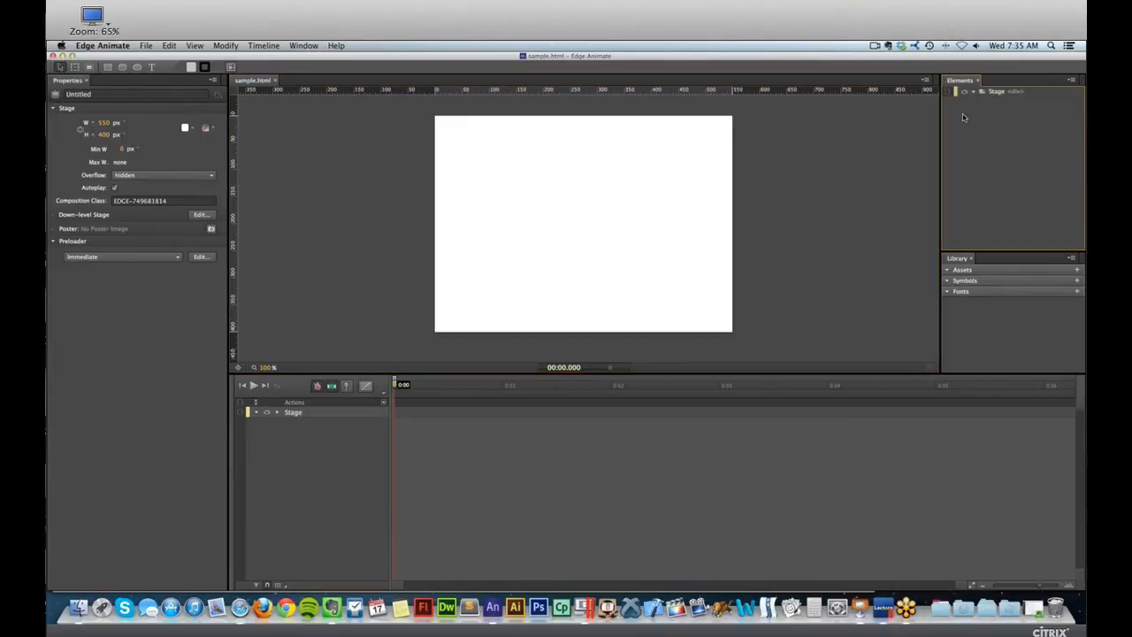
Draw a rectangle about 167 × 112 px on the stage and move it near the upper-left corner, about X 22, Y 12.
left_click(968, 310)
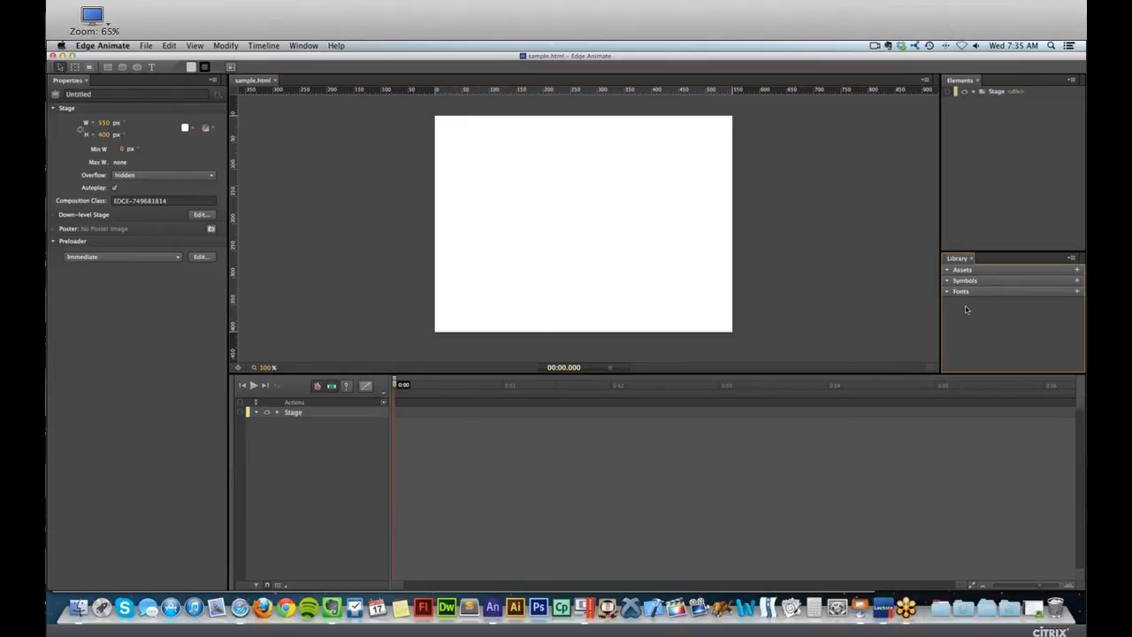
left_click(310, 190)
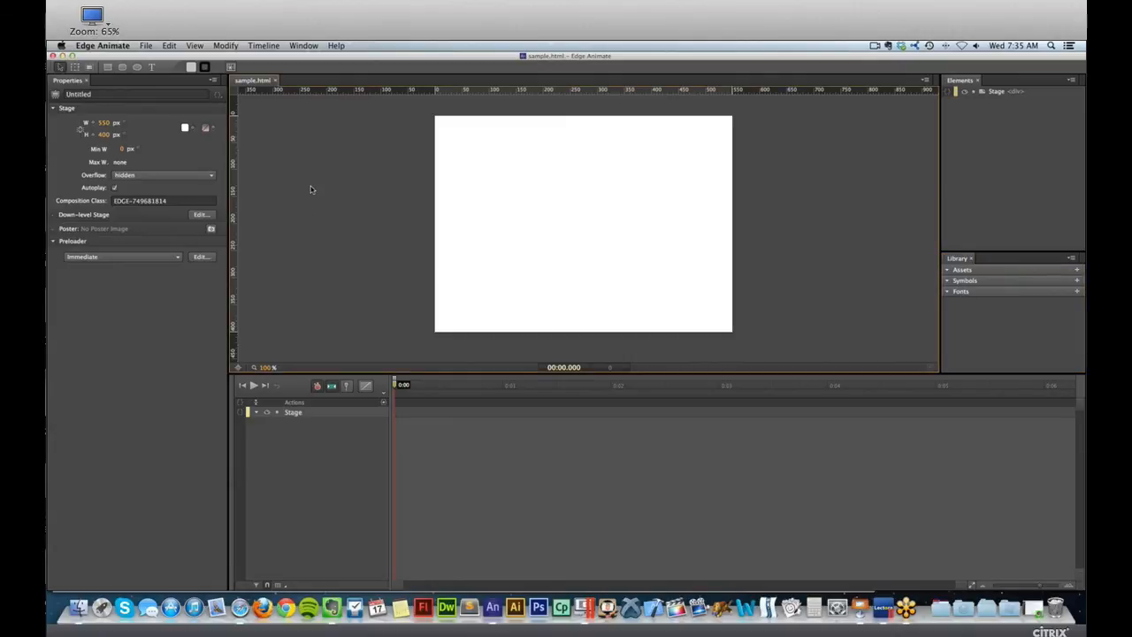
left_click(108, 68)
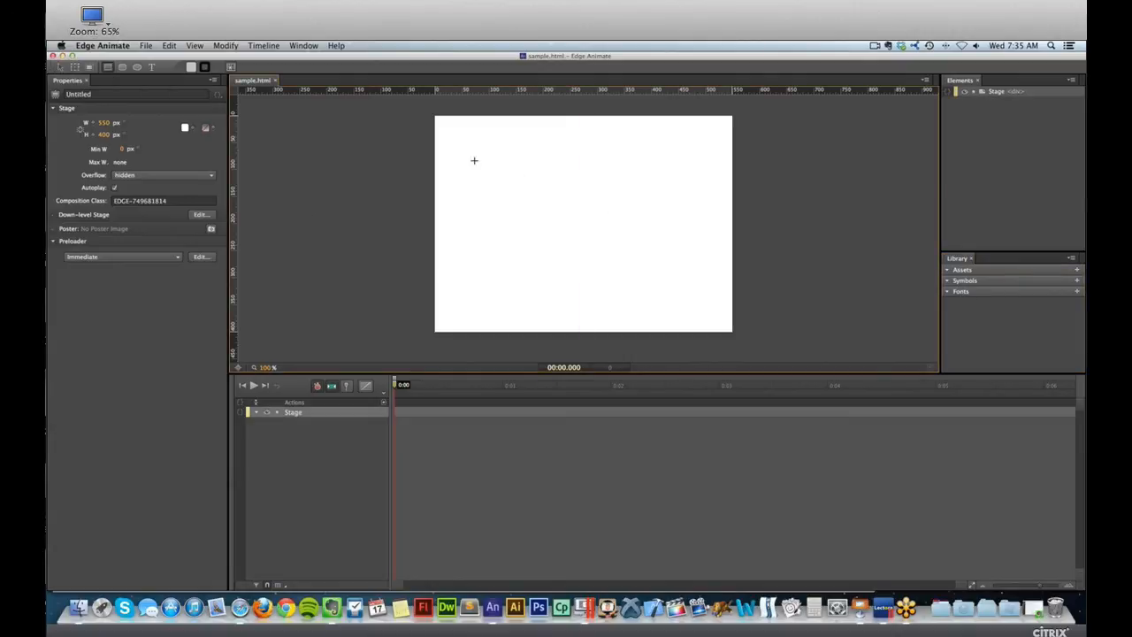
mouse_move(468, 143)
left_mouse_down()
mouse_move(515, 183)
mouse_move(565, 195)
mouse_move(558, 203)
mouse_move(540, 176)
left_mouse_up()
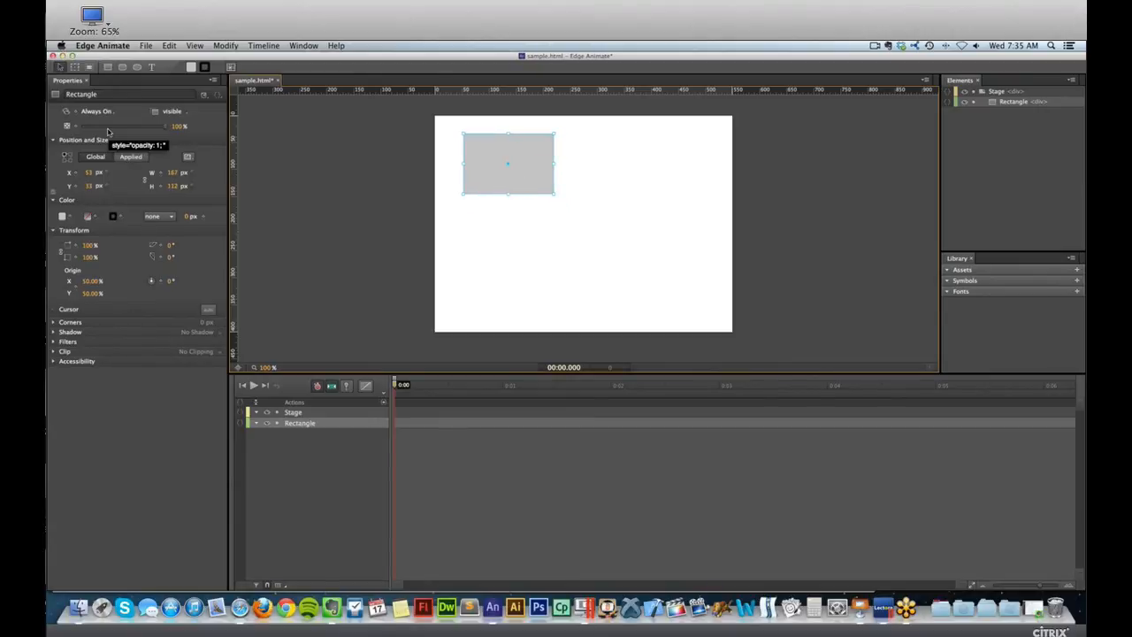
left_click_drag(508, 151, 492, 140)
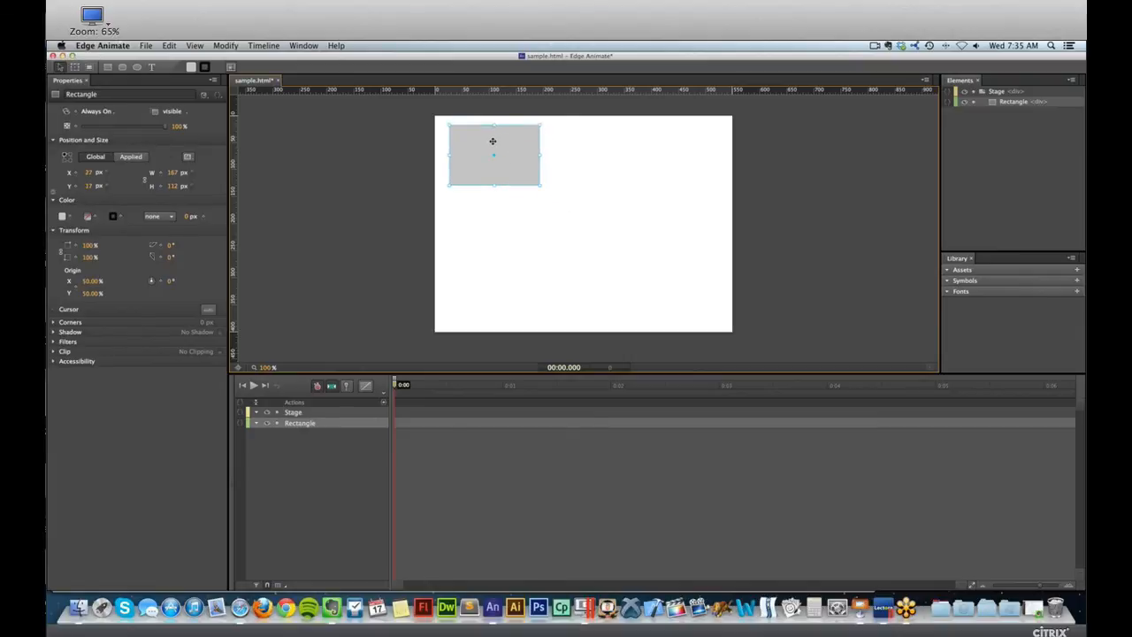
left_click_drag(510, 145, 508, 143)
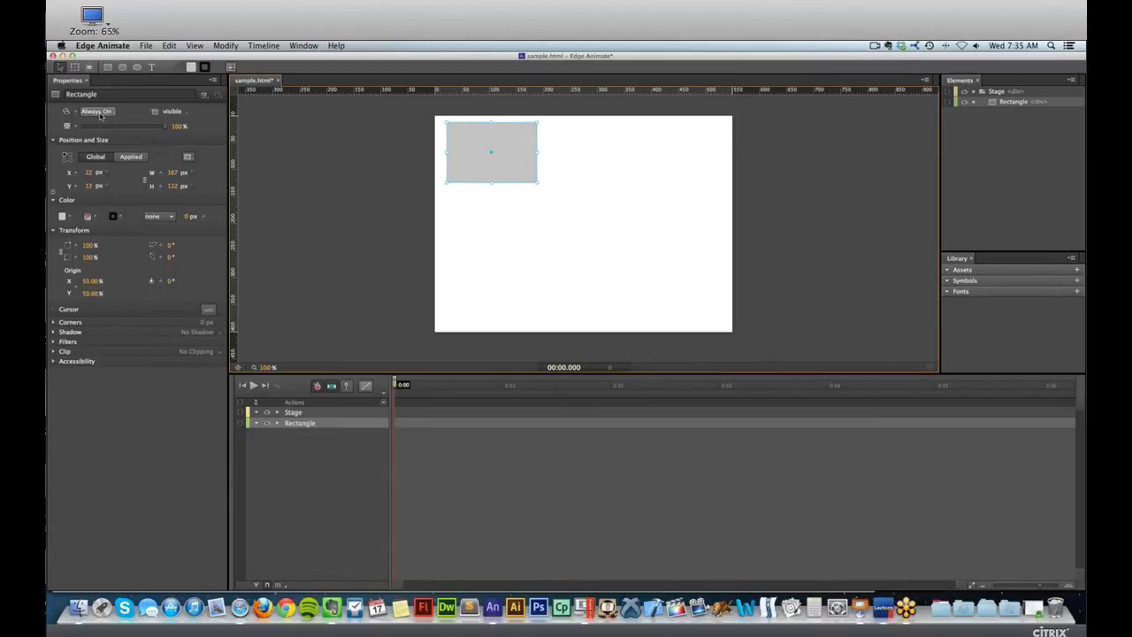
Go over the rectangle's opacity setting and its X and Y position values.
left_click_drag(131, 129, 185, 129)
left_click(89, 172)
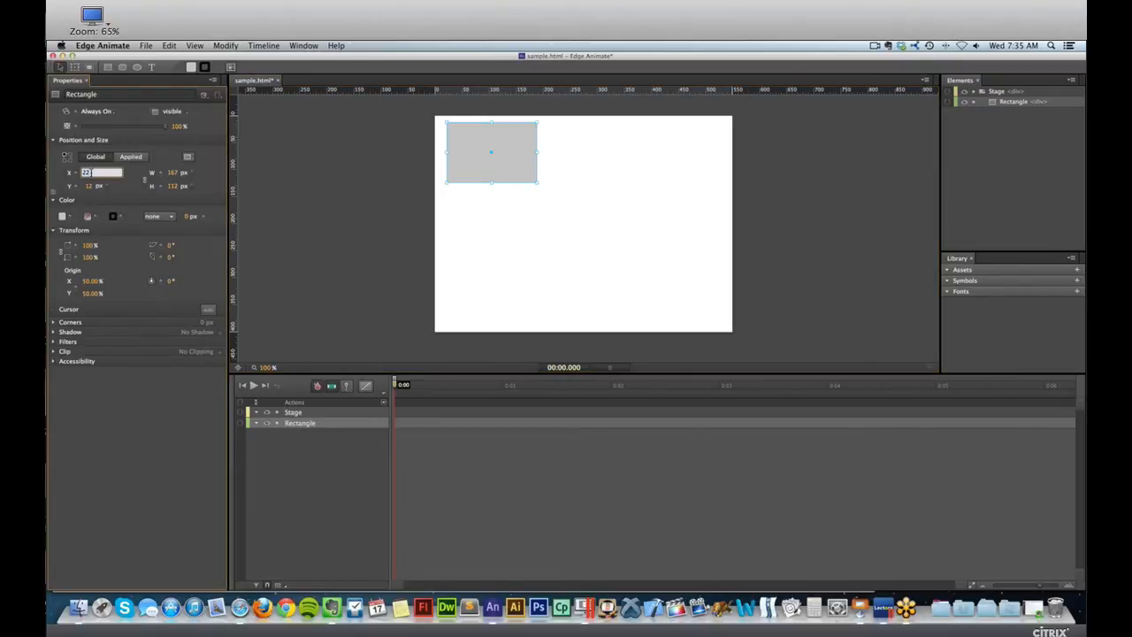
left_click(99, 186)
left_click(102, 187)
left_click(100, 187)
Change the rectangle's background color to a dark red.
left_click(62, 217)
mouse_move(61, 297)
left_mouse_down()
mouse_move(162, 313)
mouse_move(155, 327)
left_mouse_up()
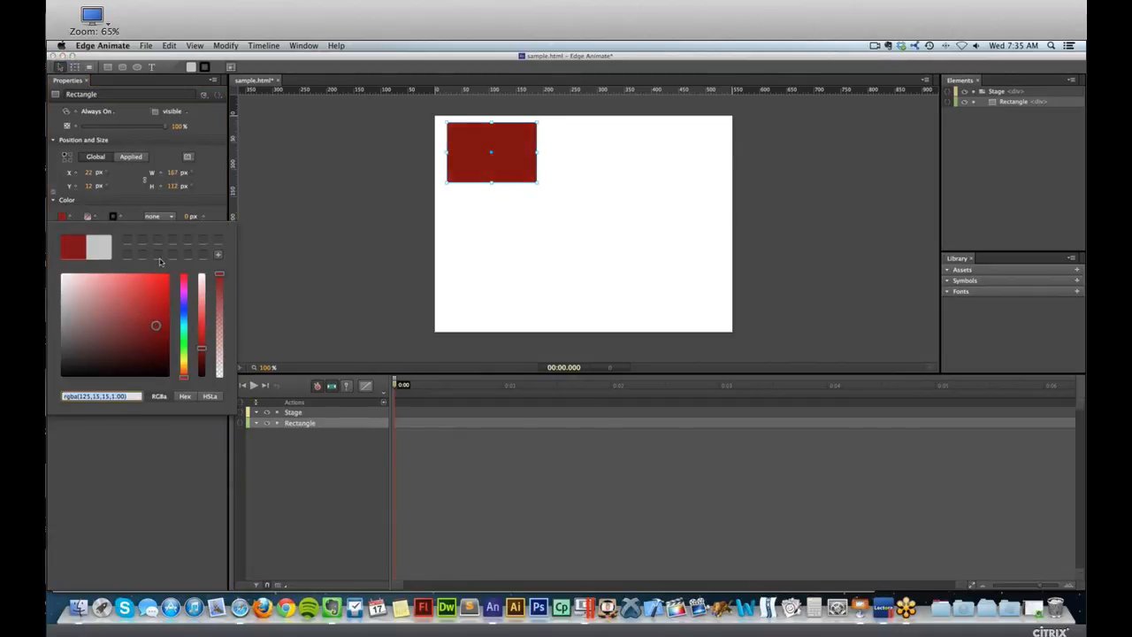
left_click(125, 199)
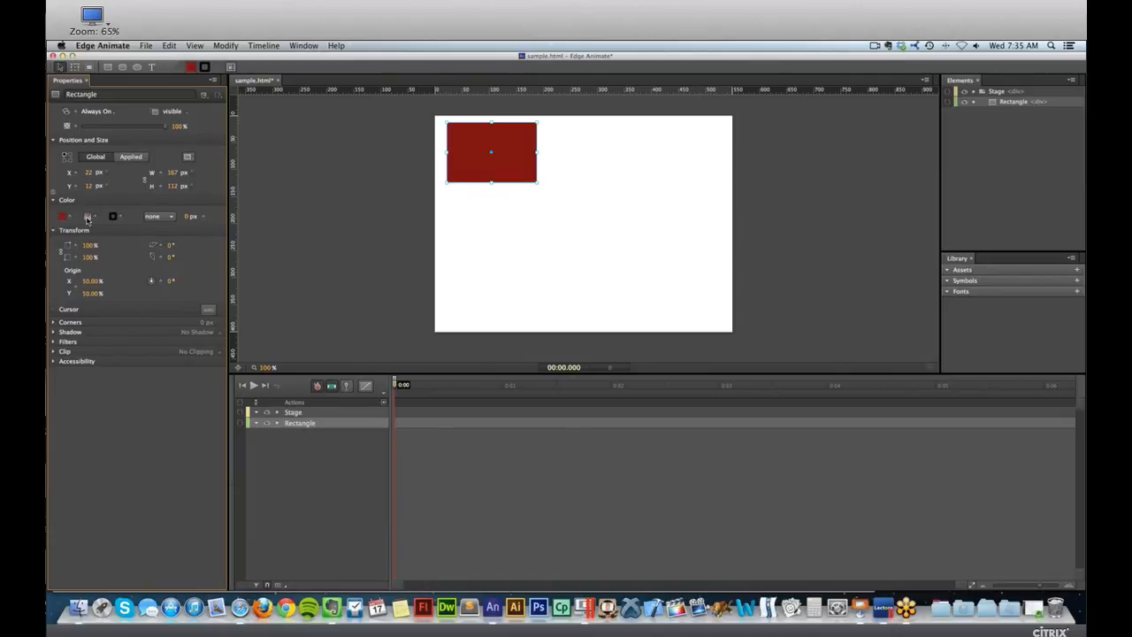
Apply a purple-to-white radial gradient to the rectangle and look through the ellipse and circle gradient options.
left_click(88, 217)
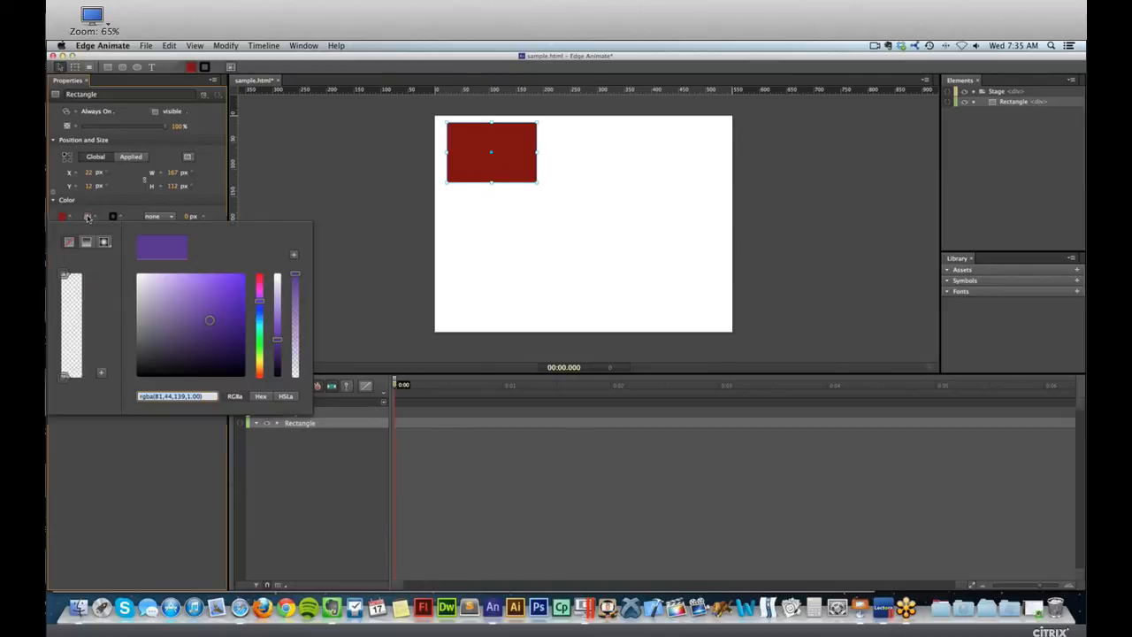
left_click(63, 275)
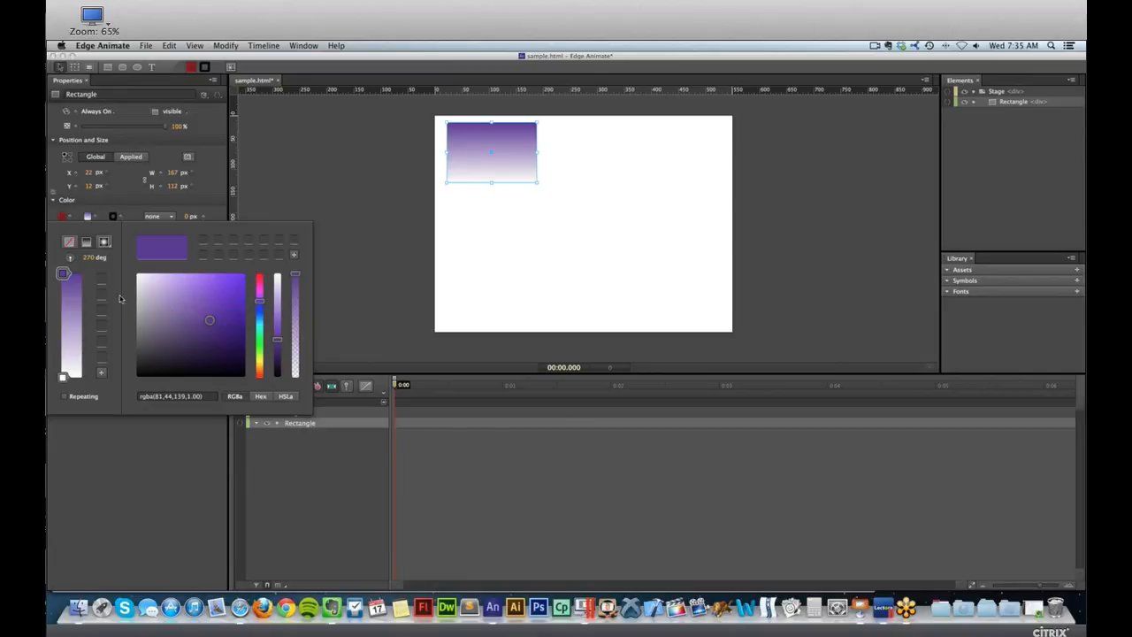
left_click(104, 242)
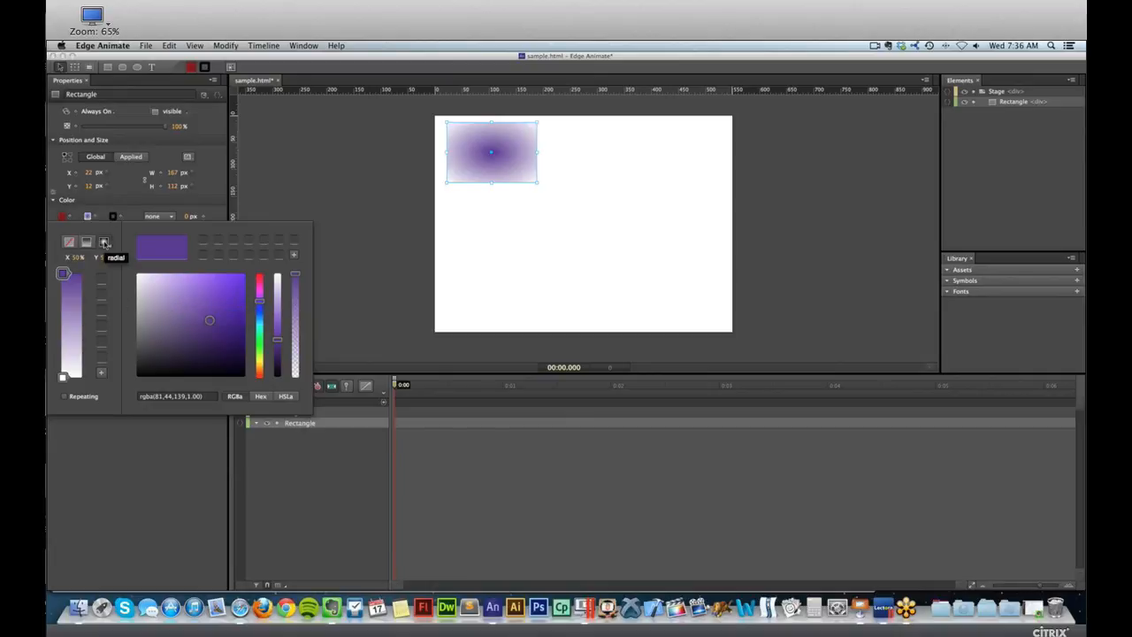
left_click(107, 243)
left_click(107, 243)
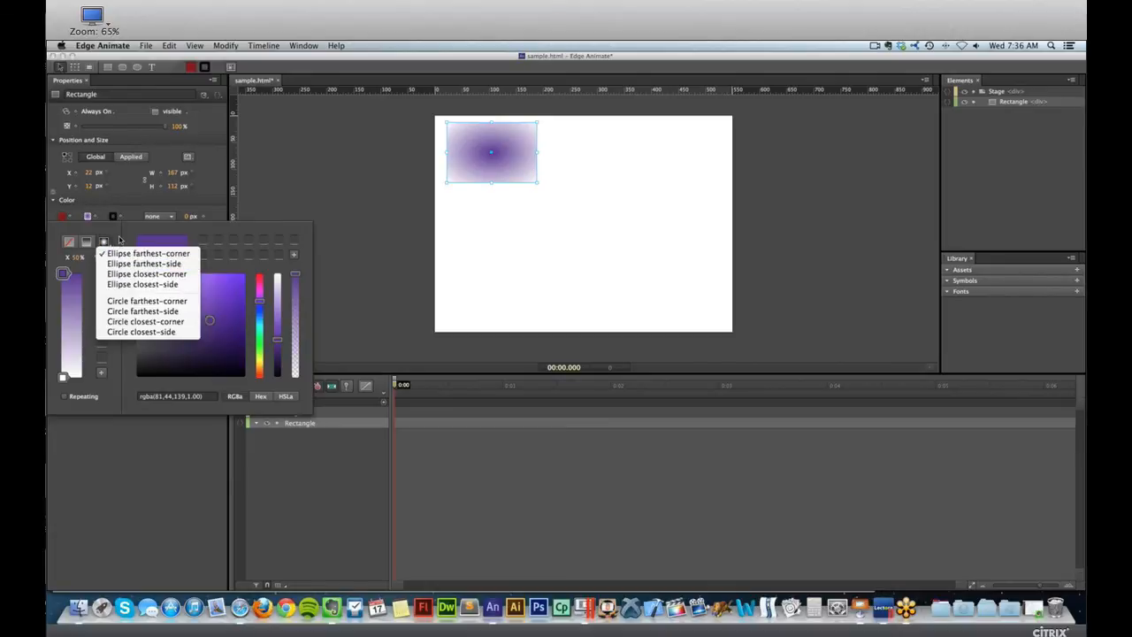
left_click(90, 265)
Change the gradient's white end stop to dark red, rgba(100,19,19,1.00).
left_click(63, 377)
left_click(180, 311)
left_click(178, 322)
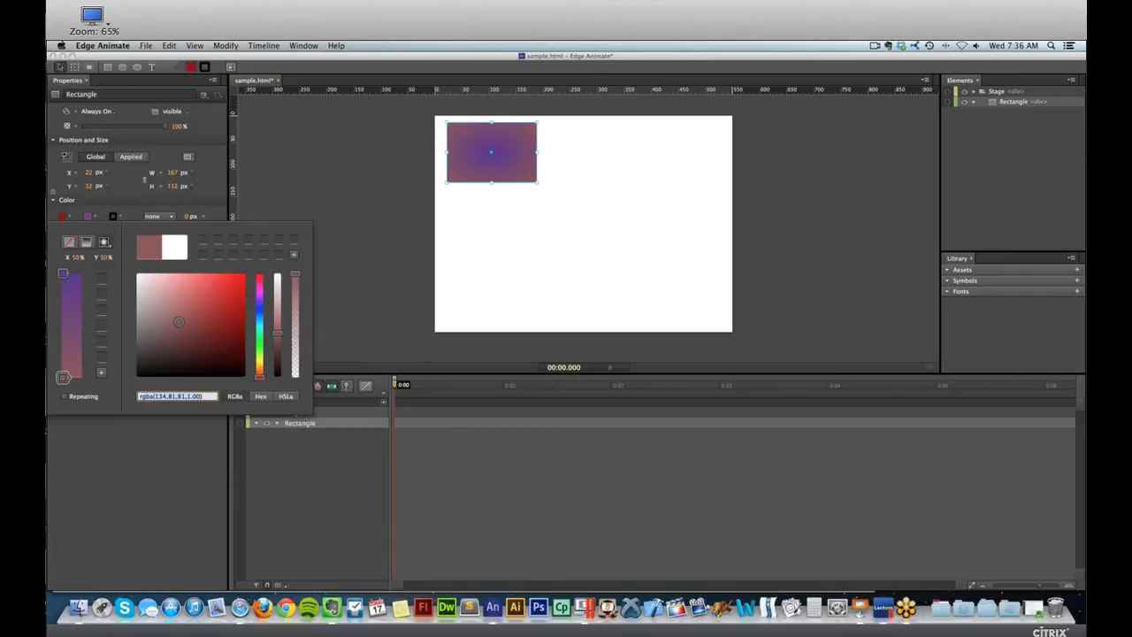
left_click_drag(234, 338, 224, 336)
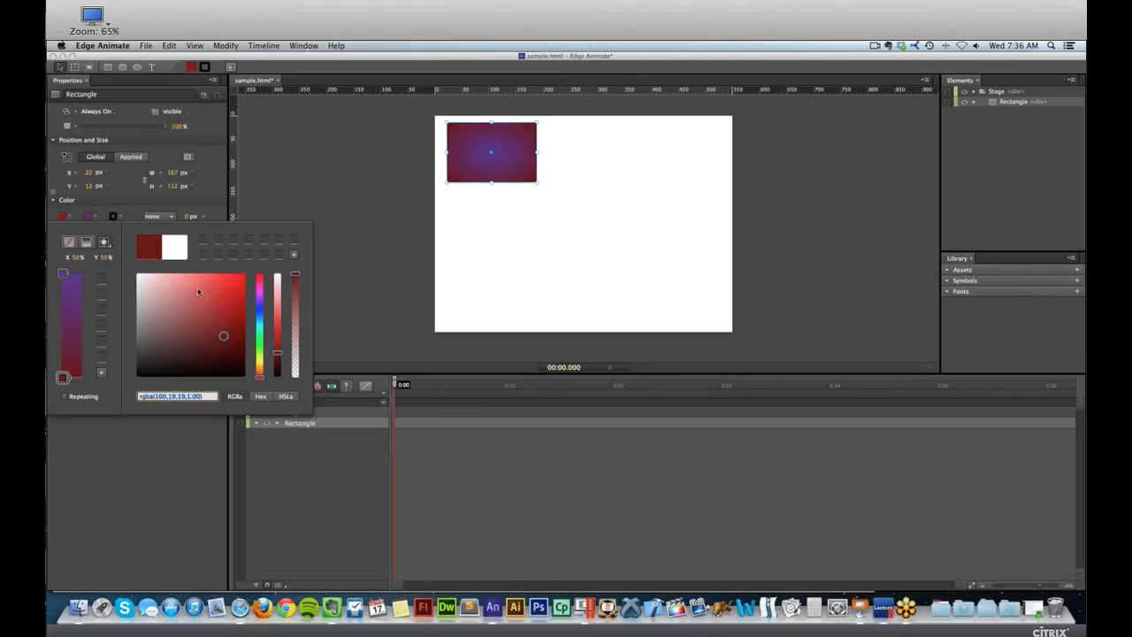
left_click(260, 196)
Give the rectangle a solid red border, rgba(160,16,16,1.00), 6 px wide.
left_click(112, 217)
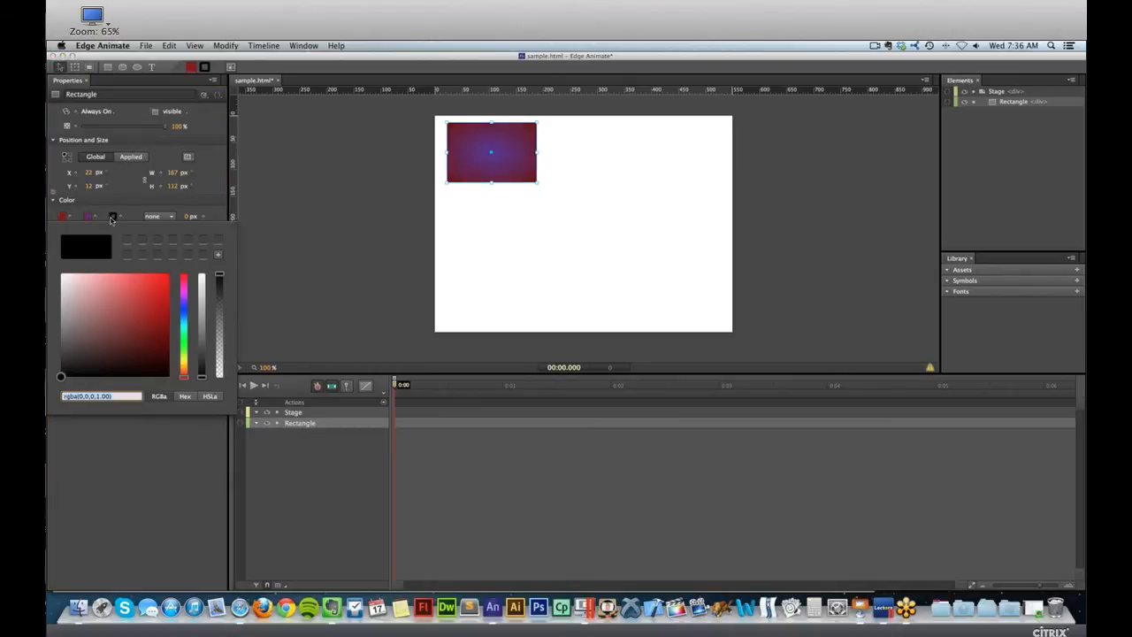
left_click_drag(128, 309, 158, 311)
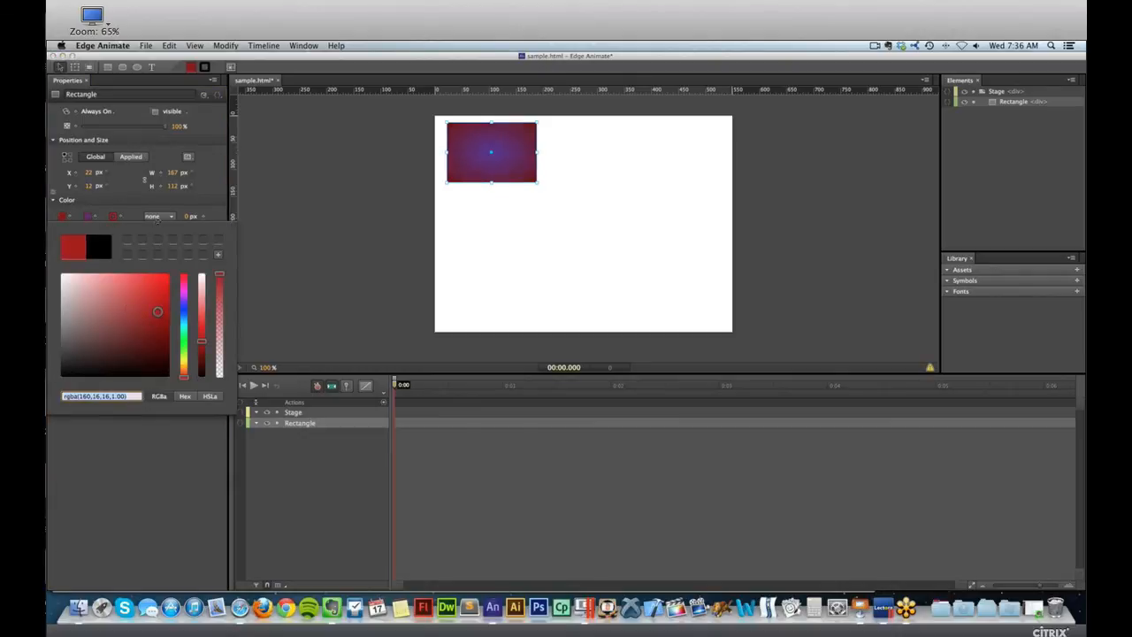
left_click(161, 220)
left_click(159, 216)
left_click(166, 234)
left_click(171, 219)
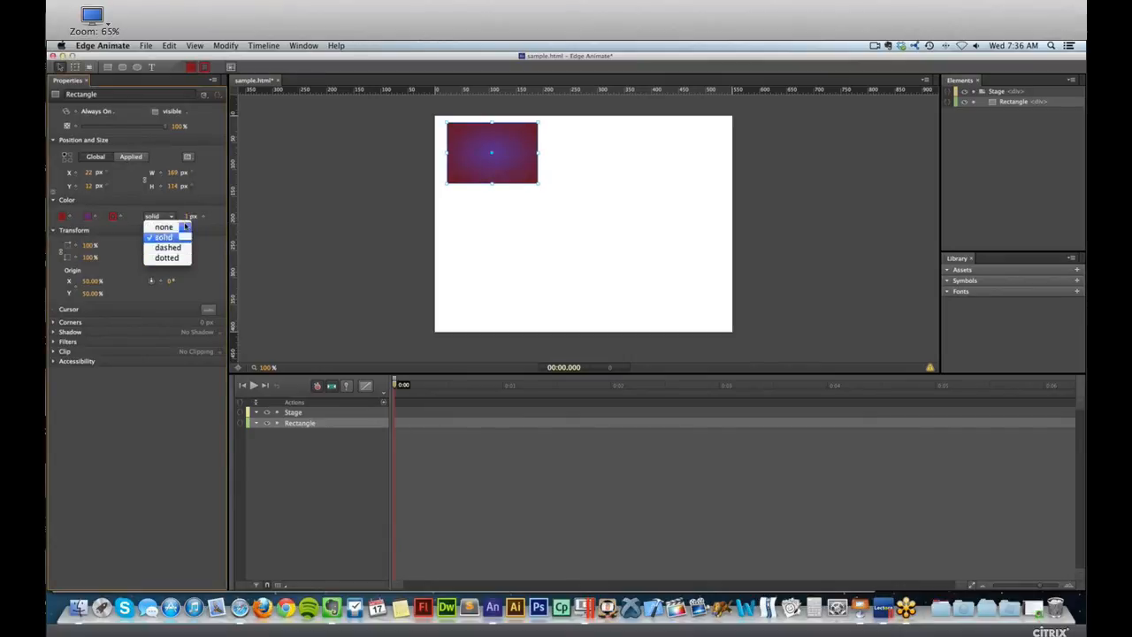
left_click(188, 215)
left_click_drag(186, 216, 201, 228)
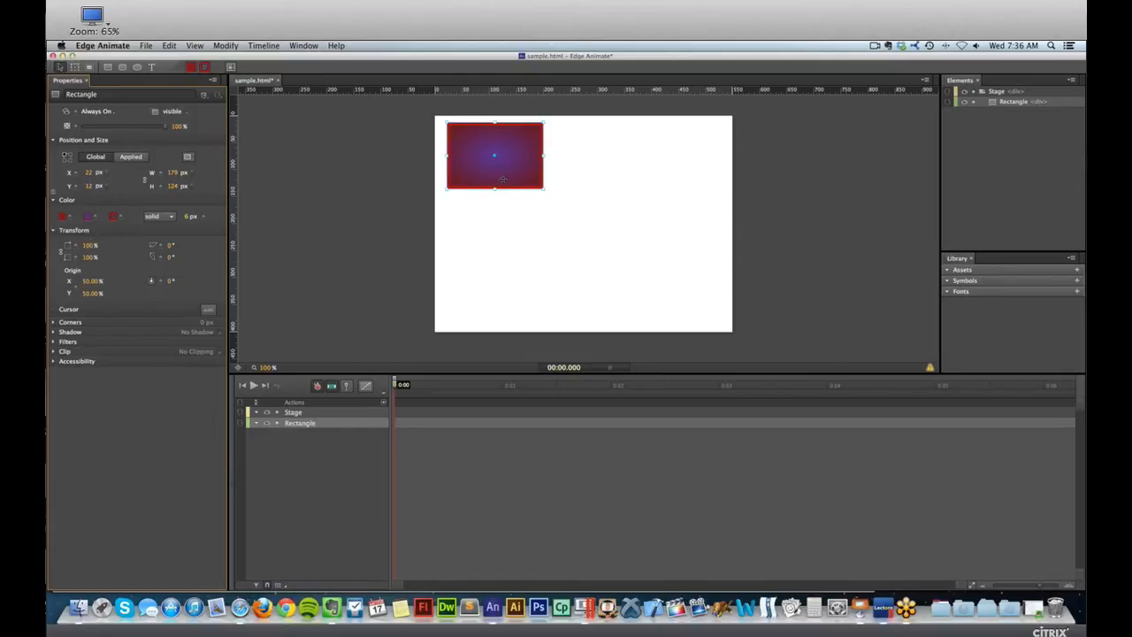
Enlarge the rectangle to about 222 × 154 px at about X 36, Y 16, and enter a rotation of 0°.
left_click_drag(509, 175, 580, 214)
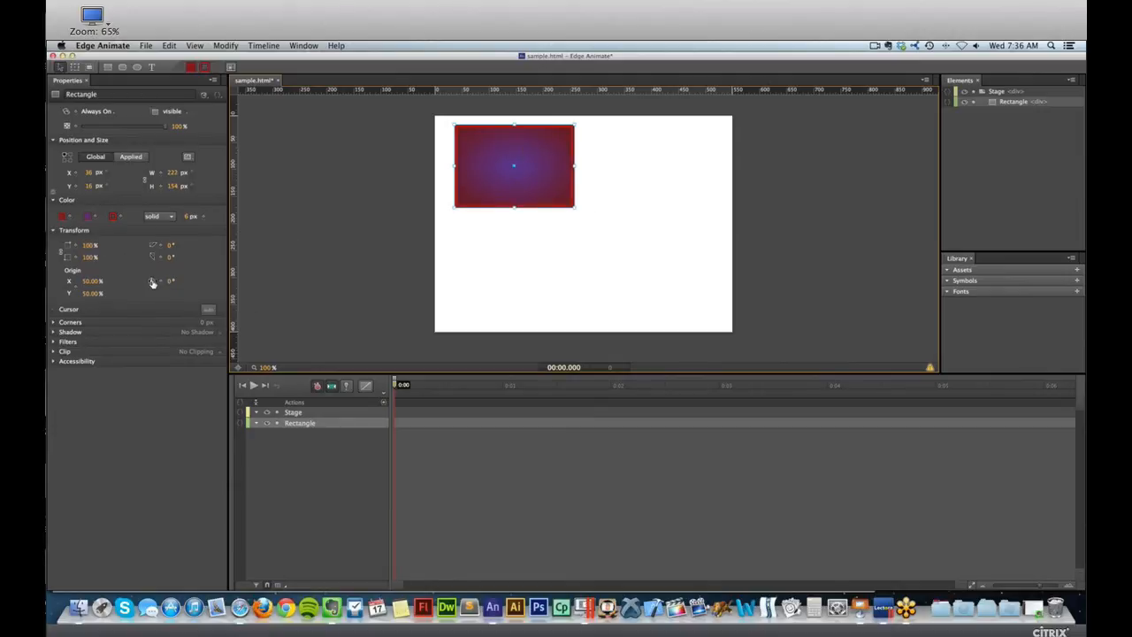
mouse_move(152, 282)
left_mouse_down()
mouse_move(173, 281)
mouse_move(154, 284)
left_mouse_up()
left_click(170, 282)
type("0")
key("Return")
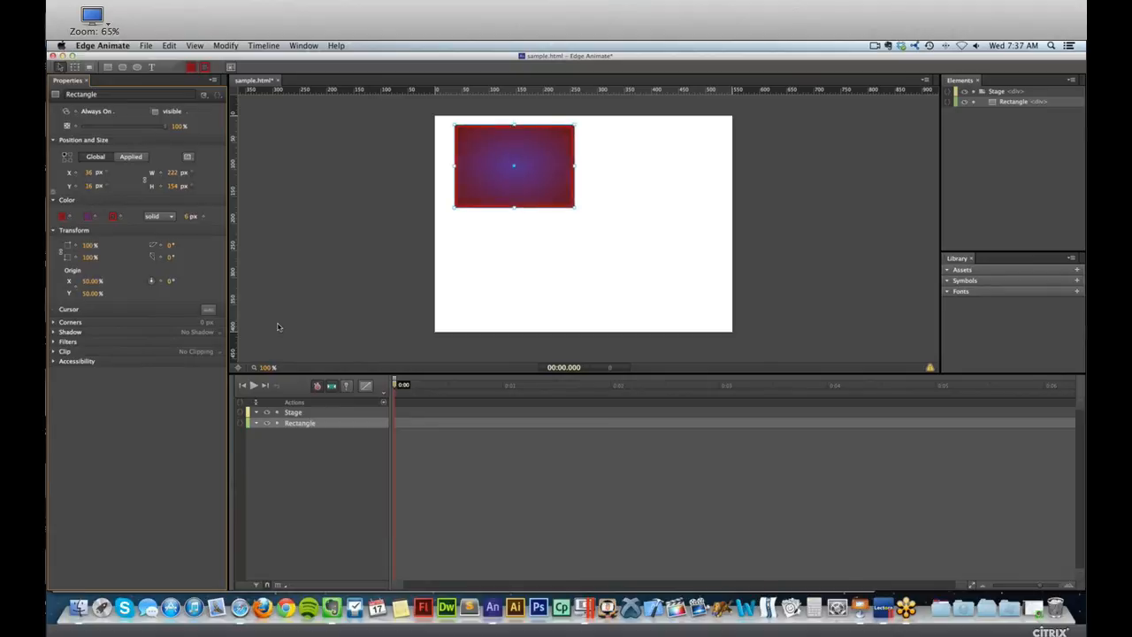
Set the rectangle's cursor to pointer and save the composition.
left_click(209, 311)
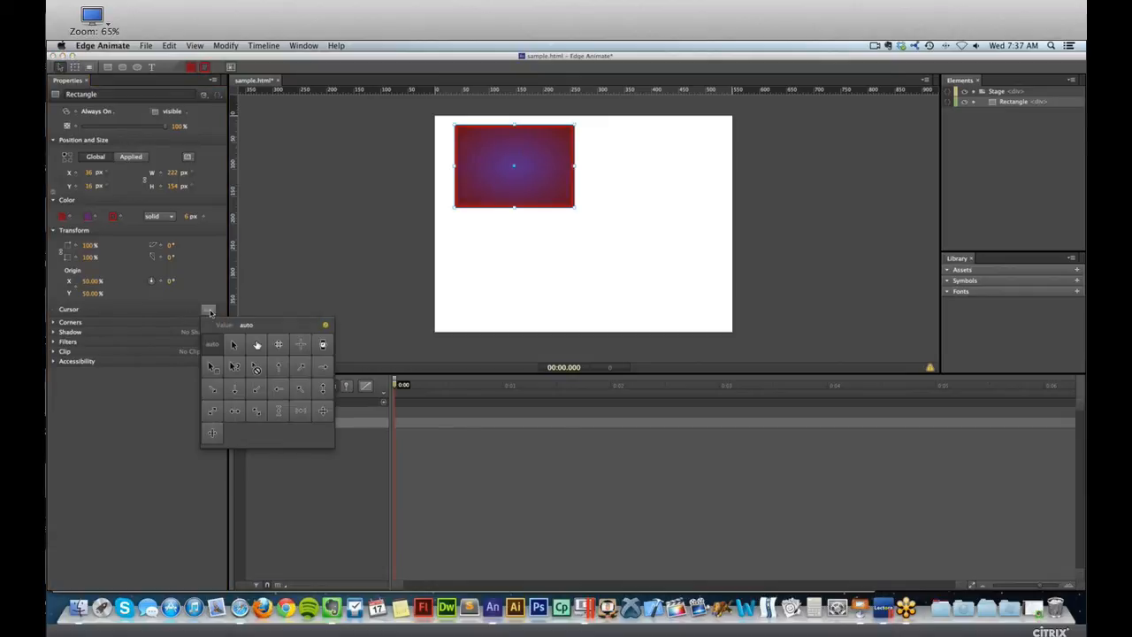
left_click(257, 345)
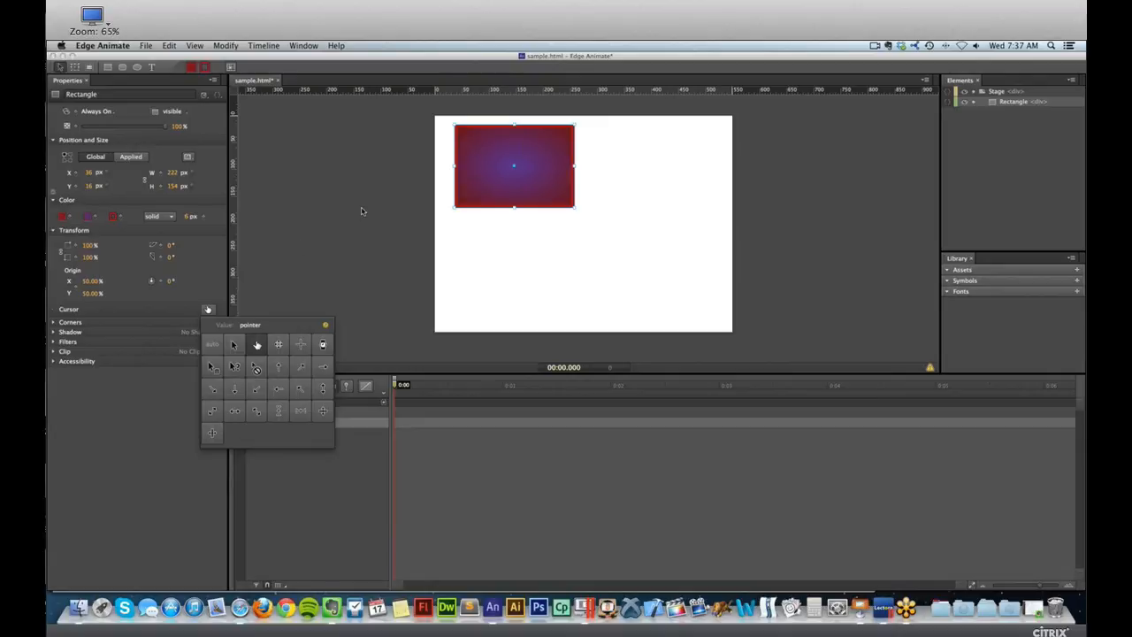
left_click(370, 181)
key("super+s")
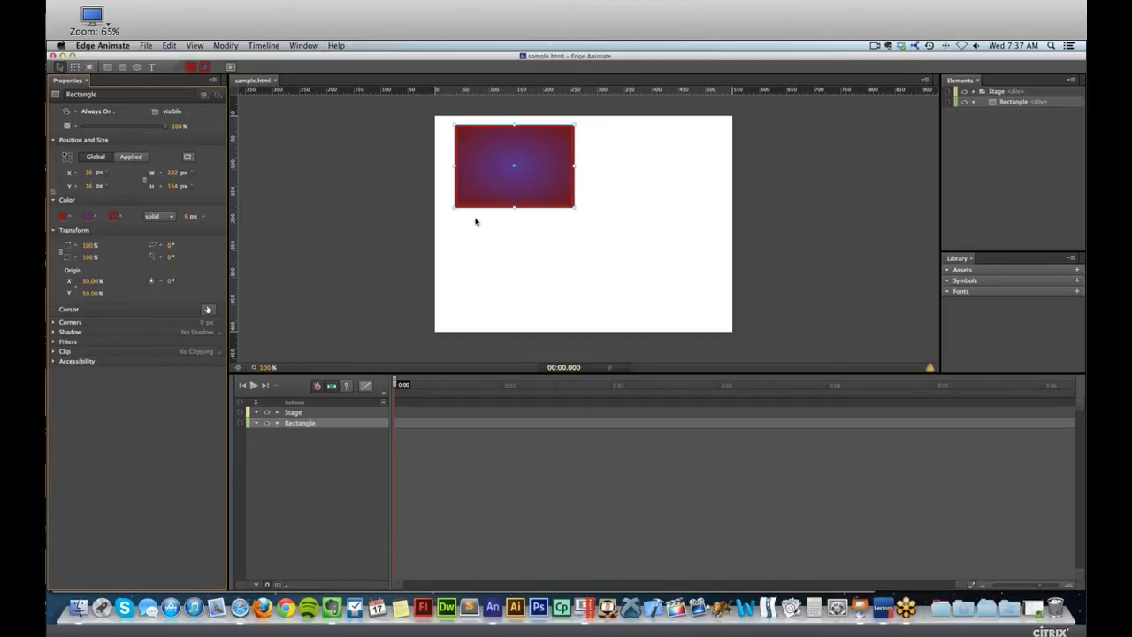
Check the rectangle's cursor in the Safari preview, return to Edge Animate and set the cursor back to auto.
key("super+Tab")
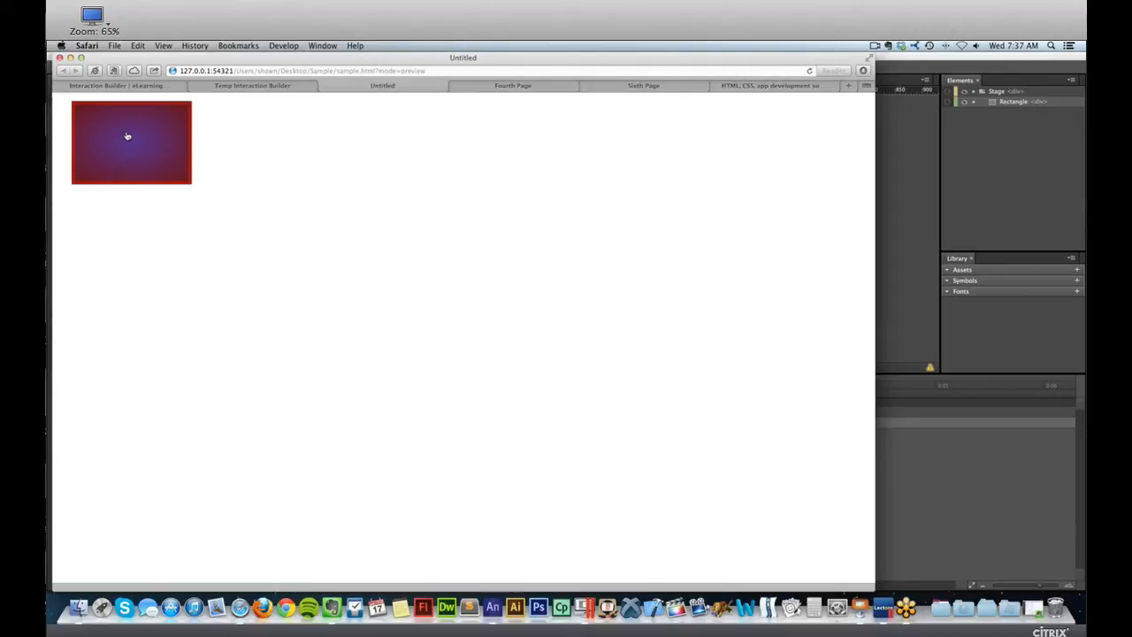
left_click(893, 132)
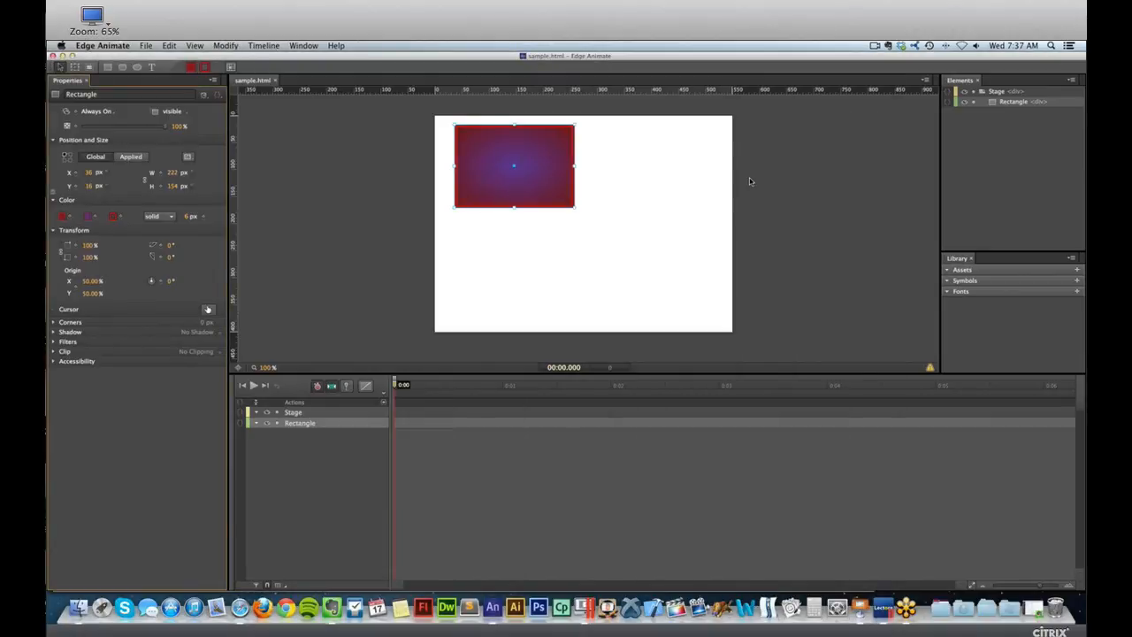
left_click(208, 309)
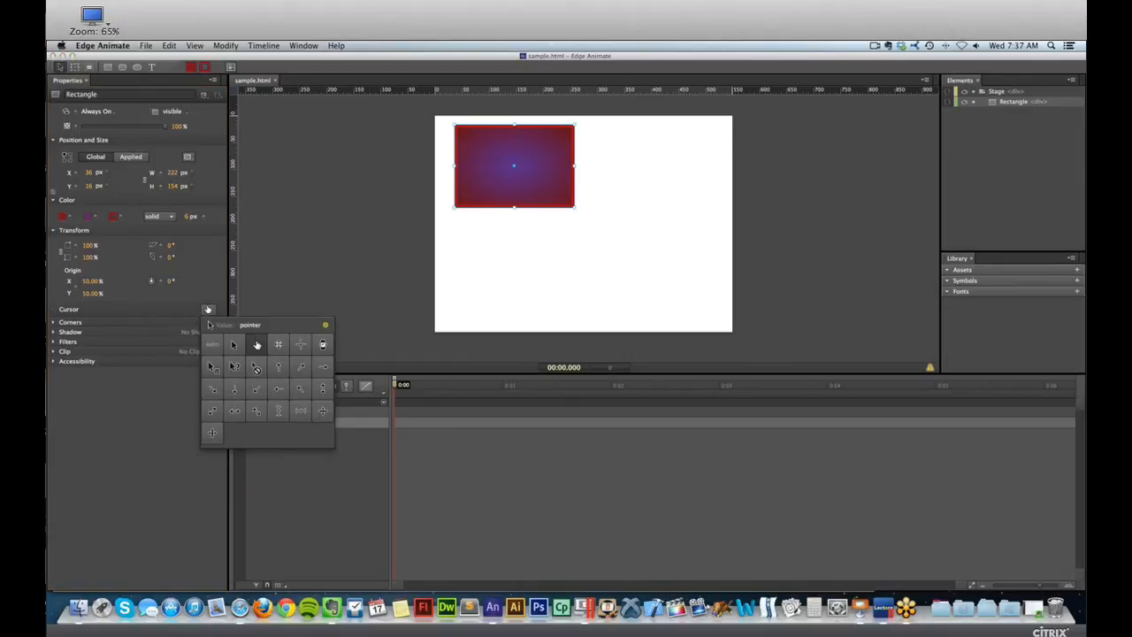
left_click(213, 344)
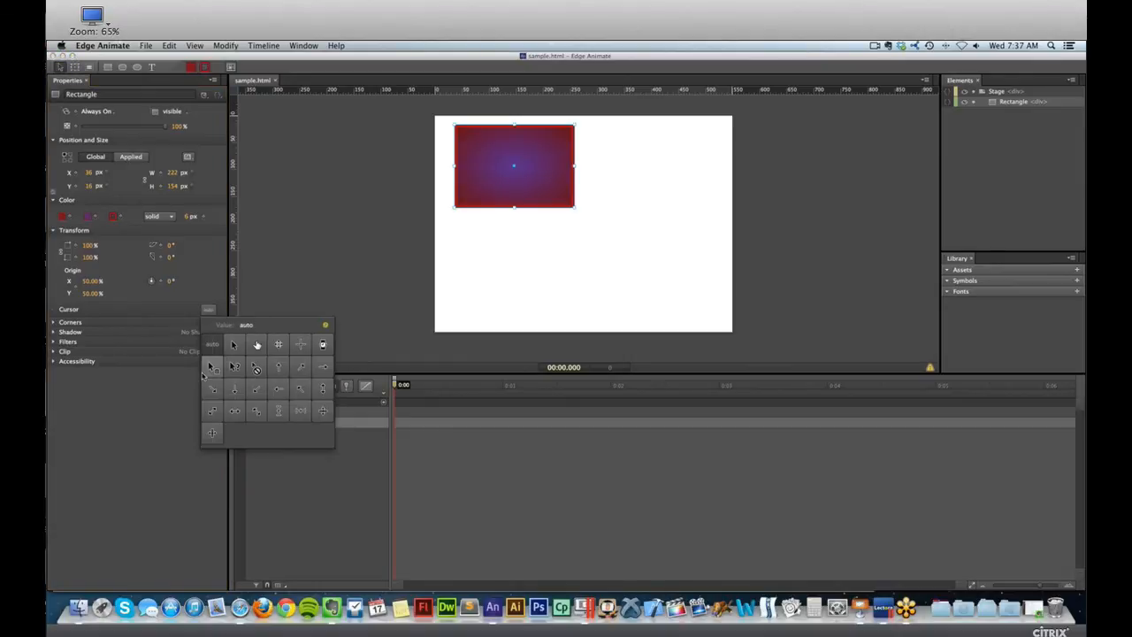
Switch the rectangle's corners to individual radii and round both bottom corners to 20 px.
left_click(58, 323)
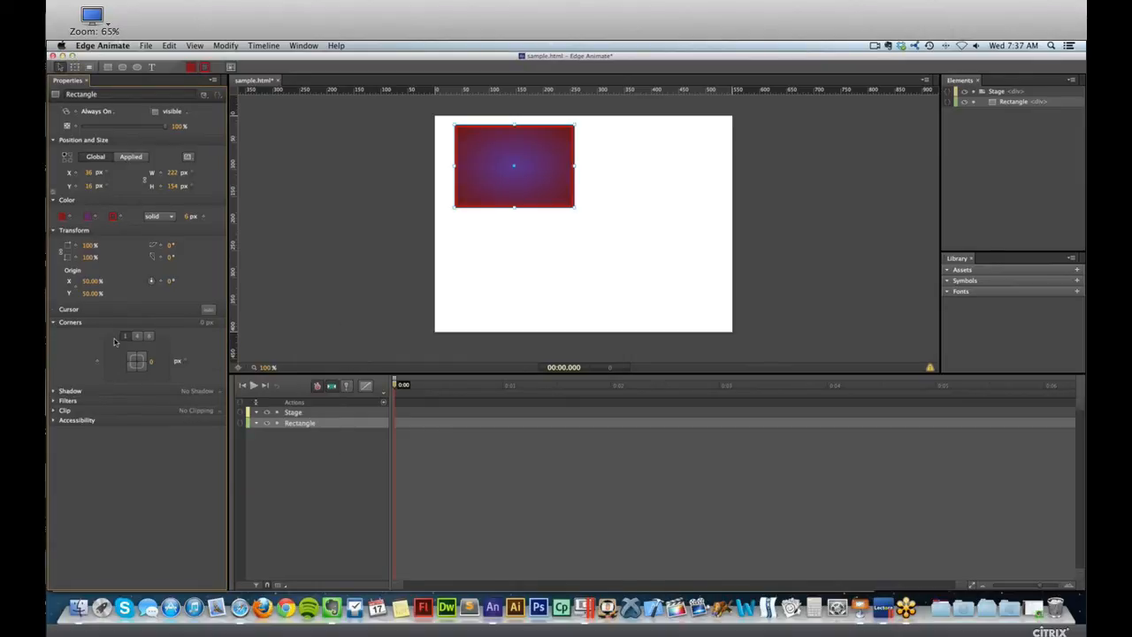
left_click_drag(155, 361, 141, 361)
left_click(154, 361)
left_click(138, 337)
left_click(150, 366)
key("Return")
type("20")
key("Return")
left_click(117, 364)
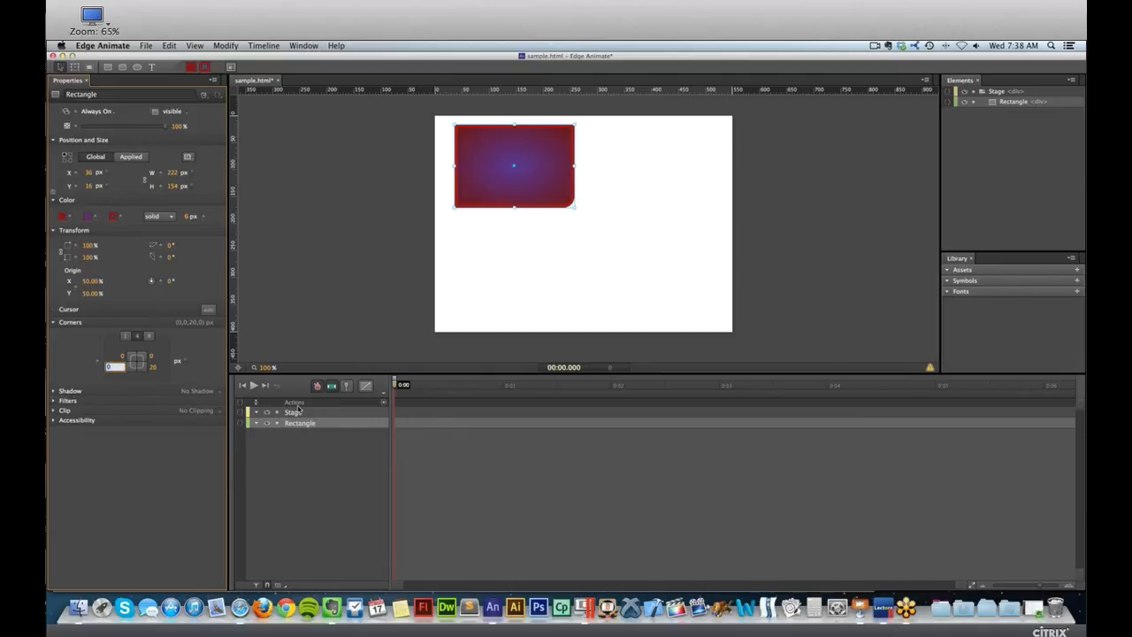
key("Return")
left_click(679, 210)
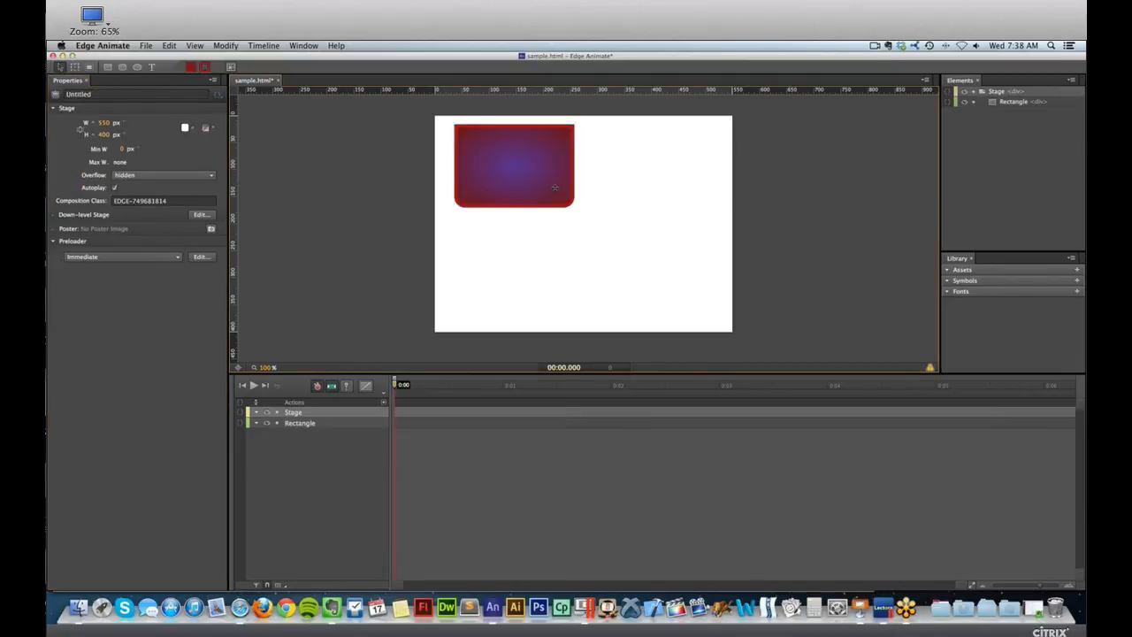
Move the rectangle to the stage's top-left corner at X 0, Y 0 and shrink it to about 135 × 54 px.
left_click_drag(558, 188, 538, 180)
left_click(653, 195)
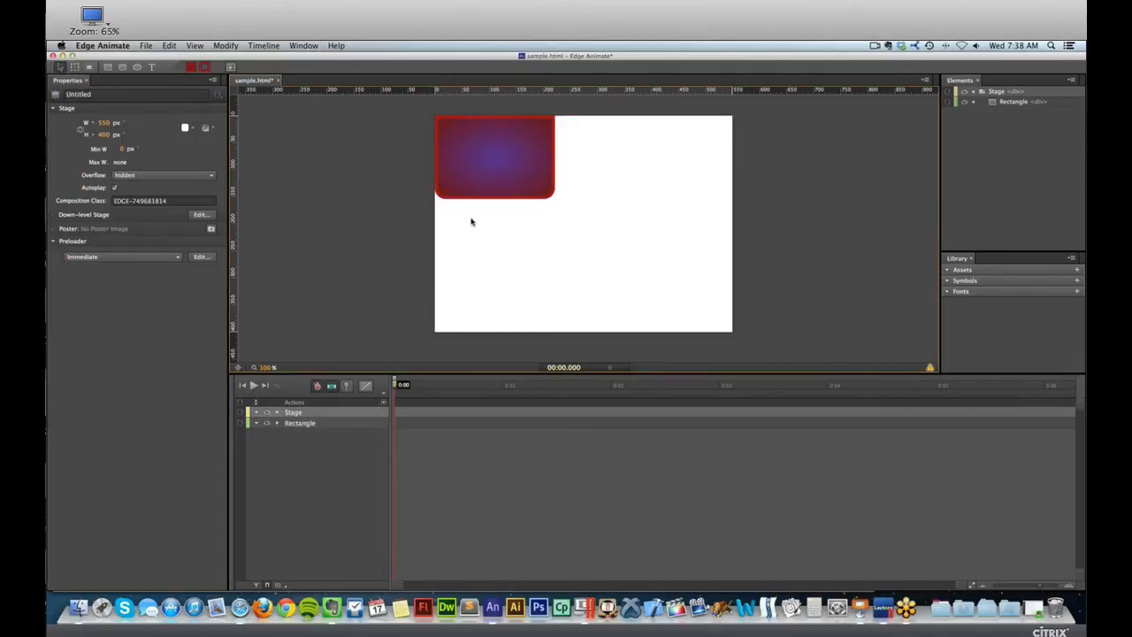
left_click(492, 196)
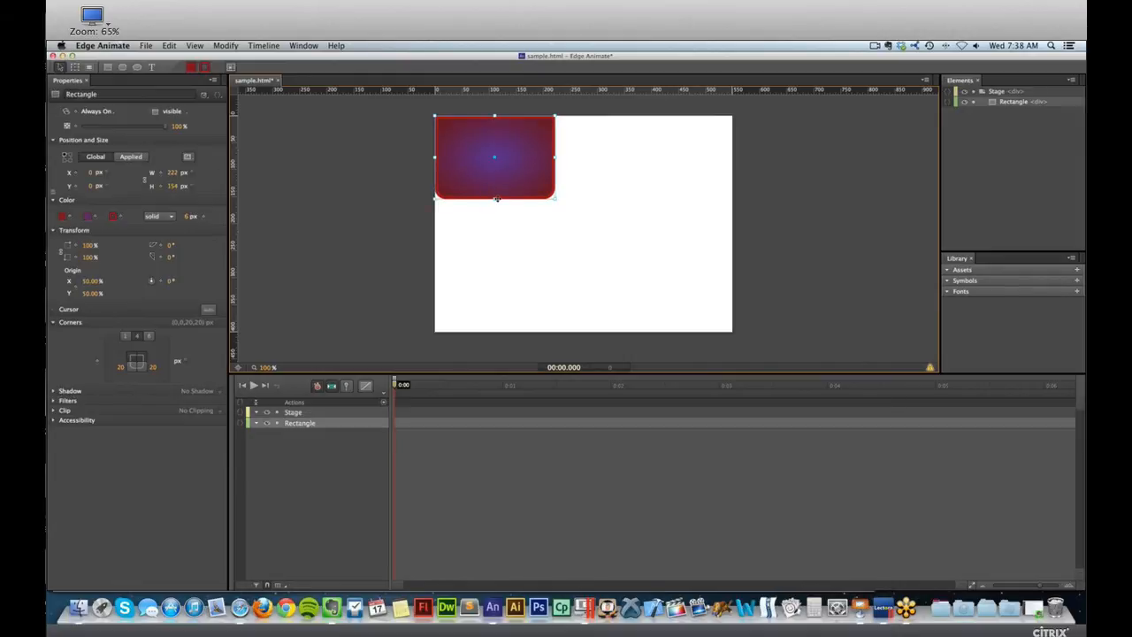
left_click_drag(496, 198, 489, 143)
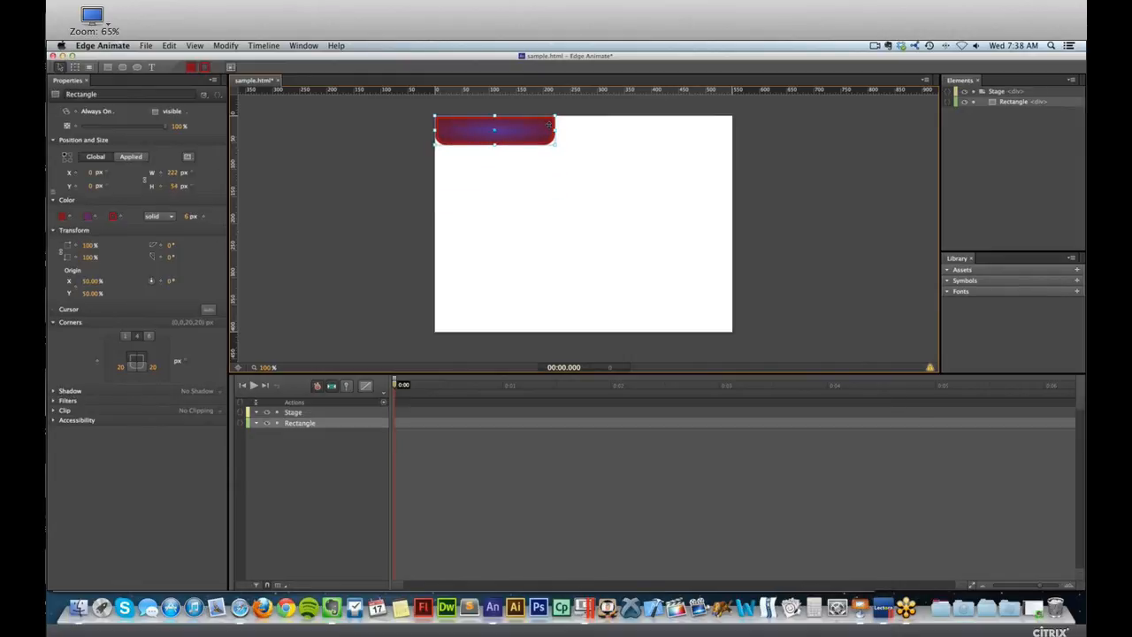
left_click_drag(556, 130, 507, 130)
left_click(520, 134)
left_click(503, 132)
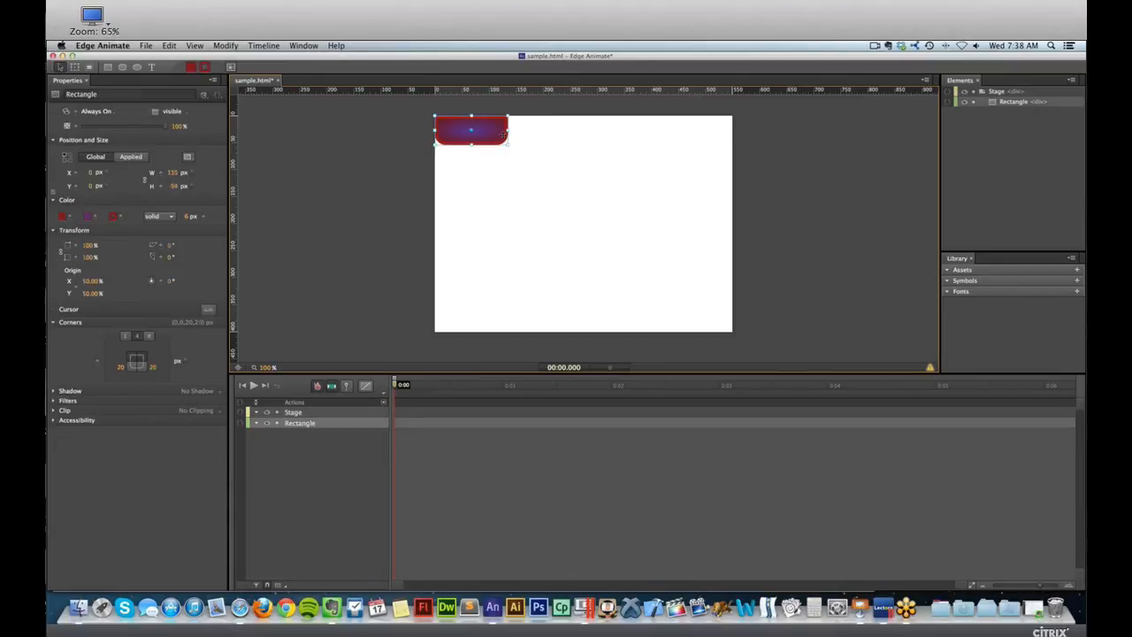
left_click(416, 171)
left_click(455, 122)
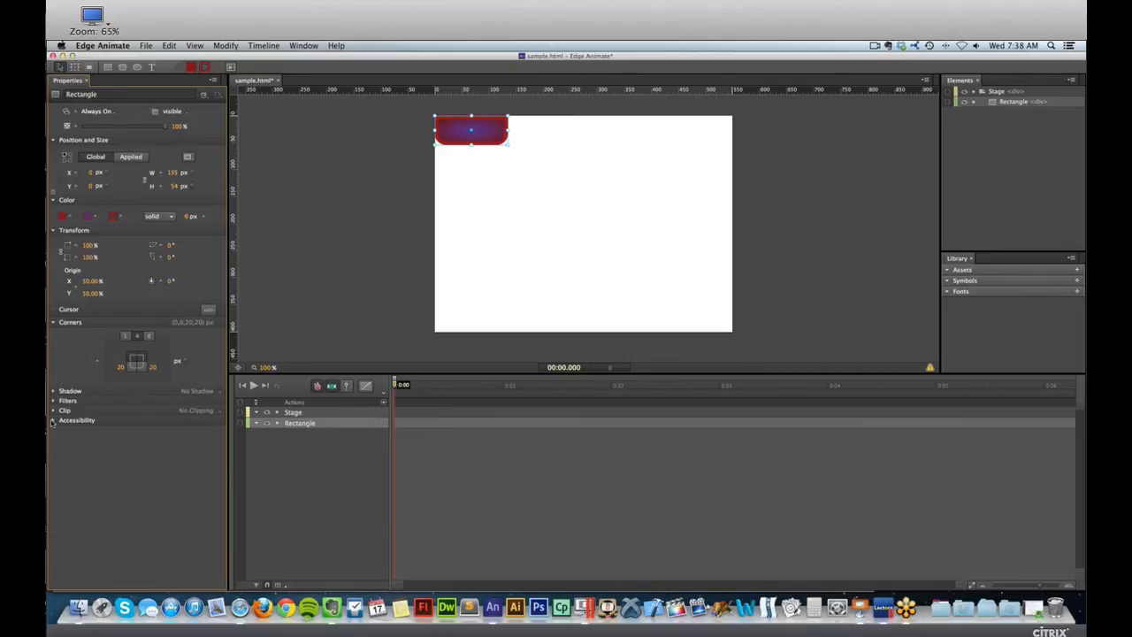
Expand the rectangle's accessibility properties, then move the rectangle to about X 68, Y 118 on the stage.
left_click(53, 421)
left_click(125, 435)
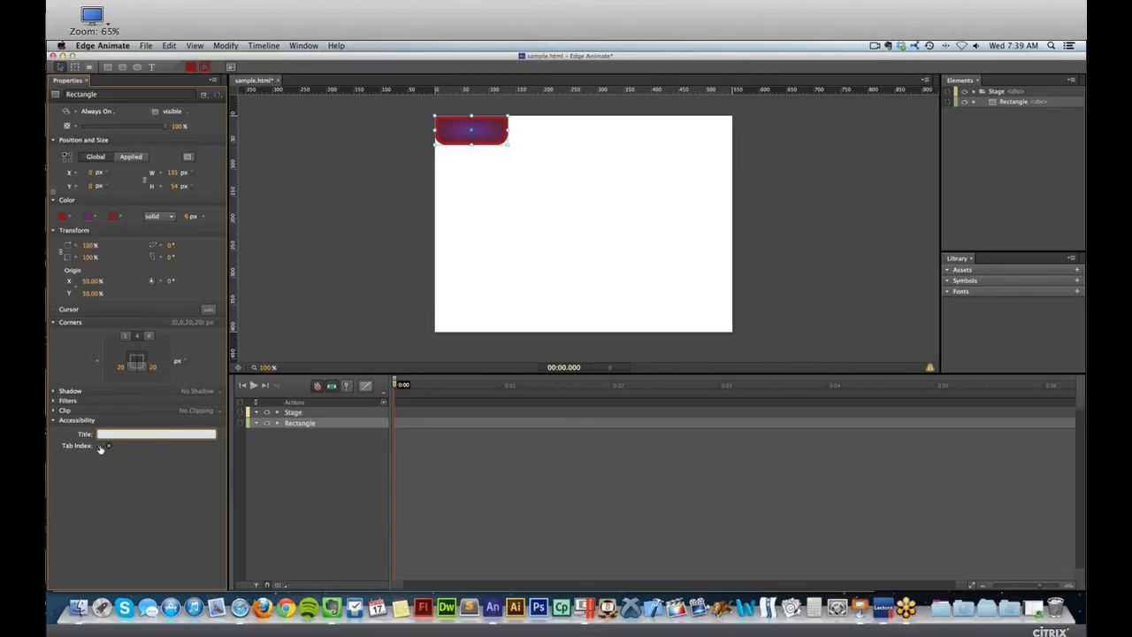
left_click(266, 227)
left_click_drag(467, 133, 504, 197)
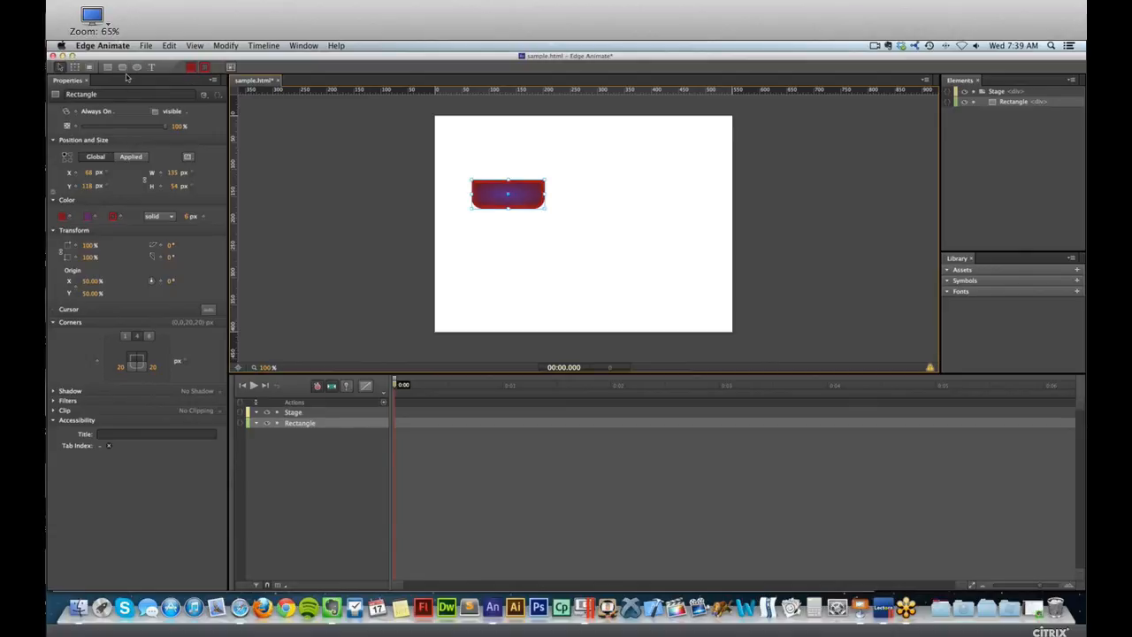
Switch to Safari, close the old preview and open the cartoon Cutout People page in the eLearning Brothers template library.
left_click(147, 45)
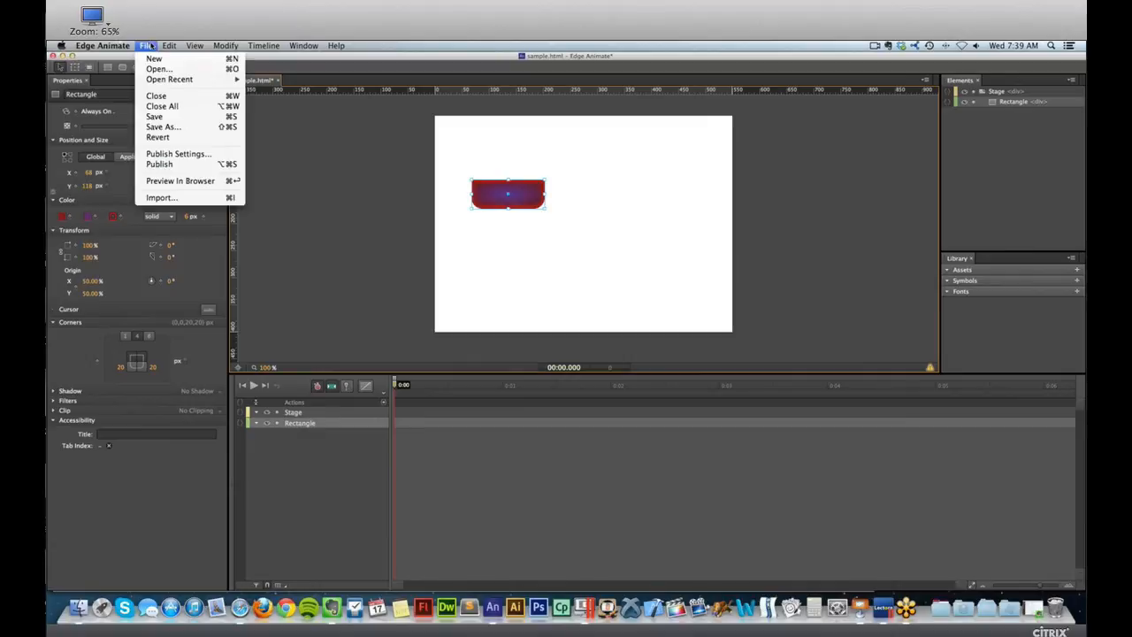
key("super+Tab")
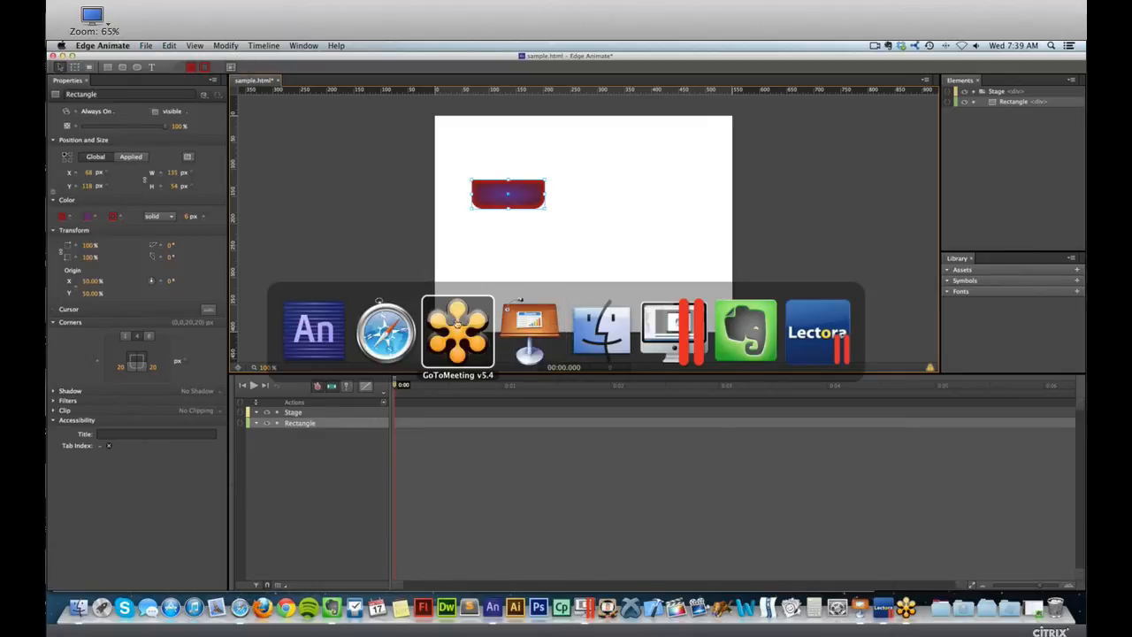
left_click(406, 325)
key("super+w")
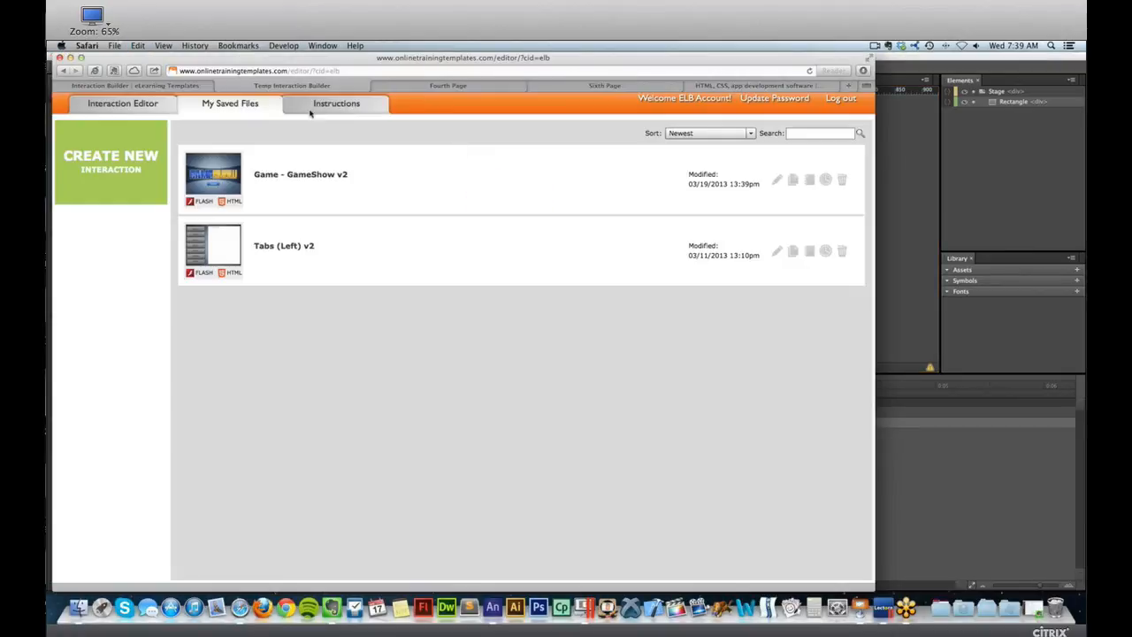
left_click(149, 88)
left_click(445, 118)
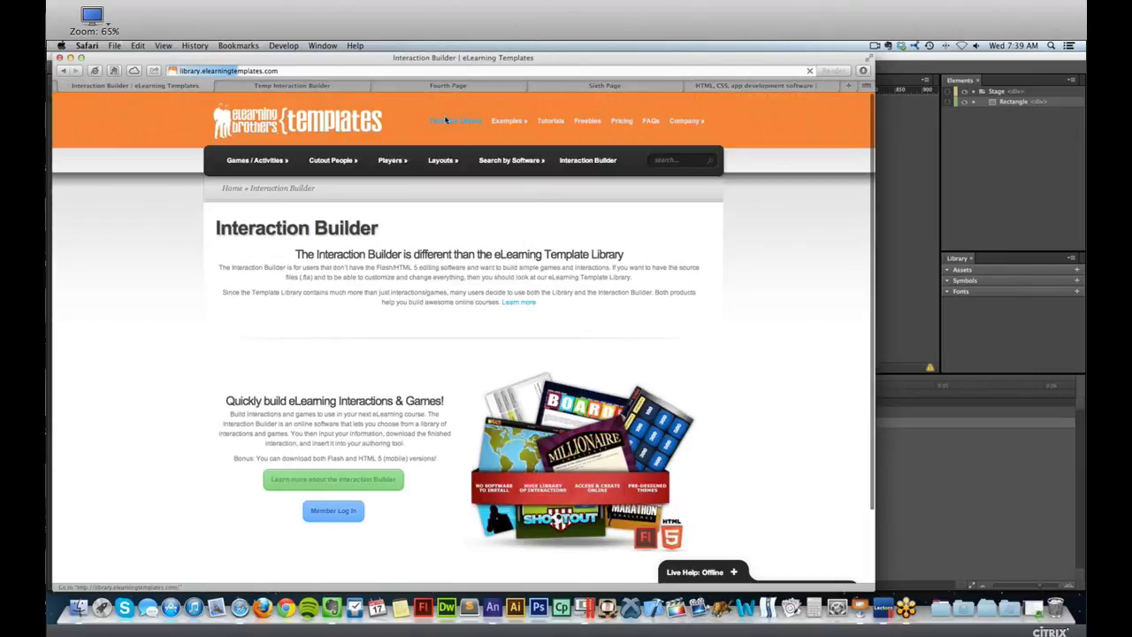
mouse_move(301, 137)
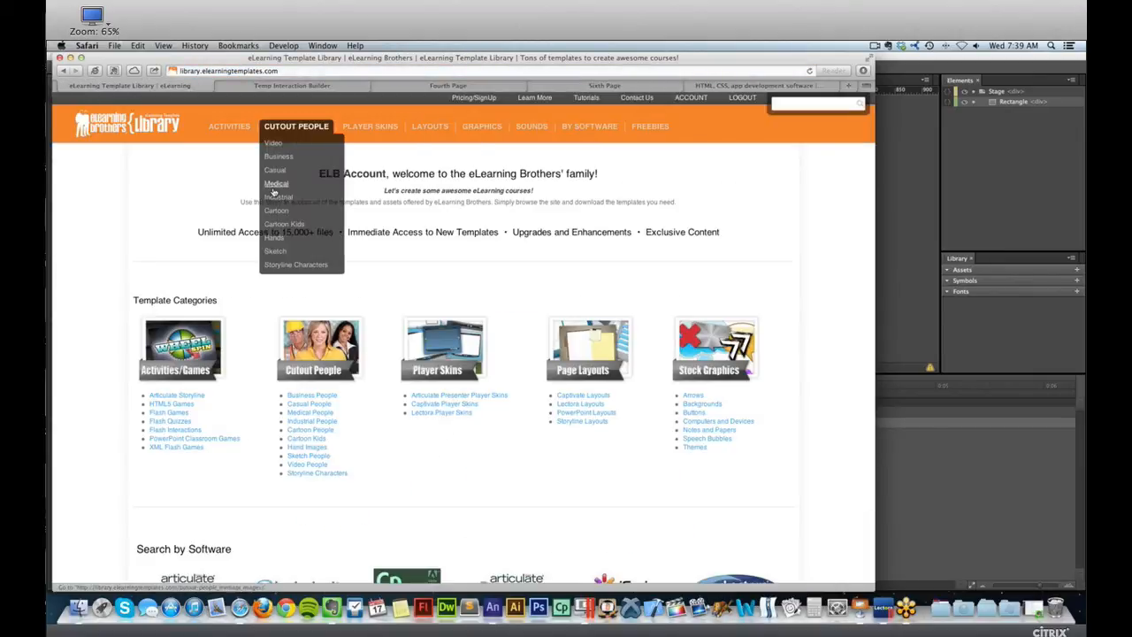
left_click(277, 212)
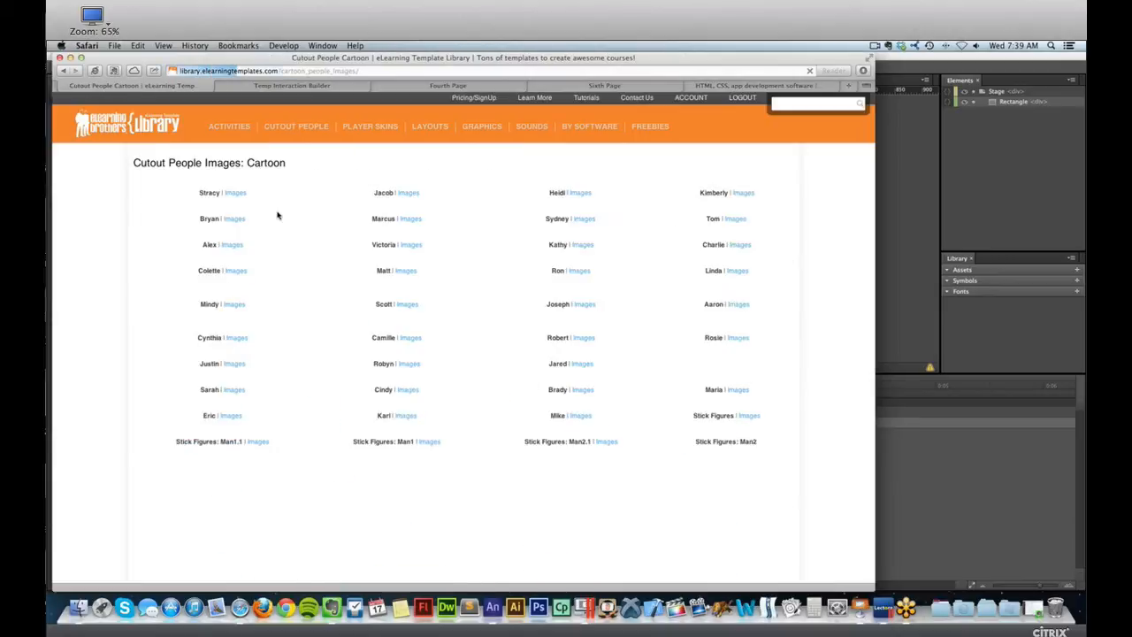
Open the cartoon character Brady's image #5686 and download its web-size PNG, 252 × 805 px.
scroll(475, 429, "down", 1)
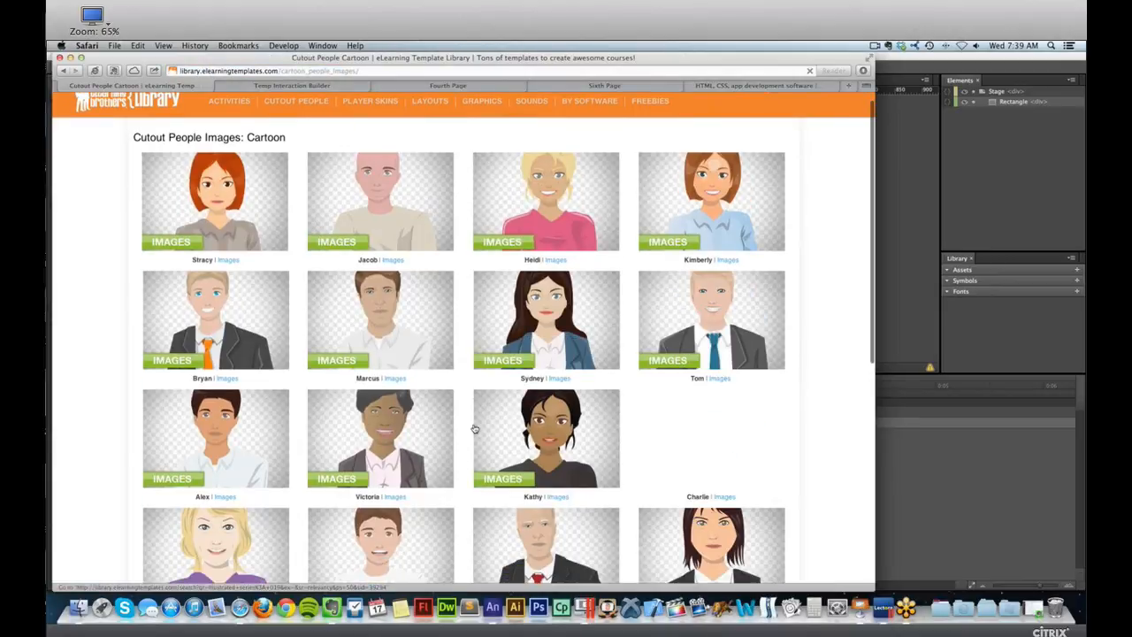
scroll(475, 428, "down", 10)
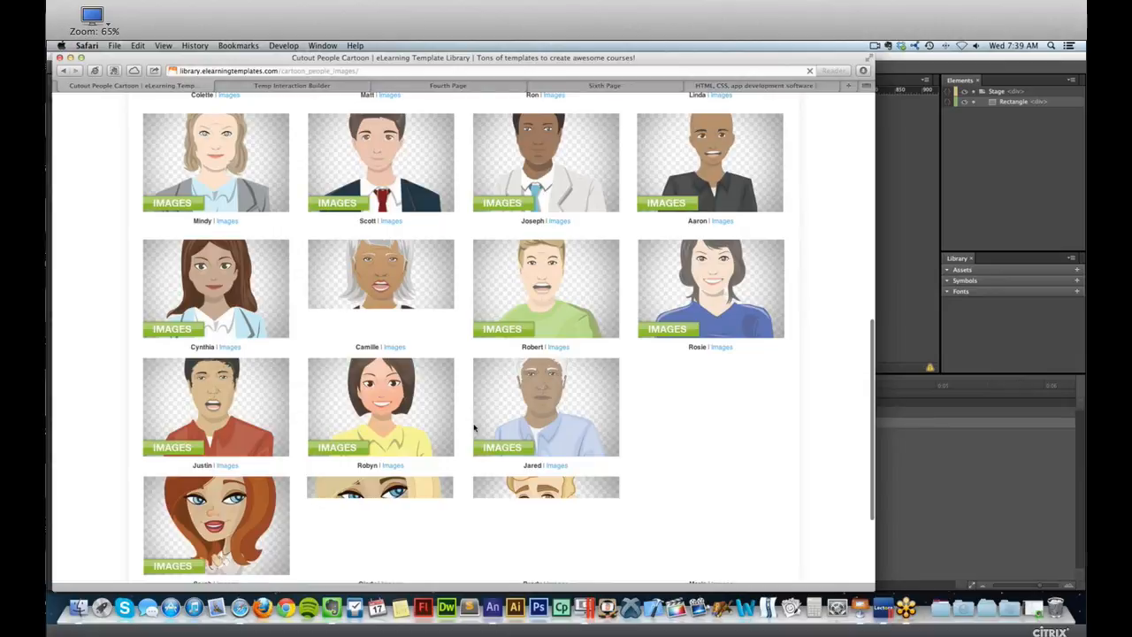
scroll(474, 428, "down", 3)
left_click(511, 345)
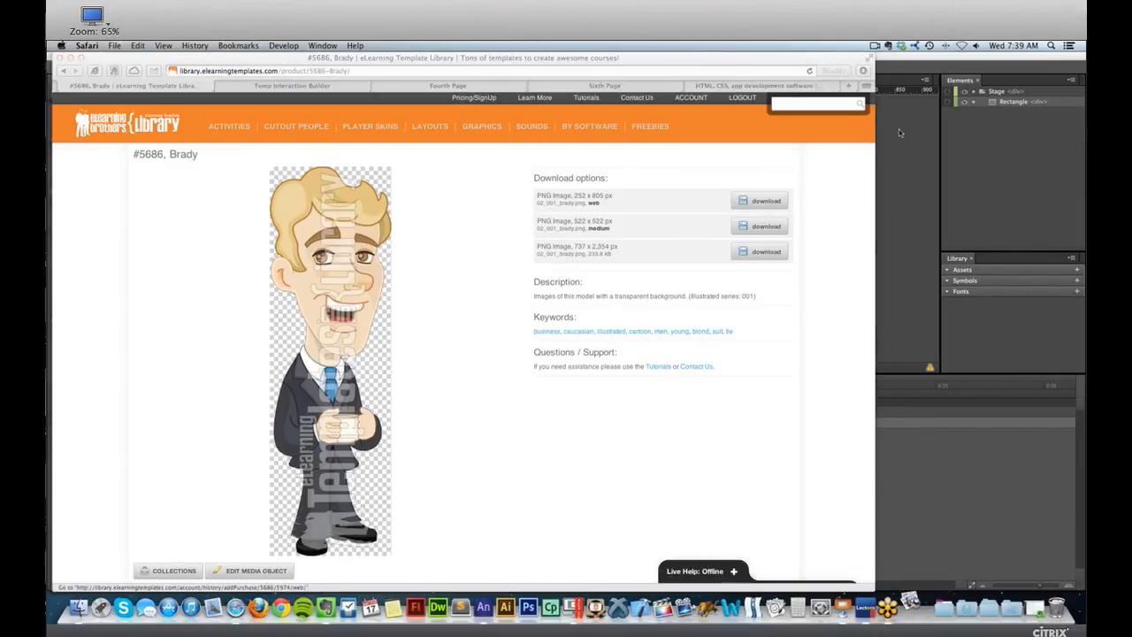
Return to Edge Animate and import 5686-Brady-web.png from the Desktop onto the stage.
left_click(902, 125)
left_click(141, 45)
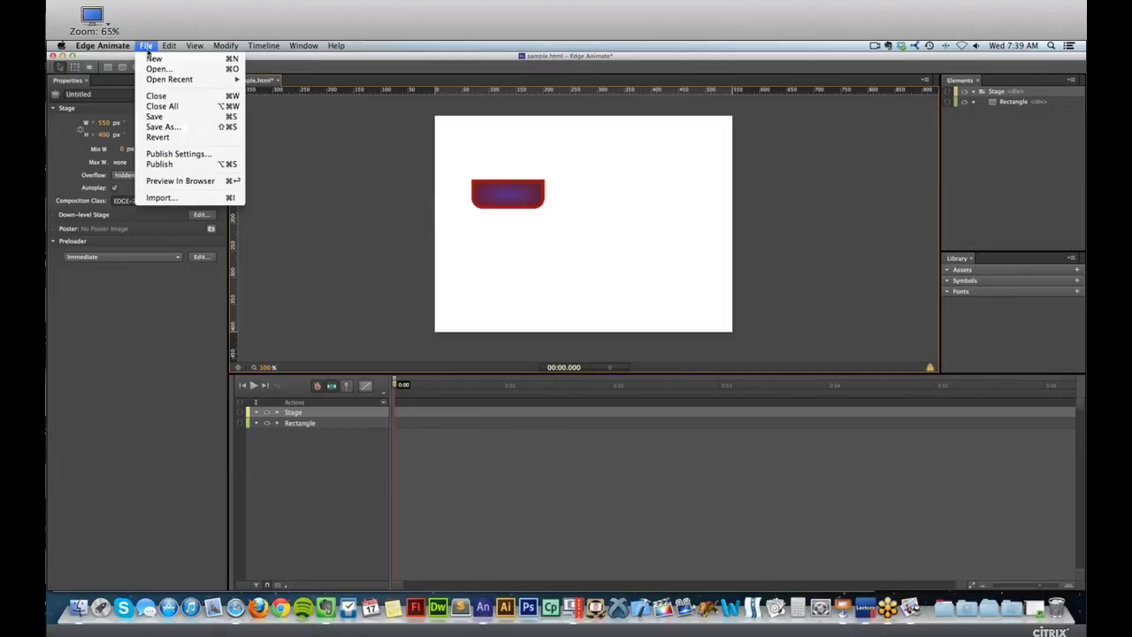
left_click(164, 198)
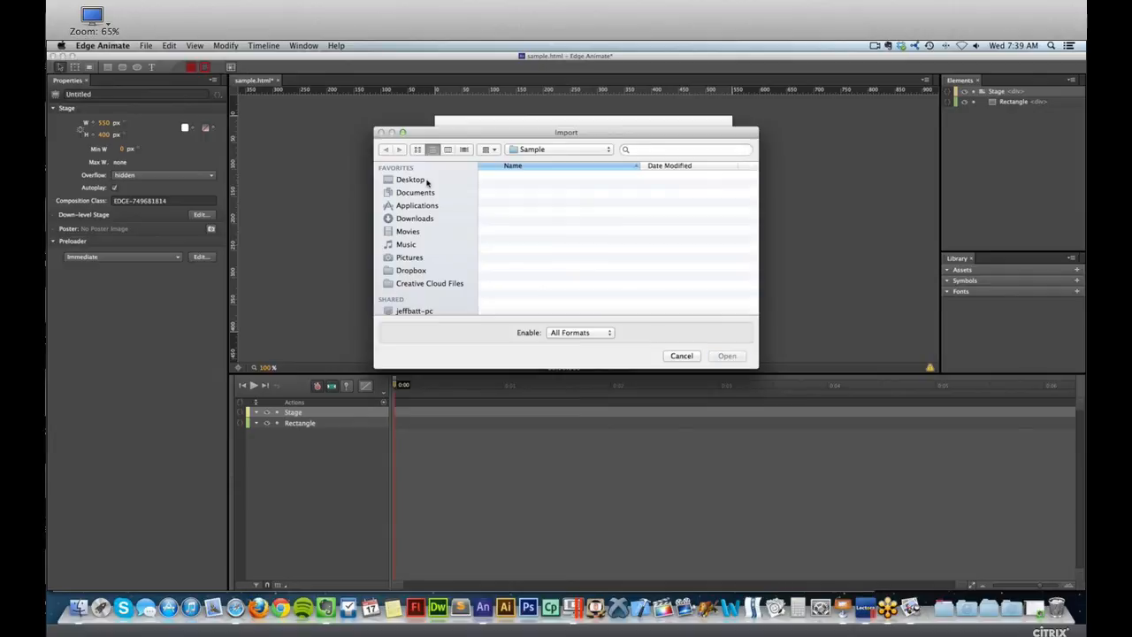
left_click(426, 182)
left_click(544, 175)
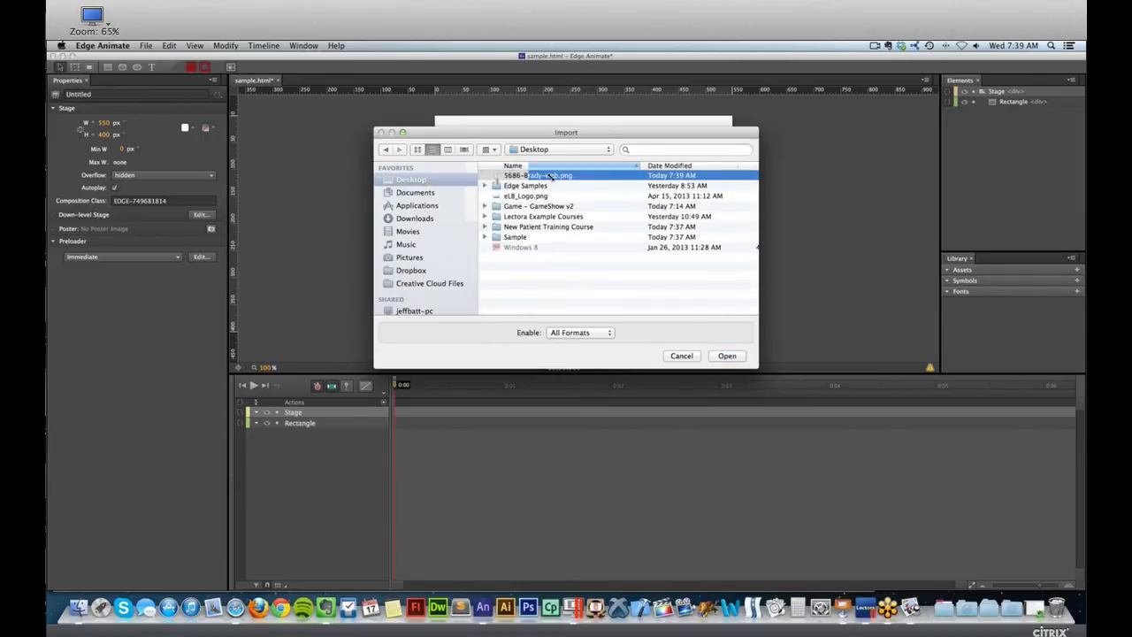
left_click(731, 357)
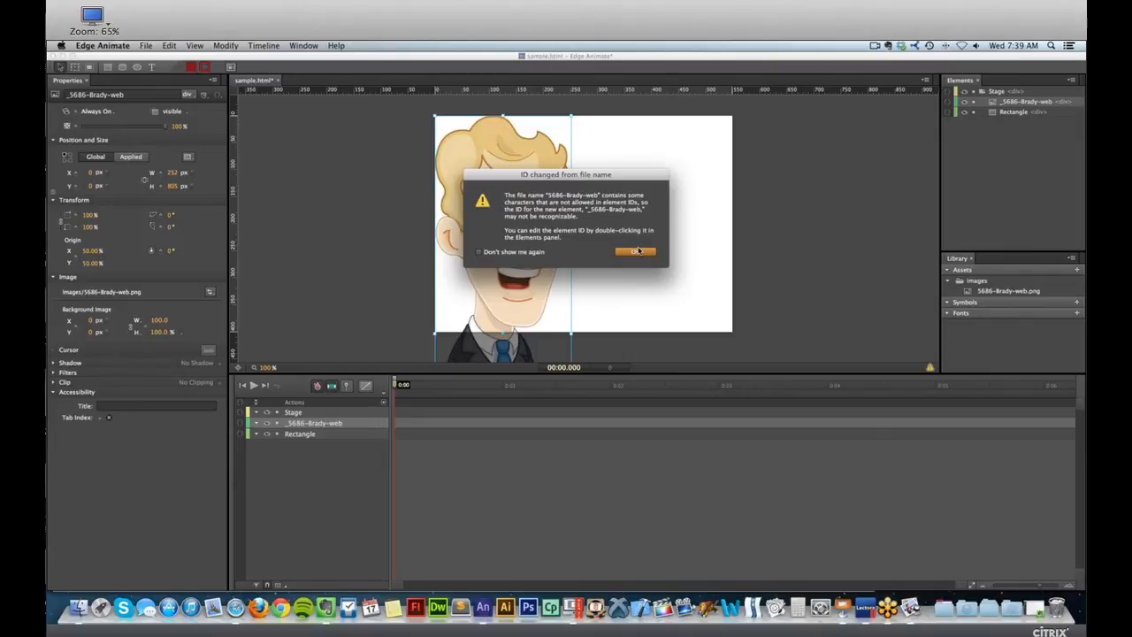
left_click(636, 251)
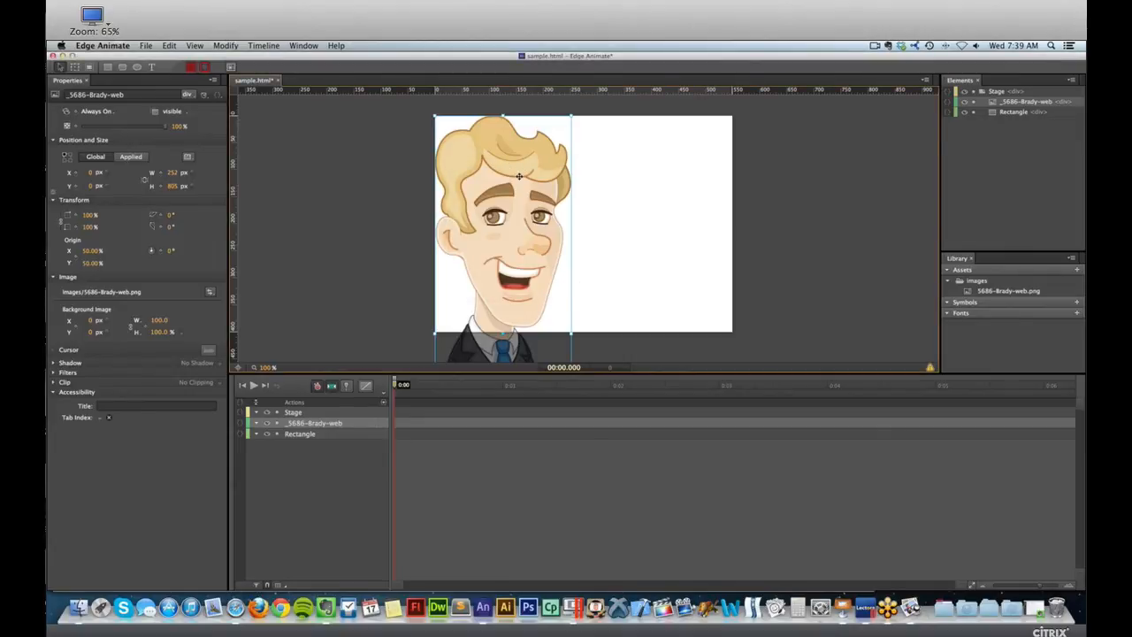
Shrink the cartoon man to about 111 × 355 px at X 41, Y 22 and place the rectangle to his right.
left_click_drag(530, 181, 588, 182)
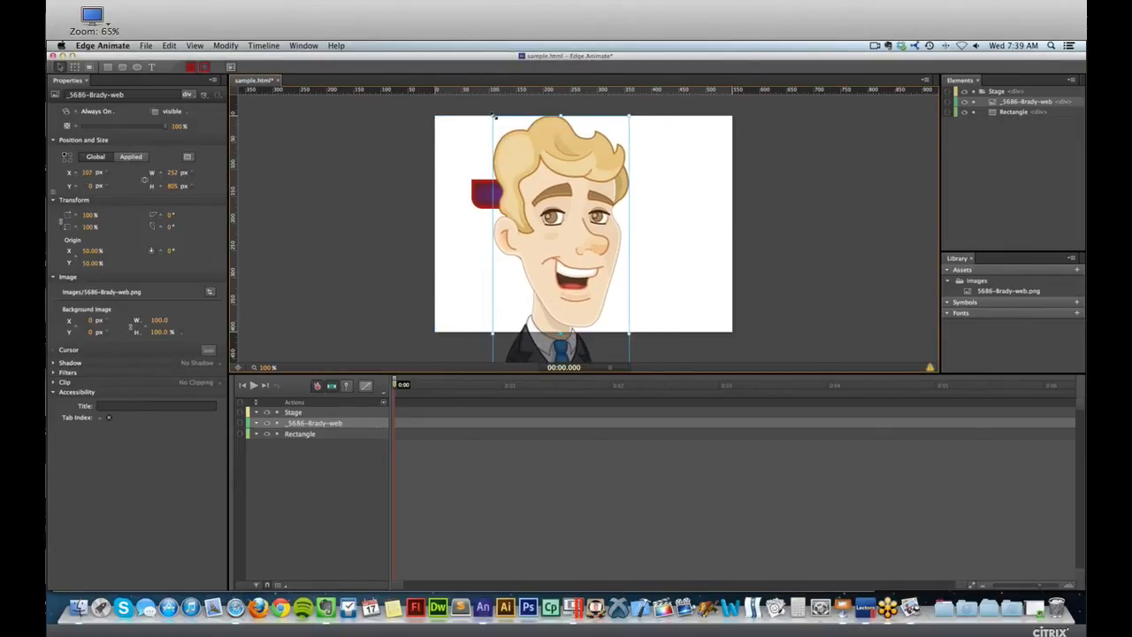
left_click_drag(512, 131, 583, 199)
left_click_drag(613, 240, 478, 168)
left_click_drag(548, 195, 616, 193)
left_click_drag(477, 186, 487, 186)
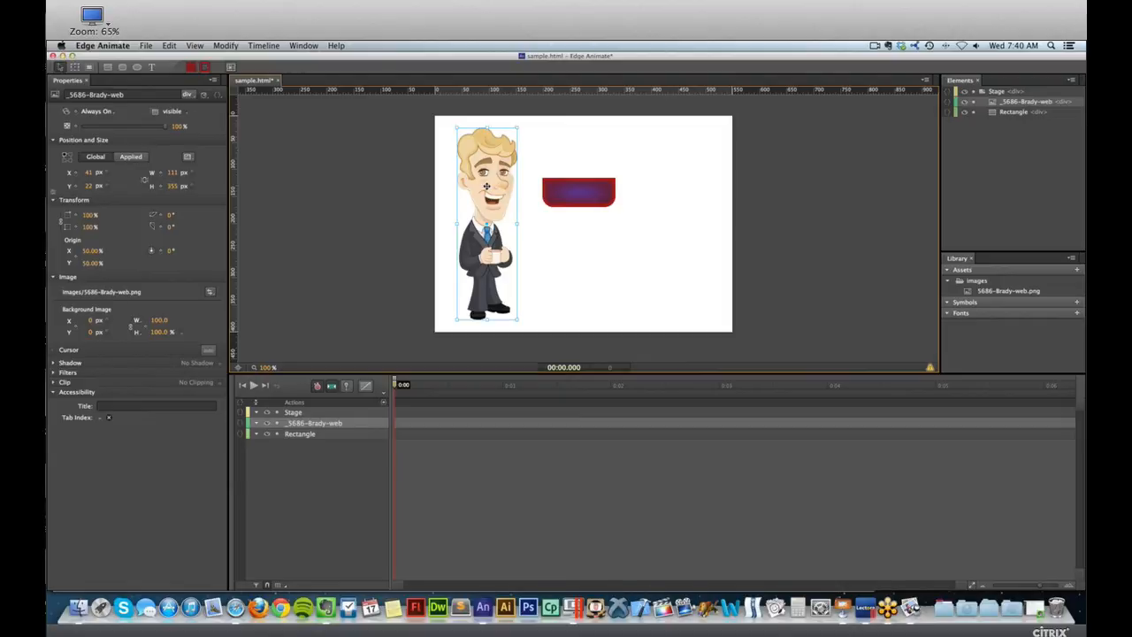
Save the composition, check it in the Safari preview and return to Edge Animate.
left_click(382, 201)
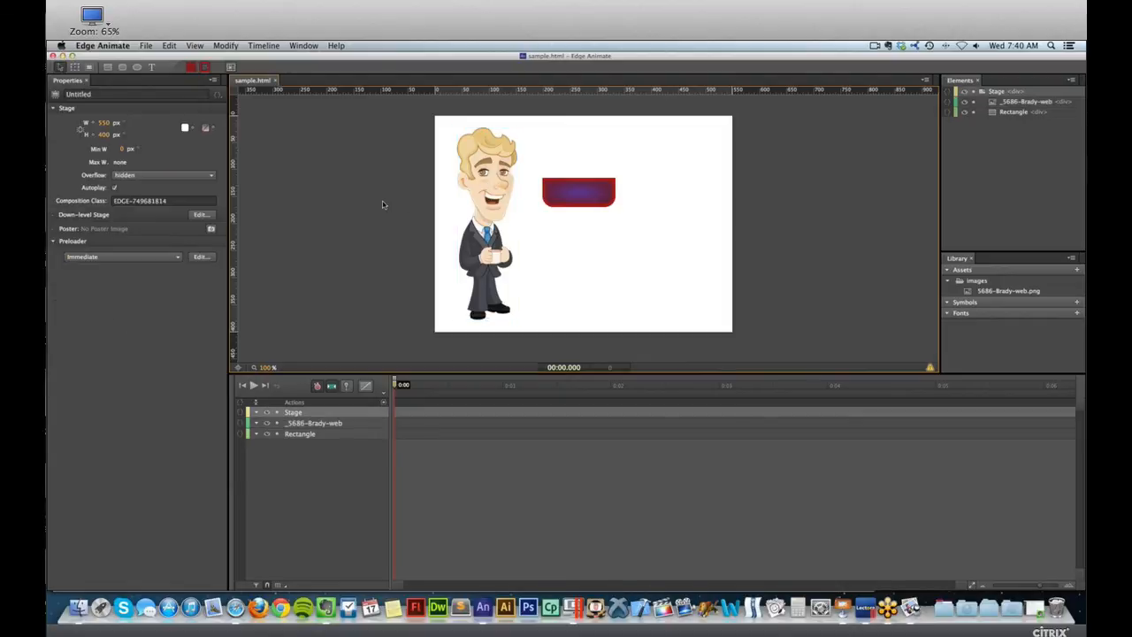
key("super+Return")
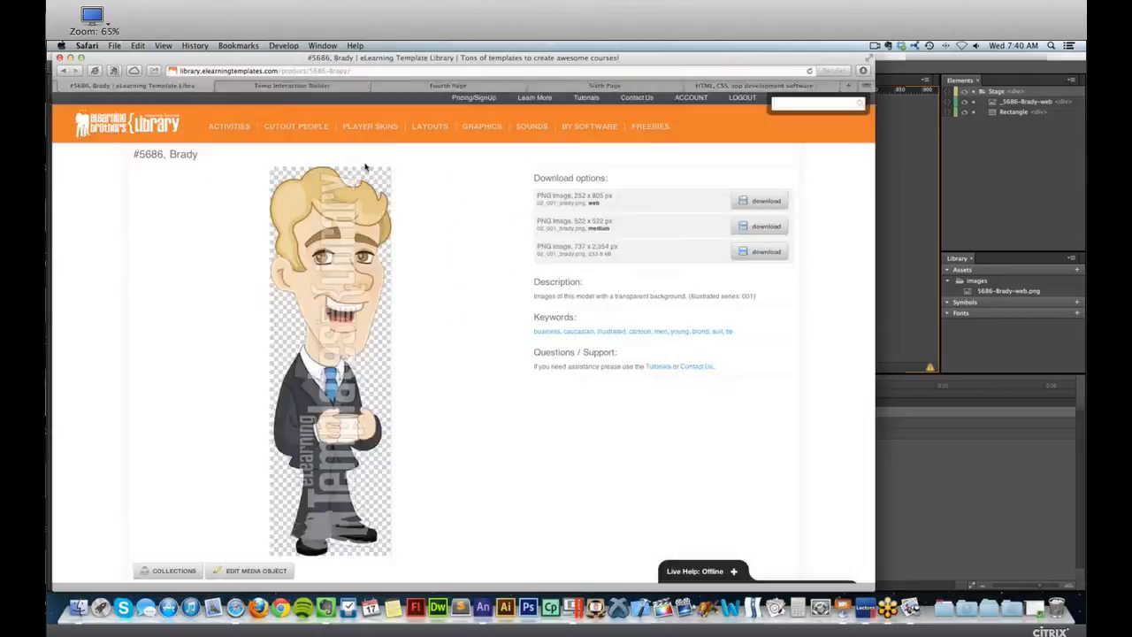
key("super+w")
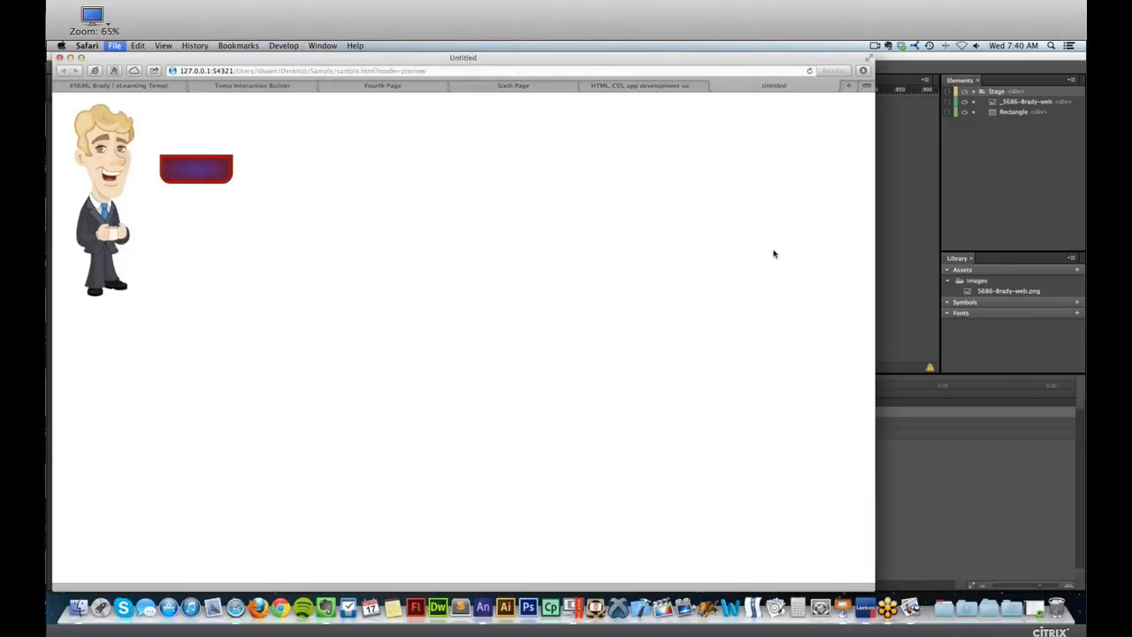
key("super+Tab")
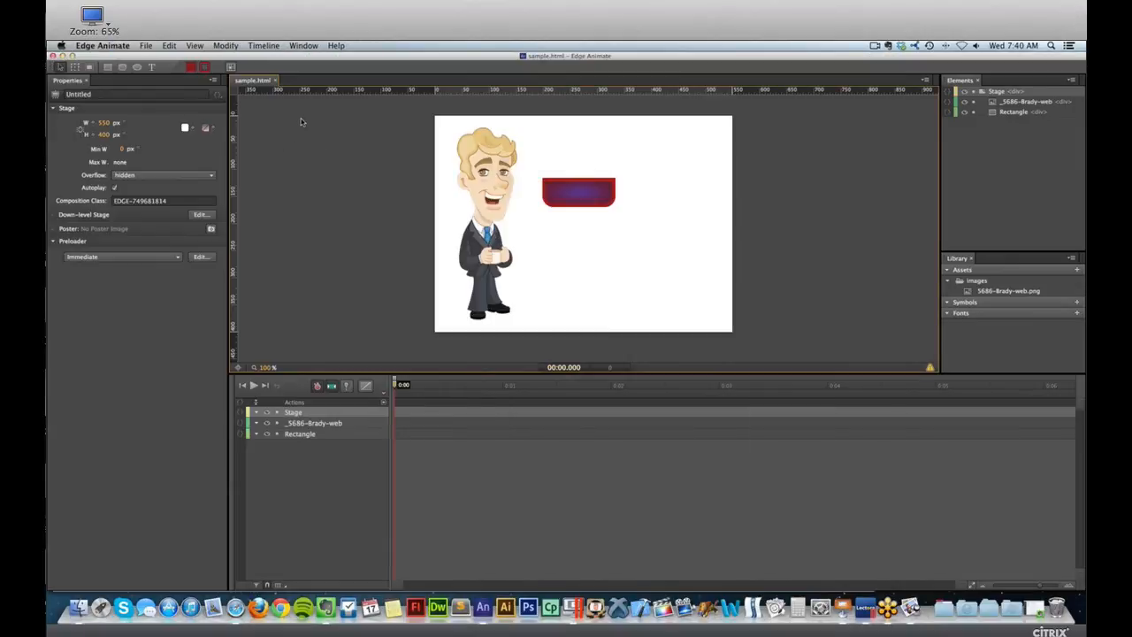
Set the stage size to 720 px wide and 540 px high.
left_click(302, 122)
left_click(104, 123)
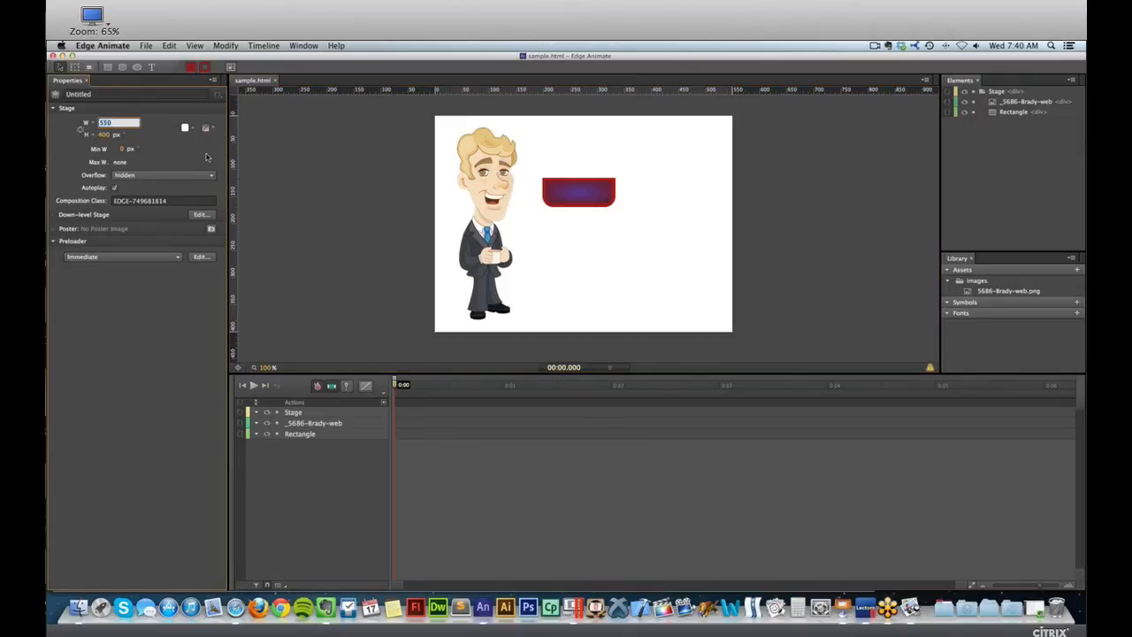
key("ctrl+Right")
left_click(545, 196)
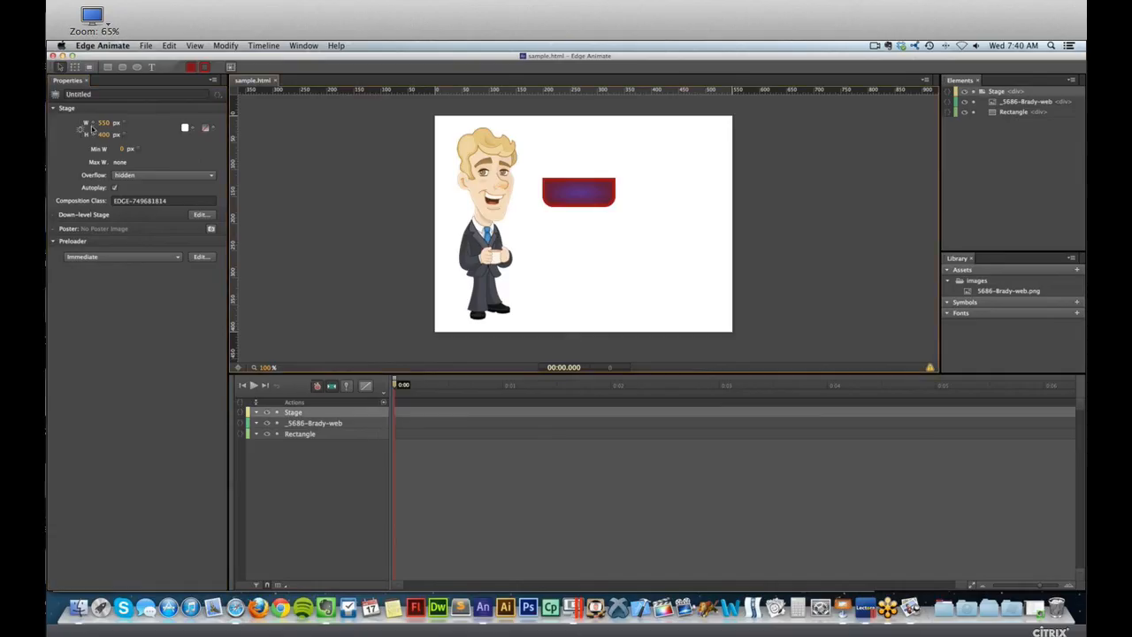
left_click(114, 122)
type("720")
key("Tab")
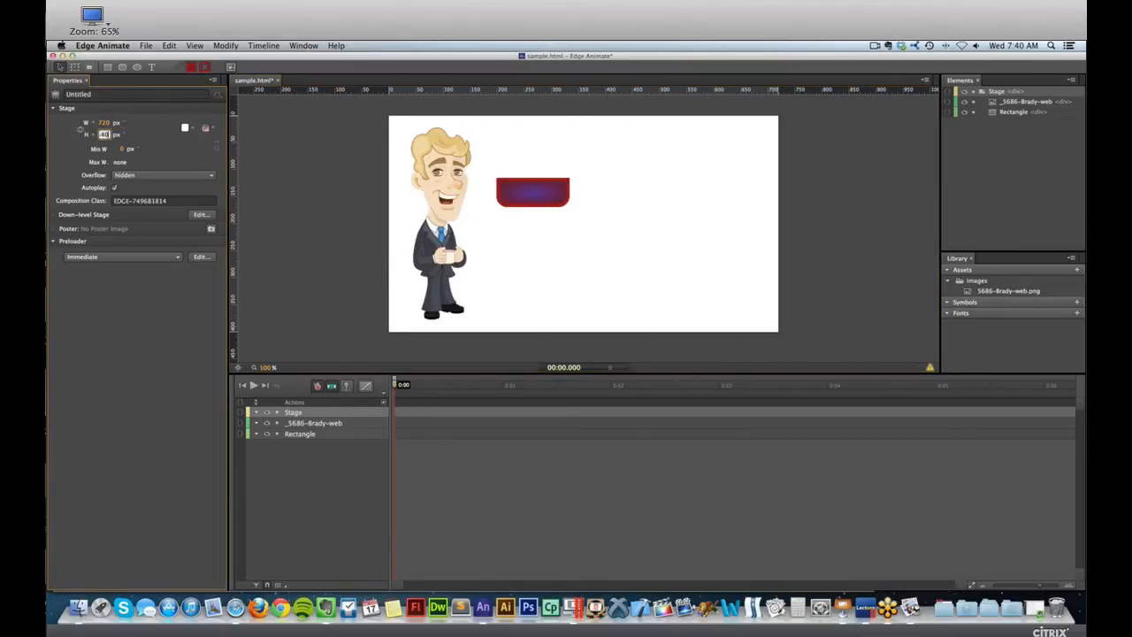
type("540")
key("Return")
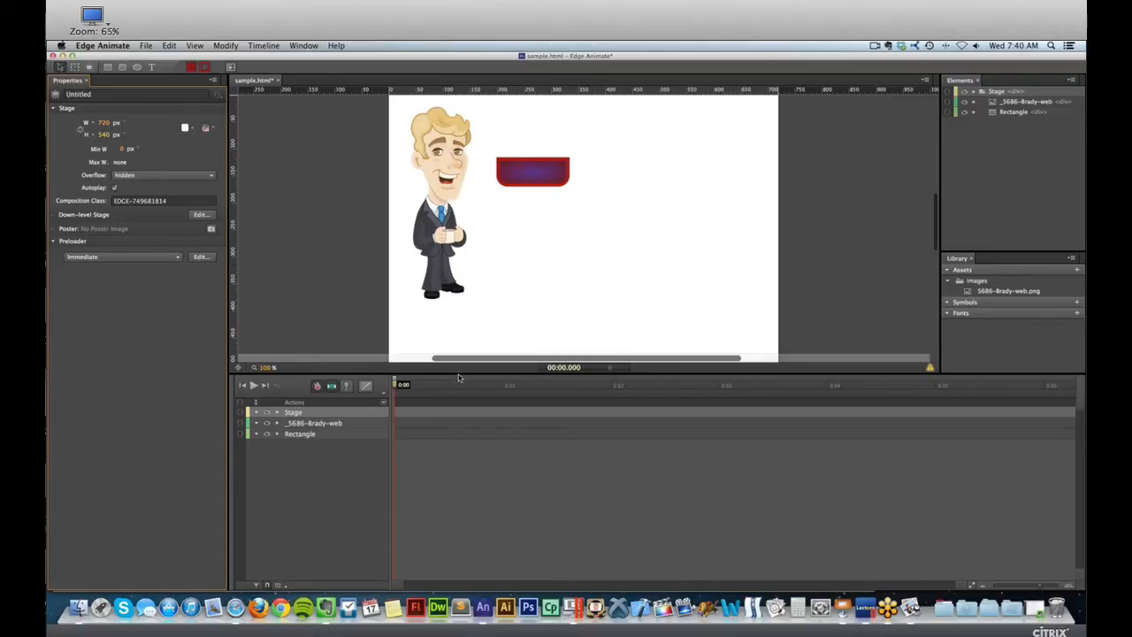
Enlarge the cartoon man to about 156 × 500 px along the stage's left edge and delete the rectangle.
left_click_drag(458, 374, 460, 434)
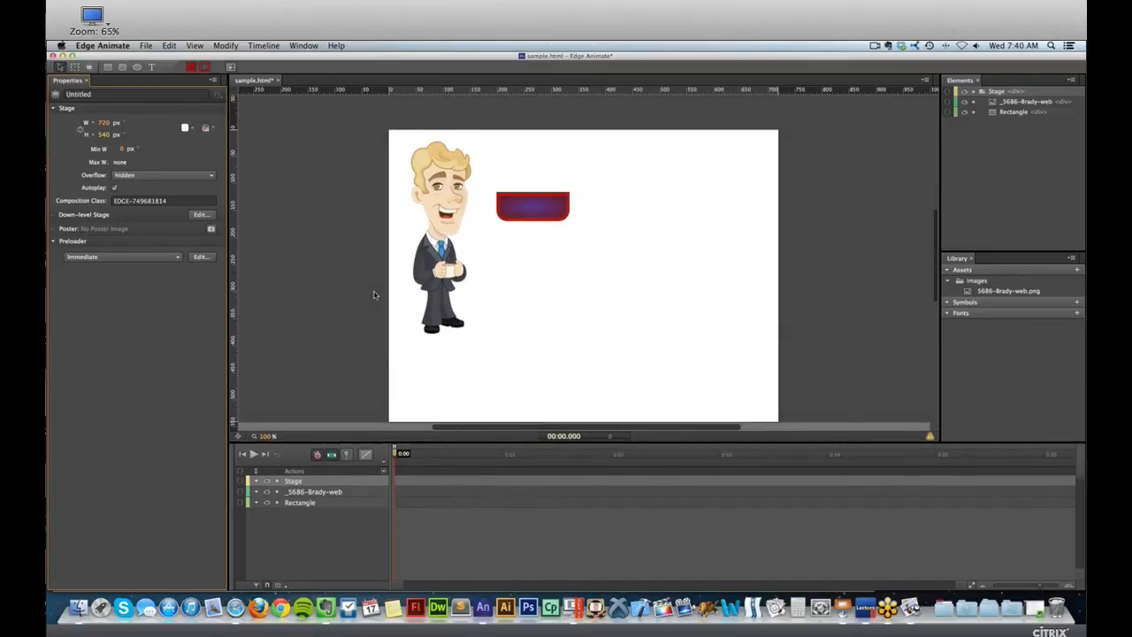
scroll(379, 265, "down", 2)
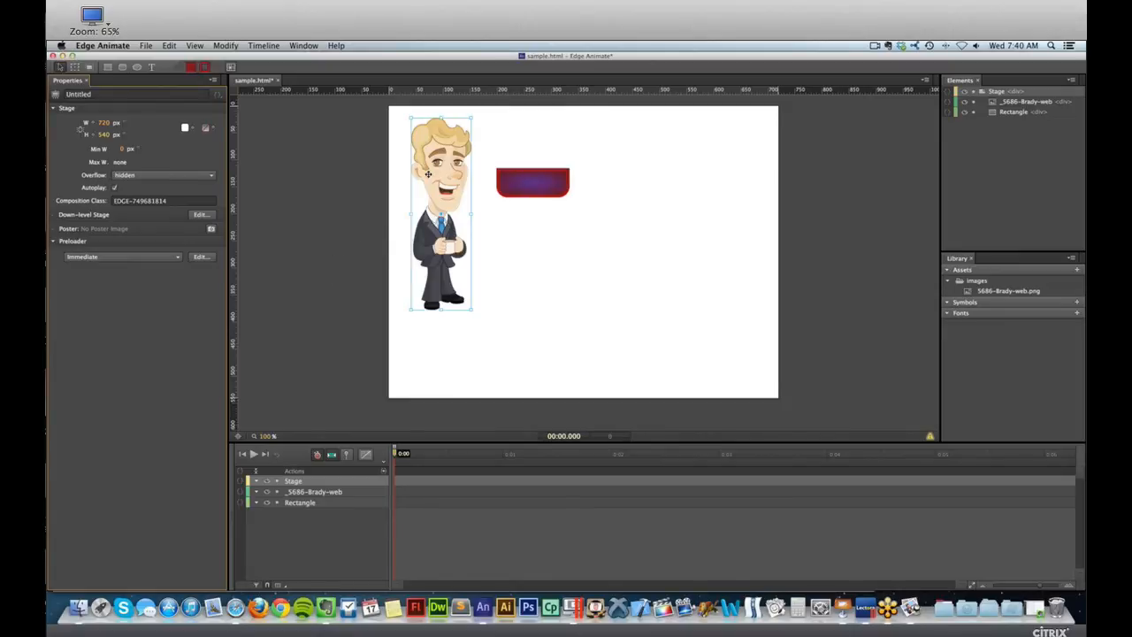
left_click_drag(428, 174, 417, 196)
left_click_drag(464, 337, 483, 408)
left_click_drag(438, 250, 435, 234)
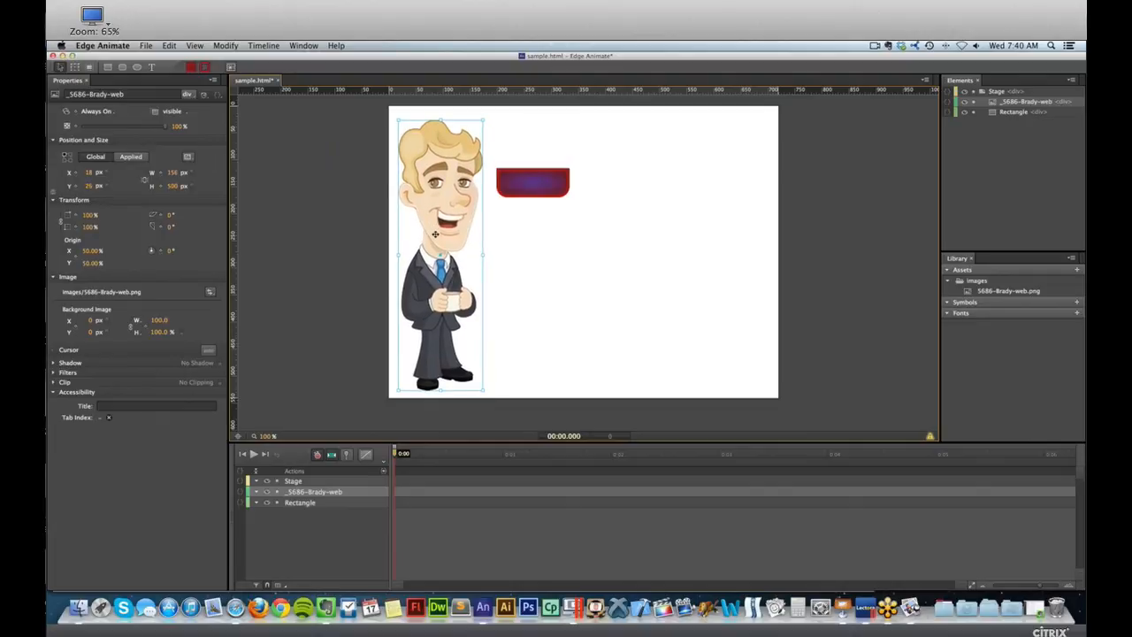
left_click(533, 183)
key("Delete")
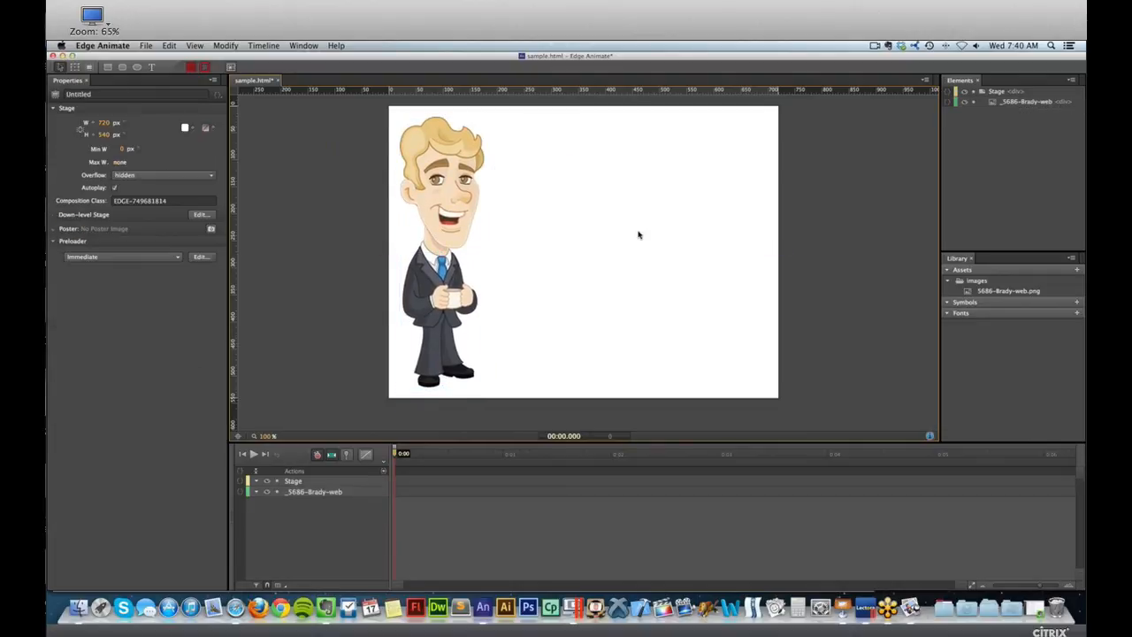
Add a text element reading "This is some text" on the stage to the right of the cartoon man.
left_click(152, 68)
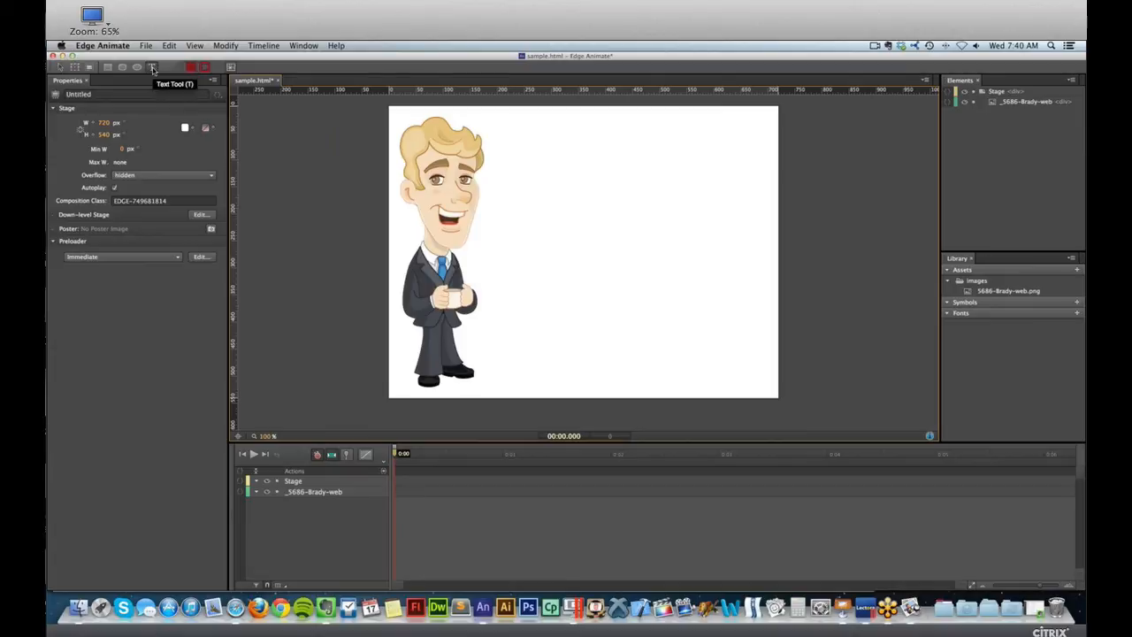
left_click(584, 206)
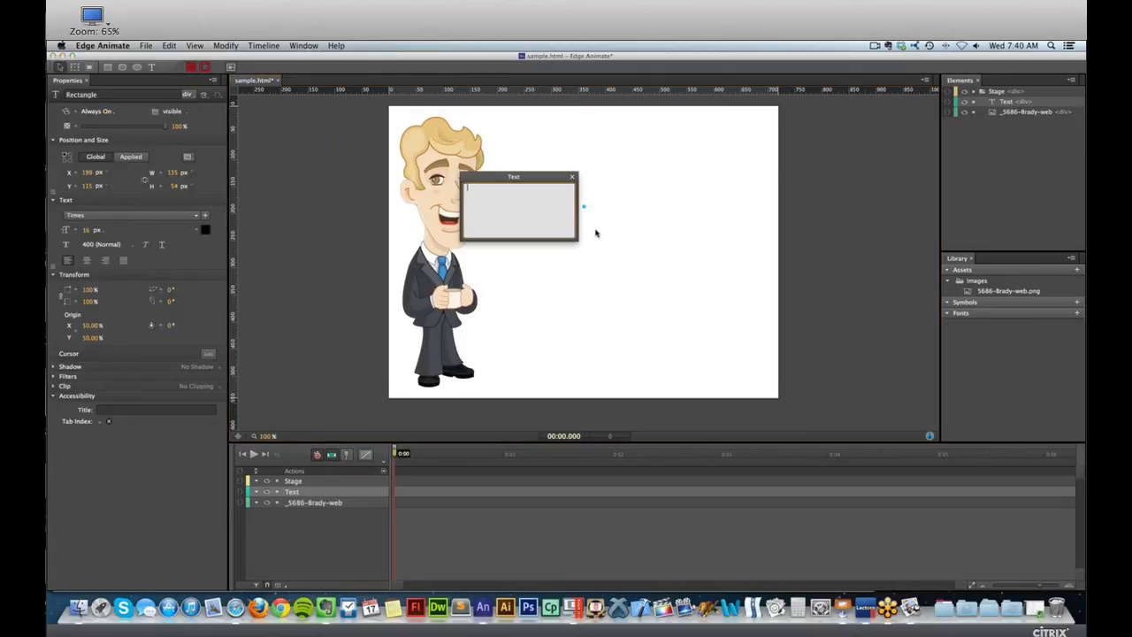
left_click_drag(522, 178, 520, 178)
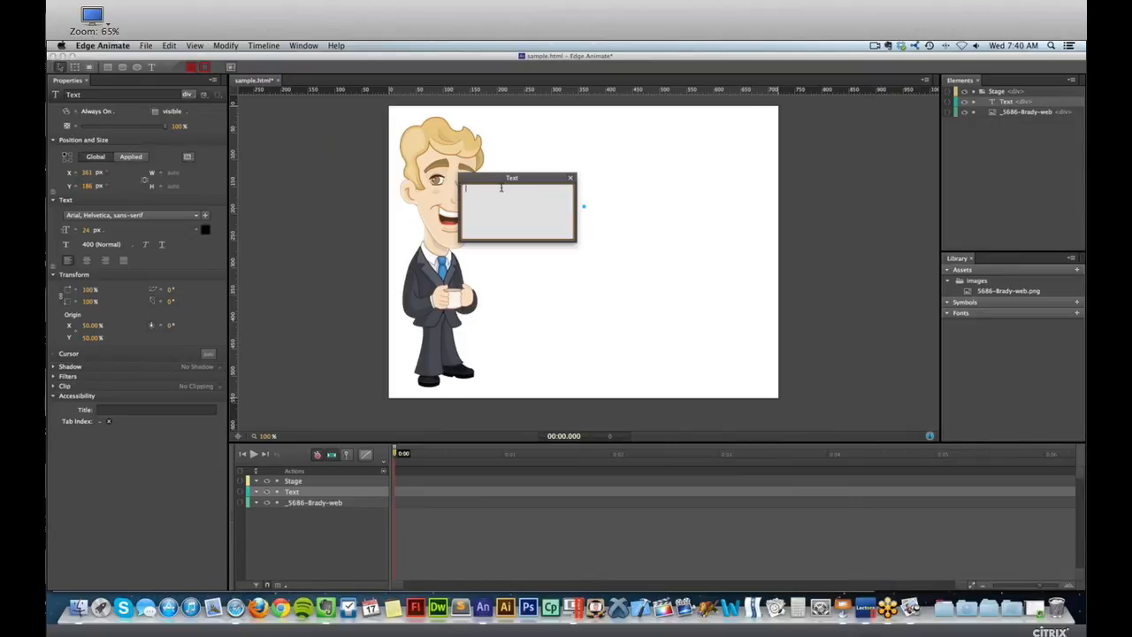
type("THis")
key("BackSpace")
key("BackSpace")
key("BackSpace")
type("his is some text")
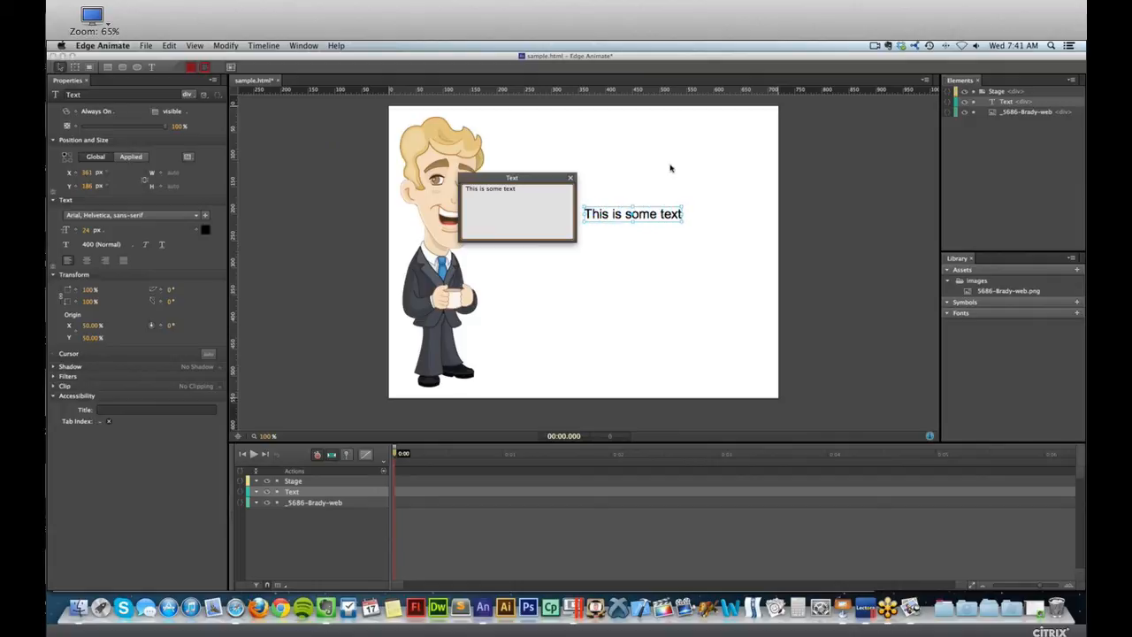
Resize the text box to about 221 × 58 px and move it beside the man's head at about X 176, Y 65.
left_click(735, 170)
left_click_drag(650, 213, 765, 140)
left_click_drag(737, 134, 577, 148)
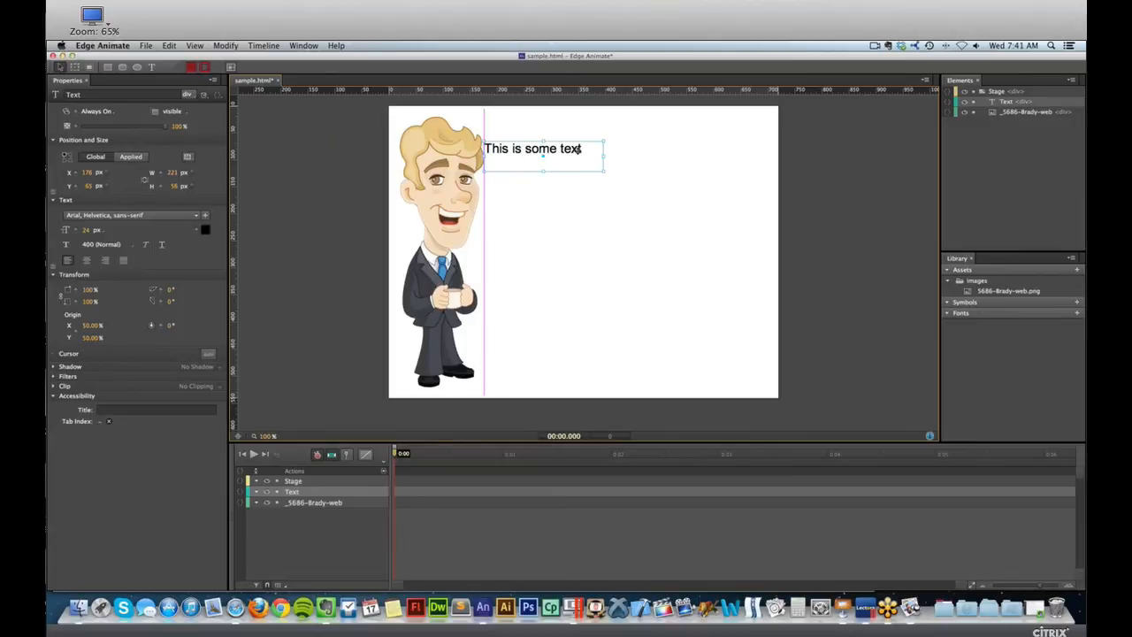
Move the text element to about X 234, Y 63 and add a bullet "•" before "This is some text".
left_click_drag(578, 149, 610, 148)
double_click(609, 148)
type("*")
key("BackSpace")
type("•")
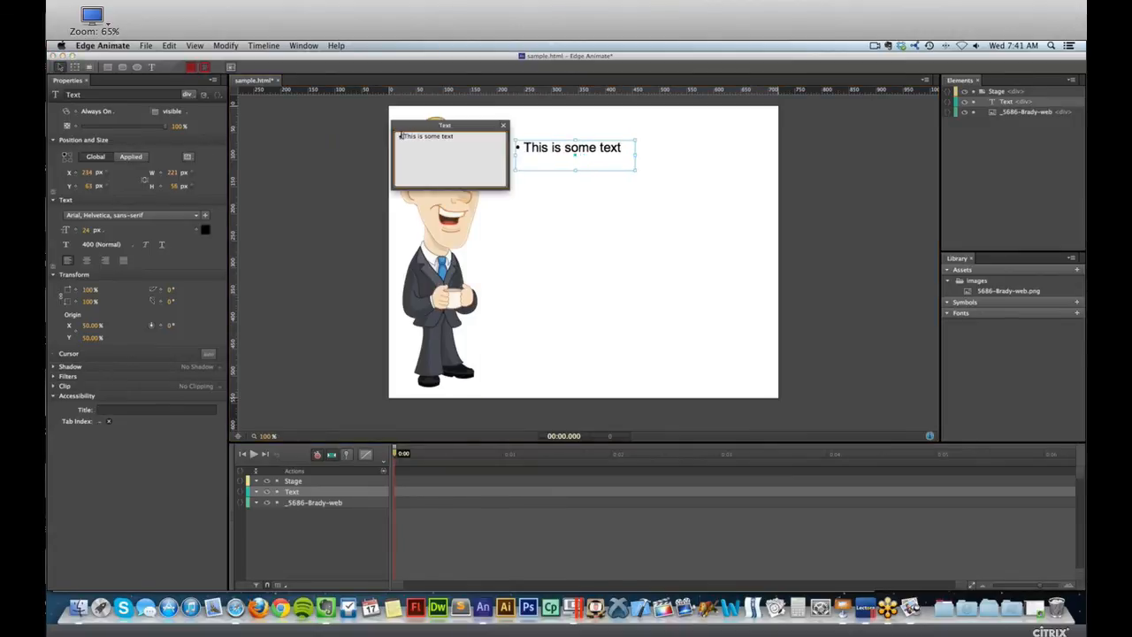
Shorten the text box to about 31 px high and move it to about X 264, Y 168.
left_click(575, 172)
left_click_drag(575, 167, 602, 204)
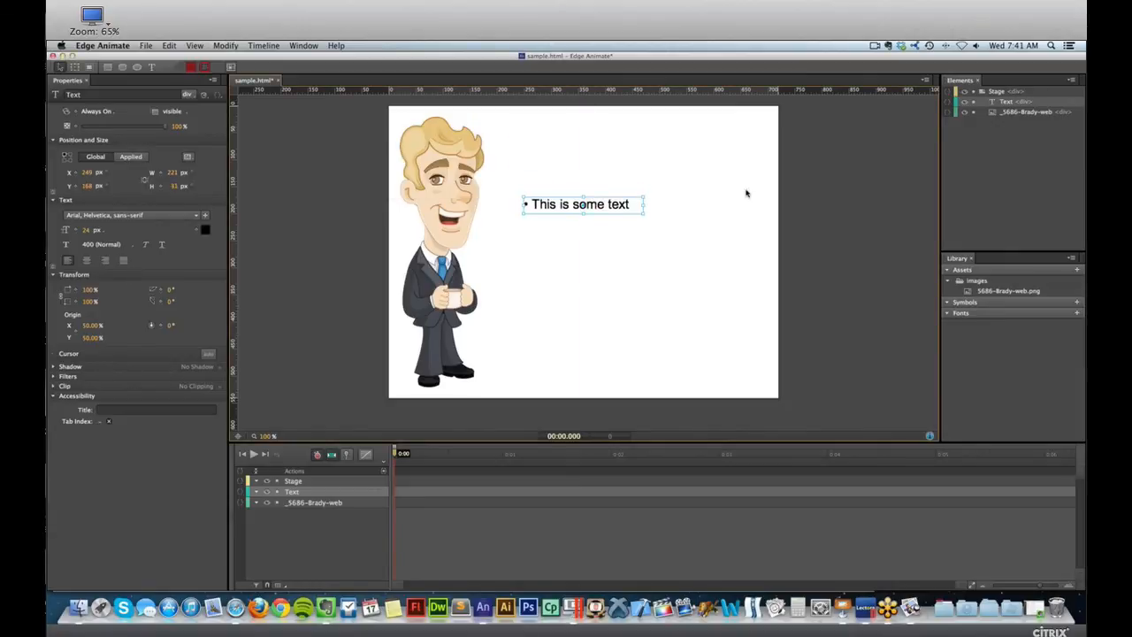
left_click(754, 191)
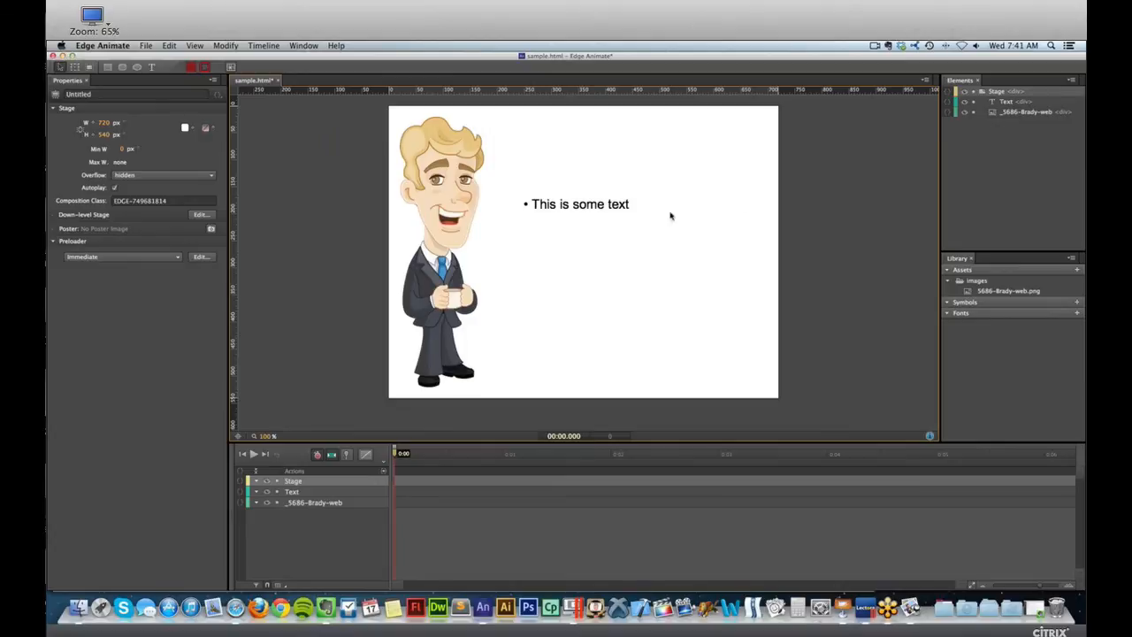
left_click_drag(554, 207, 563, 206)
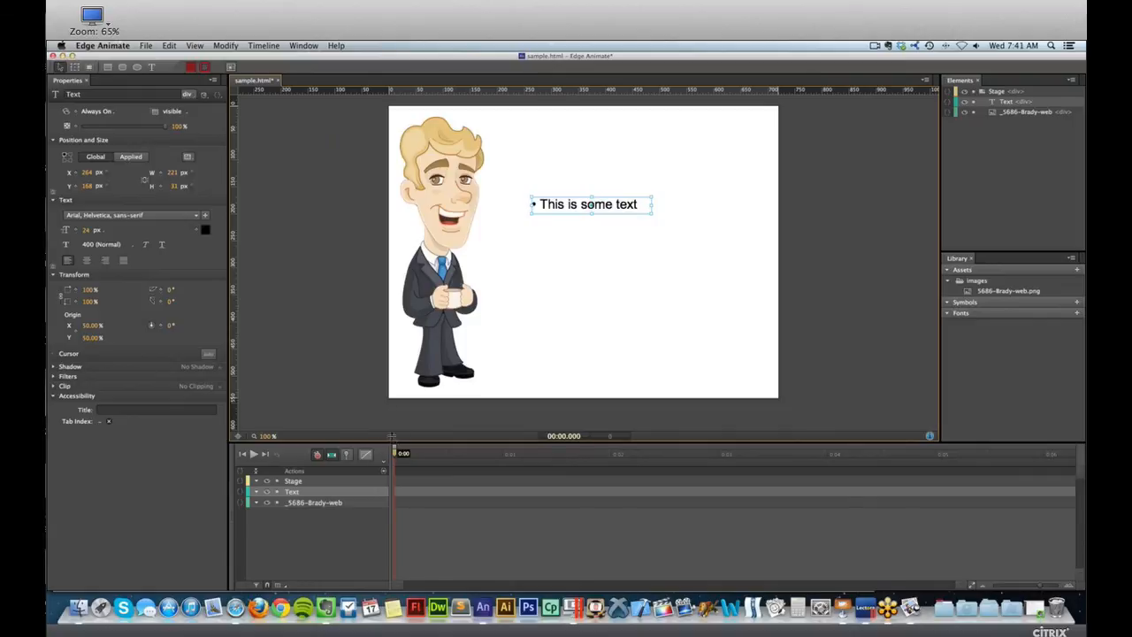
Give the timeline area more height, select the cartoon man and enable Auto-Keyframe Mode.
left_click_drag(394, 439, 394, 421)
left_click(415, 156)
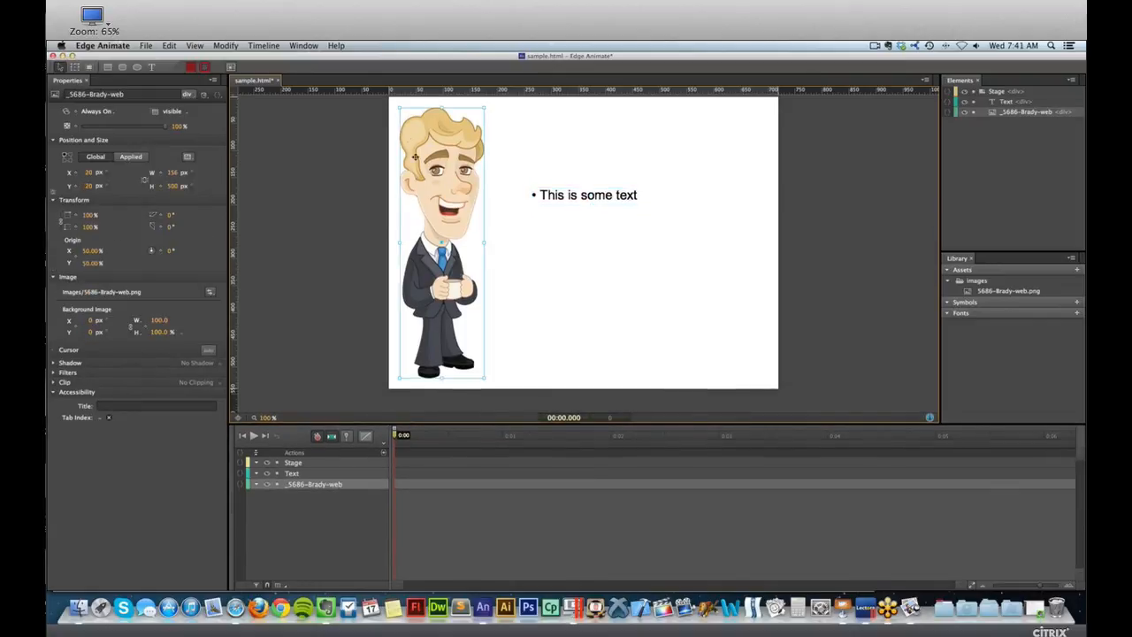
scroll(462, 291, "up", 2)
scroll(463, 291, "down", 2)
scroll(463, 291, "up", 2)
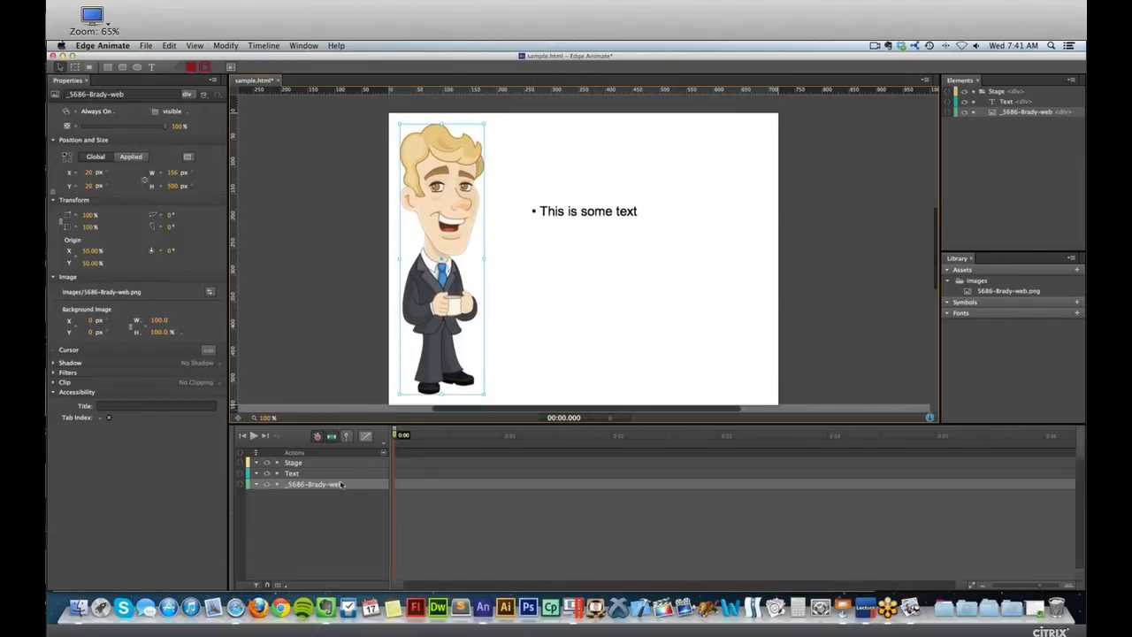
left_click(318, 437)
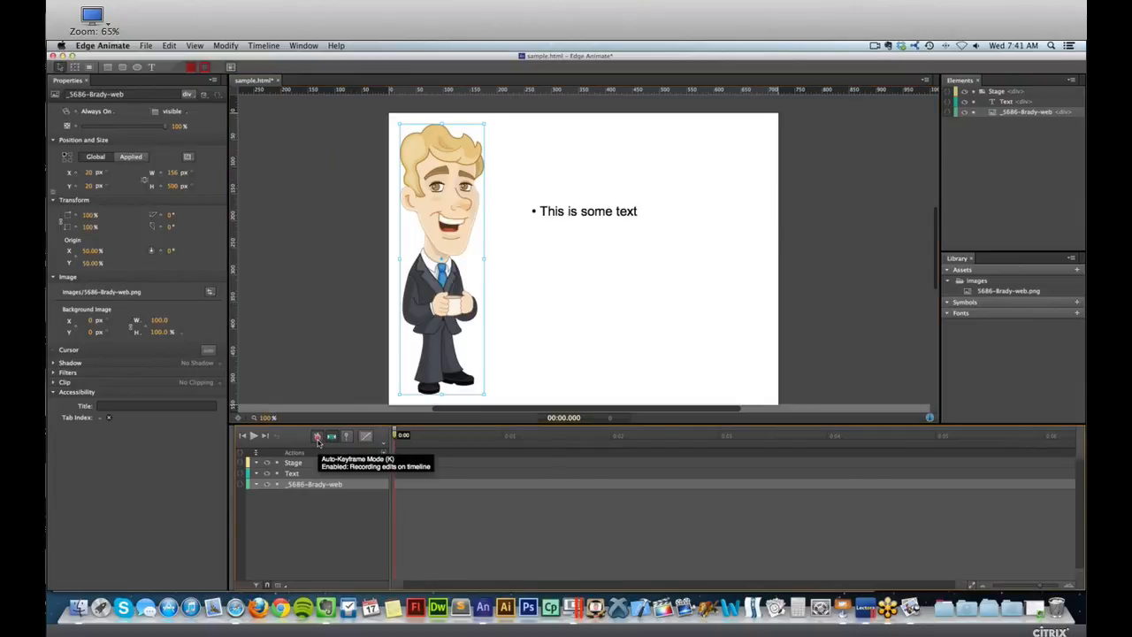
Keyframe the man at X 21 at the timeline start, move him to X 84 at 0:00.500, and undo that last move.
left_click_drag(435, 315, 436, 315)
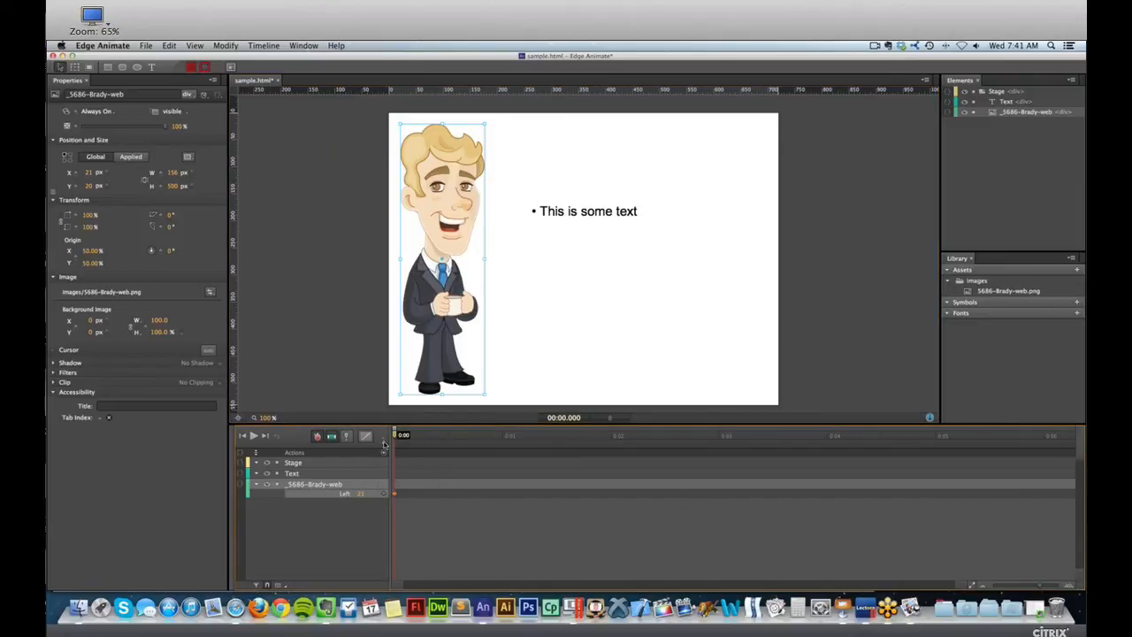
left_click_drag(400, 437, 449, 435)
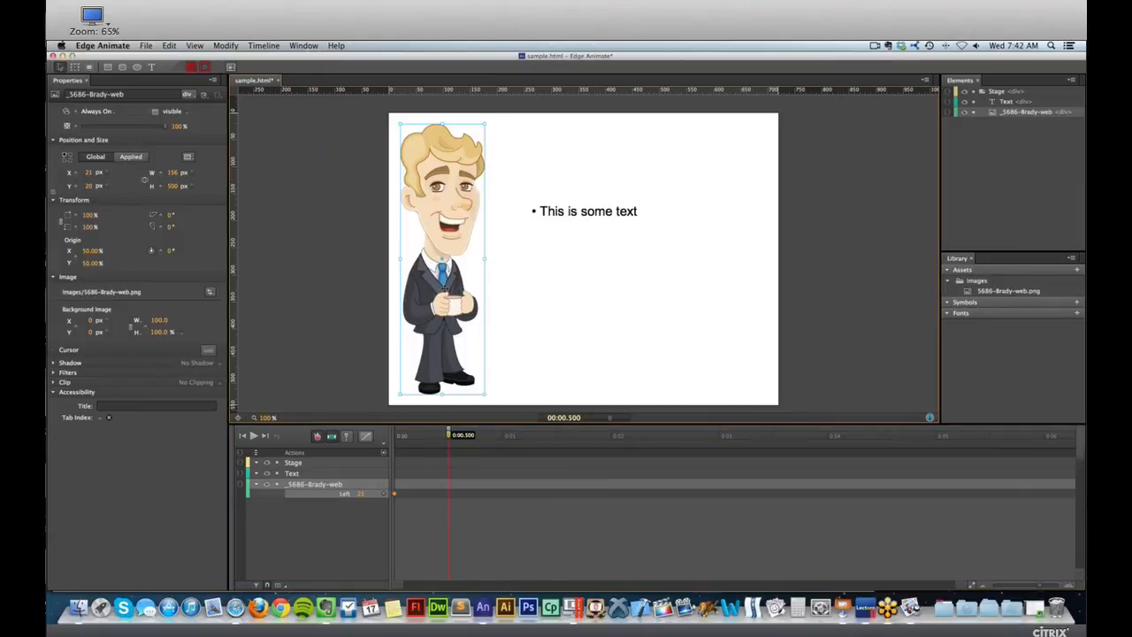
left_click_drag(443, 266, 477, 266)
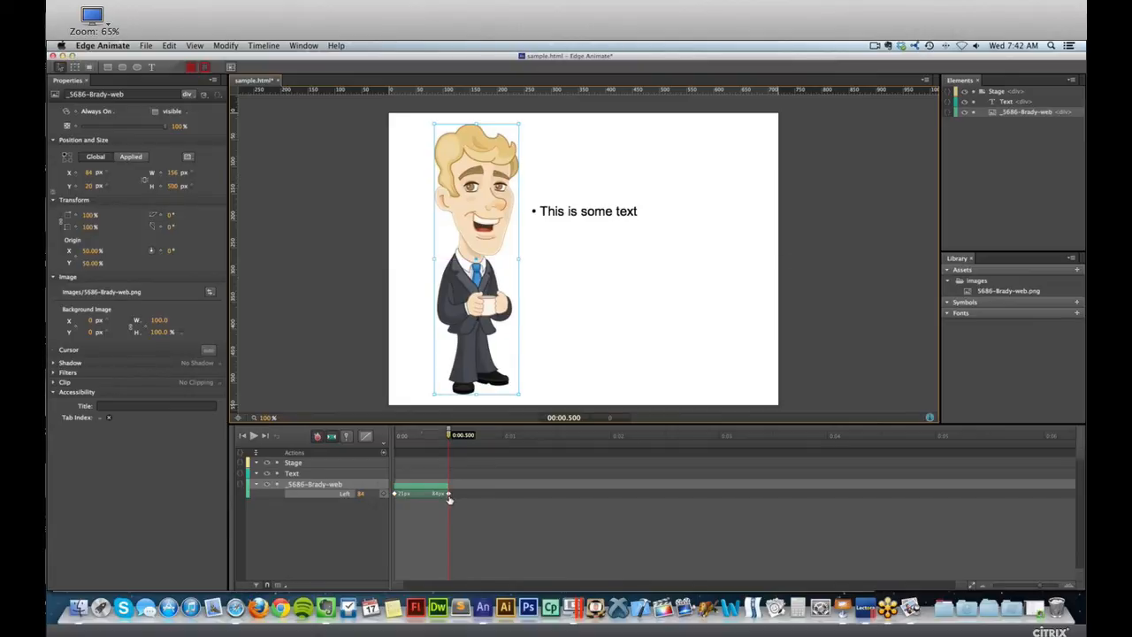
key("super+z")
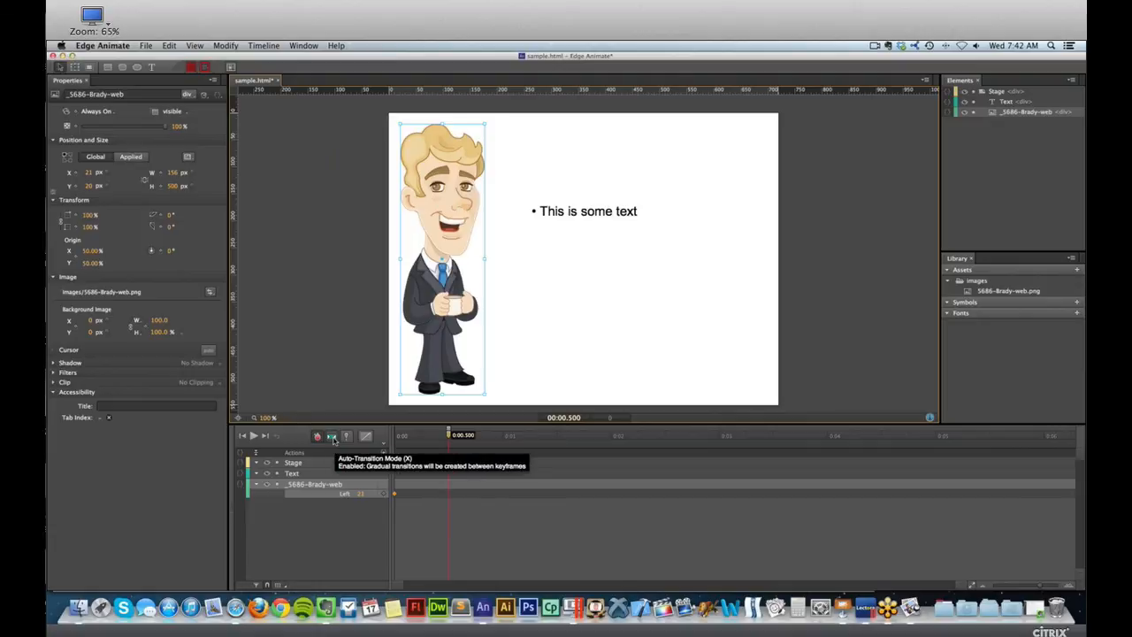
Disable Auto-Transition Mode, move the man to X 44 at 0:00.500, preview in the browser, and undo the move.
left_click(334, 439)
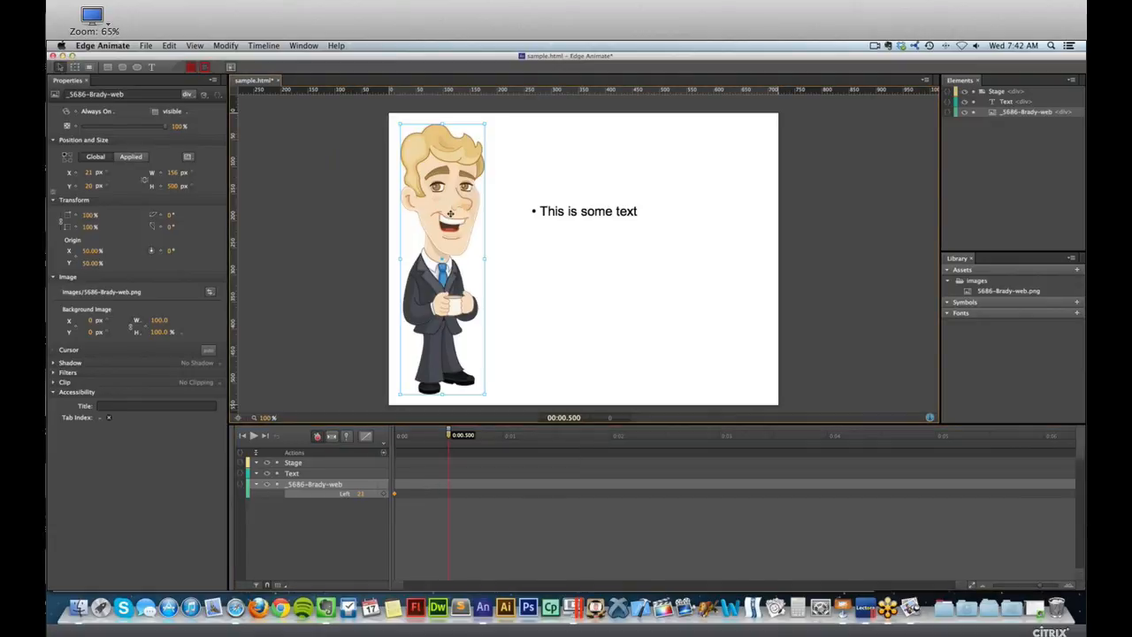
left_click_drag(446, 216, 459, 217)
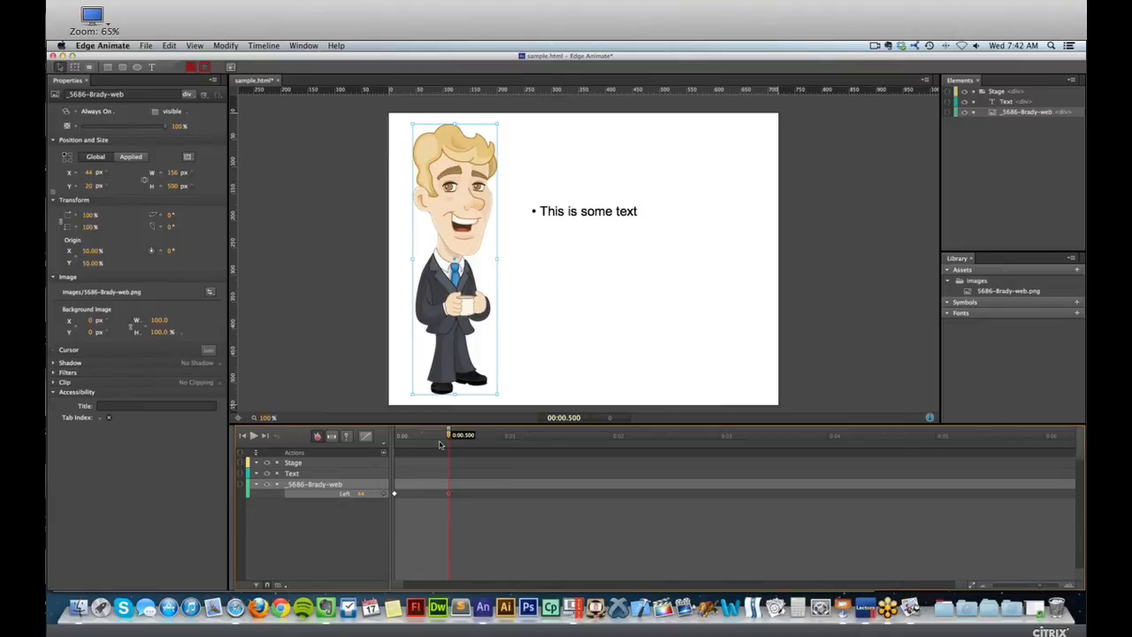
key("super+Return")
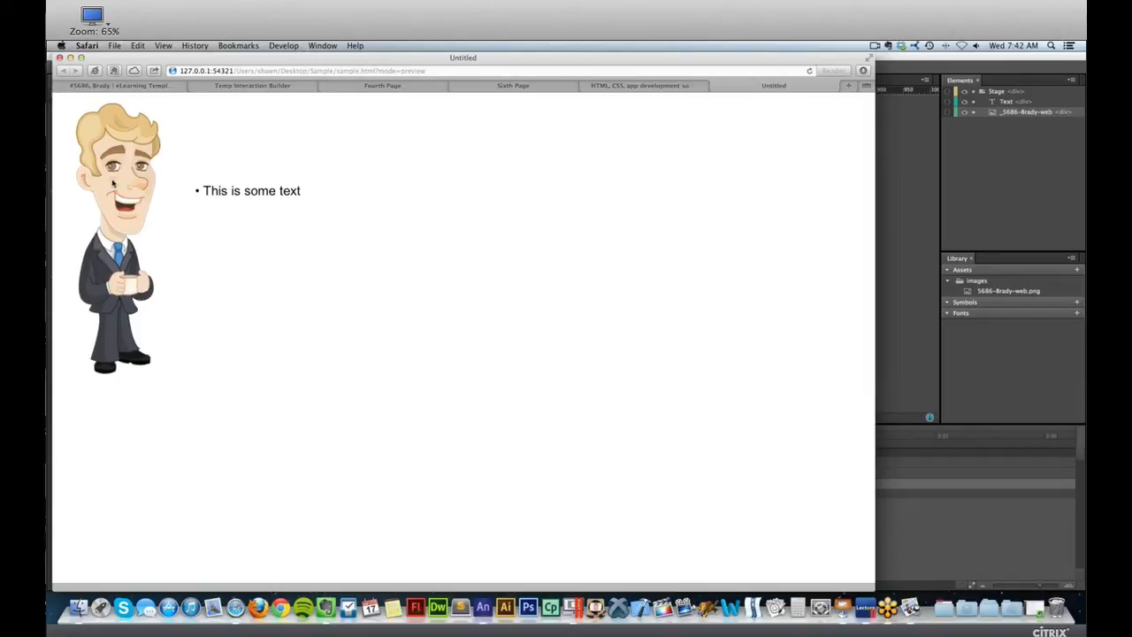
left_click(899, 220)
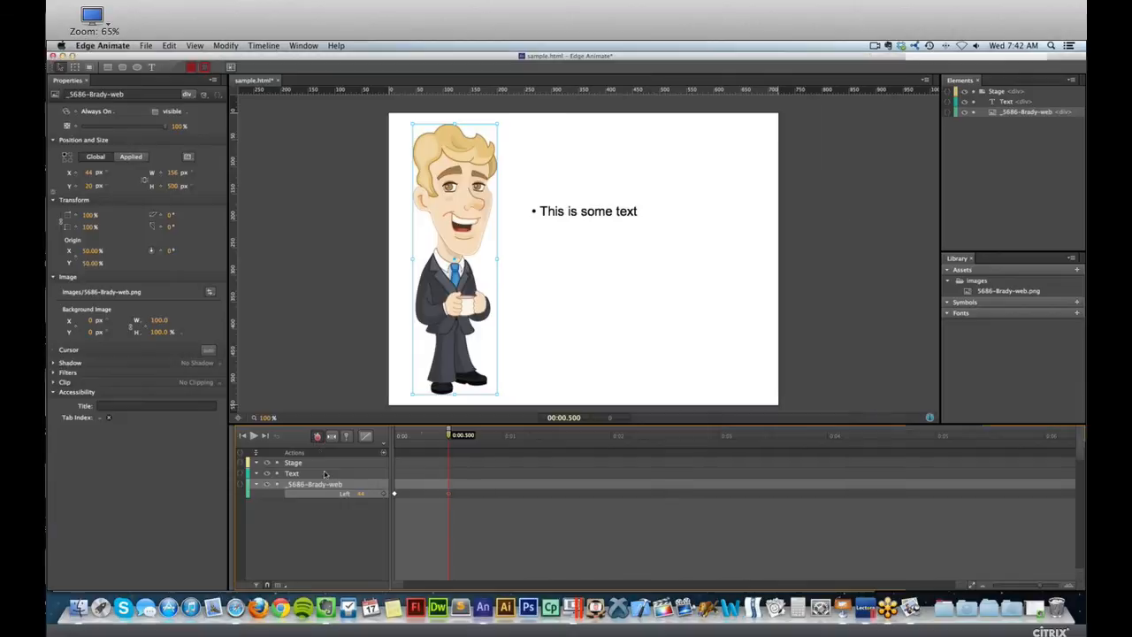
key("super+z")
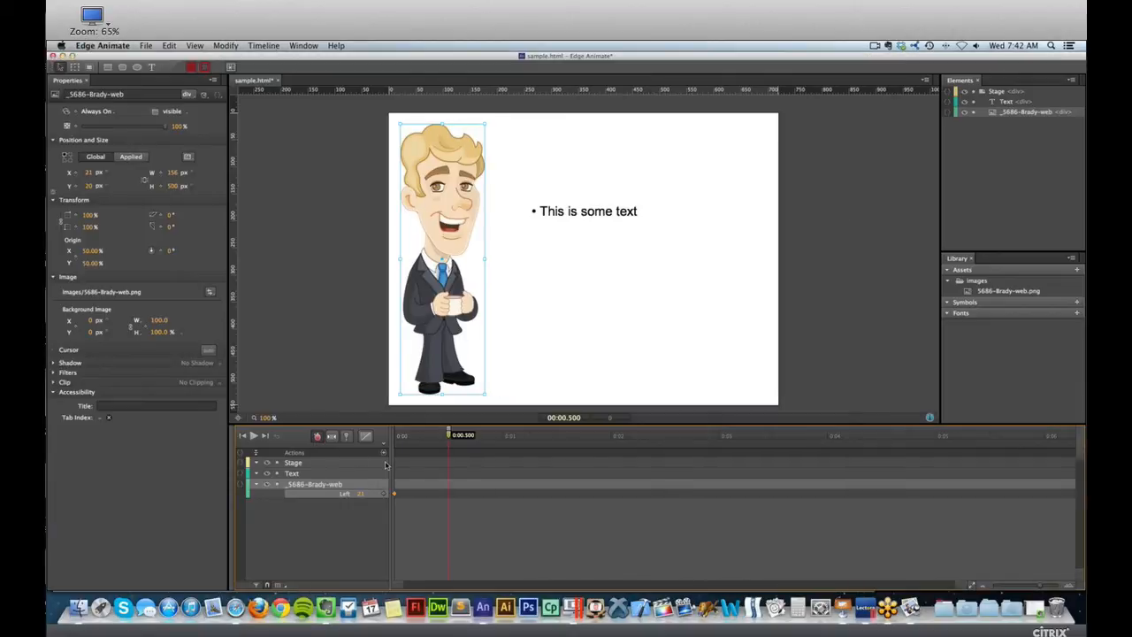
Re-enable Auto-Transition Mode, move the man to X 51 at 0:00.500, preview the transition in Safari and close the preview pages.
left_click(332, 437)
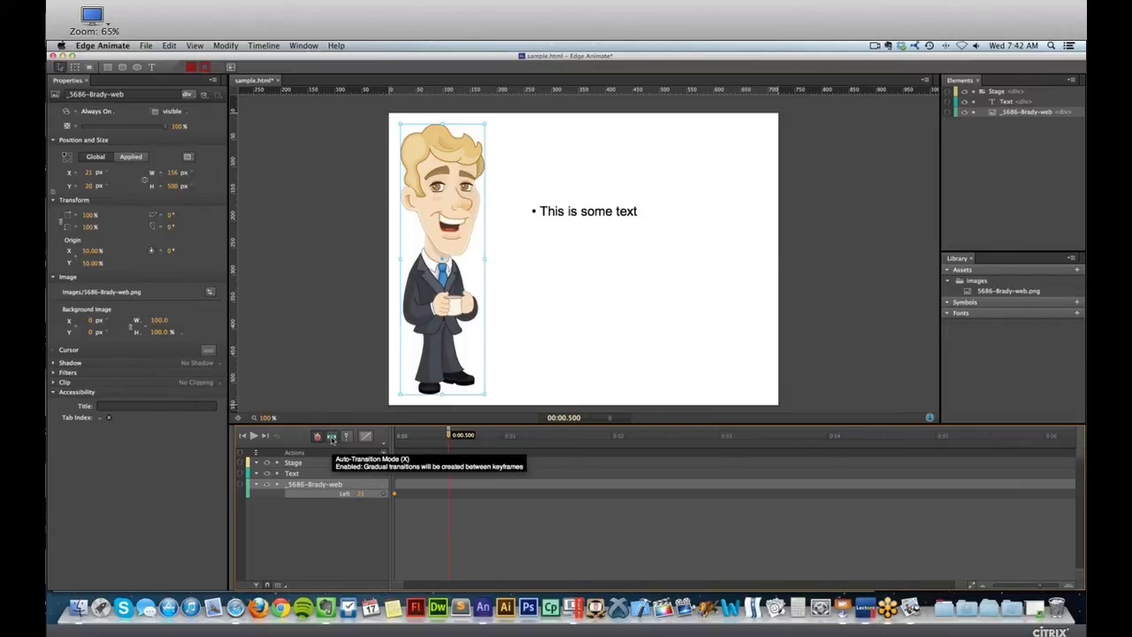
left_click_drag(443, 248, 462, 248)
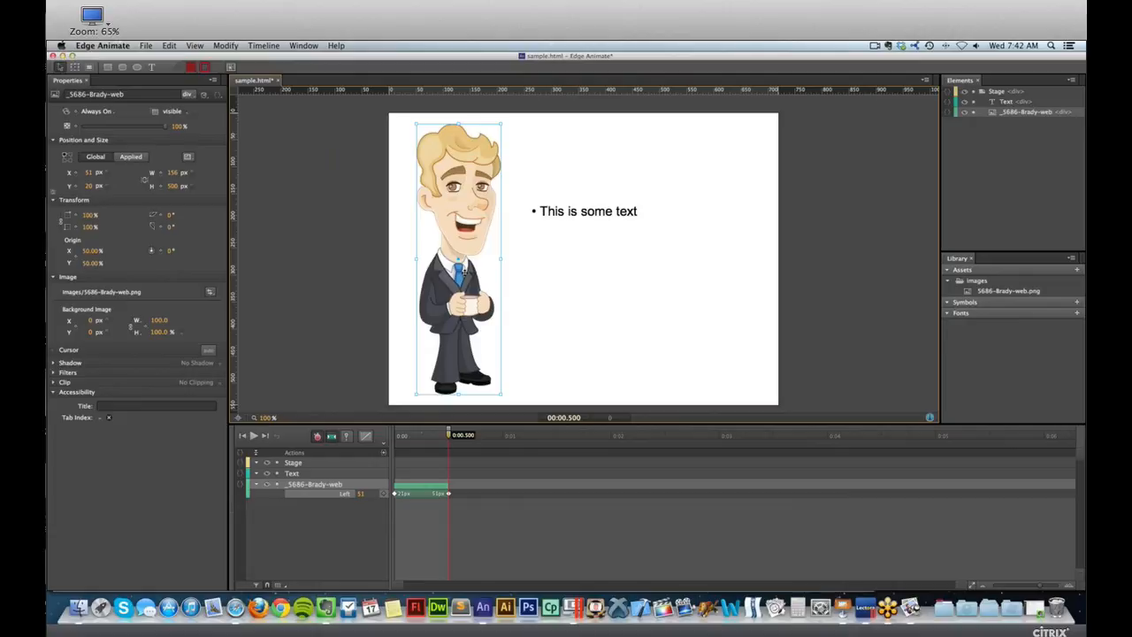
key("super+Return")
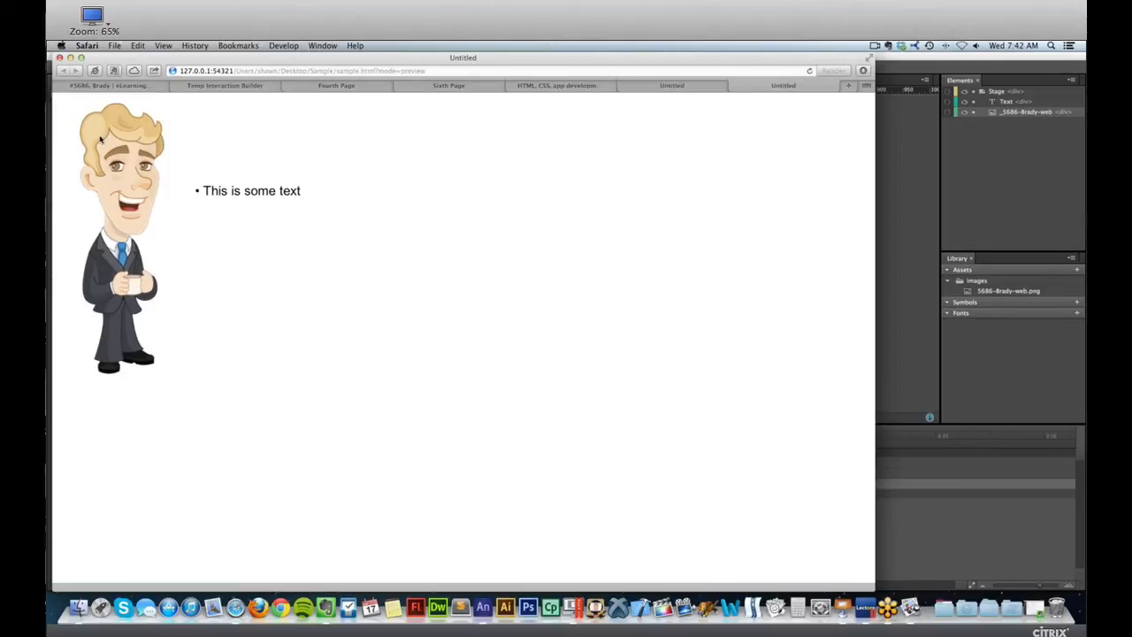
key("super+w")
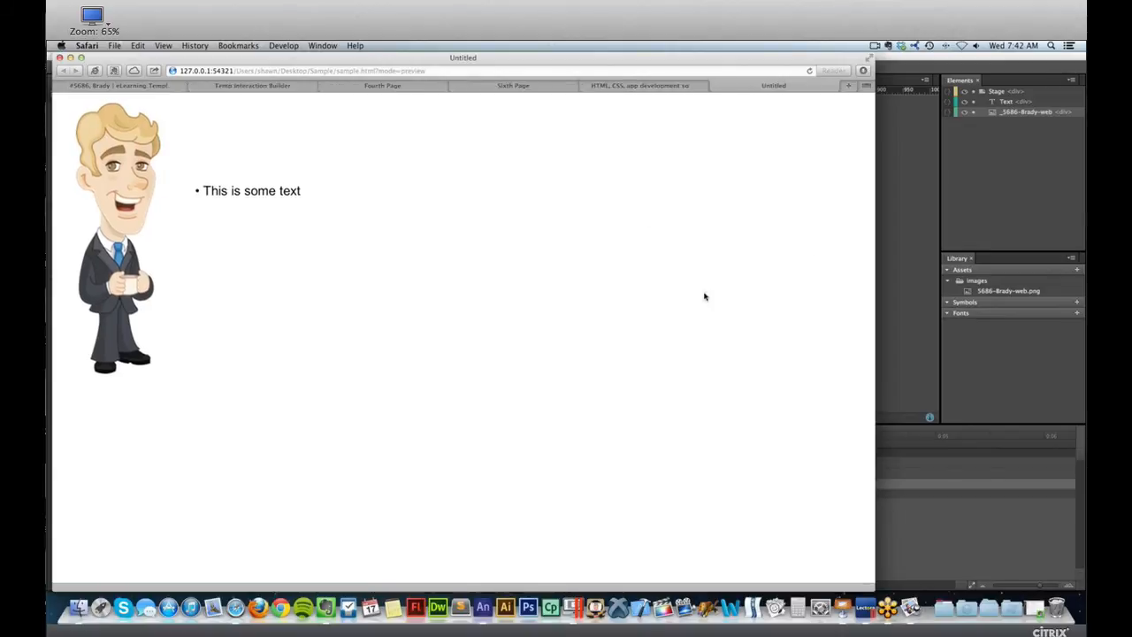
key("super+w")
Extend the man's animation to X 155 at about 0:00.956 and X 44, Y 11 at about 0:01.561, and preview it in the browser.
left_click(440, 489)
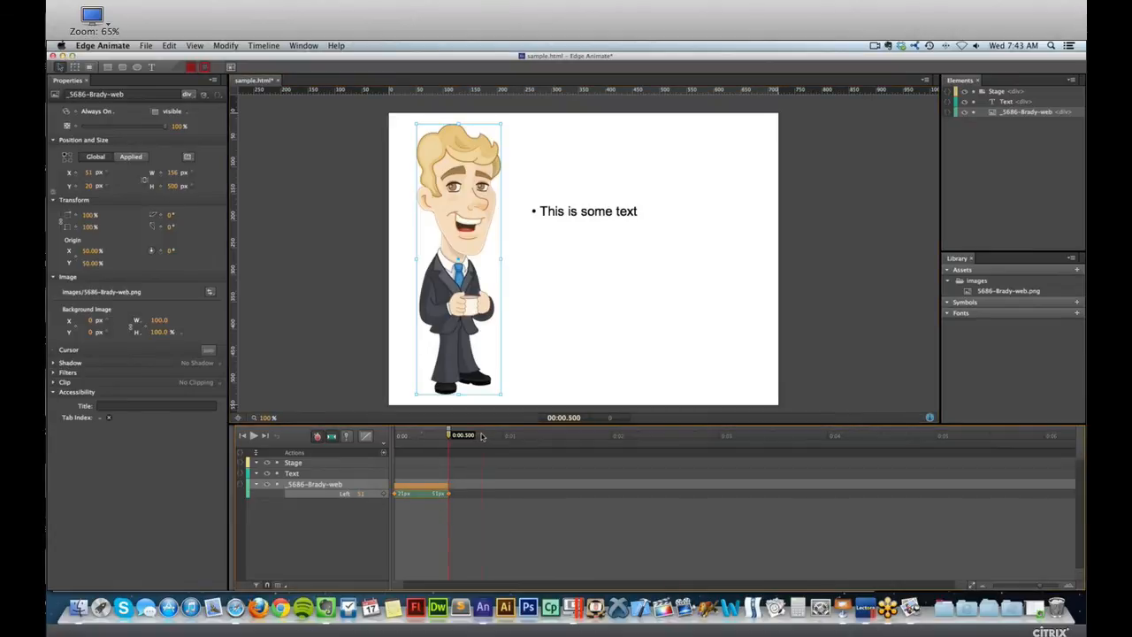
left_click_drag(478, 435, 497, 435)
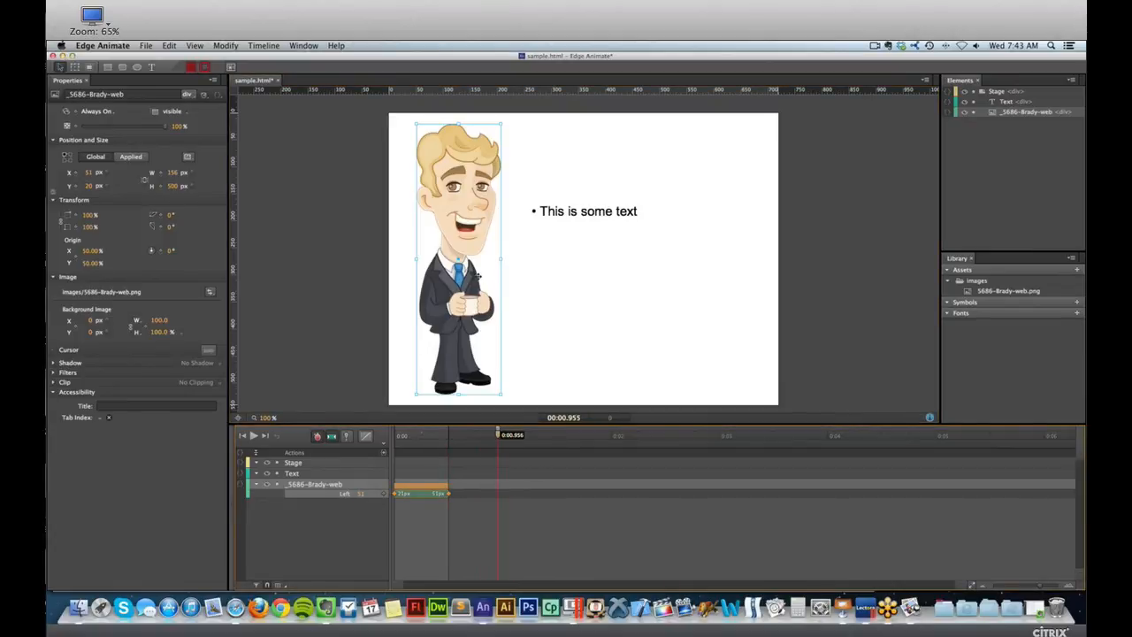
left_click_drag(469, 270, 526, 271)
left_click_drag(501, 435, 563, 436)
left_click_drag(487, 295, 427, 290)
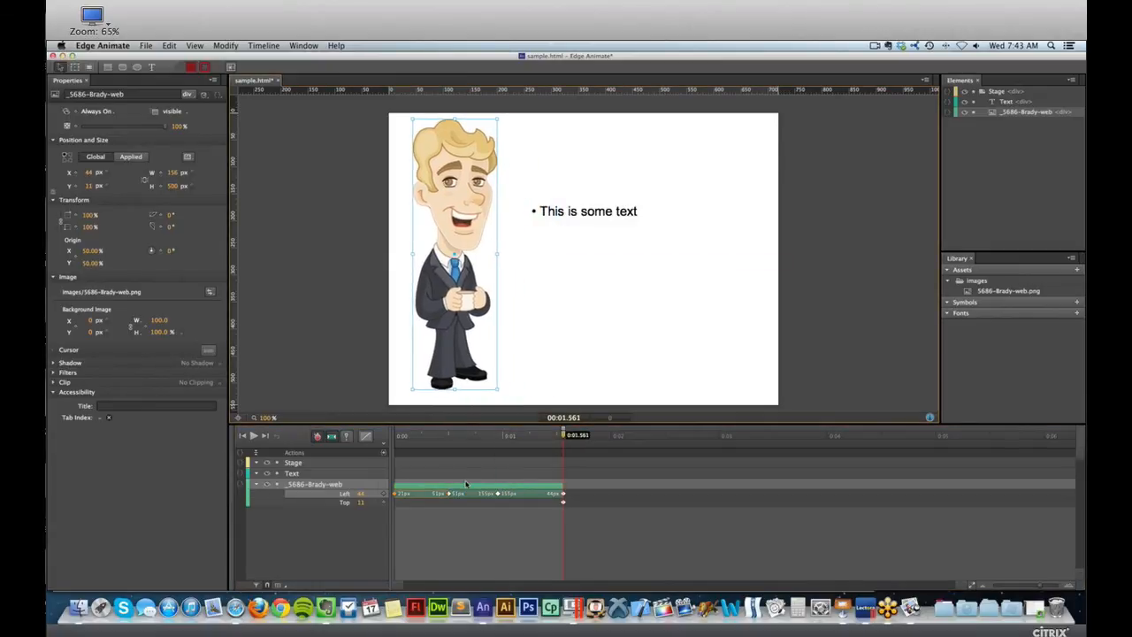
key("super+Return")
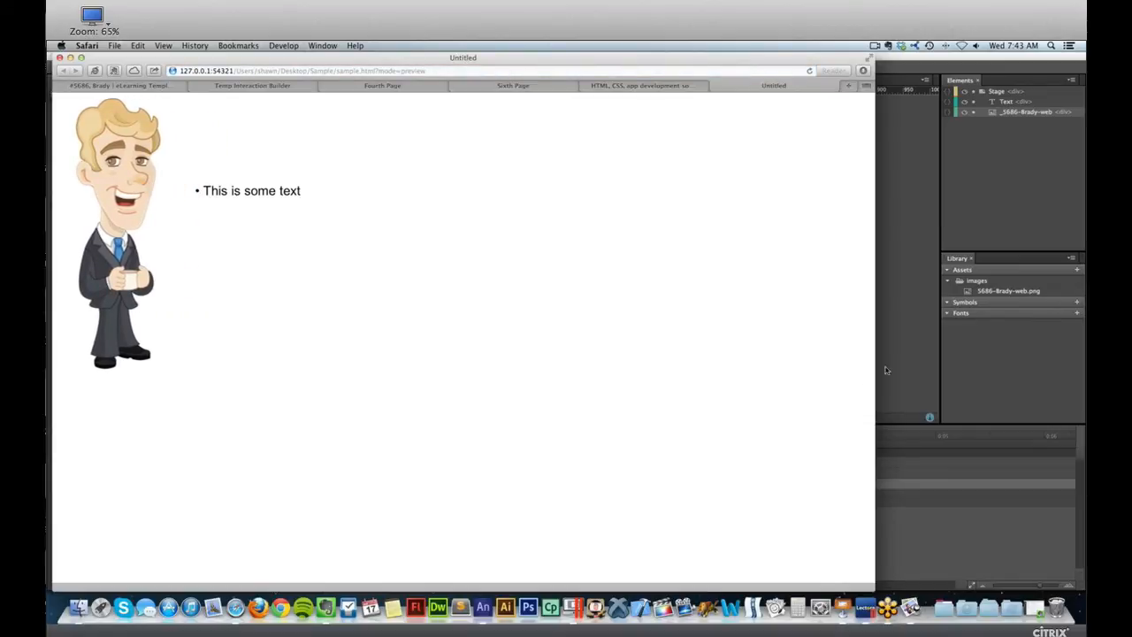
Return to Edge Animate and undo all of the man's keyframed moves.
left_click(918, 359)
key("super+z")
key("super+z")
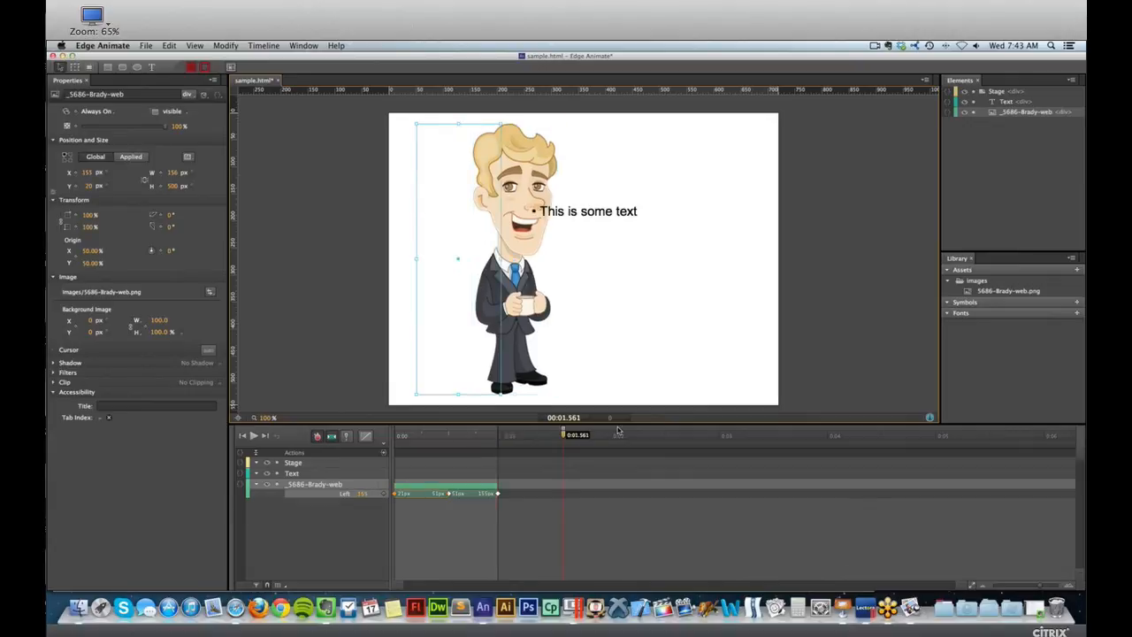
key("super+z")
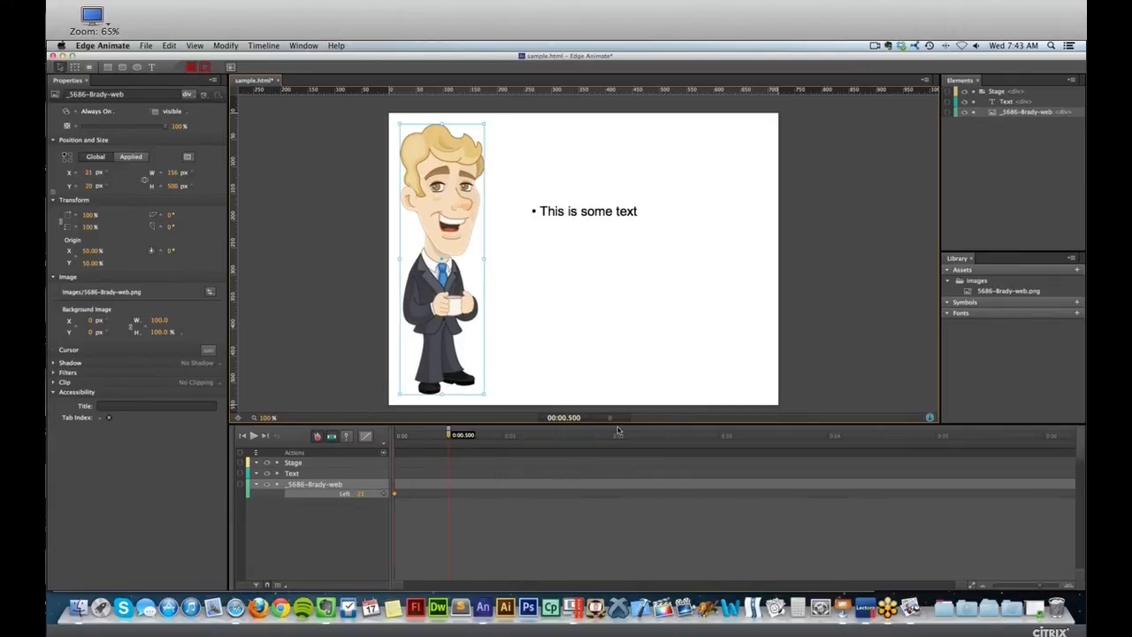
key("super+z")
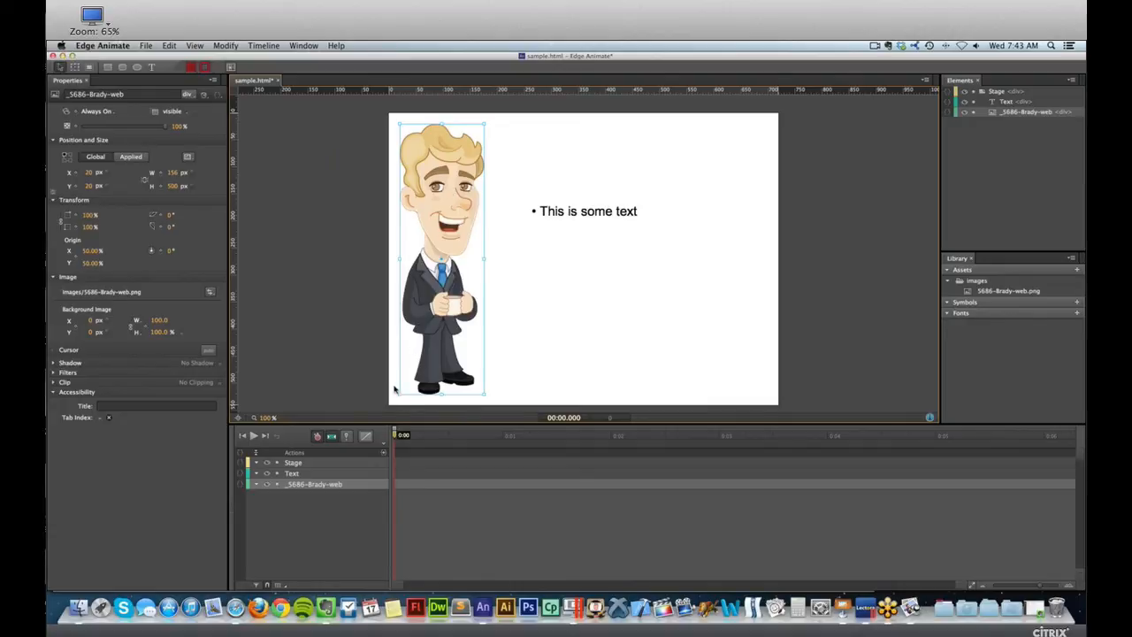
Try toggling the Pin on and off while moving the playhead, and leave the playhead at 0:00.250.
left_click_drag(399, 436, 426, 439)
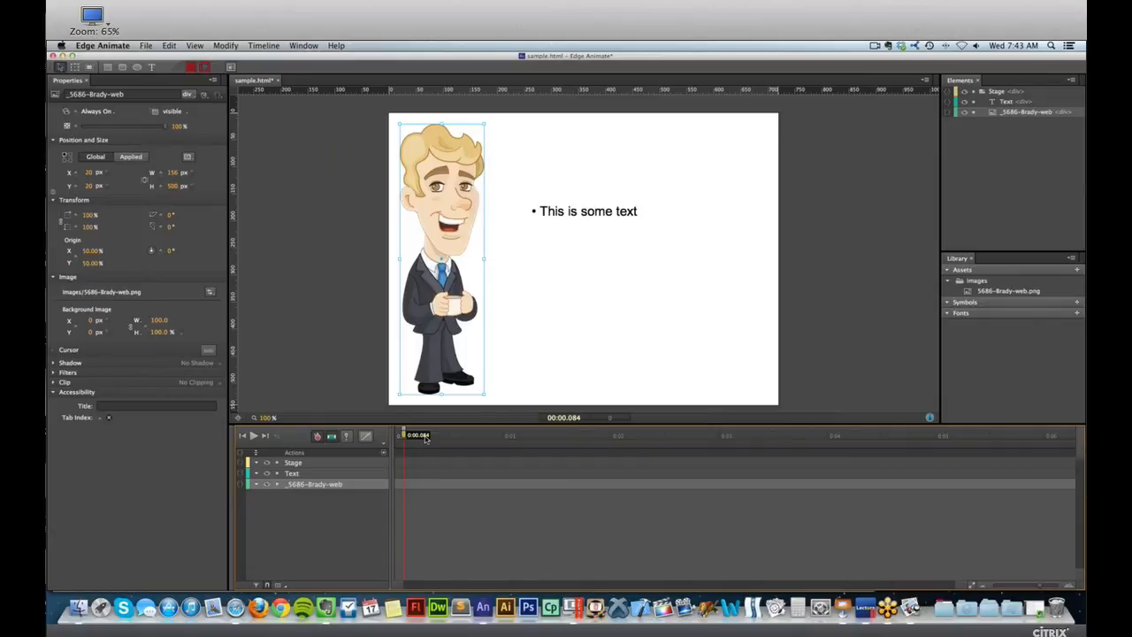
left_click(348, 437)
left_click(351, 439)
left_click_drag(403, 438, 903, 433)
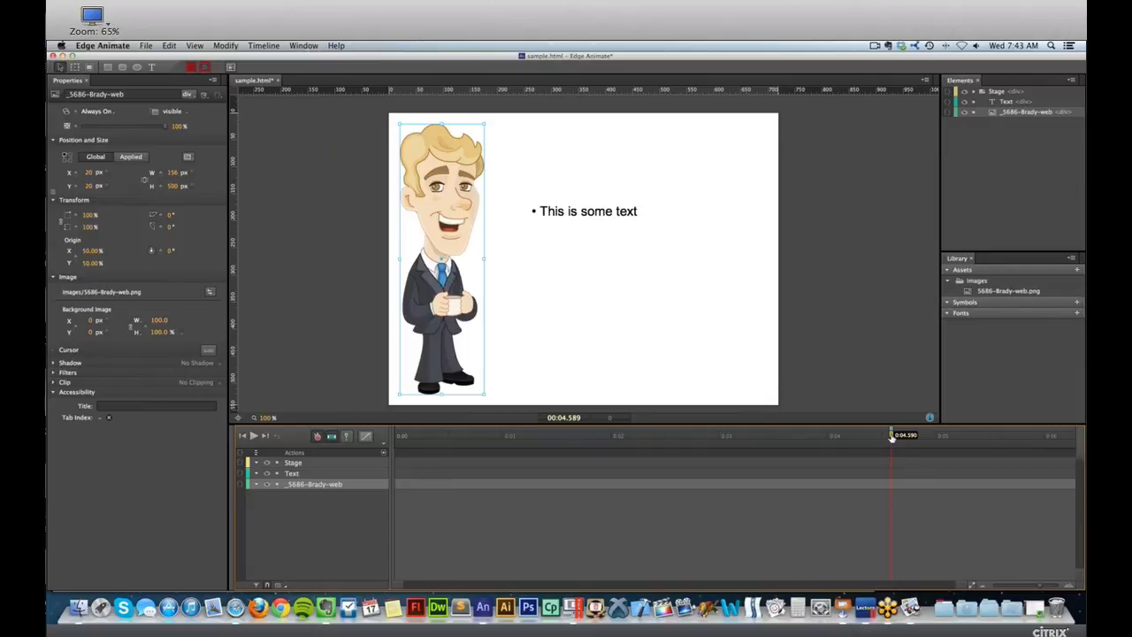
left_click(346, 437)
left_click_drag(889, 437, 423, 444)
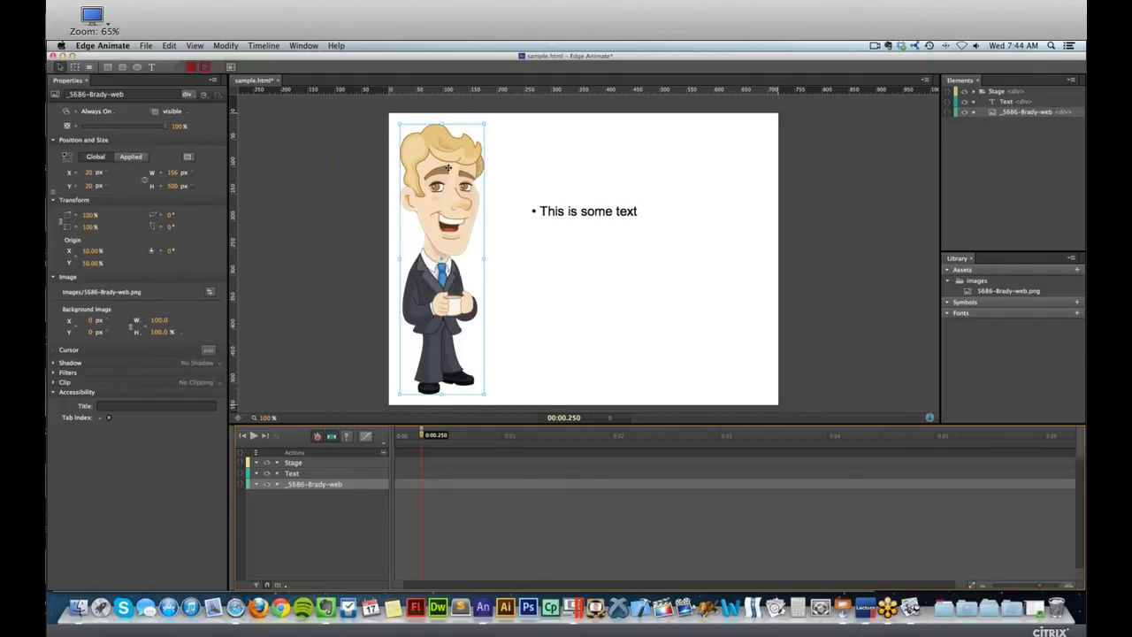
Try moving the cartoon man off the stage past its left edge to about X -185, and undo the move.
left_click_drag(449, 168, 335, 176)
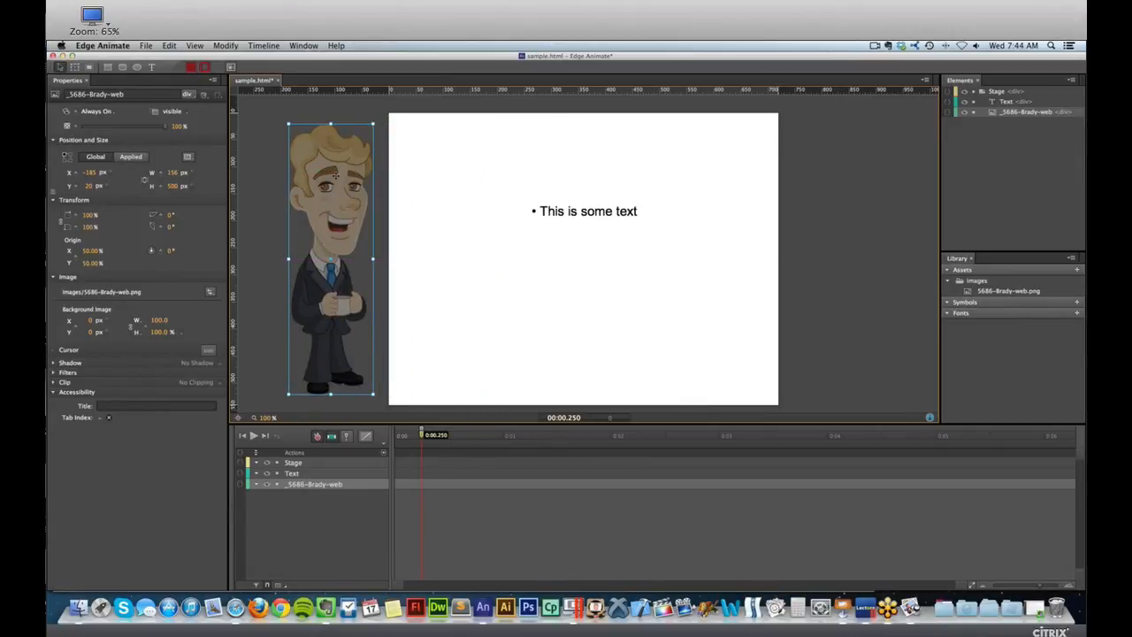
key("super+z")
key("super+z")
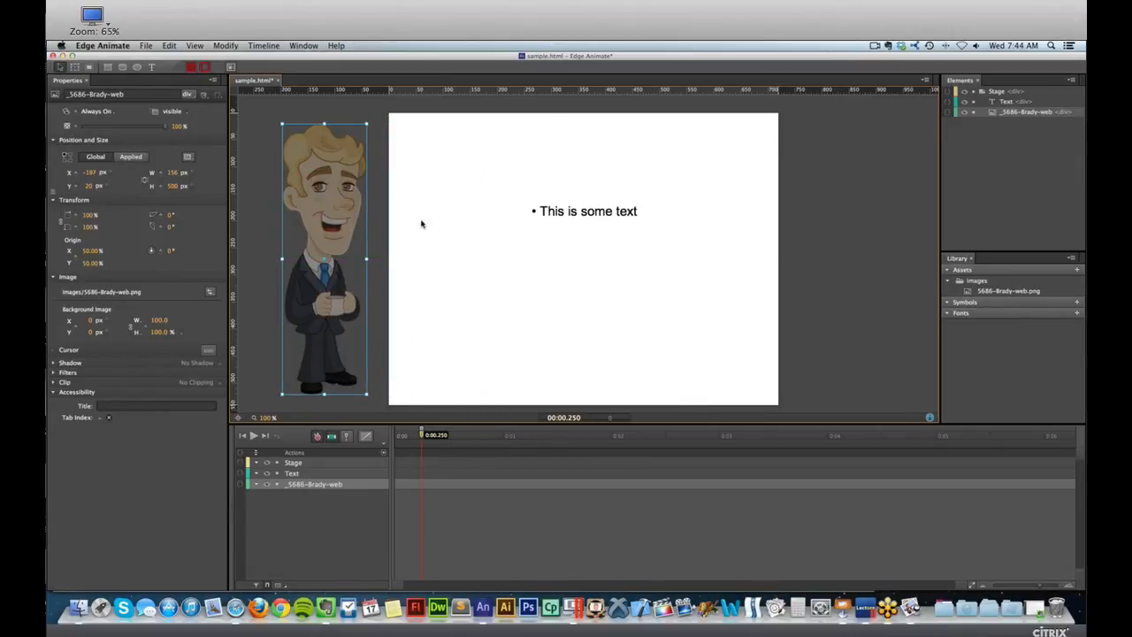
Select the bulleted text and set the playhead at 0:00 with the Pin at 0:00.500.
left_click(572, 211)
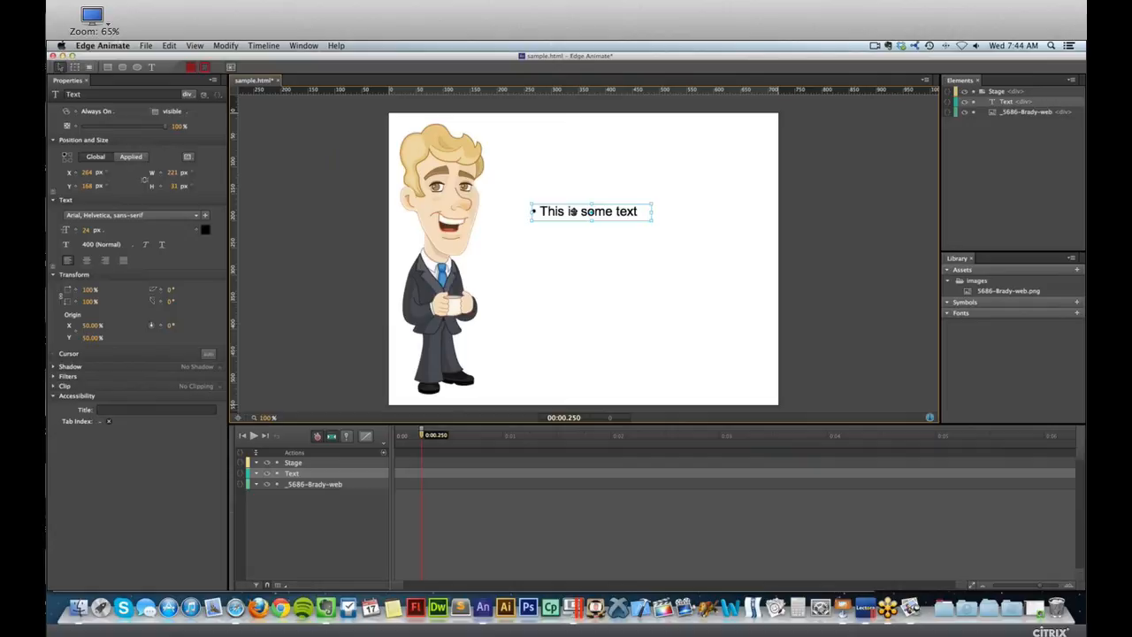
left_click_drag(420, 440, 429, 437)
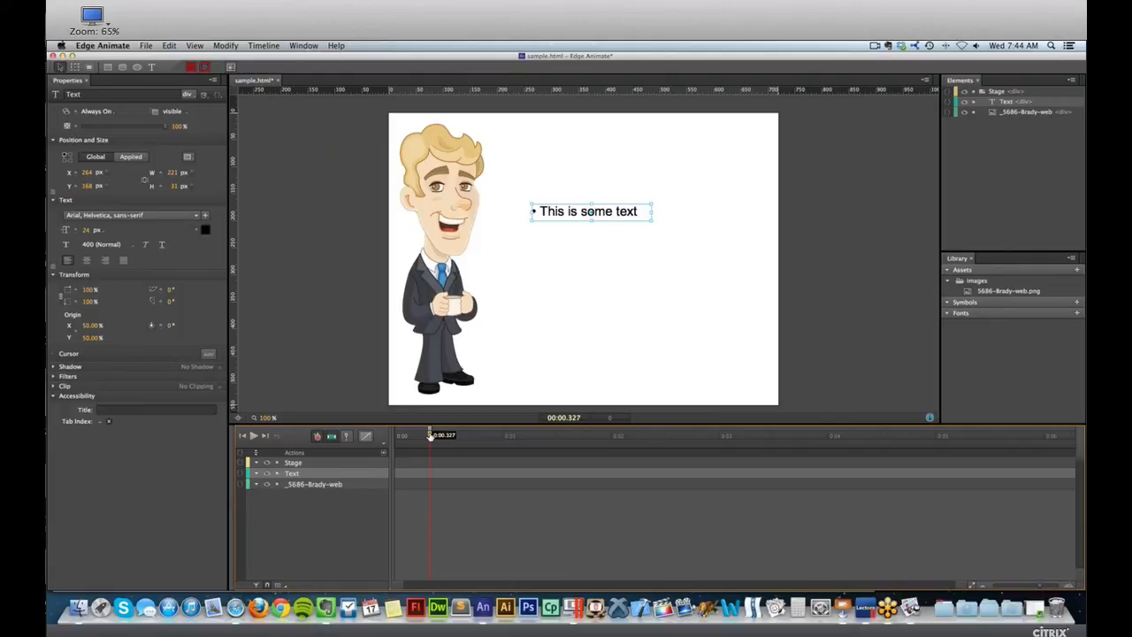
left_click_drag(430, 438, 436, 437)
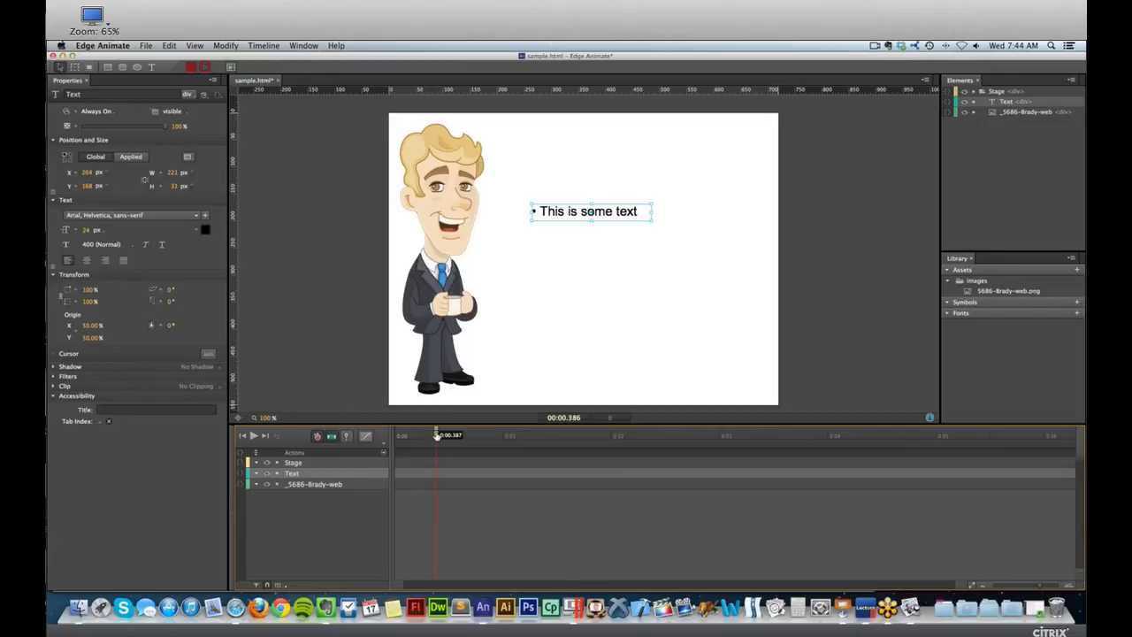
left_click_drag(436, 435, 440, 437)
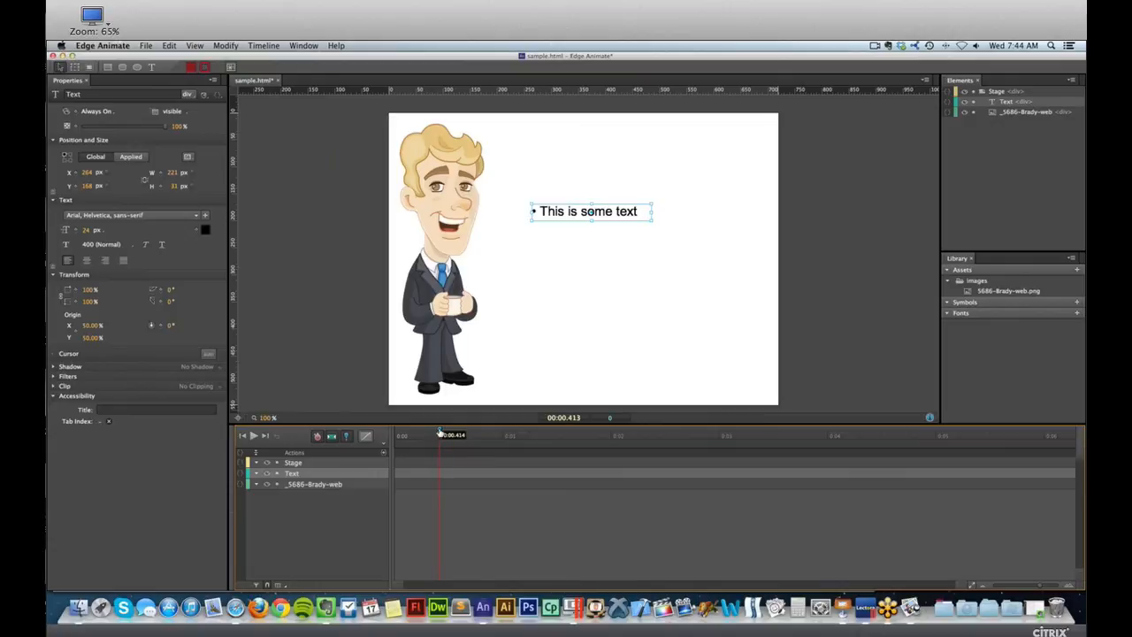
left_click_drag(440, 433, 449, 434)
left_click_drag(447, 434, 382, 435)
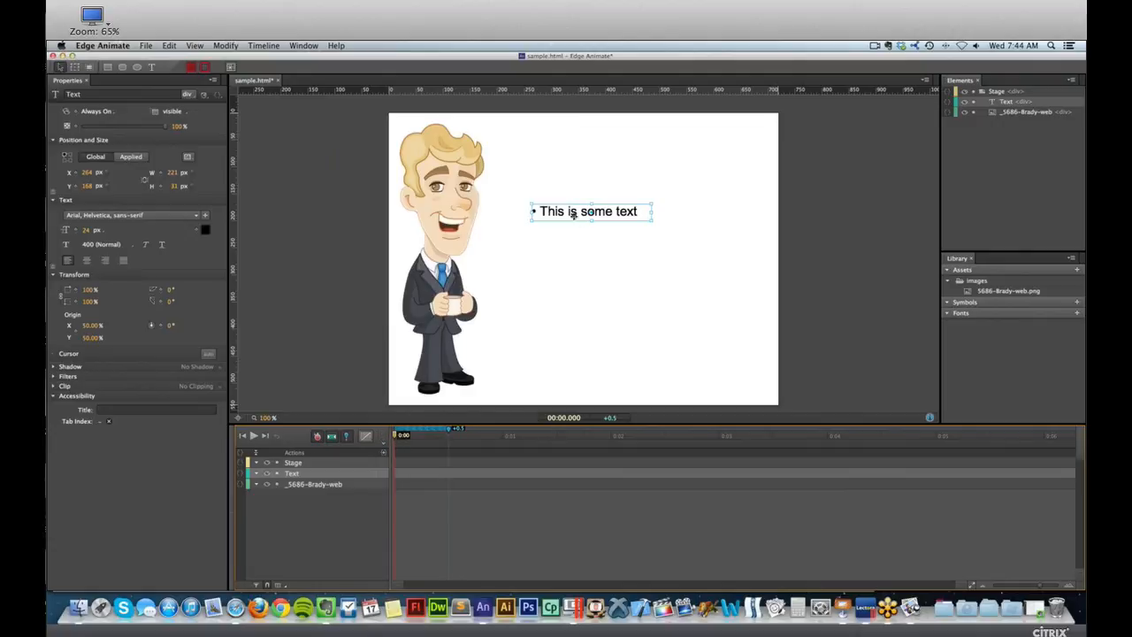
Animate the text in from beyond the stage's right edge at X 747, turn the Pin off, and scrub to 0:00.500.
left_click_drag(571, 213, 833, 213)
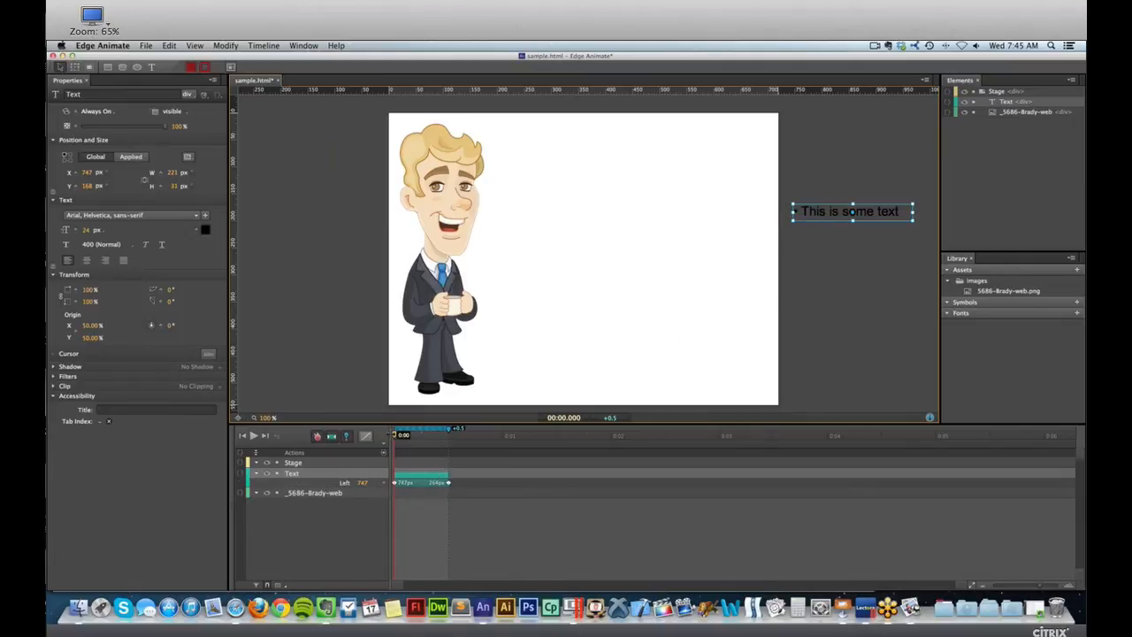
double_click(395, 438)
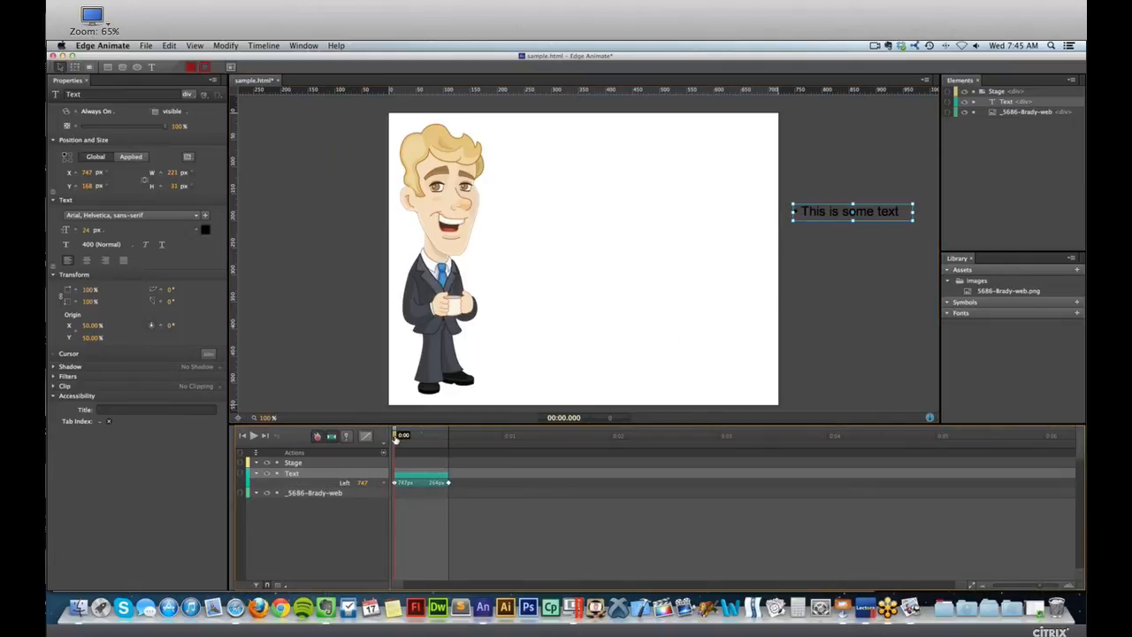
left_click_drag(395, 439, 449, 443)
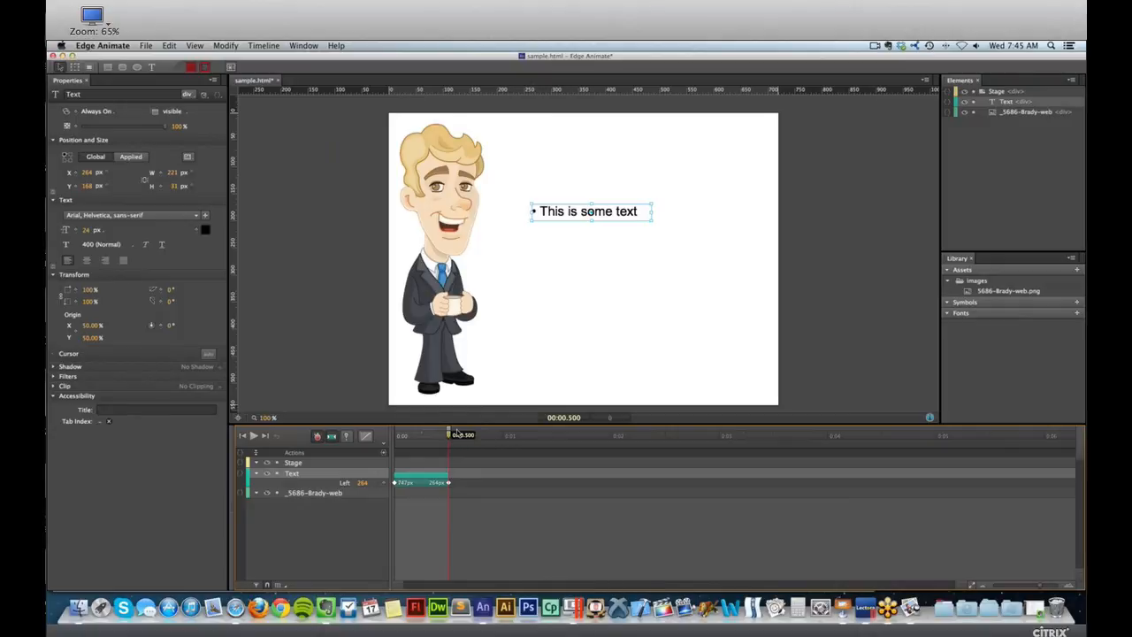
Preview the text's slide-in in the browser, then return to Edge Animate and undo it.
key("super+Return")
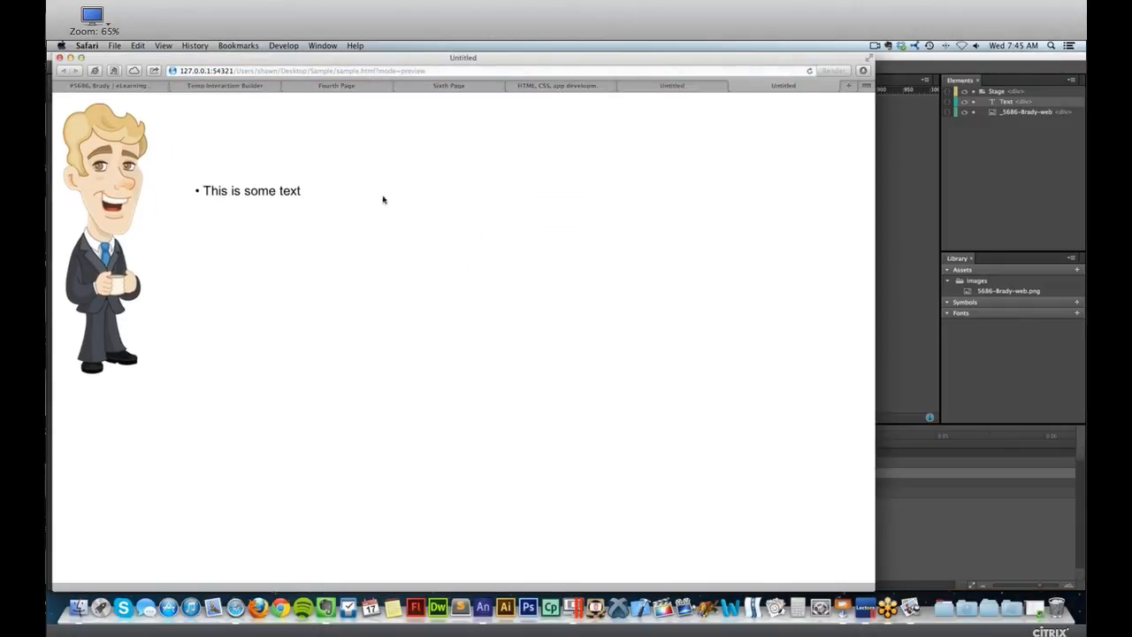
left_click(926, 229)
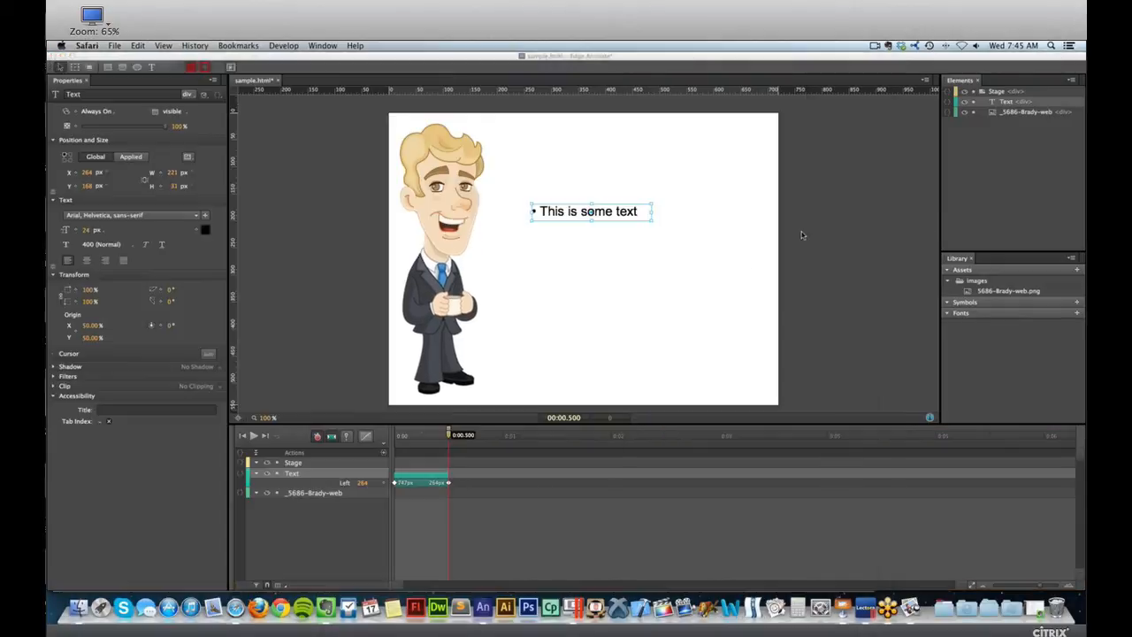
key("super+z")
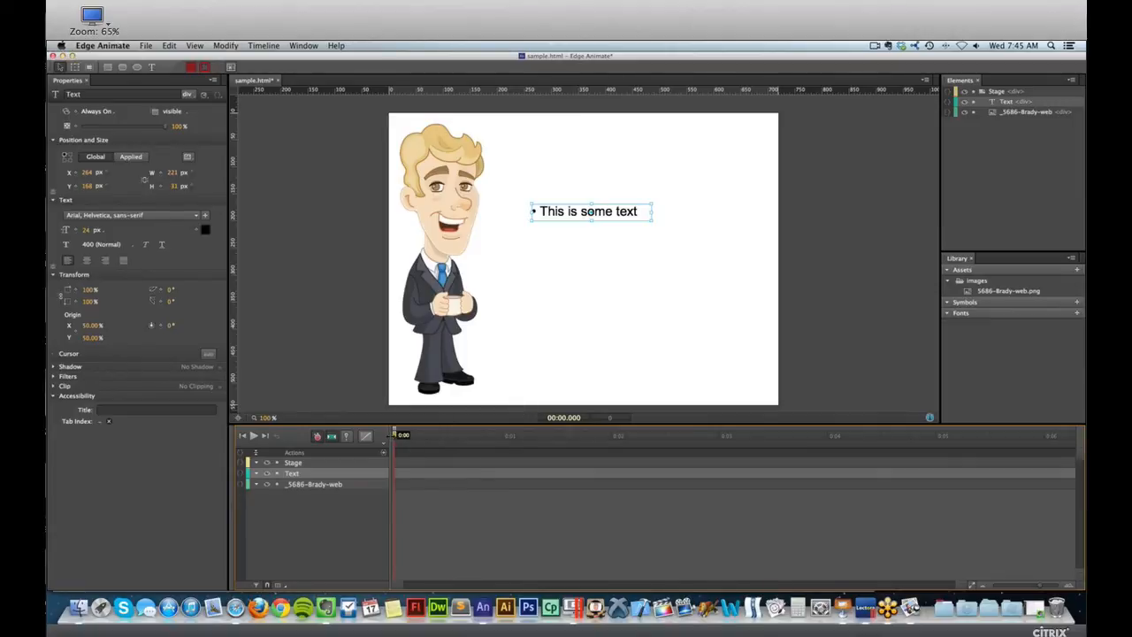
With the playhead at 0:00.802 and the Pin at about 0:00.324, move the bulleted text down to Y 431.
left_click_drag(395, 436, 482, 437)
left_click(429, 436)
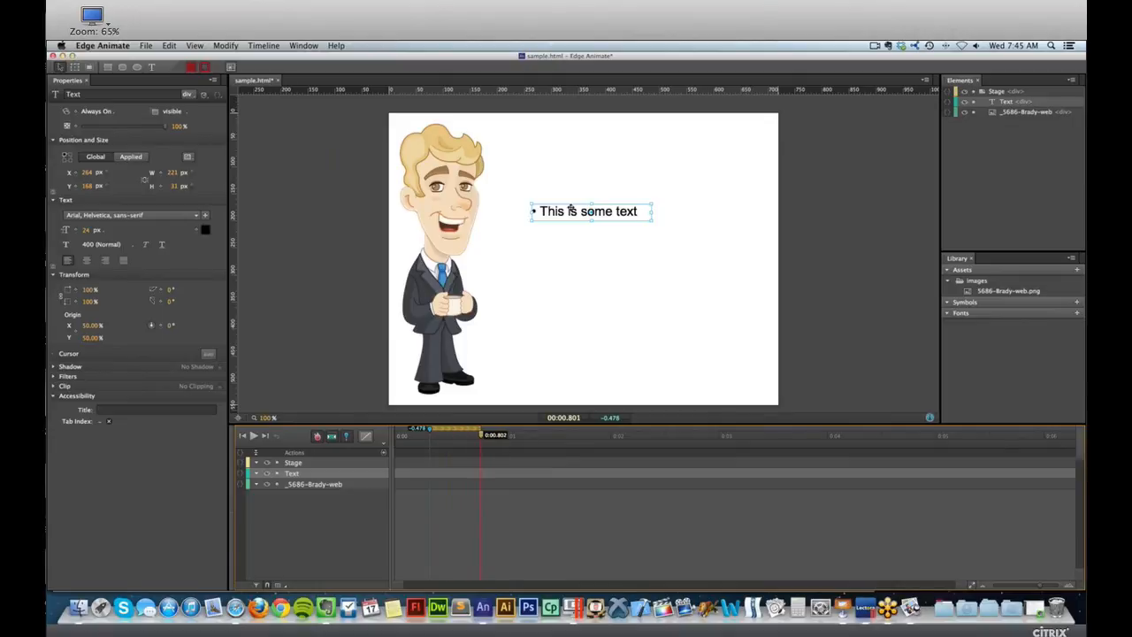
left_click_drag(570, 211, 566, 353)
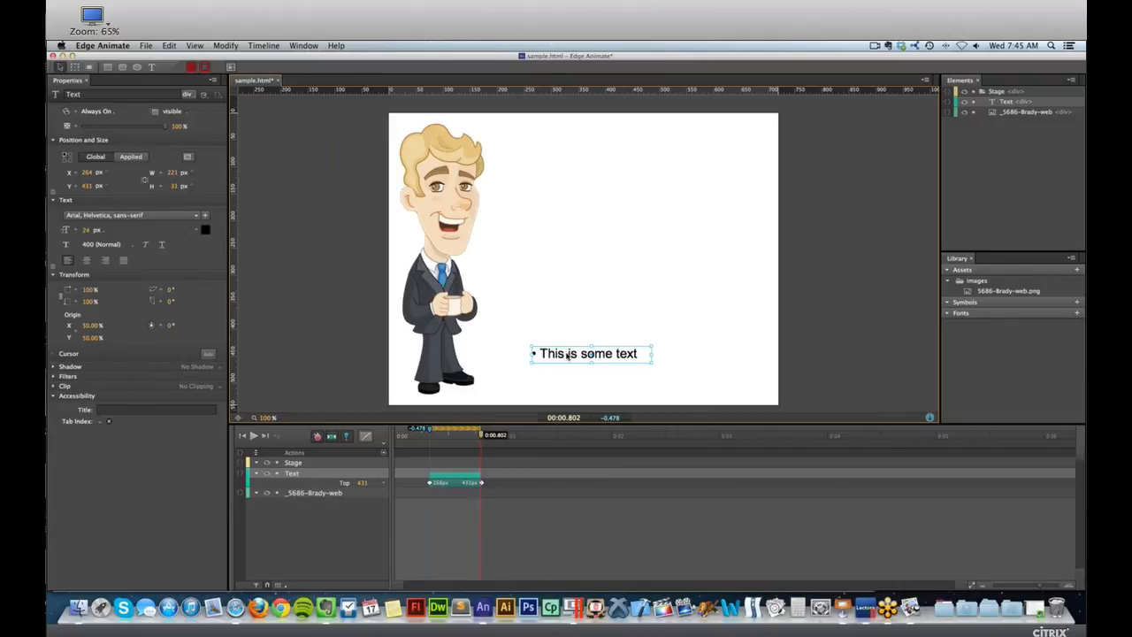
Preview the text's downward move in the browser, then switch back to Edge Animate and undo it.
key("super+Return")
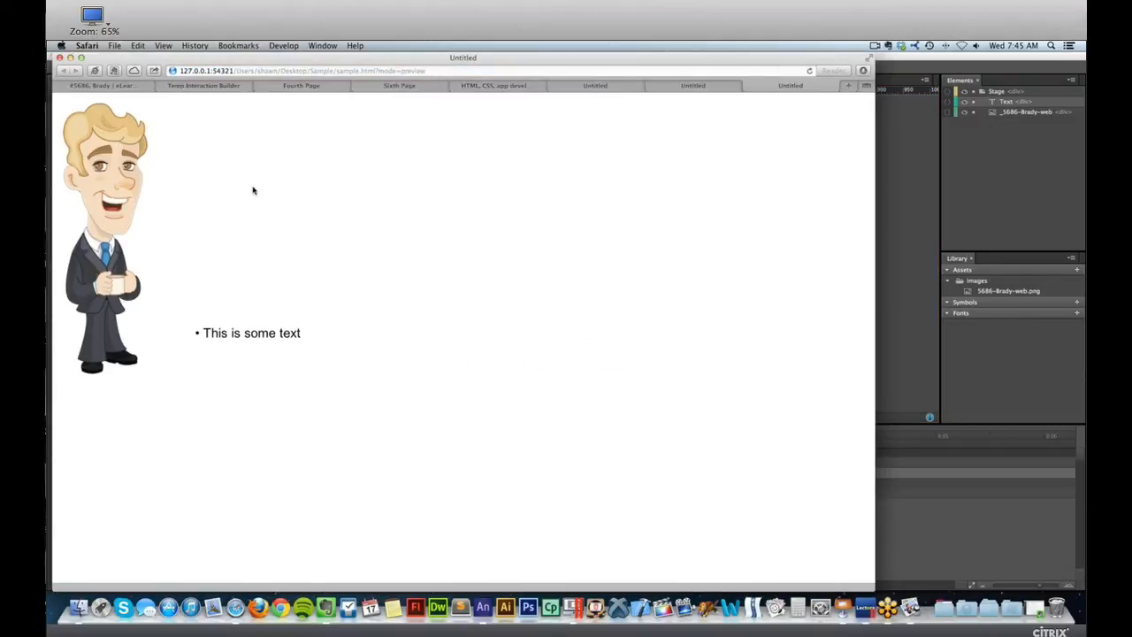
left_click(919, 270)
key("super+z")
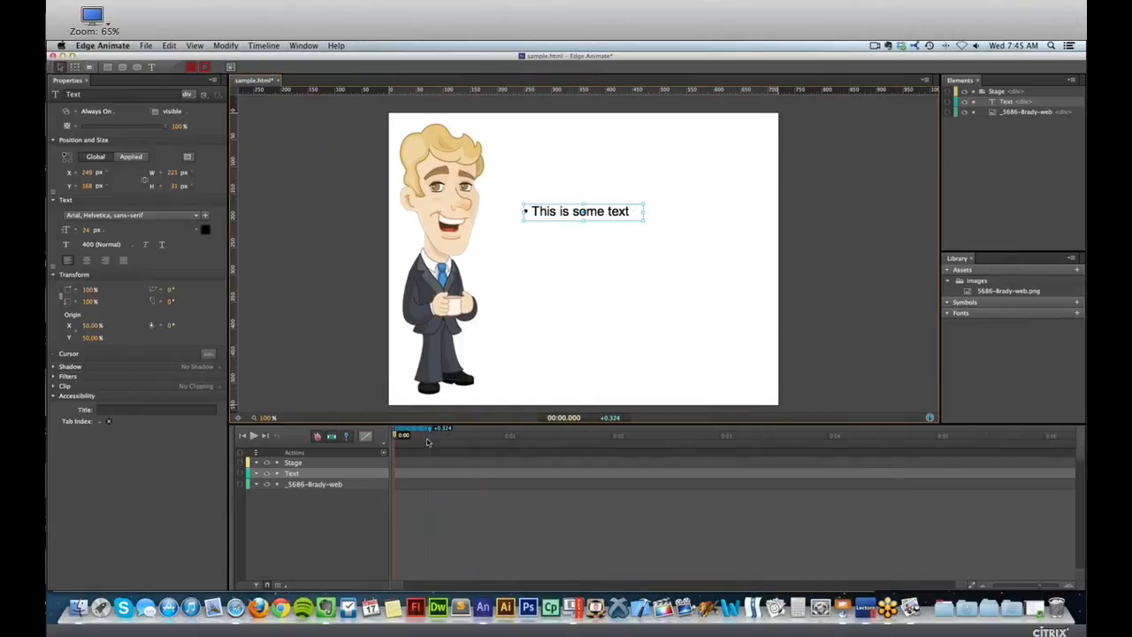
With the playhead at 0:01.864 and the Pin 0.386 s ahead, move the text off the stage's right edge to X 750.
left_click_drag(394, 437, 598, 438)
left_click_drag(541, 214, 822, 199)
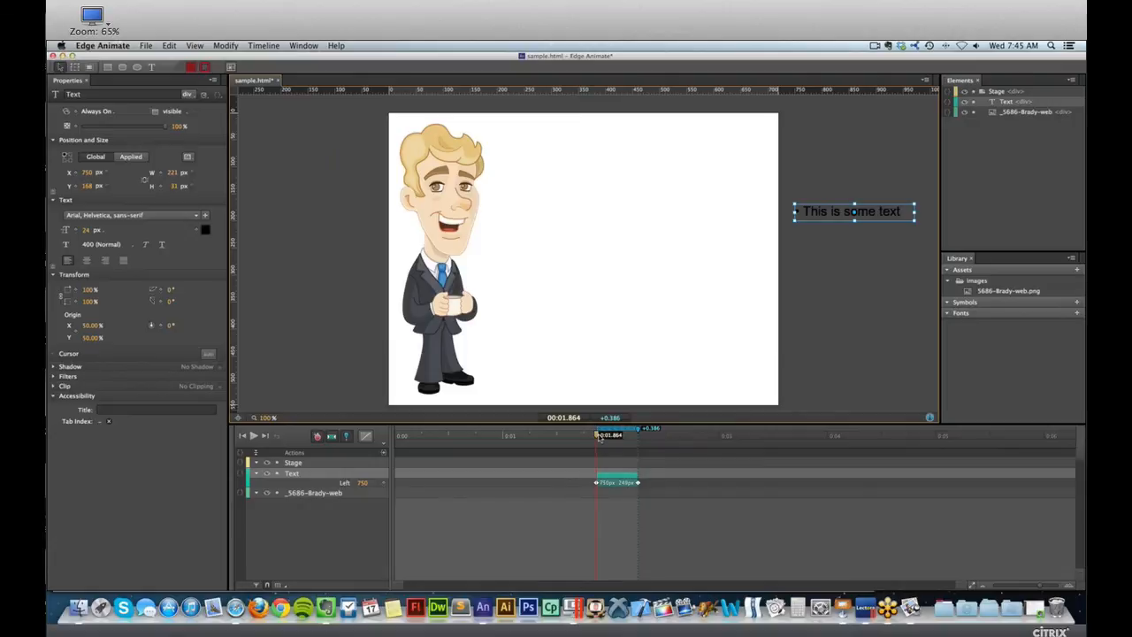
With the playhead at 0:03.810 and the Pin 0.432 s behind it, fade the text to 0% opacity.
left_click_drag(596, 438, 760, 433)
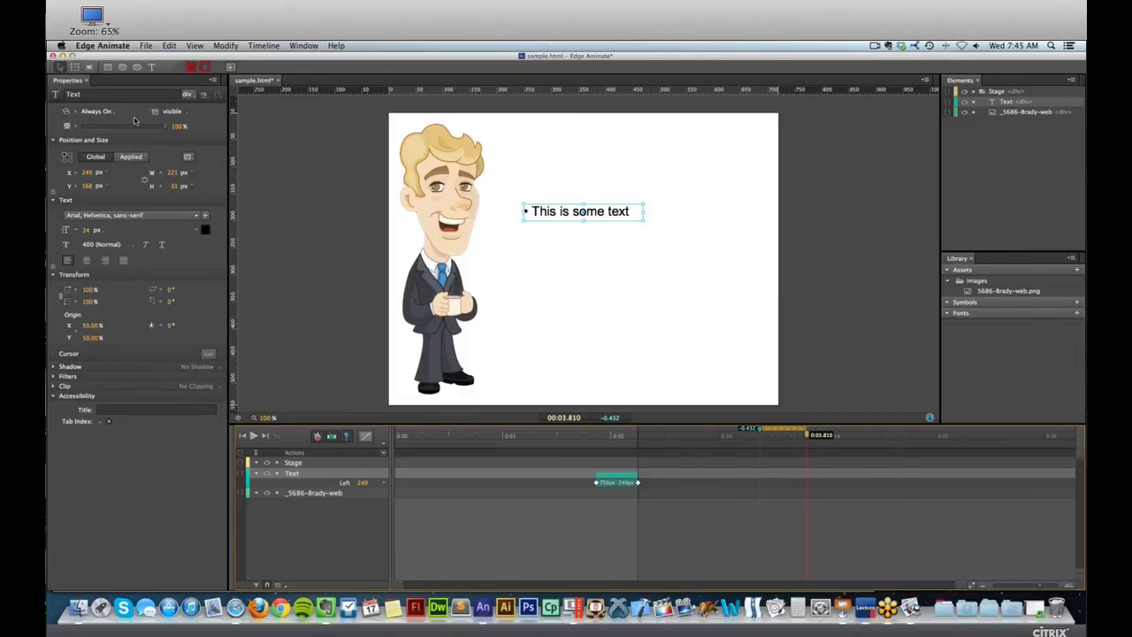
left_click_drag(166, 126, 76, 127)
left_click(766, 475)
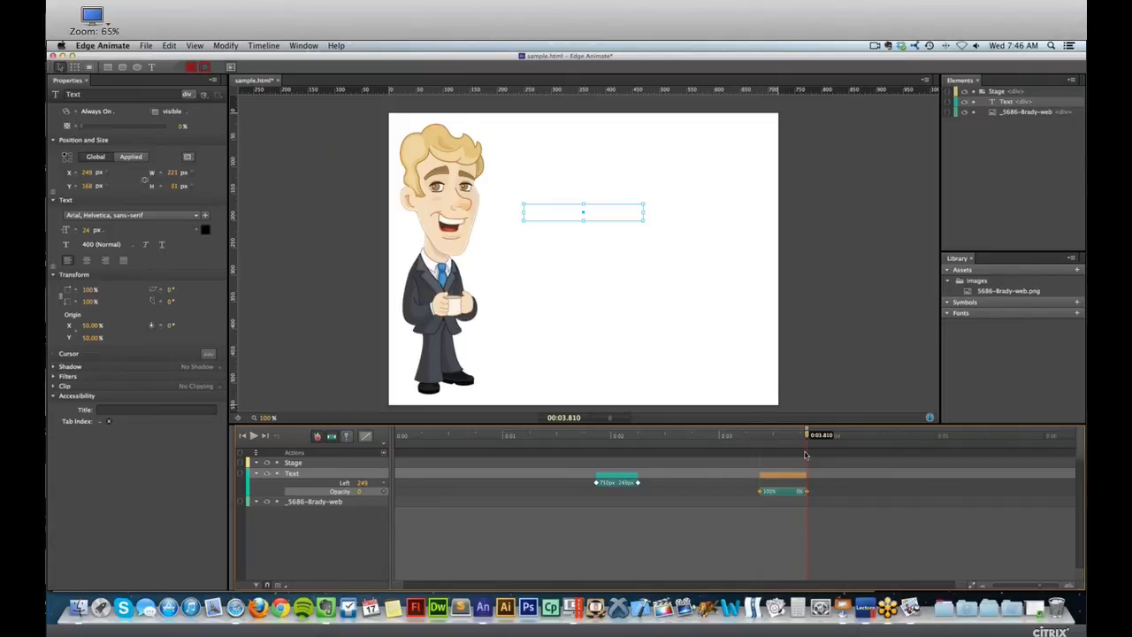
Close the old preview tabs in the browser and preview the text's slide-in and fade-out again.
key("super+Return")
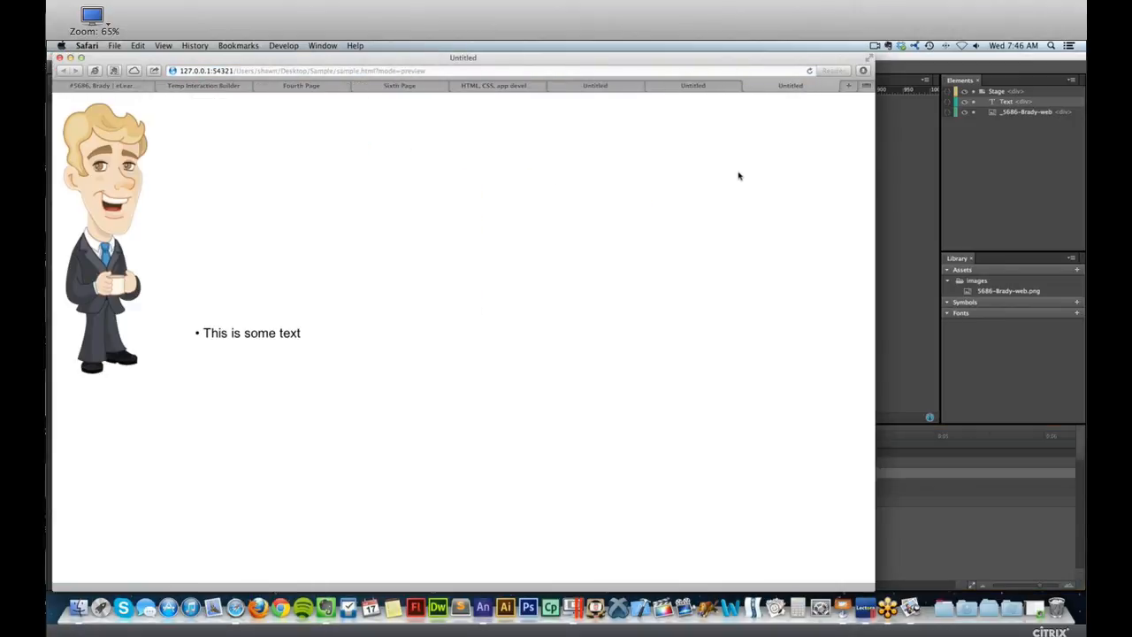
key("super+w")
key("super+w")
key("super+w")
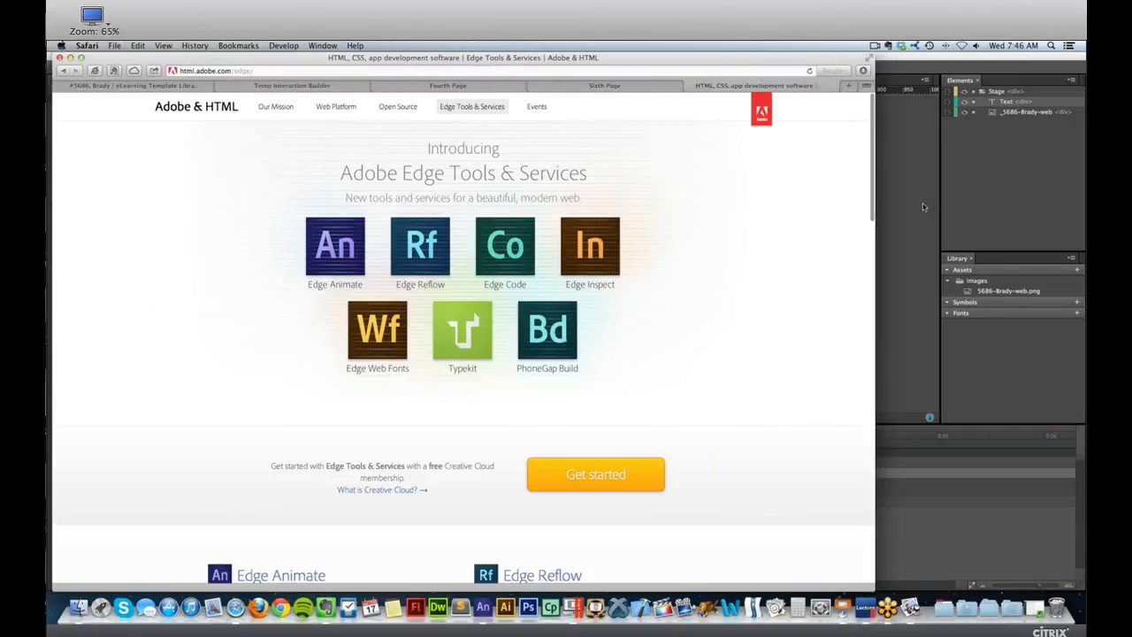
left_click(922, 207)
key("super+Return")
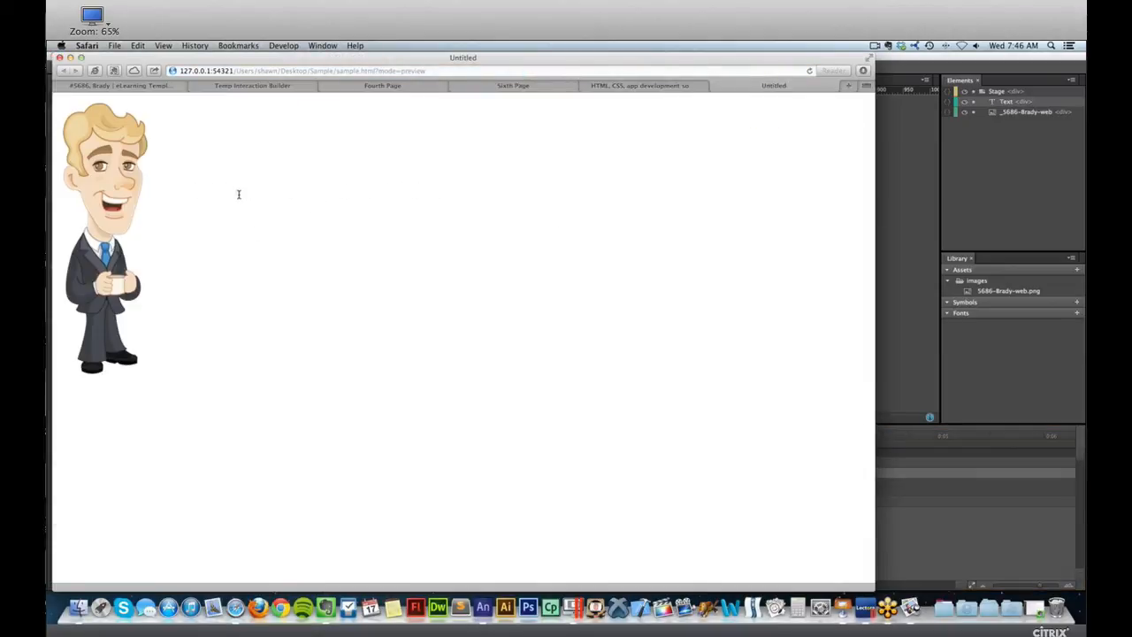
Return to Edge Animate and delete the text's opacity and position transitions from the timeline.
left_click(908, 189)
left_click(834, 322)
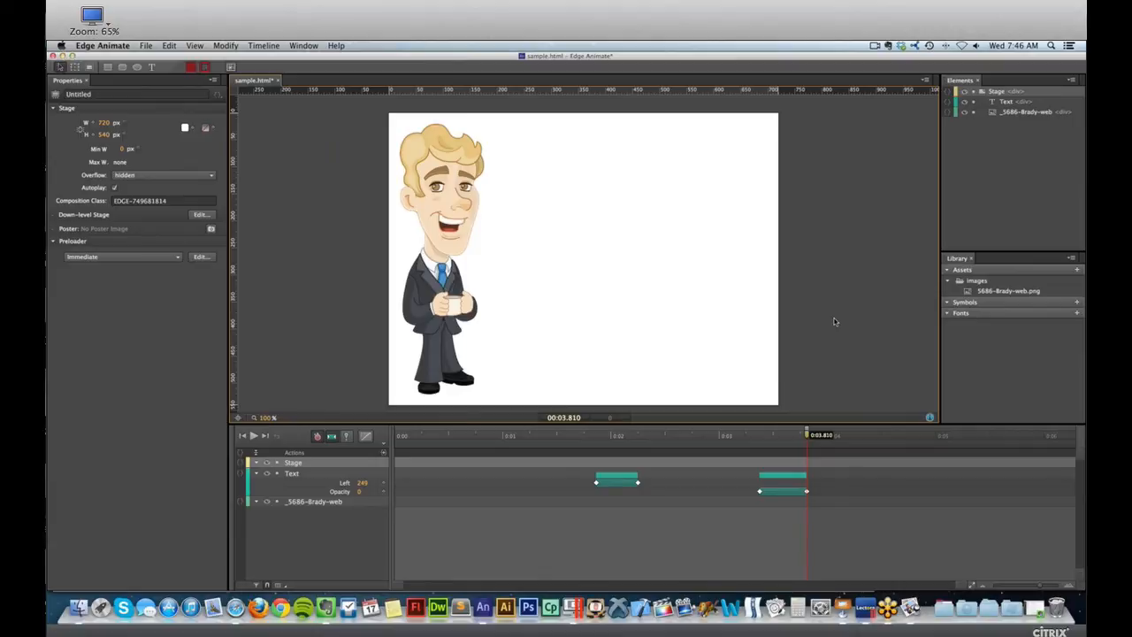
left_click(785, 474)
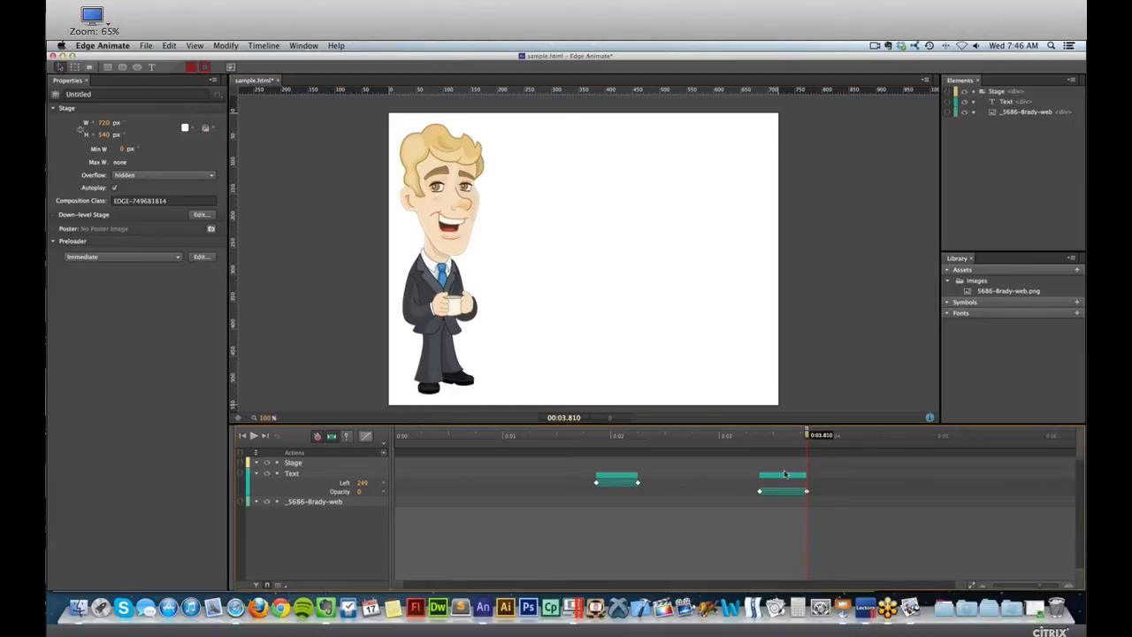
key("Delete")
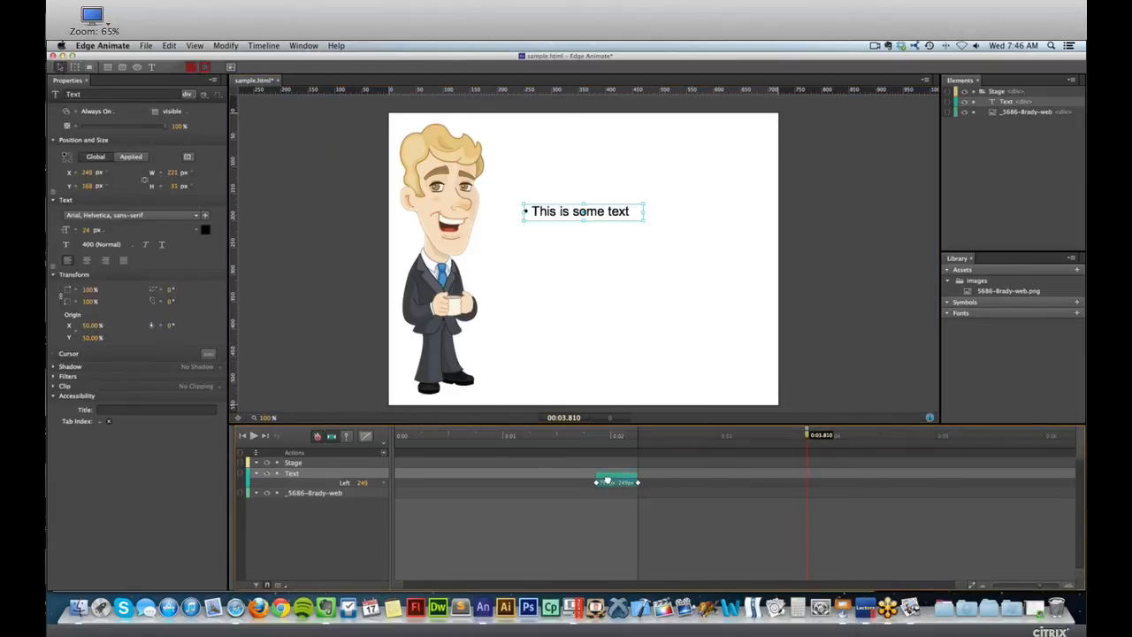
left_click(606, 478)
key("Delete")
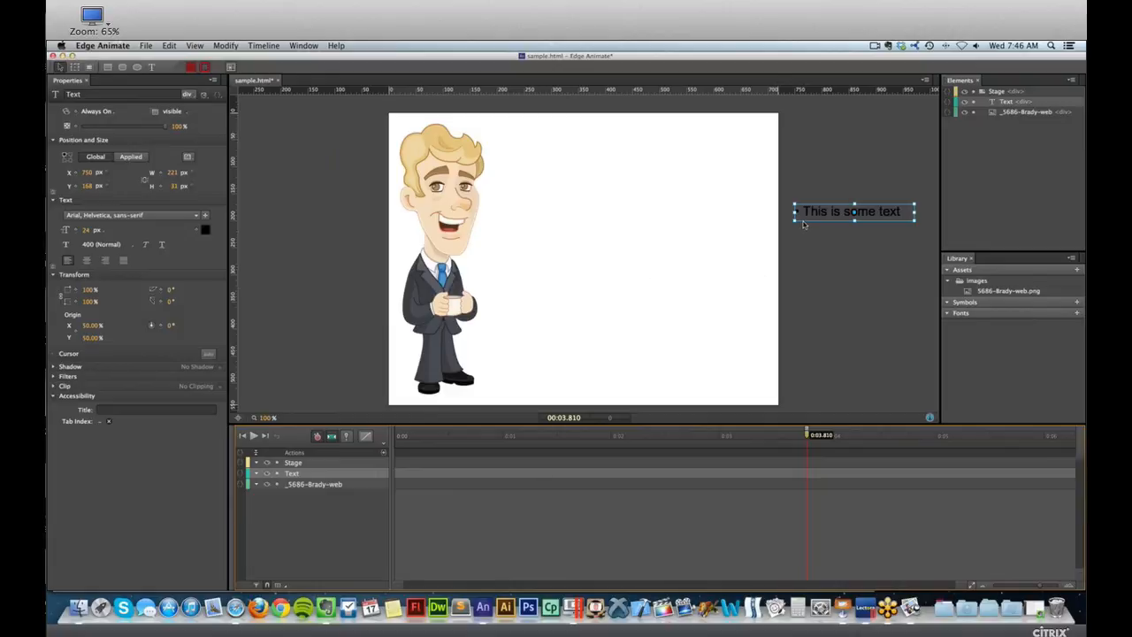
Move the bulleted text back onto the stage at about X 228, and place the playhead at 0:00.172.
left_click_drag(808, 209, 525, 203)
left_click(413, 436)
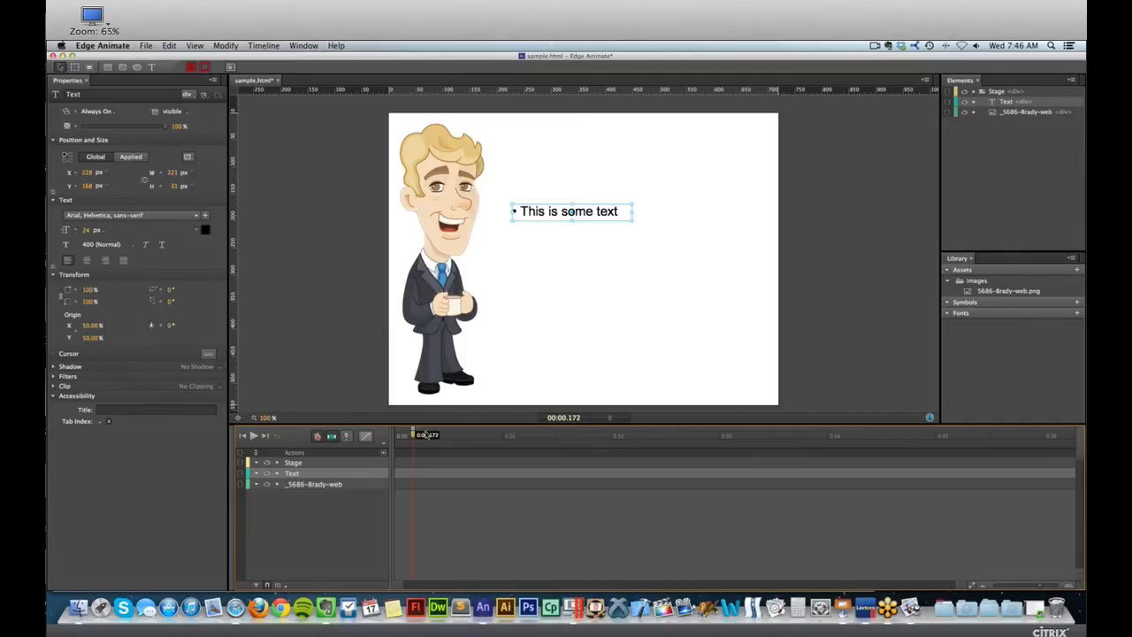
left_click(473, 204)
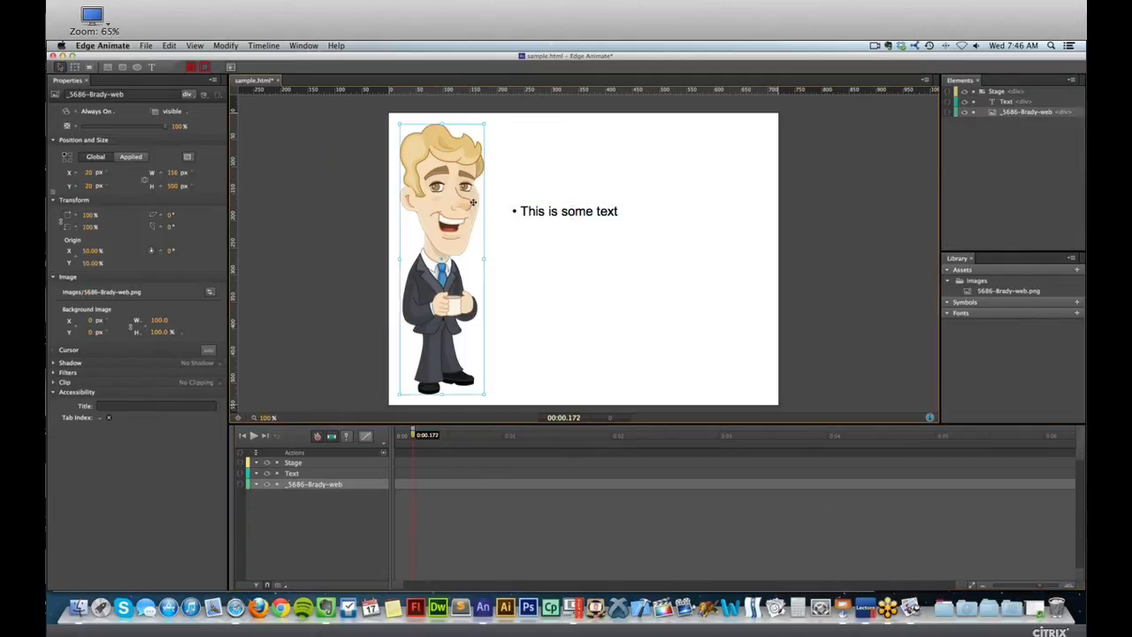
left_click(568, 209)
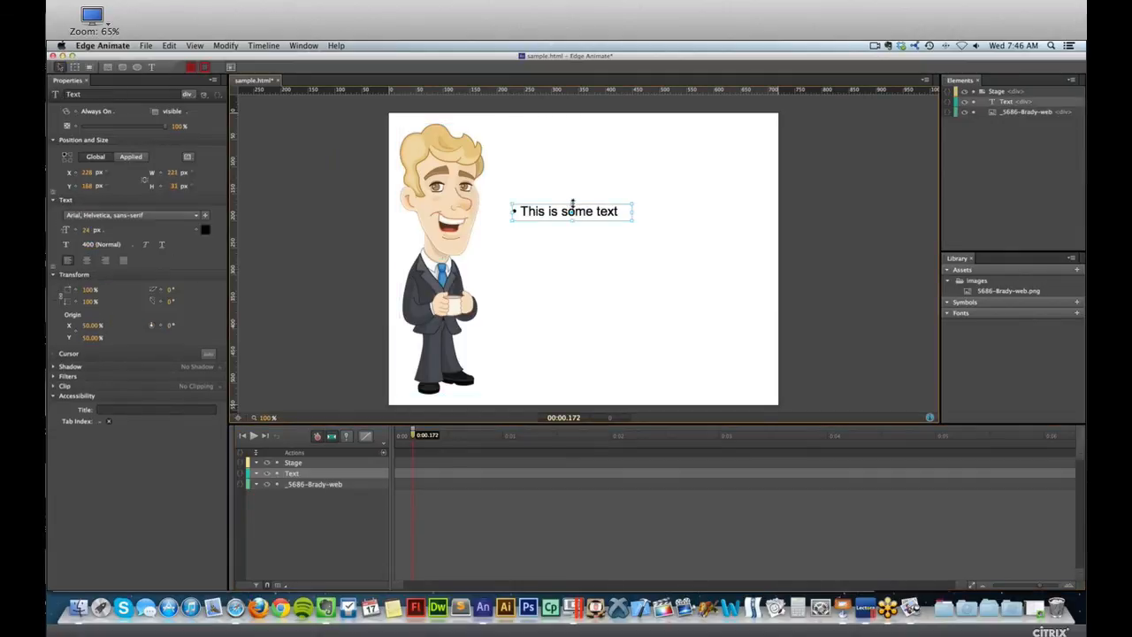
Replace the bulleted text with "Which is a square?" and move it higher on the stage.
double_click(619, 212)
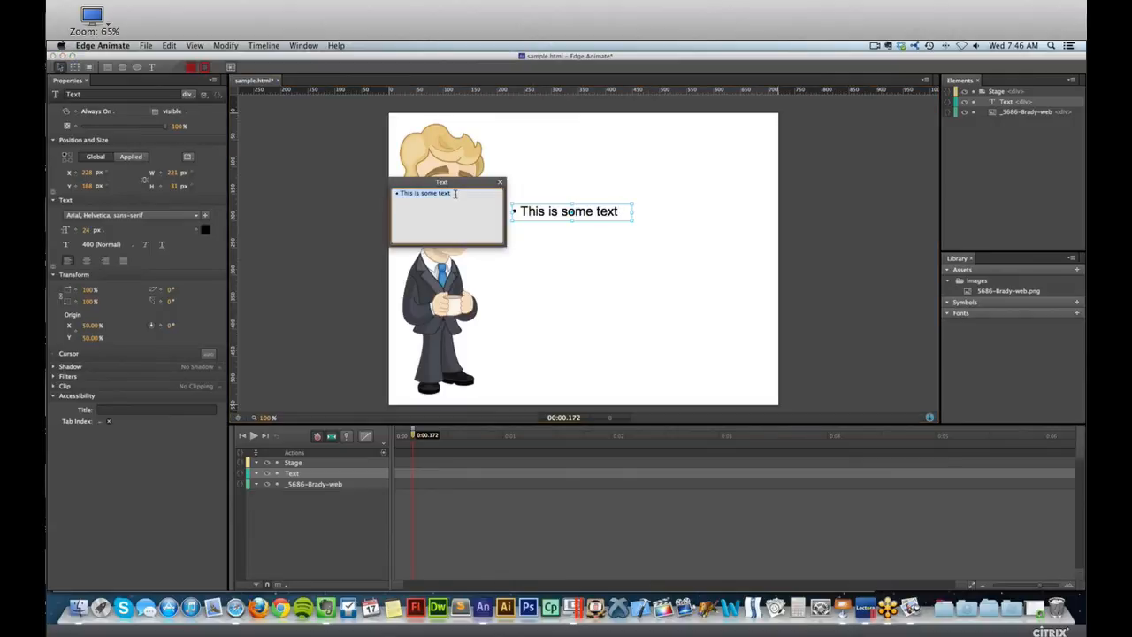
type("WHICH")
key("BackSpace")
key("BackSpace")
key("BackSpace")
key("BackSpace")
type("hich")
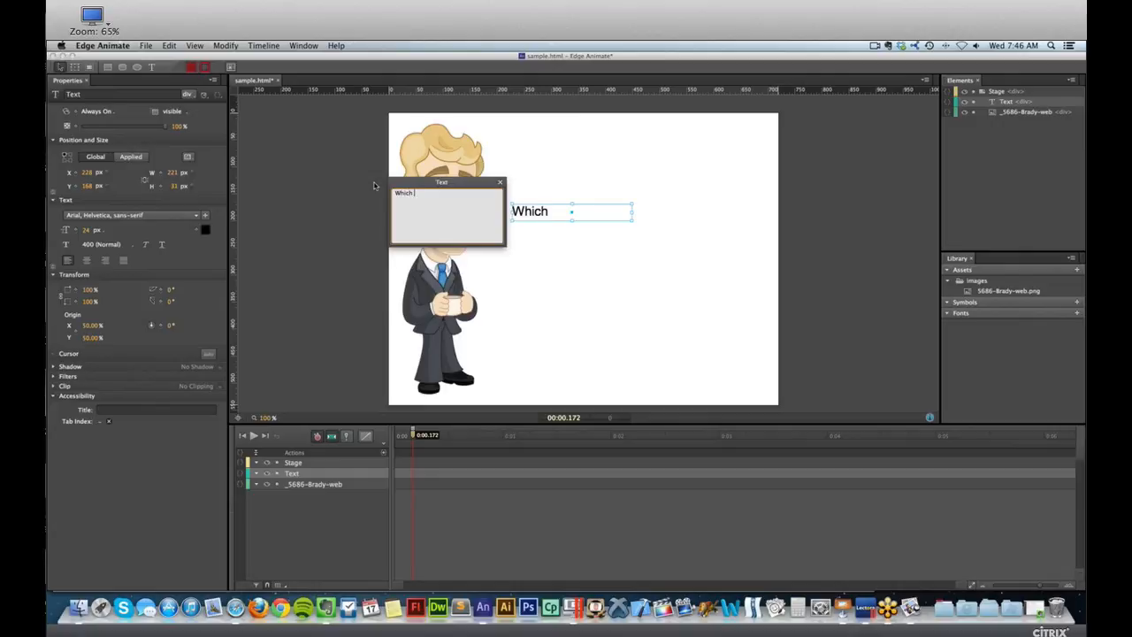
type(" is a square?")
left_click(599, 158)
mouse_move(600, 211)
left_mouse_down()
mouse_move(657, 173)
mouse_move(617, 174)
left_mouse_up()
left_click(639, 210)
Draw a red square below the question and a red circle about 113 px wide beside it at about X 530, Y 228.
left_click(108, 68)
mouse_move(525, 235)
left_mouse_down()
mouse_move(596, 308)
mouse_move(587, 297)
left_mouse_up()
left_click(137, 68)
left_click_drag(633, 237, 695, 299)
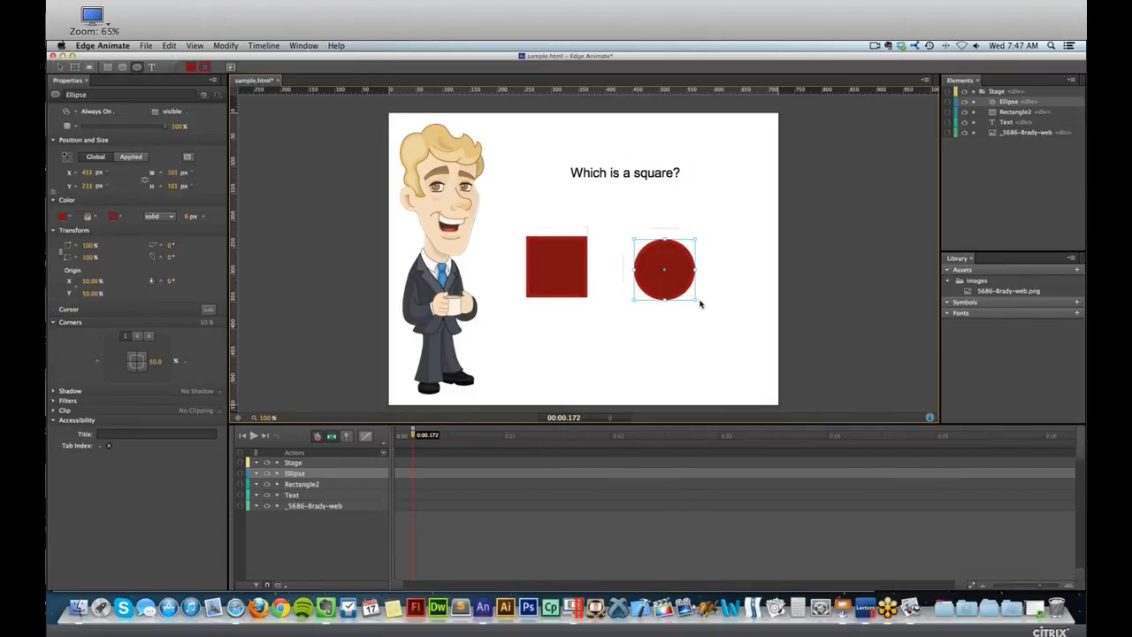
left_click_drag(663, 262, 706, 265)
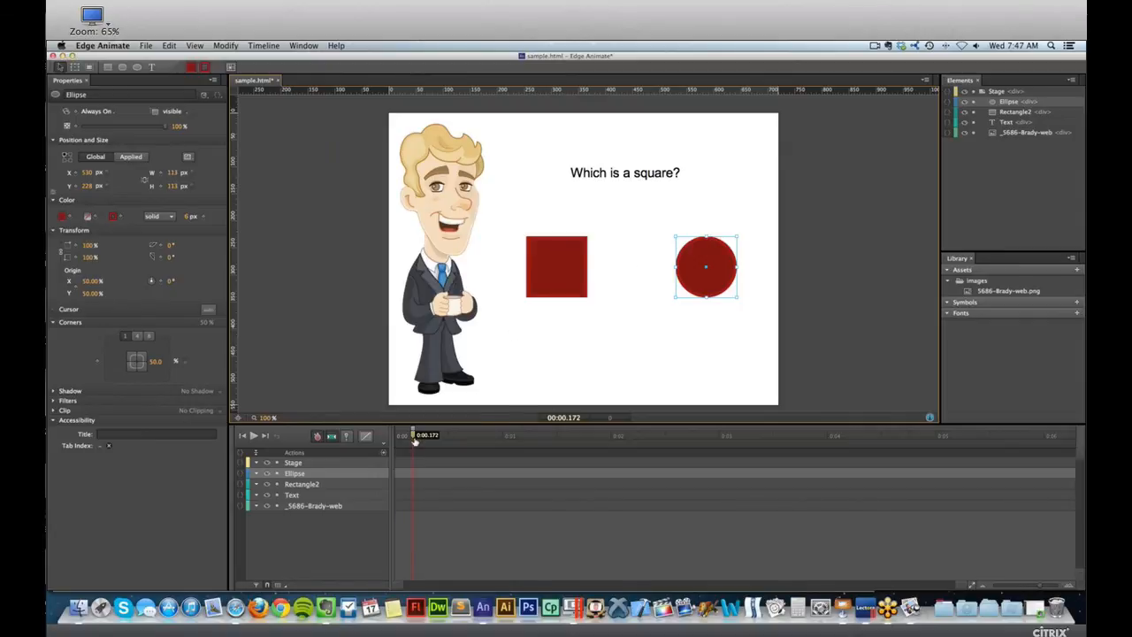
Return the playhead to 0:00 and add a timeline trigger there with the Stop action, sym.stop();.
left_click_drag(412, 434, 475, 435)
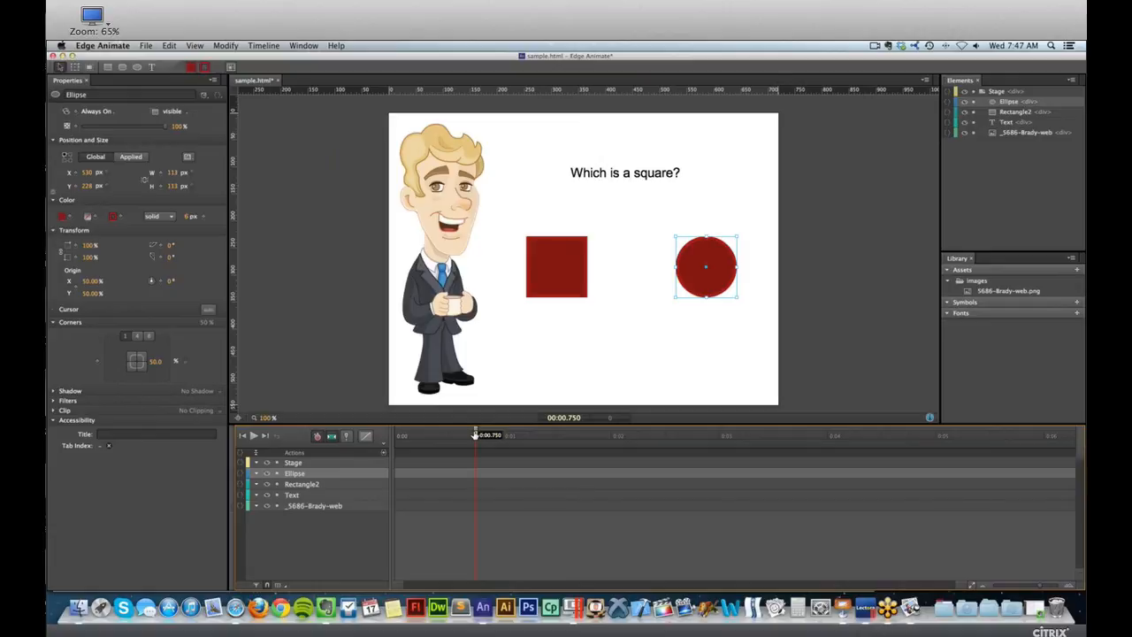
left_click_drag(475, 435, 421, 434)
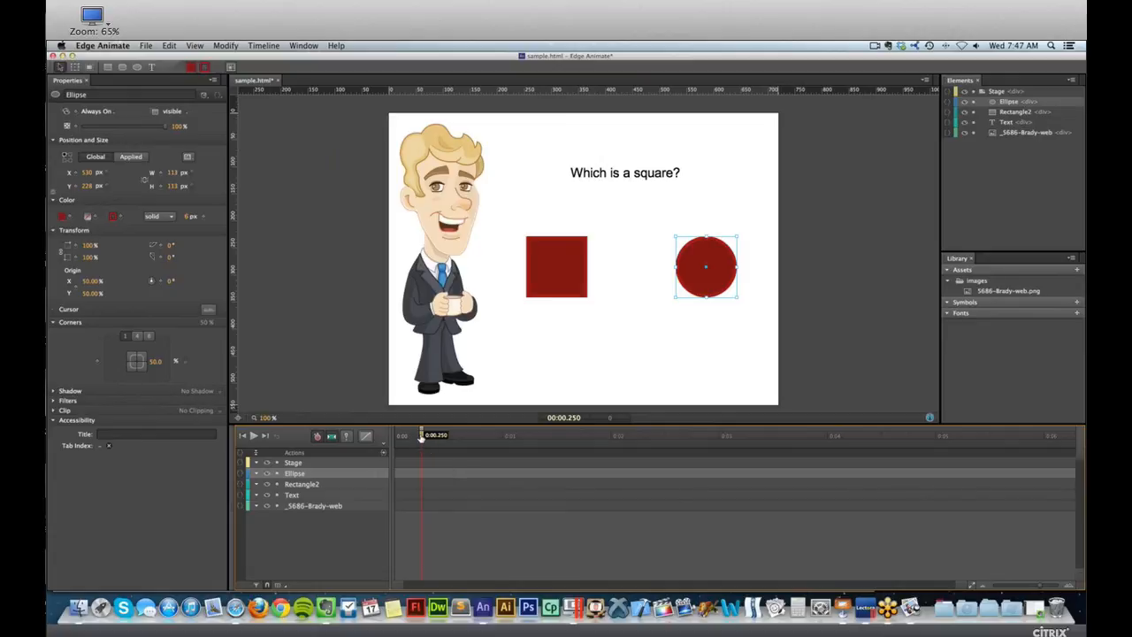
left_click_drag(423, 440, 400, 440)
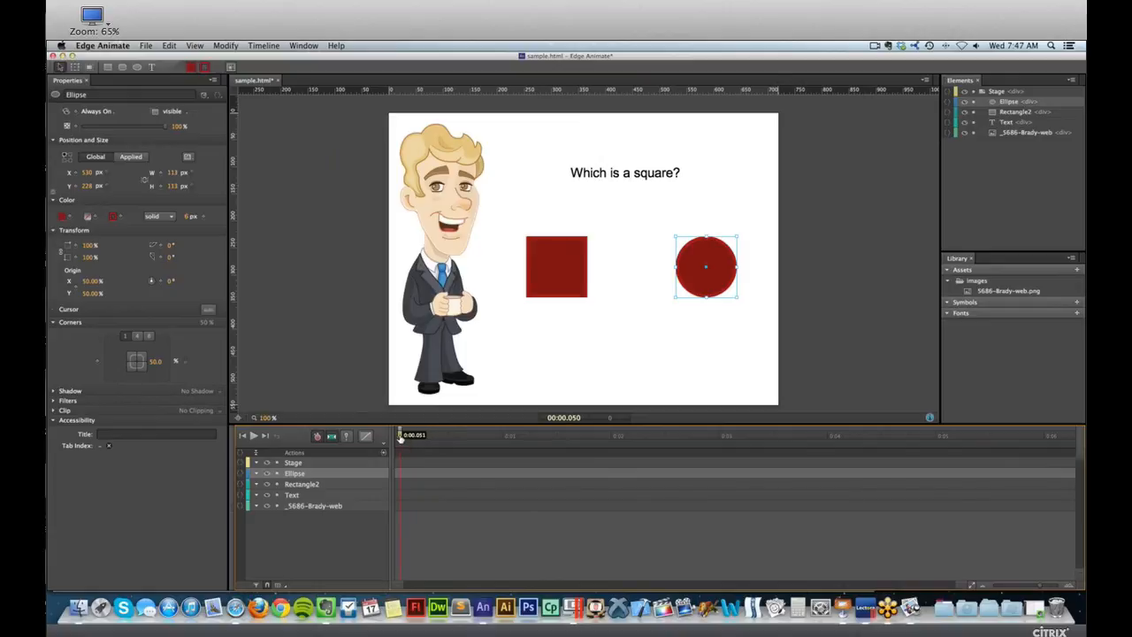
left_click_drag(401, 439, 395, 441)
left_click(384, 453)
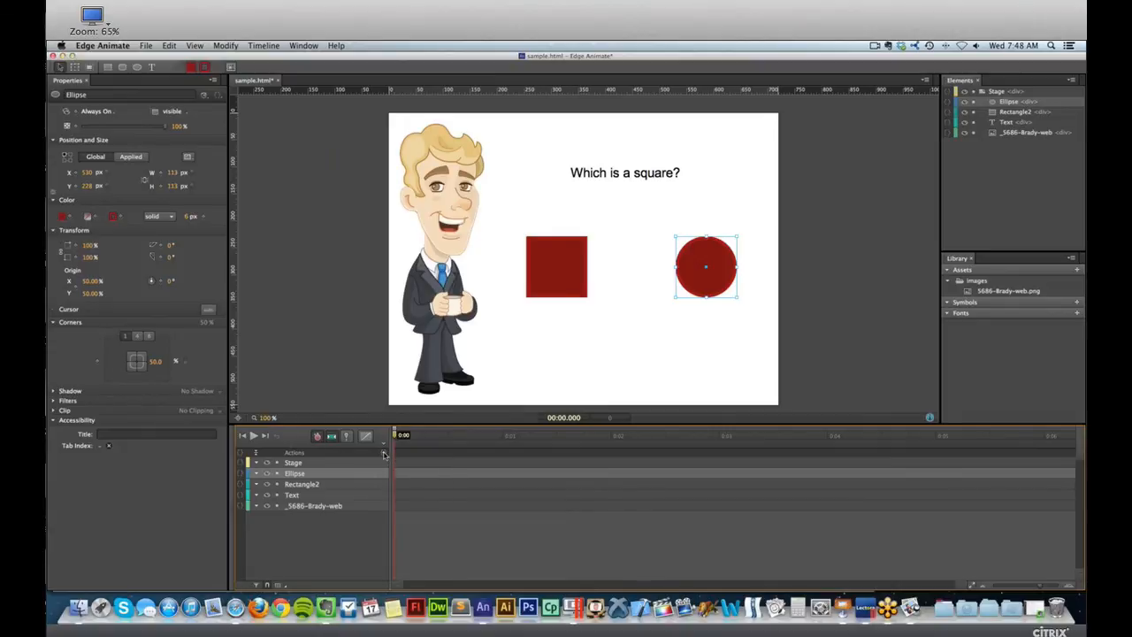
left_click_drag(563, 270, 428, 209)
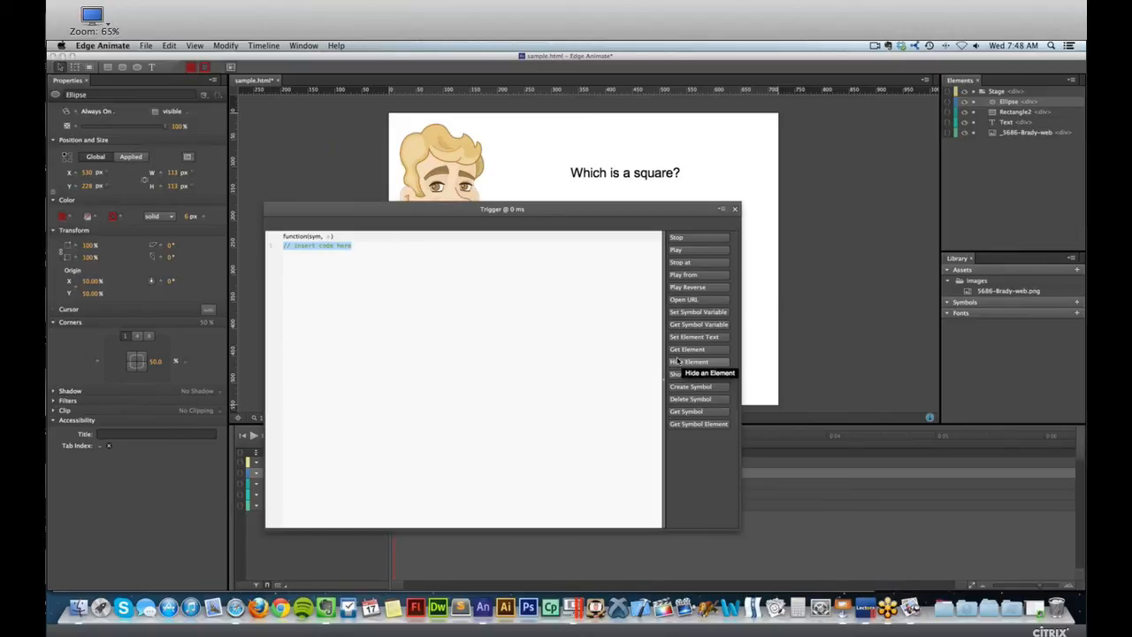
left_click(680, 239)
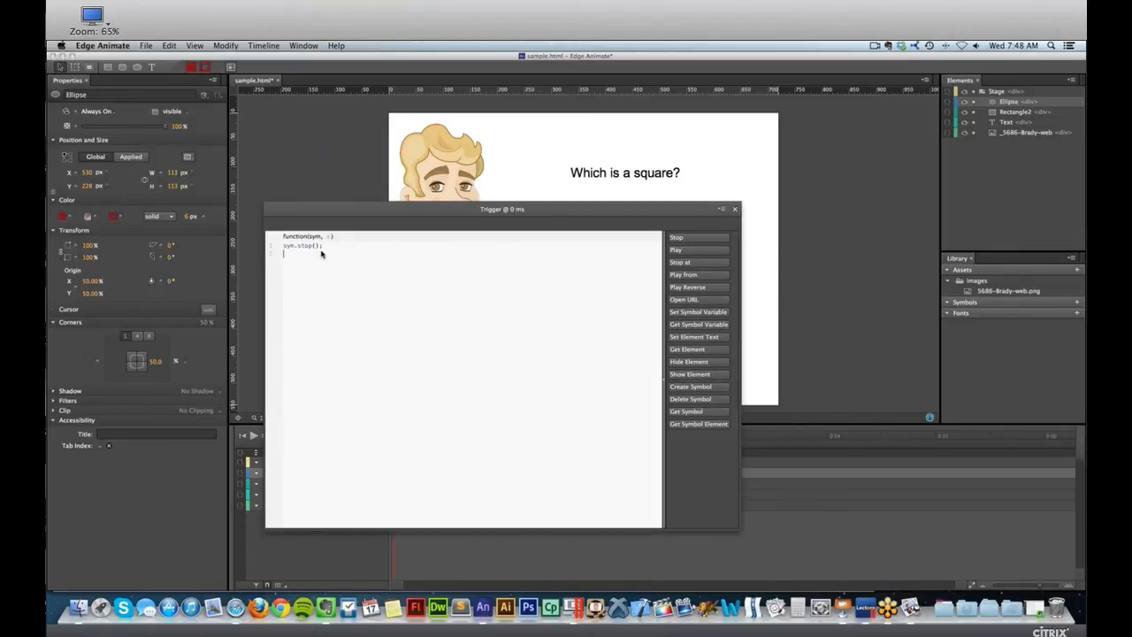
left_click_drag(324, 246, 278, 248)
left_click(734, 211)
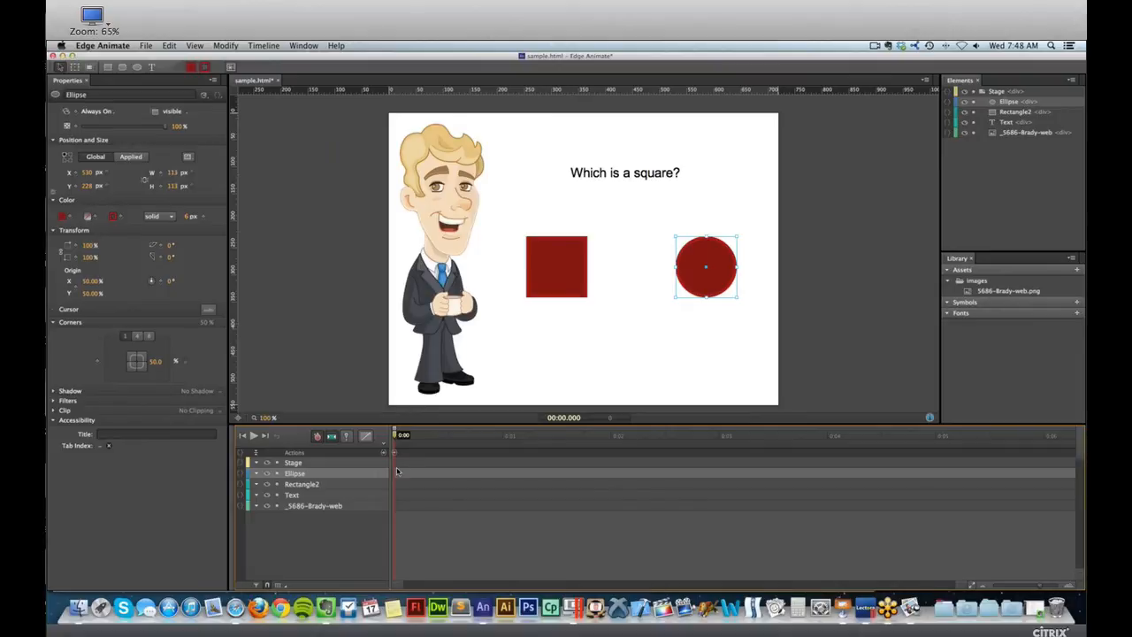
At 0:00.500, add the text "You are correct" and place it beneath the red square at about X 229, Y 367.
left_click_drag(440, 436, 450, 436)
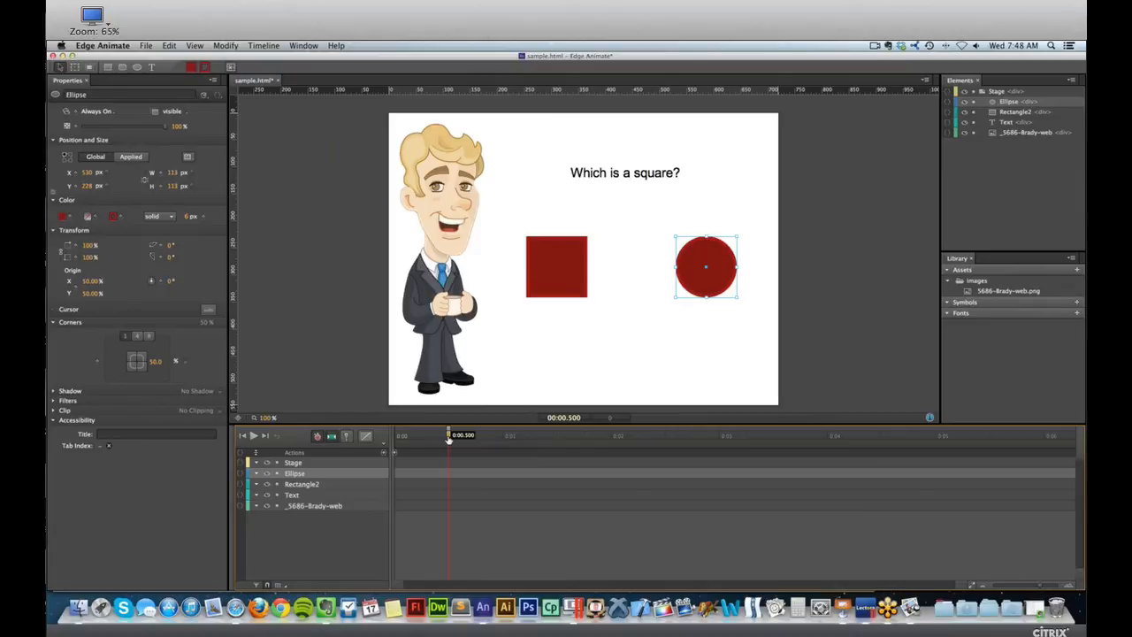
mouse_move(449, 437)
left_mouse_down()
mouse_move(399, 440)
mouse_move(449, 447)
left_mouse_up()
left_click(151, 67)
left_click(582, 357)
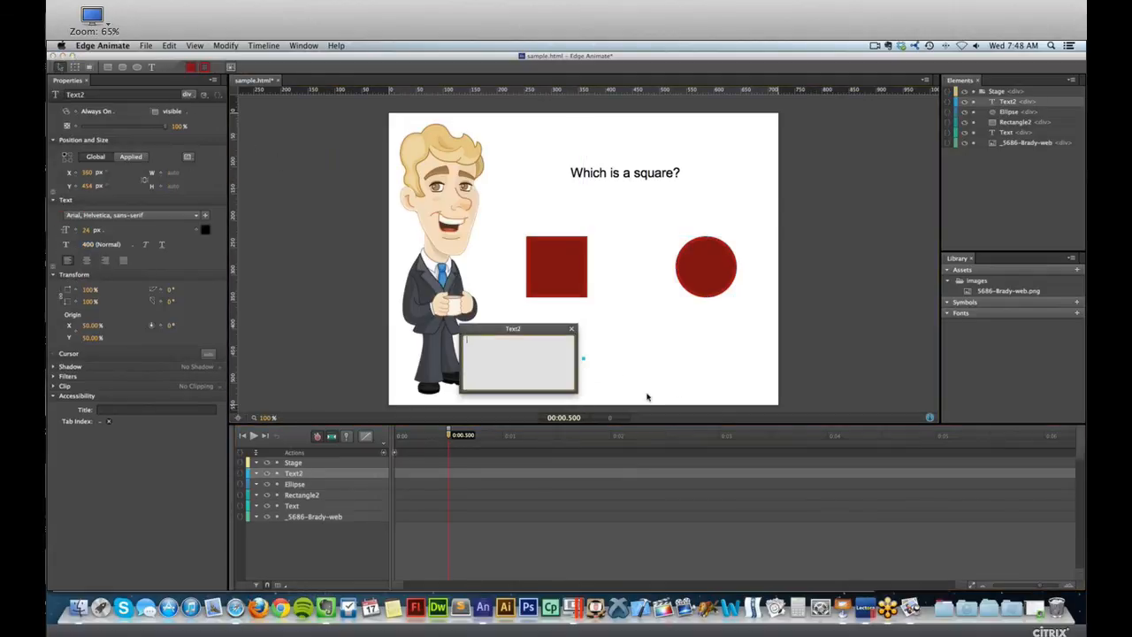
type("Correct the answe")
key("BackSpace")
key("BackSpace")
key("BackSpace")
key("BackSpace")
key("BackSpace")
key("BackSpace")
key("BackSpace")
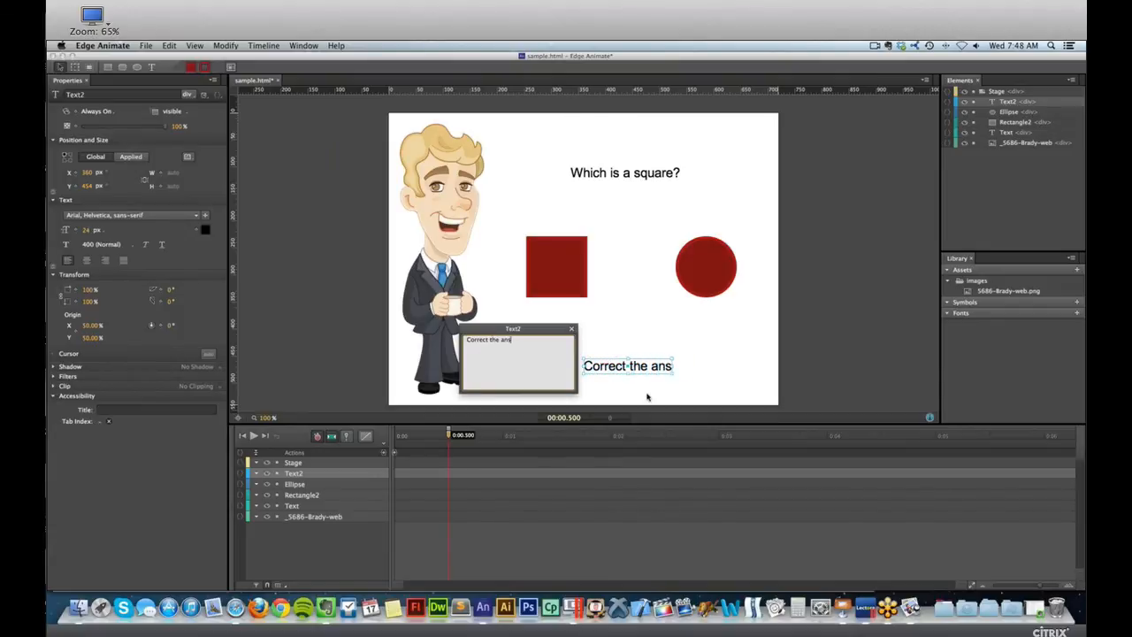
key("BackSpace")
key("BackSpace")
key("BackSpace")
key("BackSpace")
key("BackSpace")
key("BackSpace")
key("BackSpace")
key("BackSpace")
key("BackSpace")
key("BackSpace")
type("Yo")
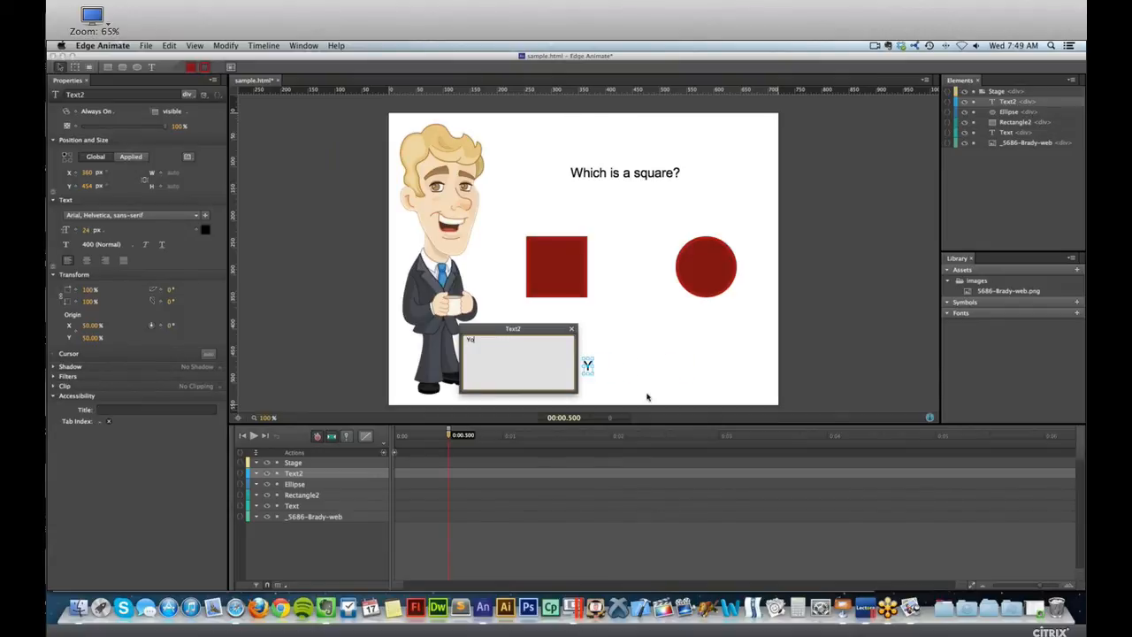
type("u are correct")
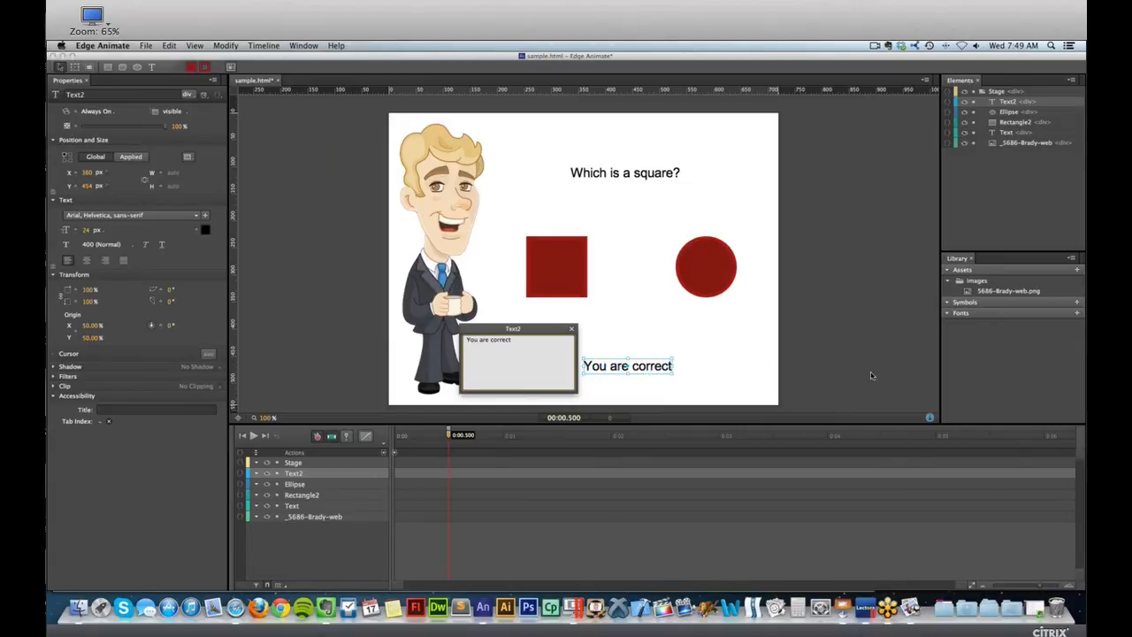
left_click(796, 354)
left_click_drag(629, 366, 569, 329)
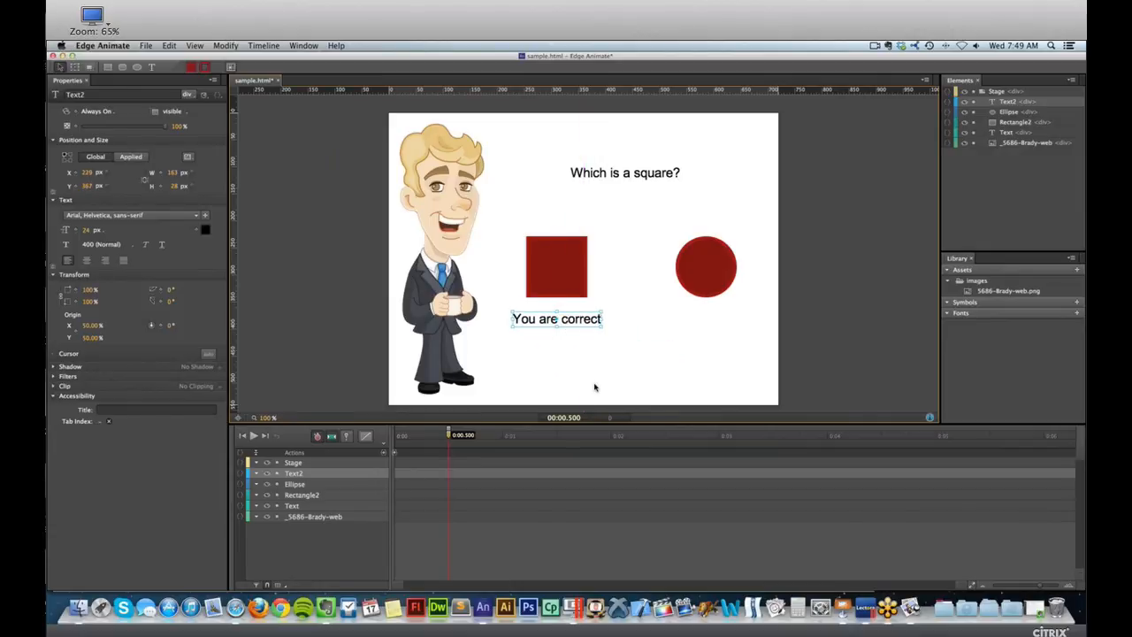
Duplicate the feedback text, change the copy to "Sorry, not correct" and centre it beneath the circle at about X 495, Y 367.
key("super+d")
left_click_drag(580, 319, 734, 318)
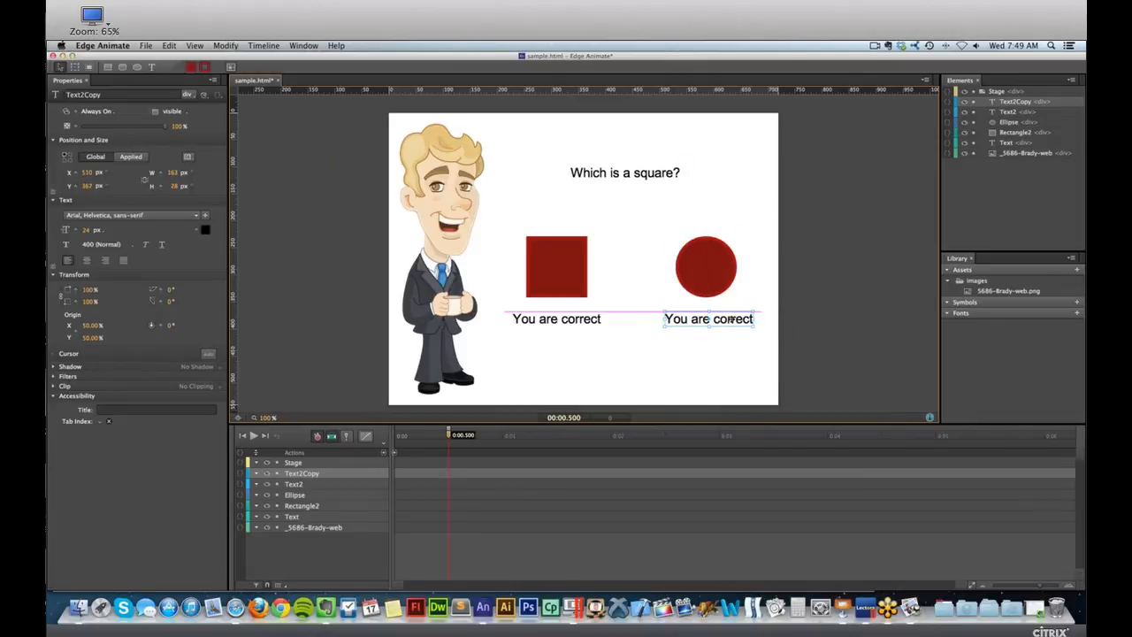
double_click(723, 320)
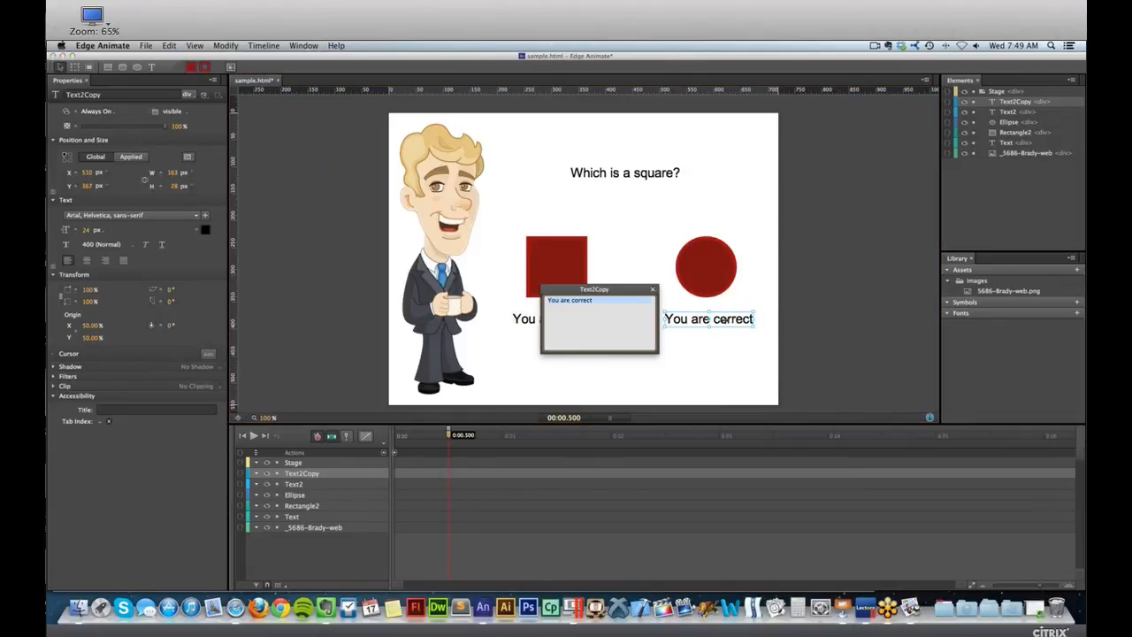
type("Sorry, no")
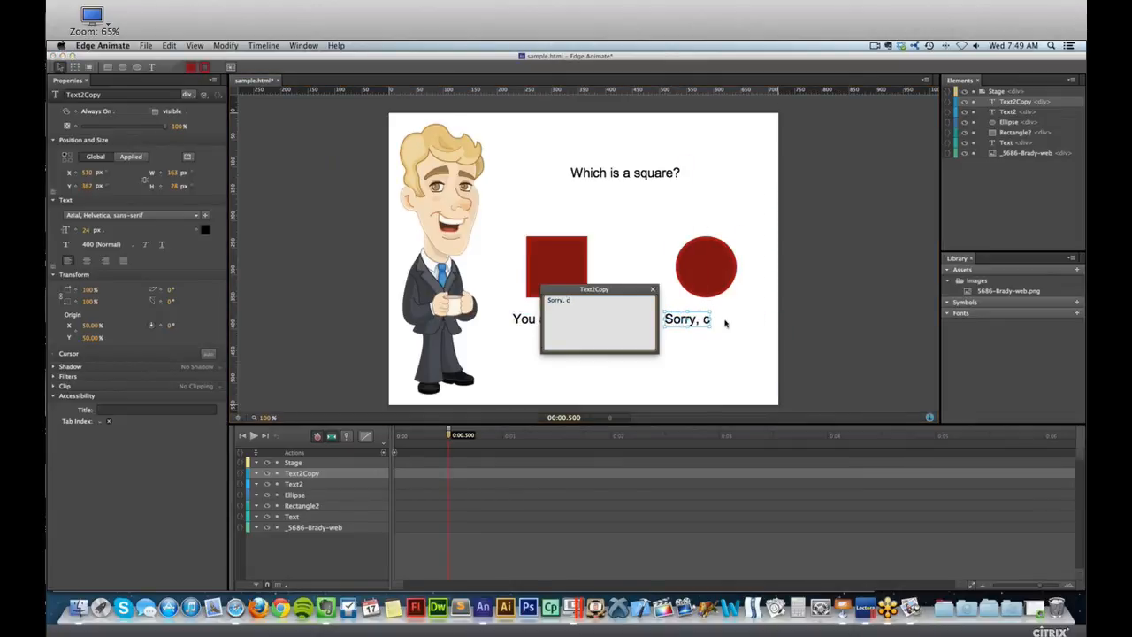
type("t correct")
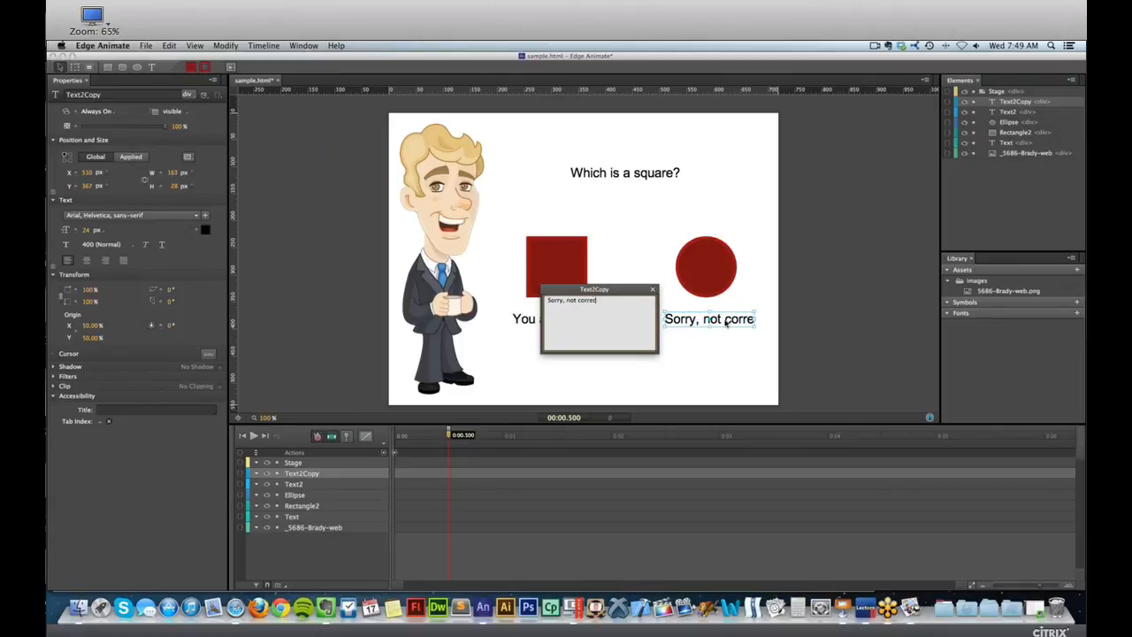
left_click(858, 319)
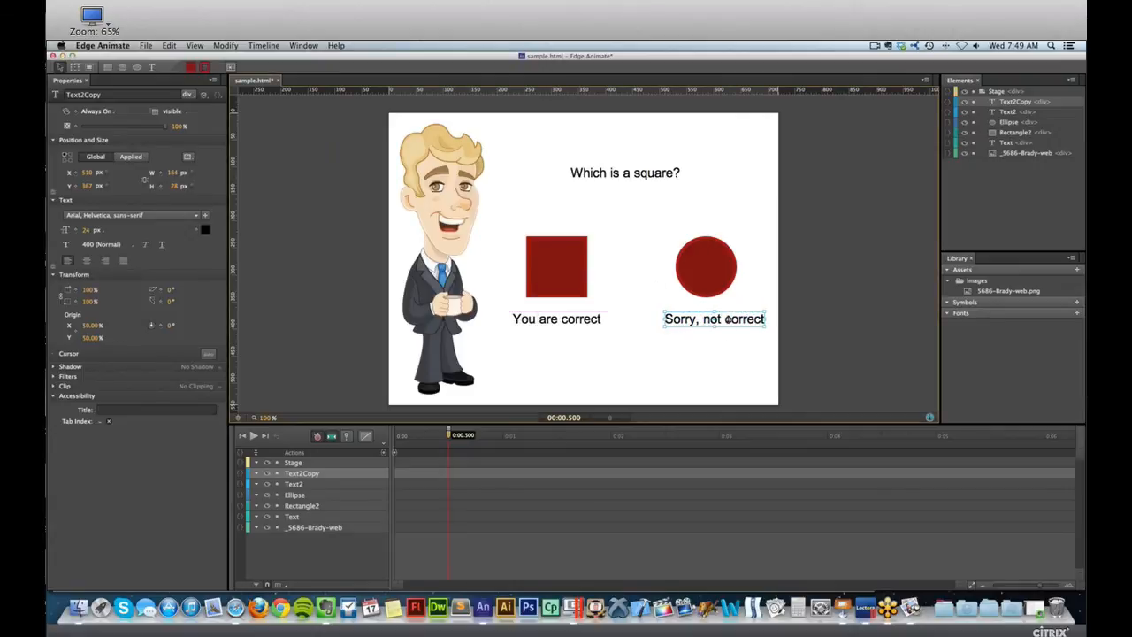
left_click_drag(729, 319, 720, 320)
left_click(758, 304)
left_click(580, 325)
left_click(668, 317)
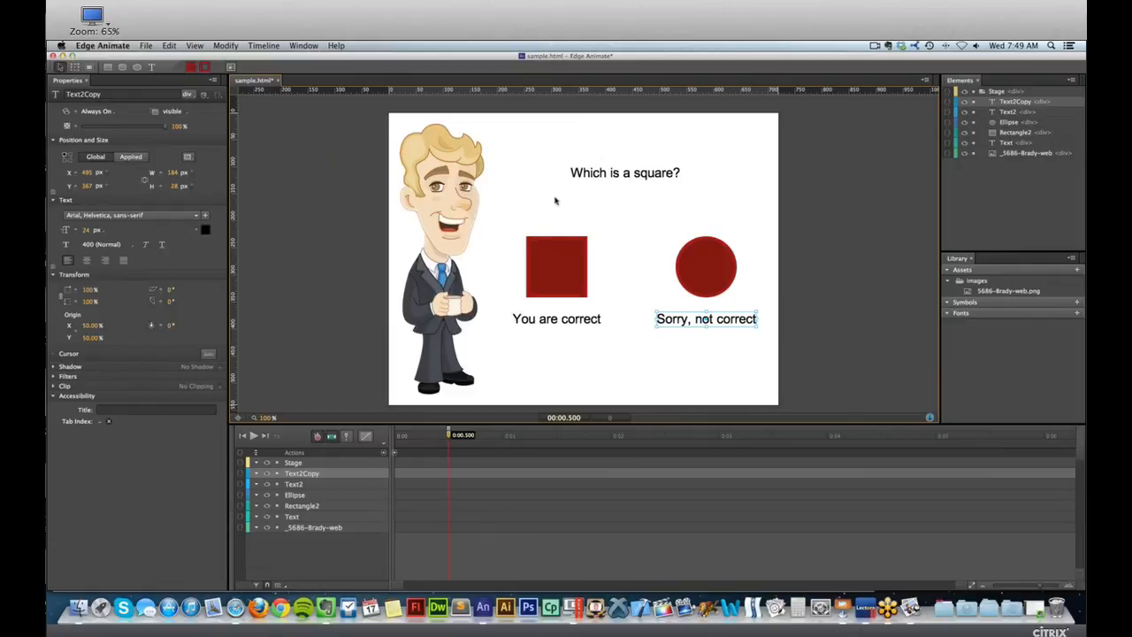
Set the display of the "You are correct" text to On at 0:00.500 and Off at 0:01.
left_click(548, 325)
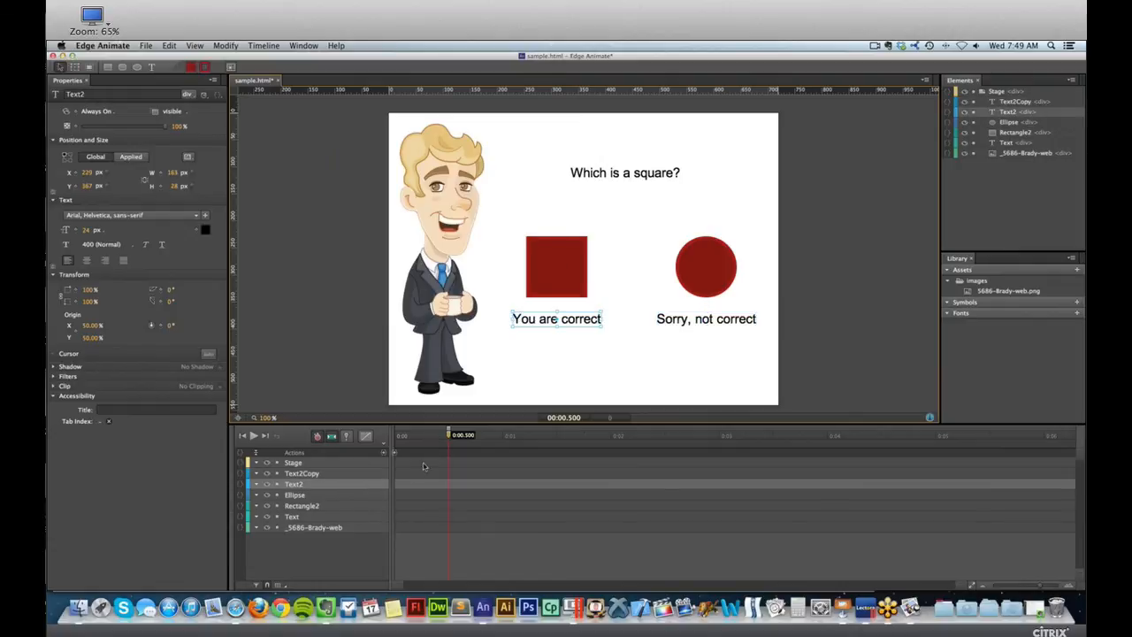
mouse_move(443, 436)
left_mouse_down()
mouse_move(431, 435)
mouse_move(449, 435)
left_mouse_up()
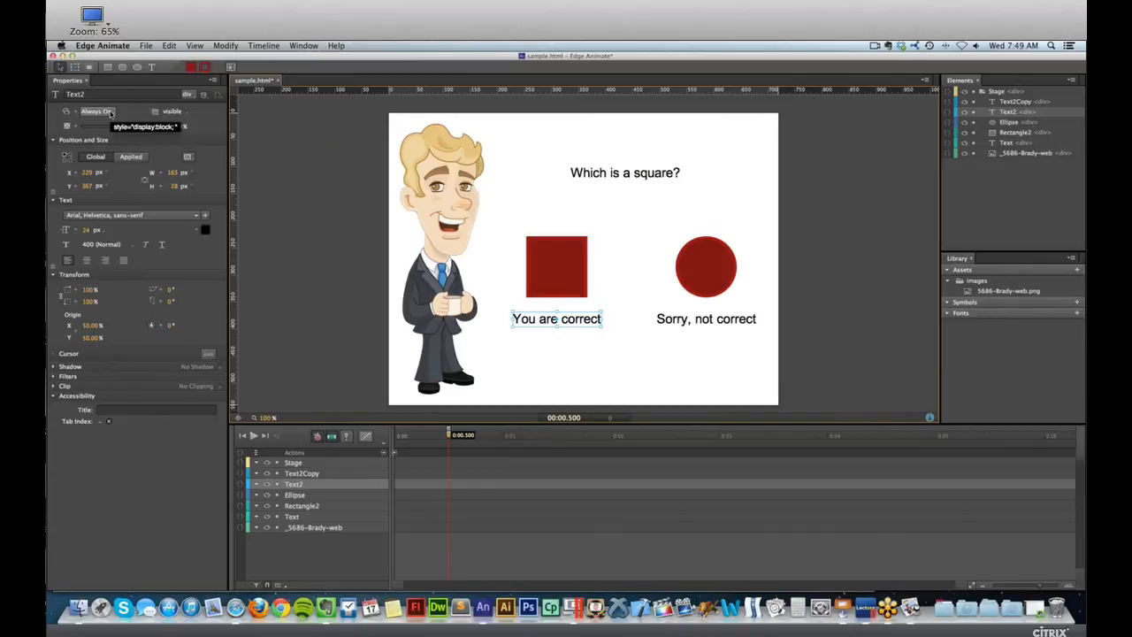
left_click(111, 112)
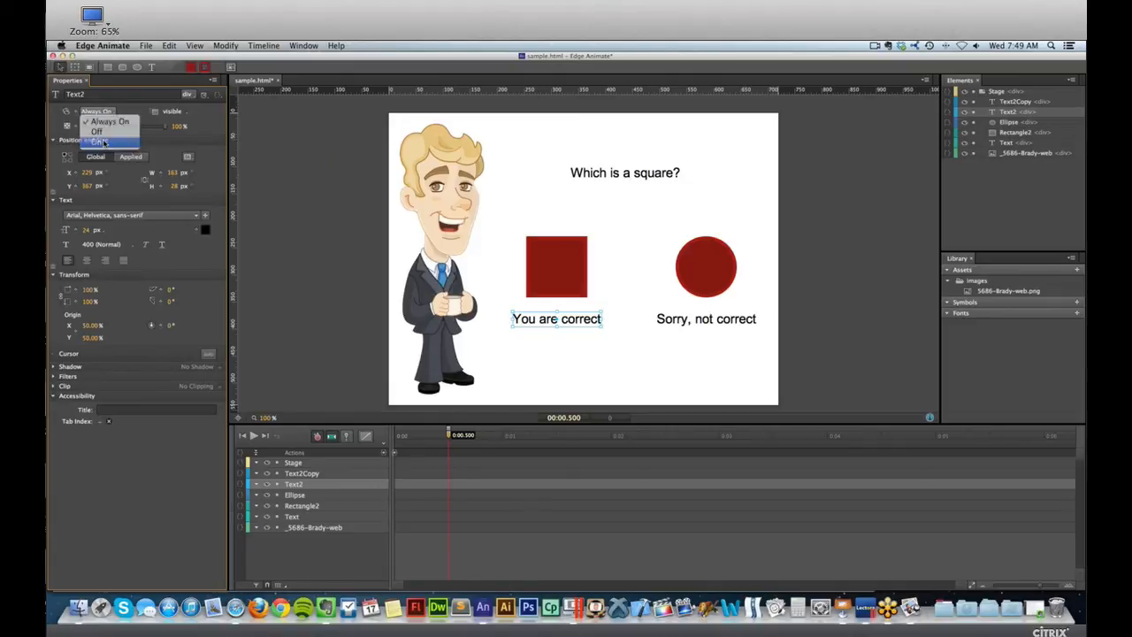
left_click(97, 141)
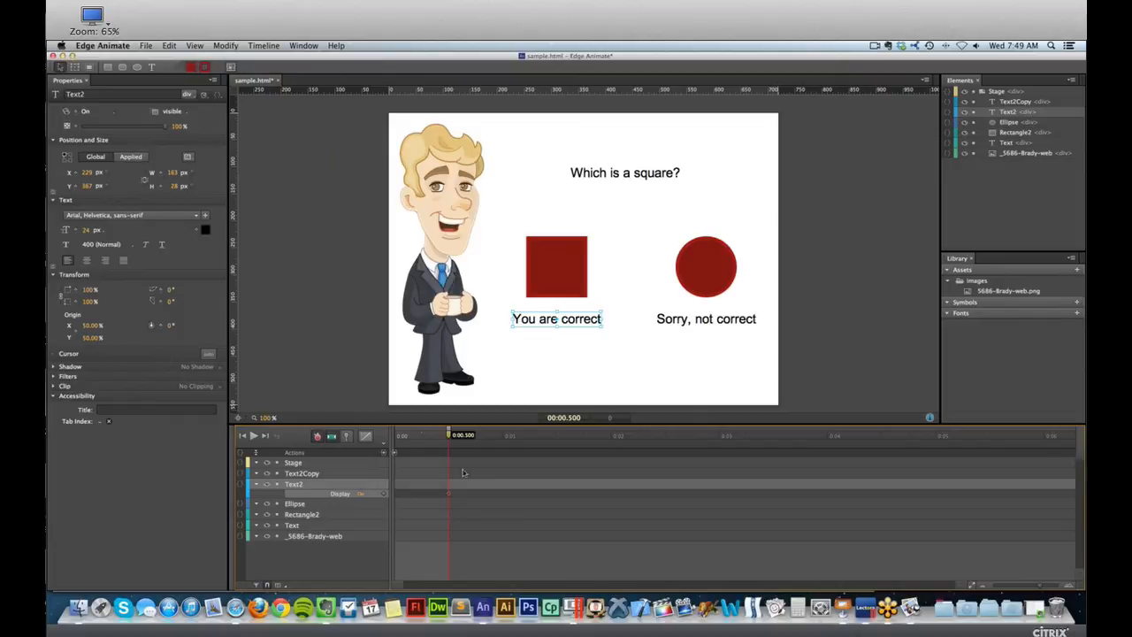
left_click(501, 436)
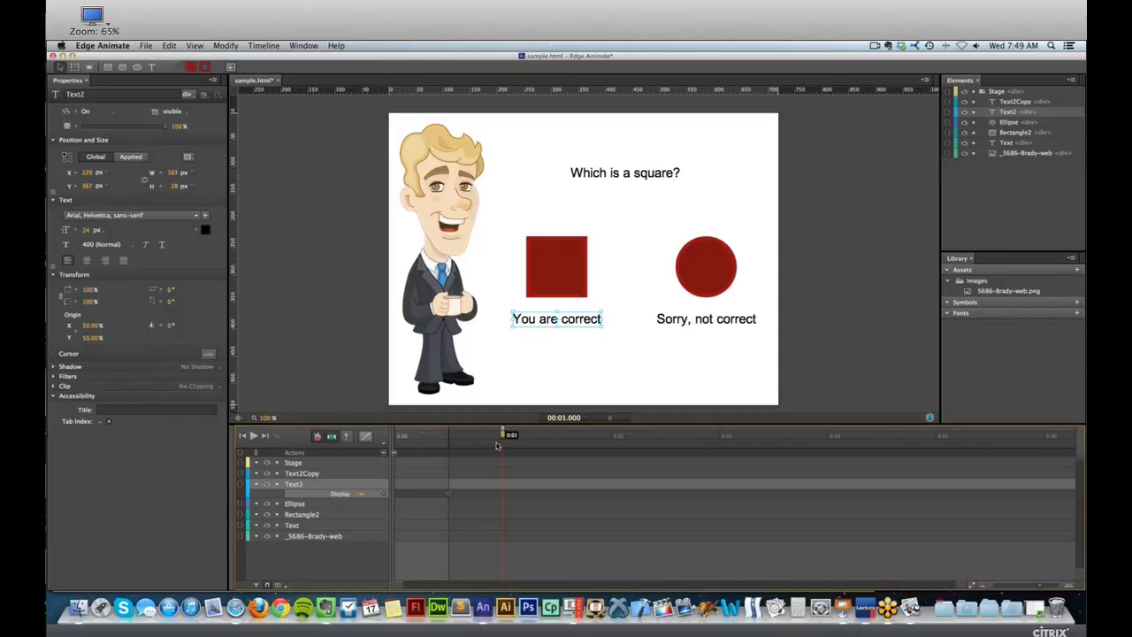
left_click(104, 113)
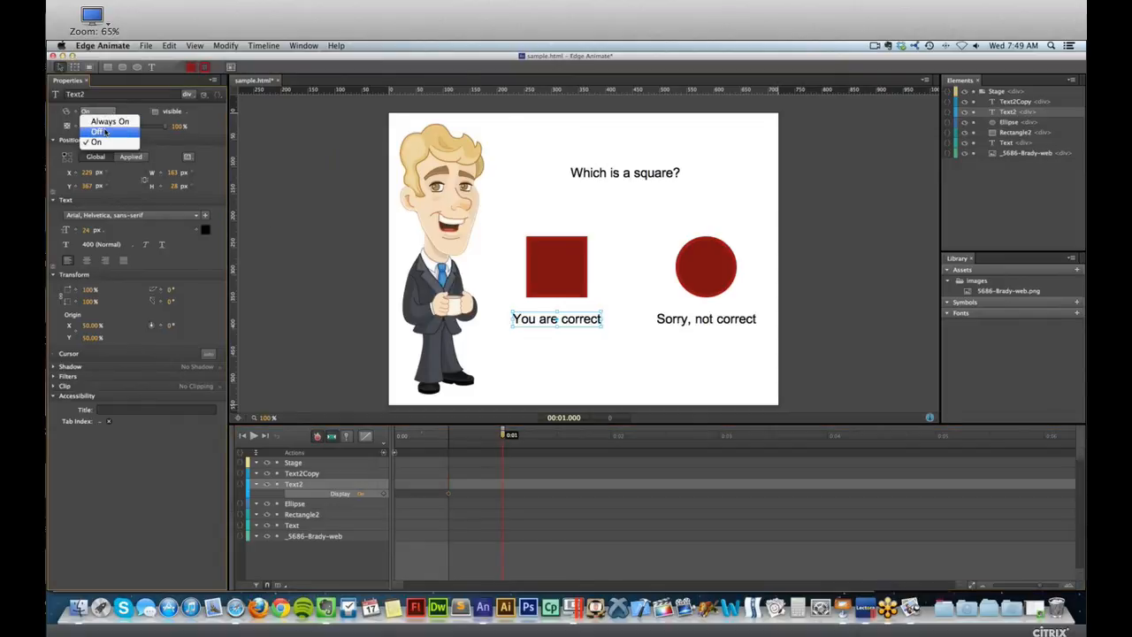
left_click(96, 131)
Set the display of the "Sorry, not correct" text to On at 0:01 and Off at 0:01.500.
left_click(669, 318)
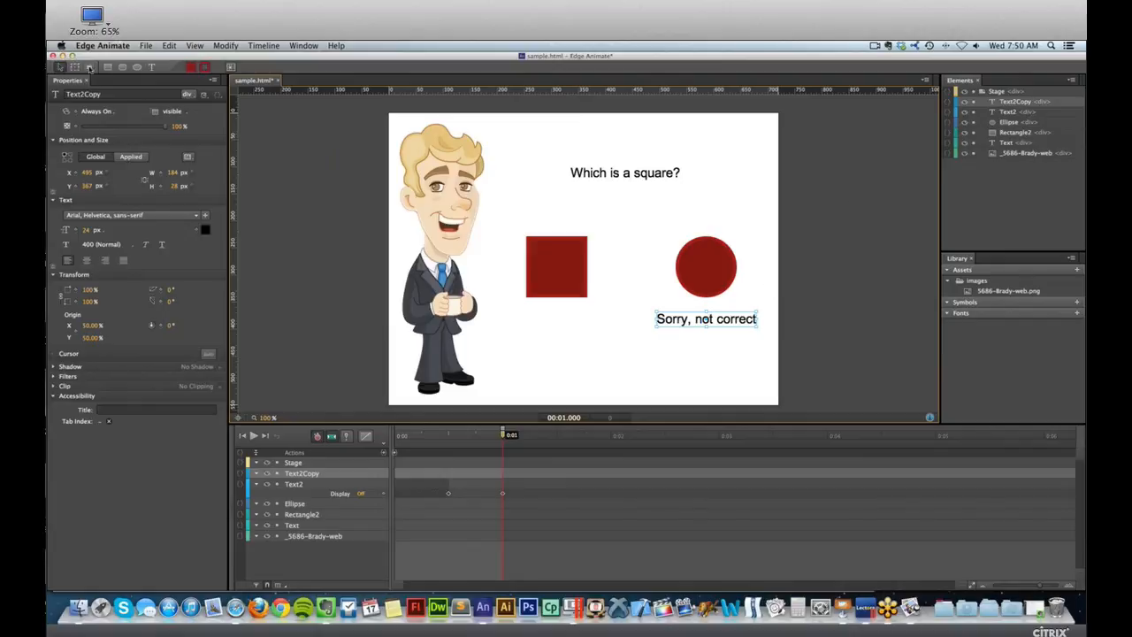
left_click(106, 112)
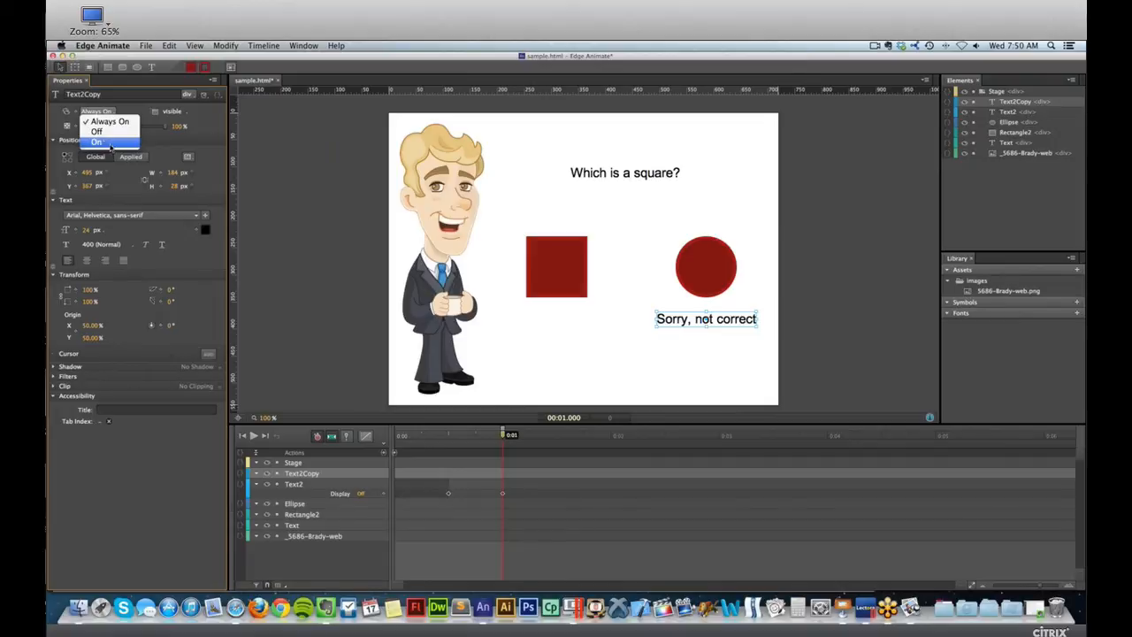
left_click(103, 142)
left_click(554, 437)
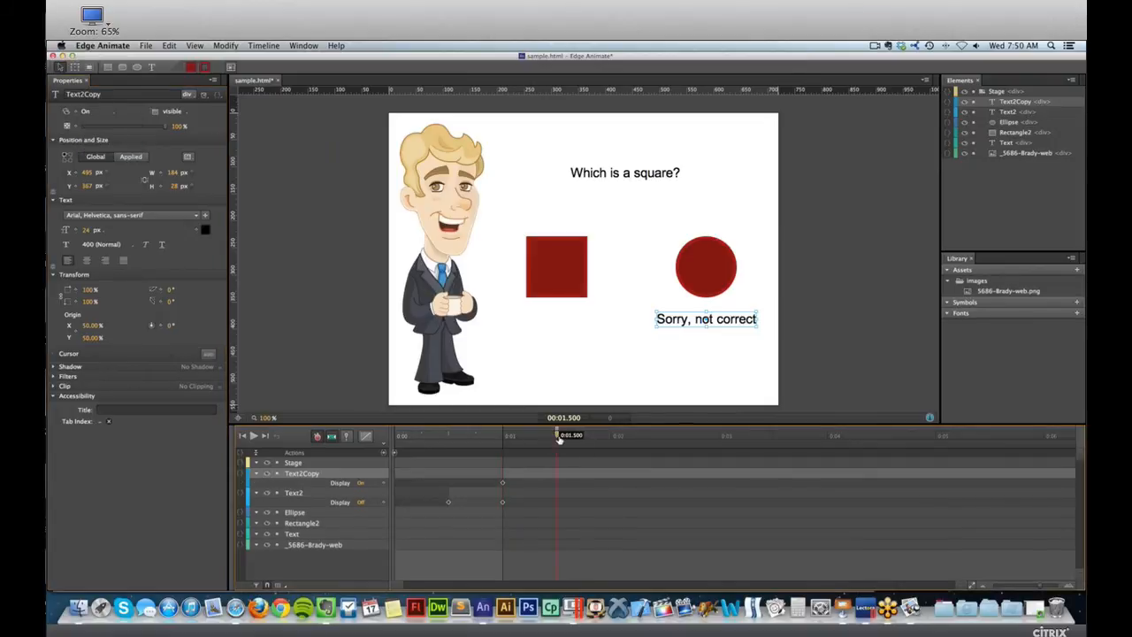
left_click(86, 112)
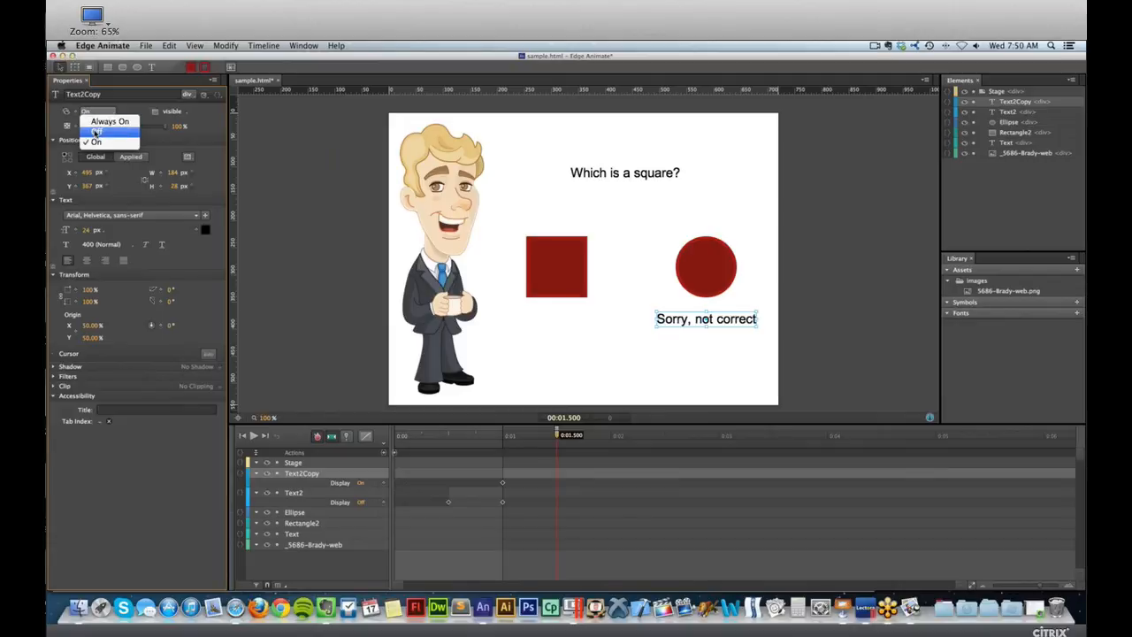
left_click(95, 132)
Scrub the timeline between 0:00 and 0:01.500 to check when each feedback text is displayed.
left_click(558, 436)
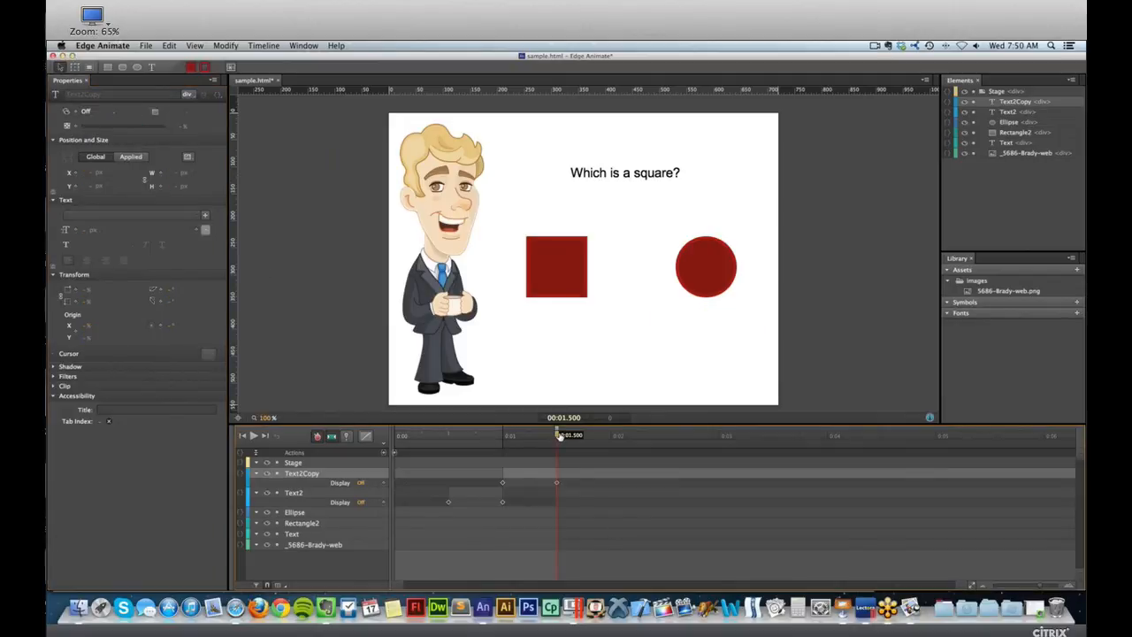
left_click_drag(558, 436, 415, 435)
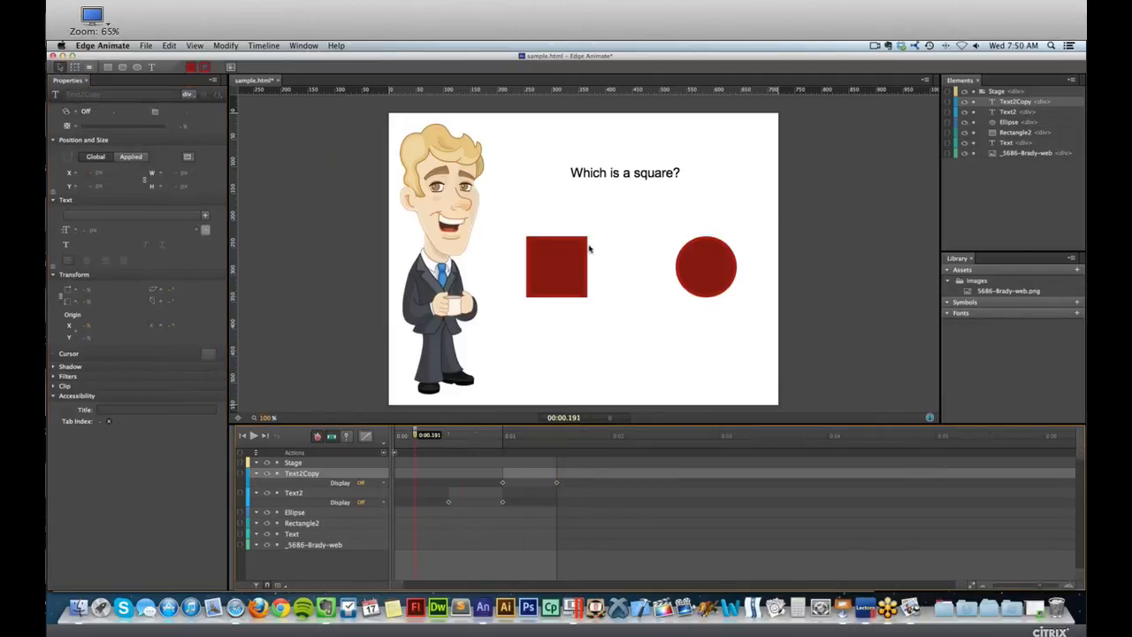
left_click(395, 439)
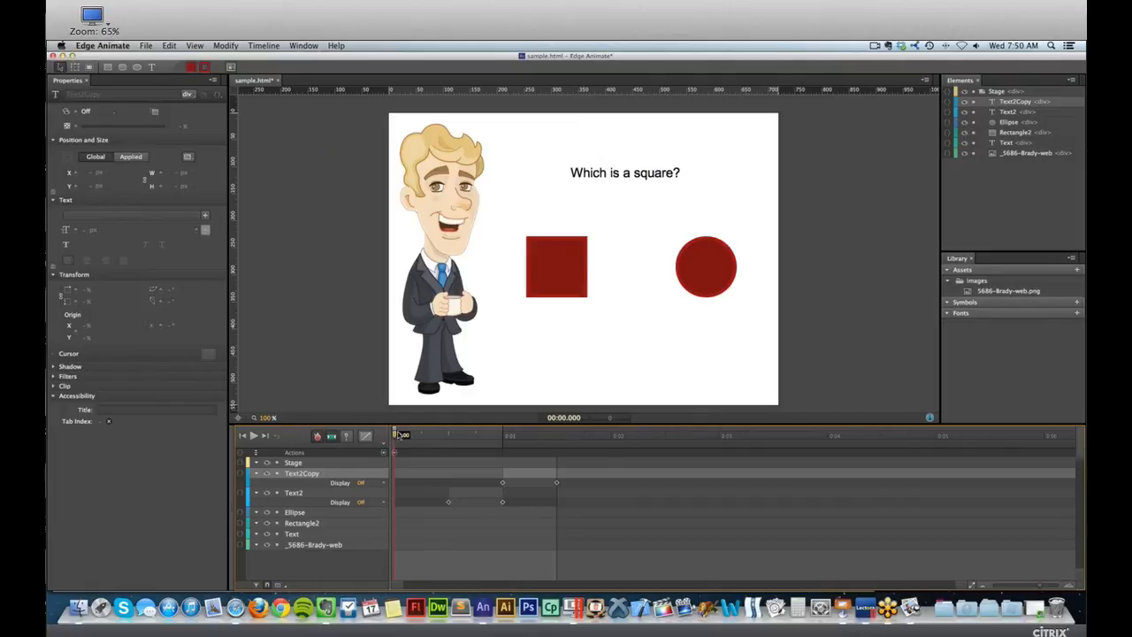
left_click_drag(458, 436, 467, 436)
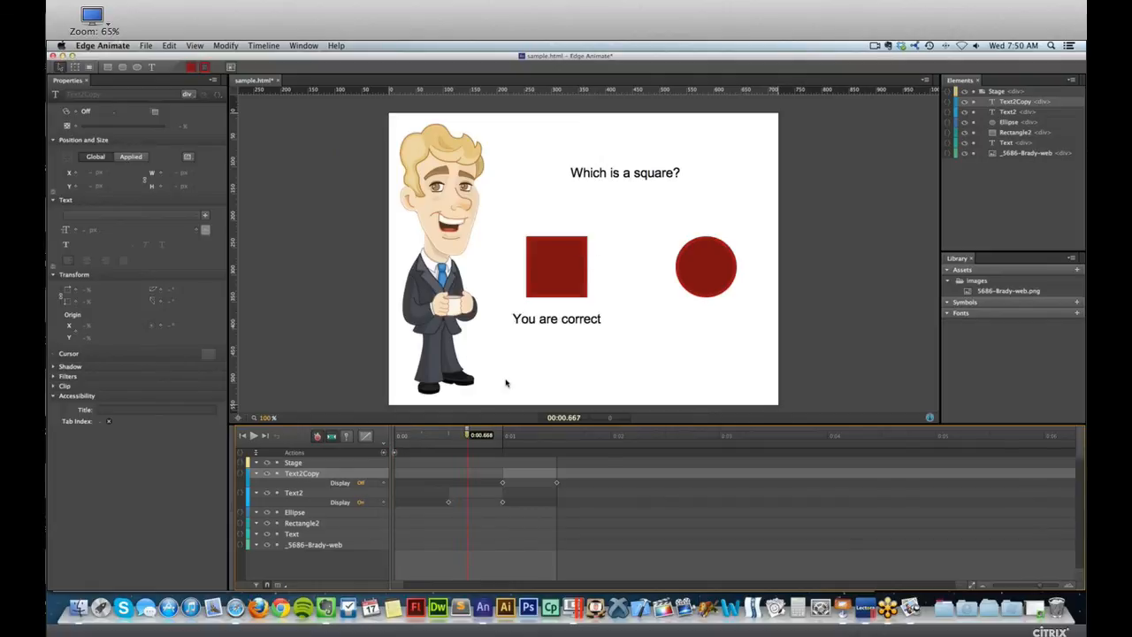
left_click(539, 320)
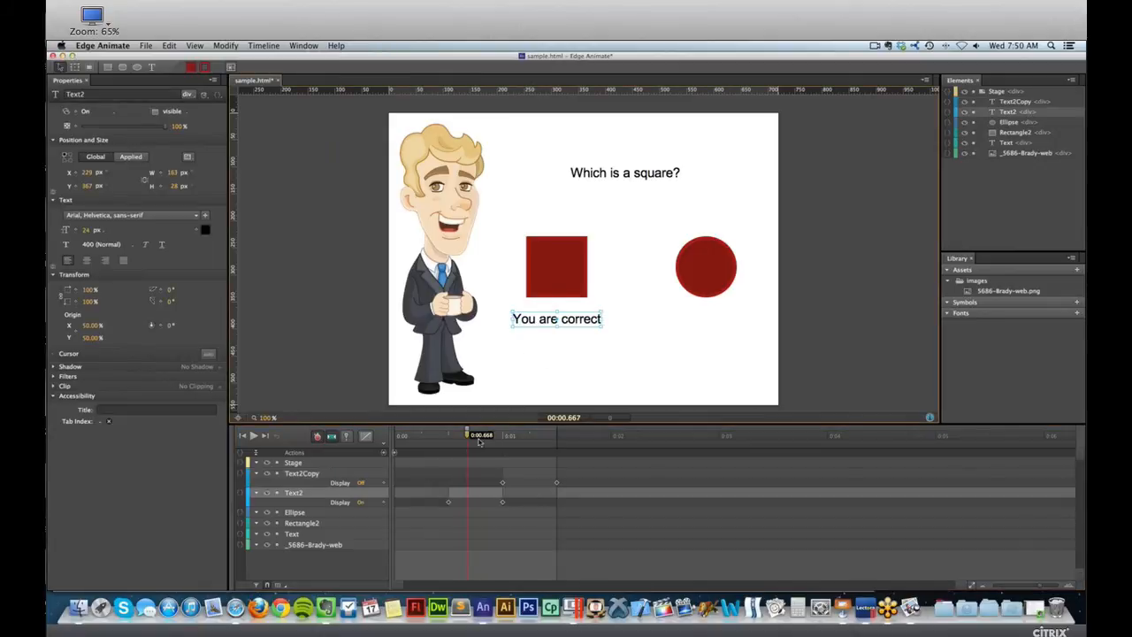
left_click_drag(478, 437, 428, 437)
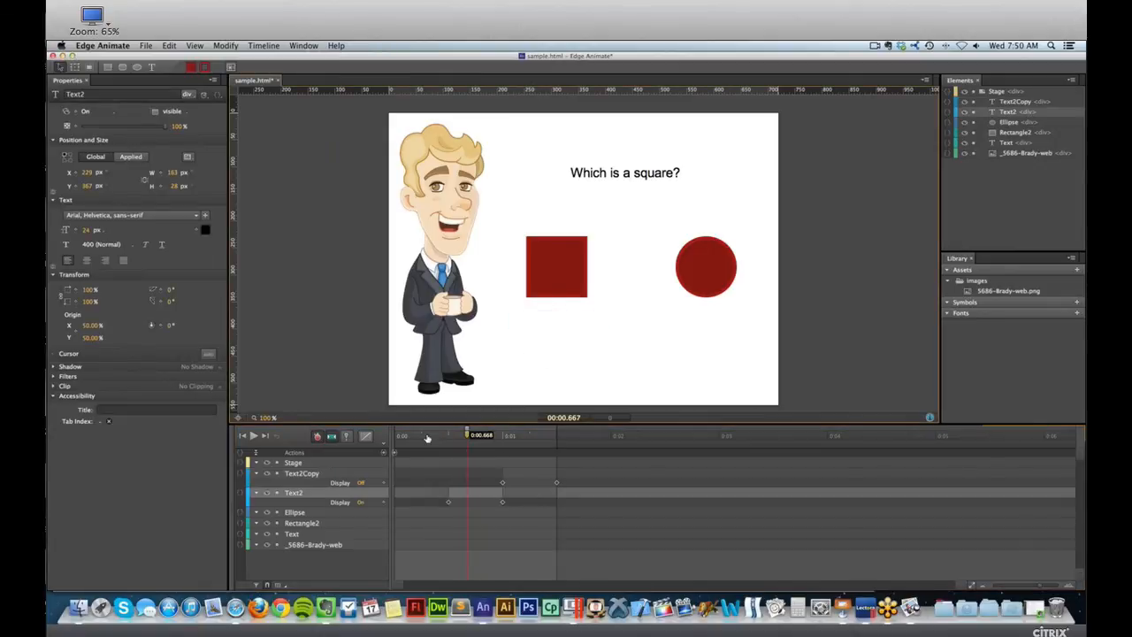
left_click(535, 437)
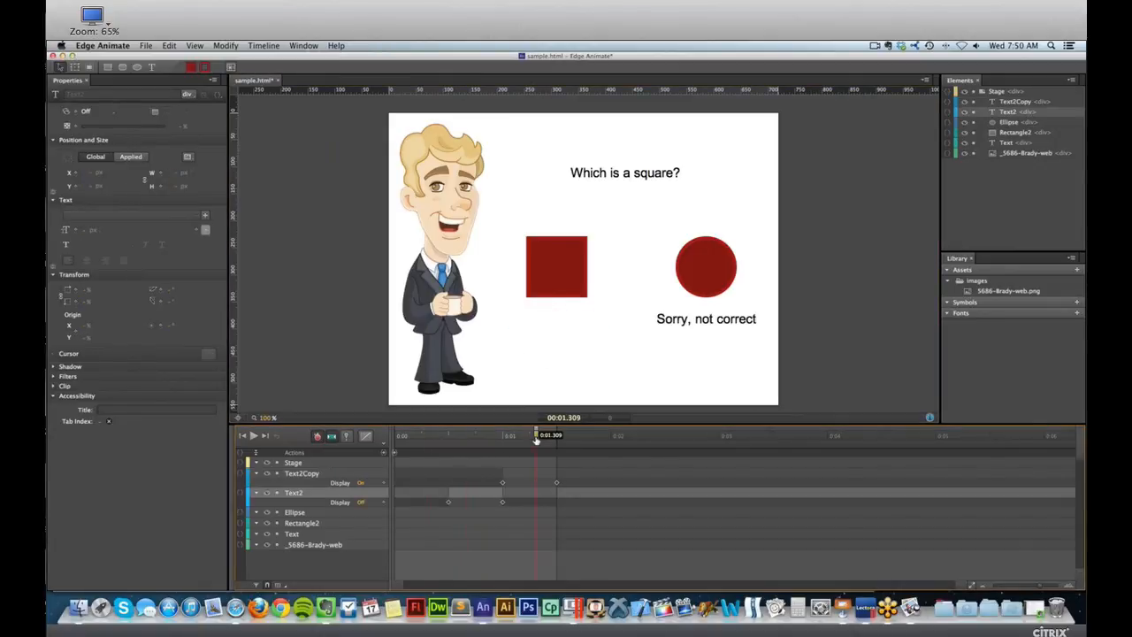
left_click_drag(535, 437, 522, 437)
left_click(459, 435)
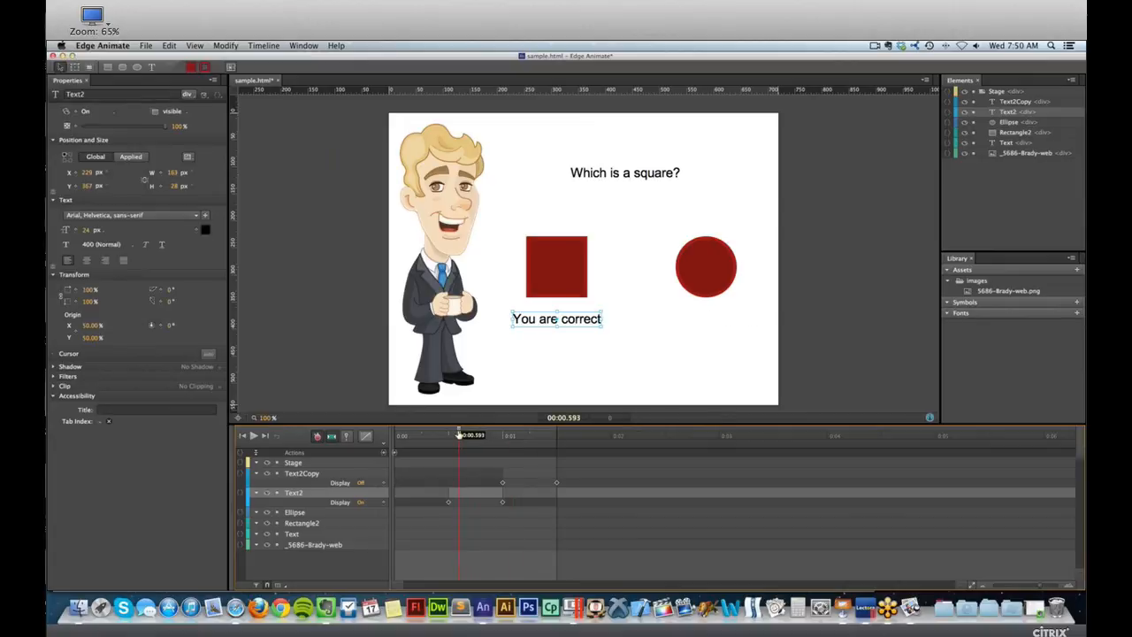
left_click_drag(442, 436, 498, 434)
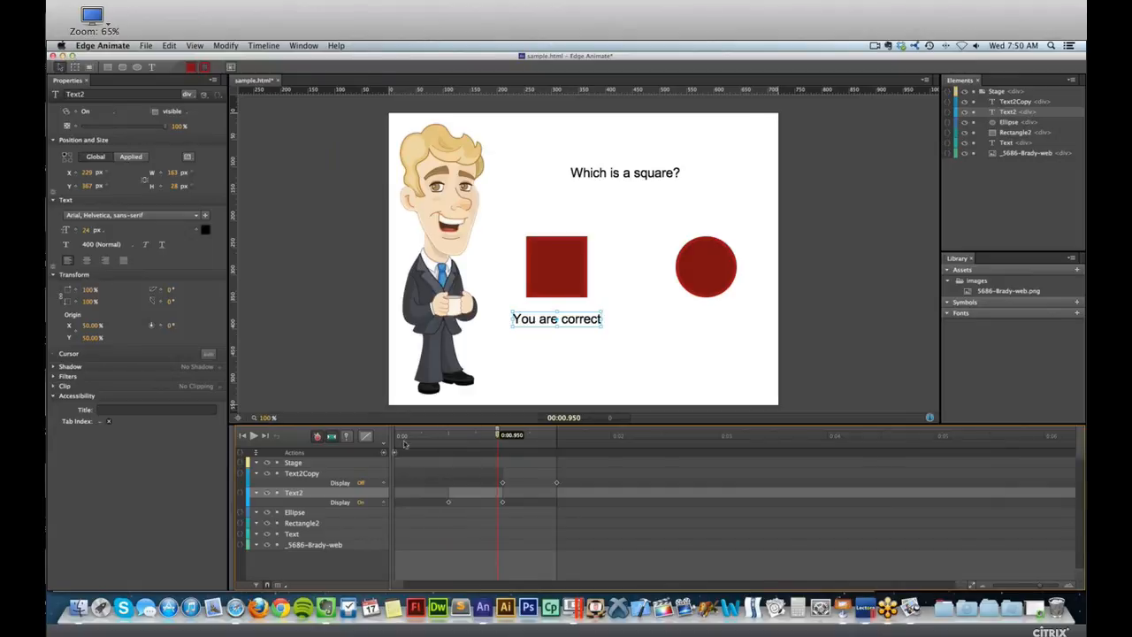
mouse_move(473, 434)
left_mouse_down()
mouse_move(450, 434)
mouse_move(556, 435)
mouse_move(494, 434)
left_mouse_up()
left_click_drag(411, 435, 380, 444)
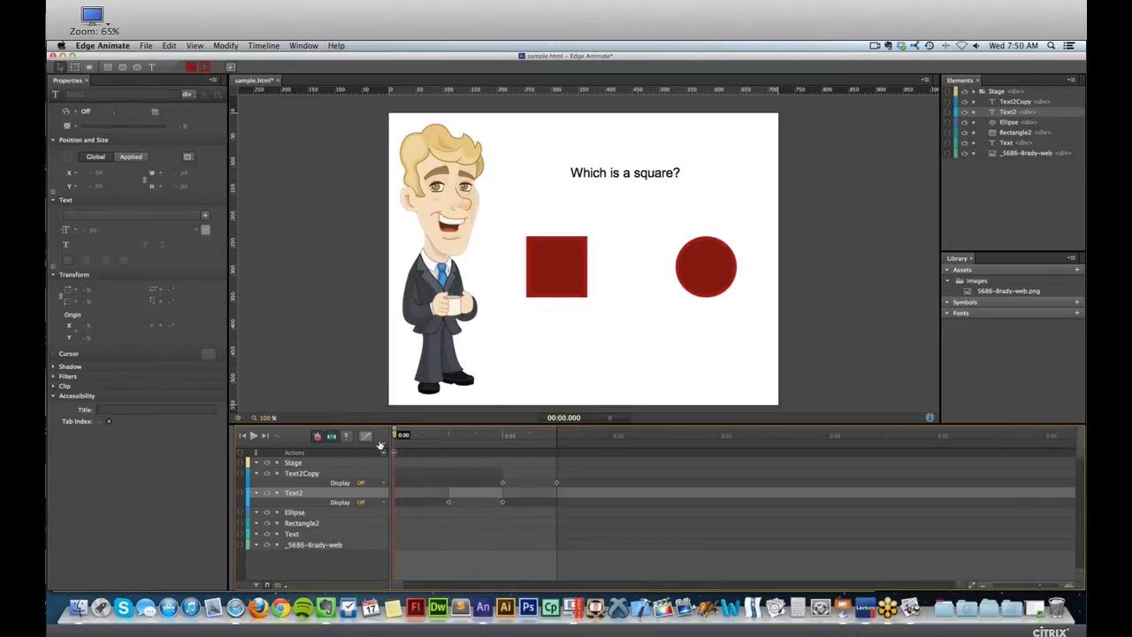
Add a timeline trigger with the Stop action at 0:00.953, near the end of the "You are correct" segment, and save the file.
left_click_drag(492, 434, 498, 434)
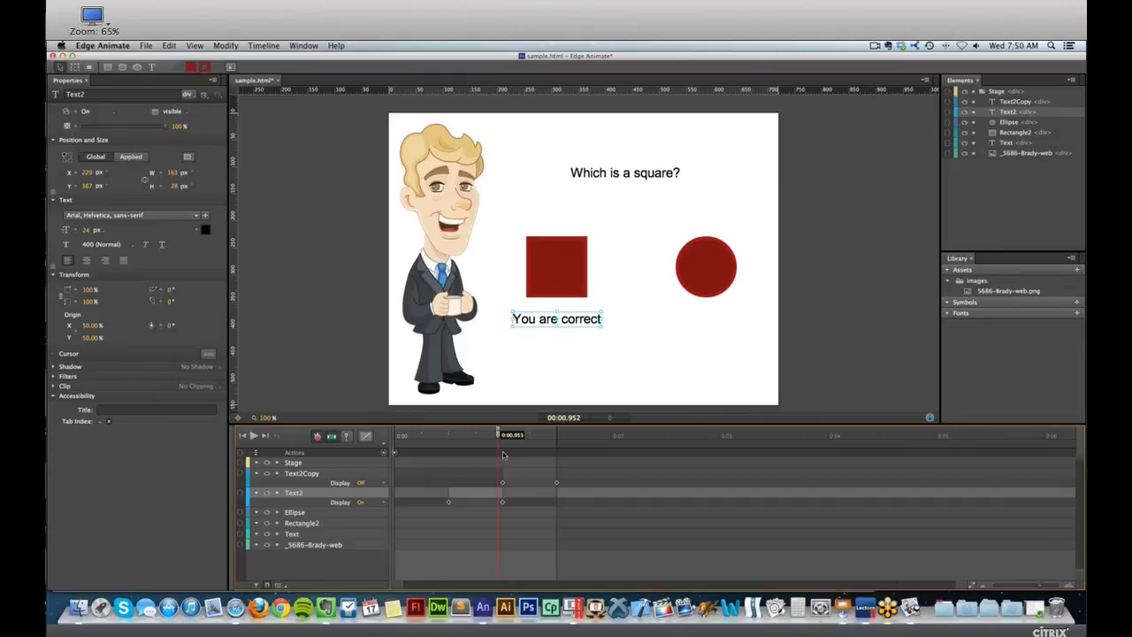
left_click(384, 454)
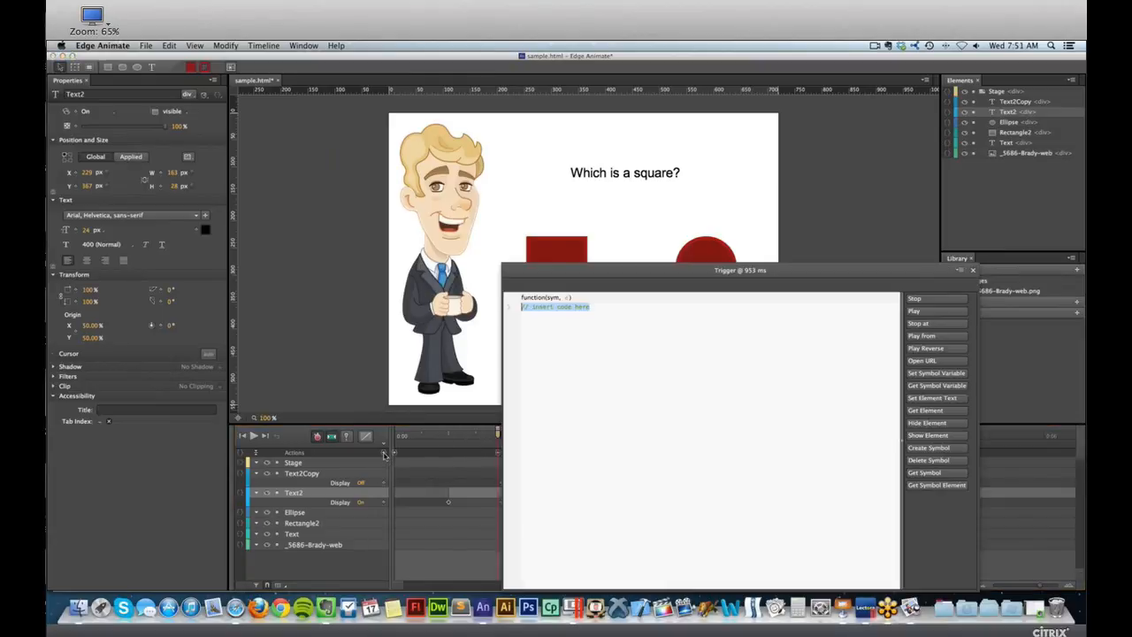
left_click(924, 301)
key("Escape")
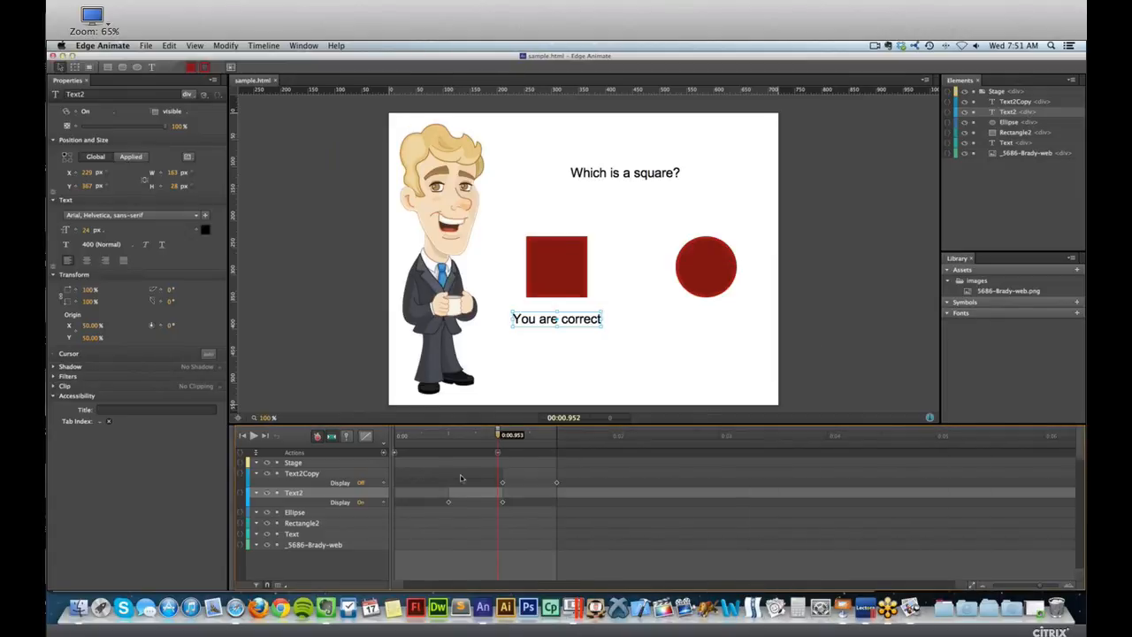
Add a timeline trigger with the Stop action, sym.stop();, at 0:01.462 within the "Sorry, not correct" segment and save the file.
left_click_drag(497, 435, 551, 434)
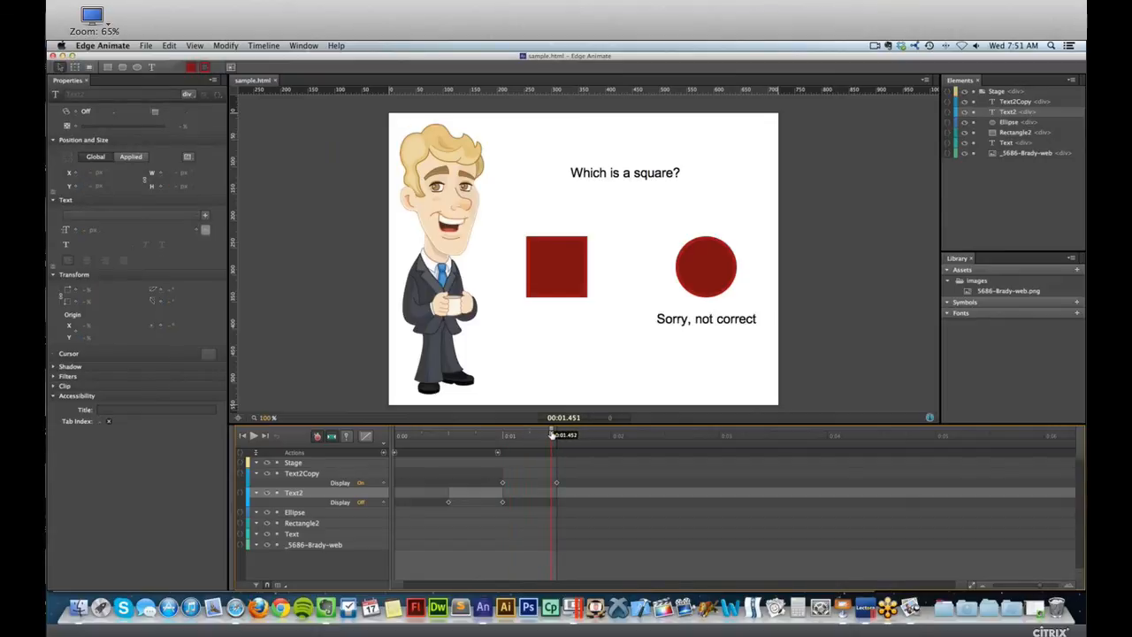
left_click(384, 453)
left_click(985, 300)
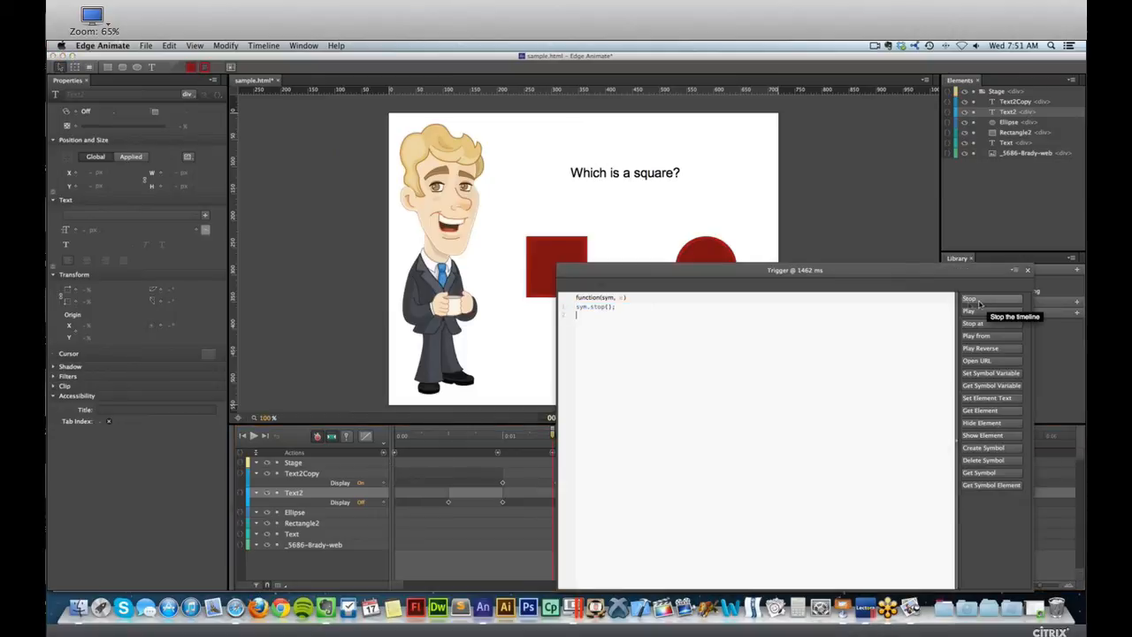
key("super+s")
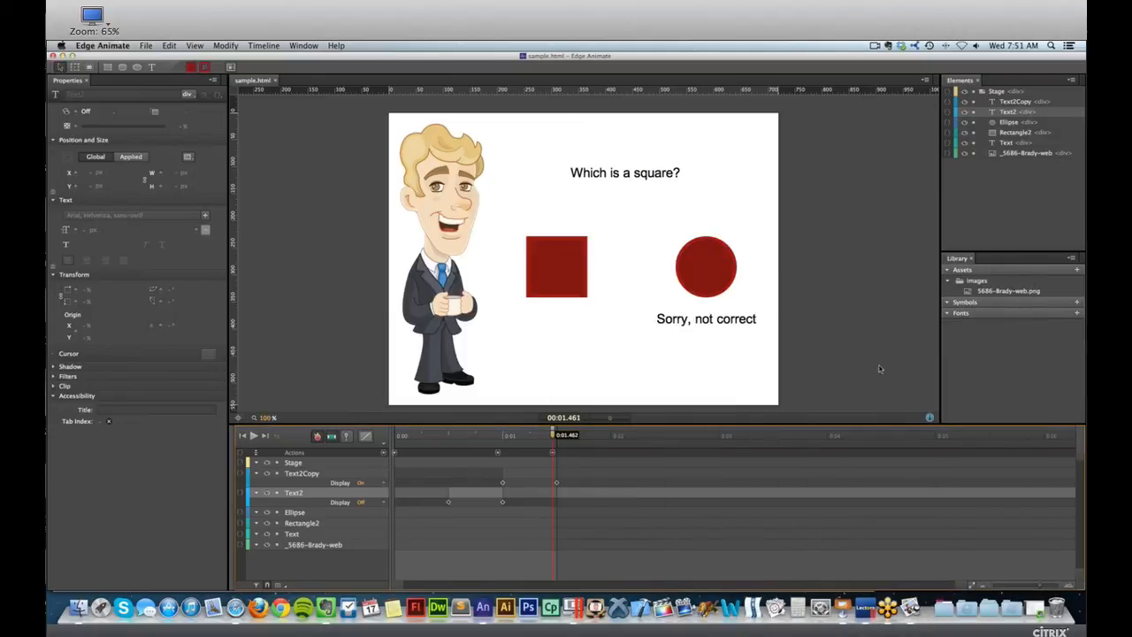
Return the playhead to 0:00.500, where the "You are correct" text begins, and select the red square.
left_click_drag(448, 439, 497, 434)
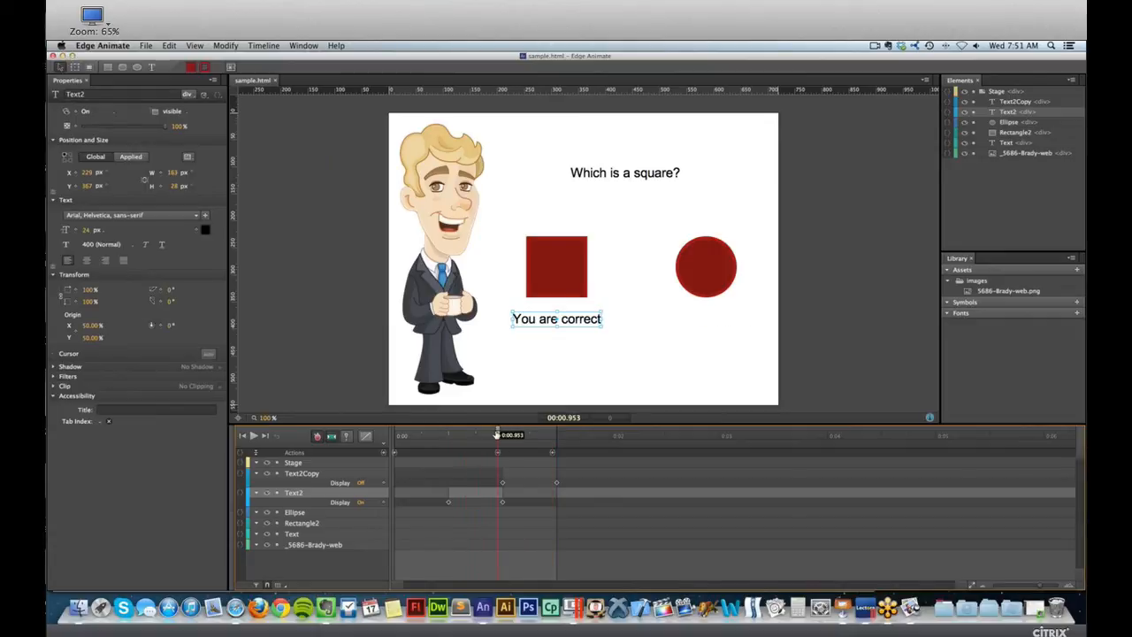
left_click_drag(460, 435, 448, 435)
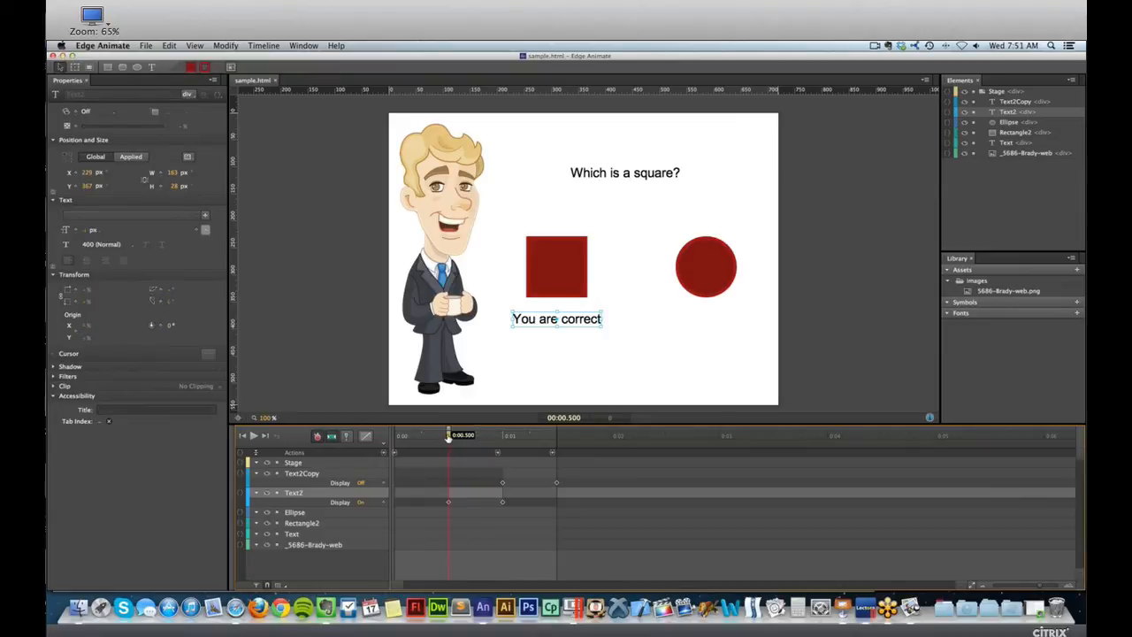
left_click(559, 274)
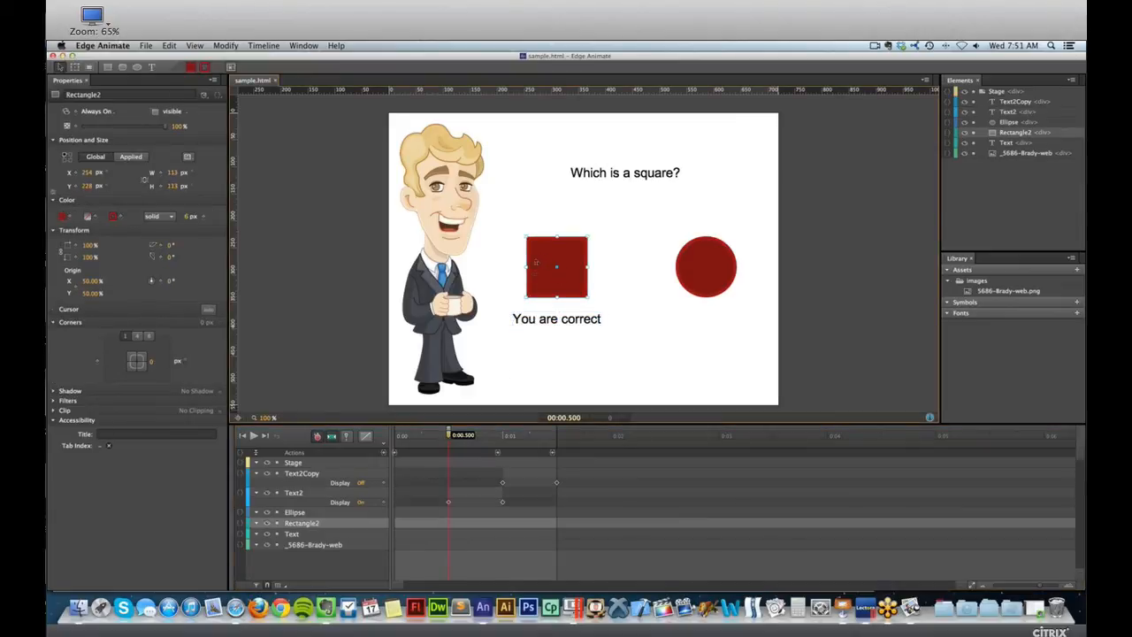
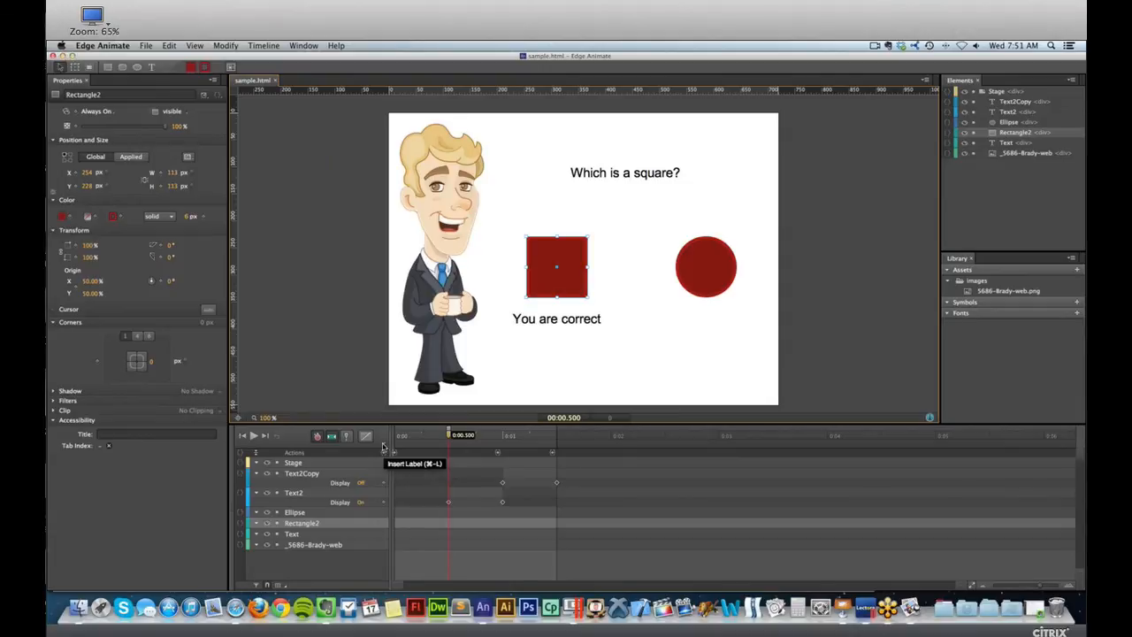
Insert timeline labels named Square at 0:00.500 and Circle at 0:01.000.
left_click(384, 447)
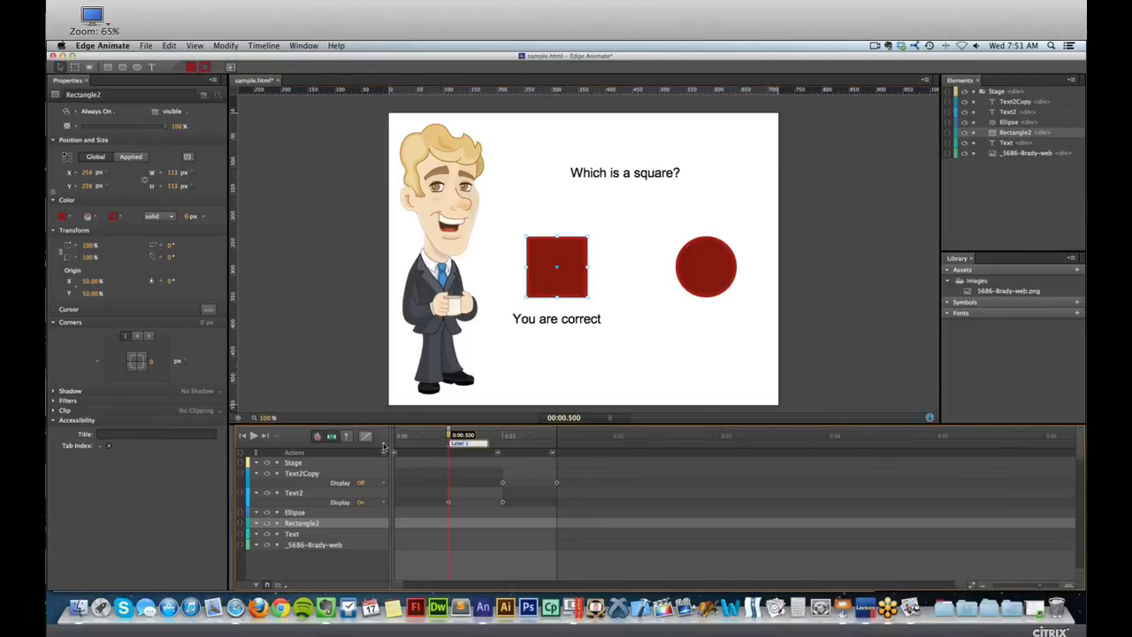
type("s")
key("Return")
left_click(504, 435)
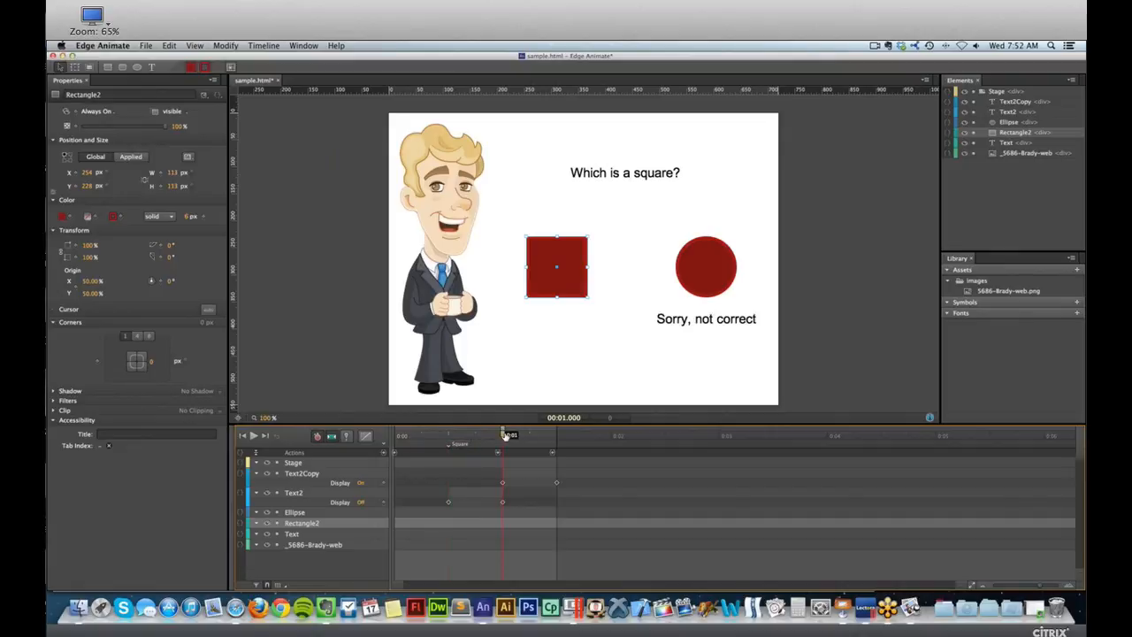
left_click(386, 445)
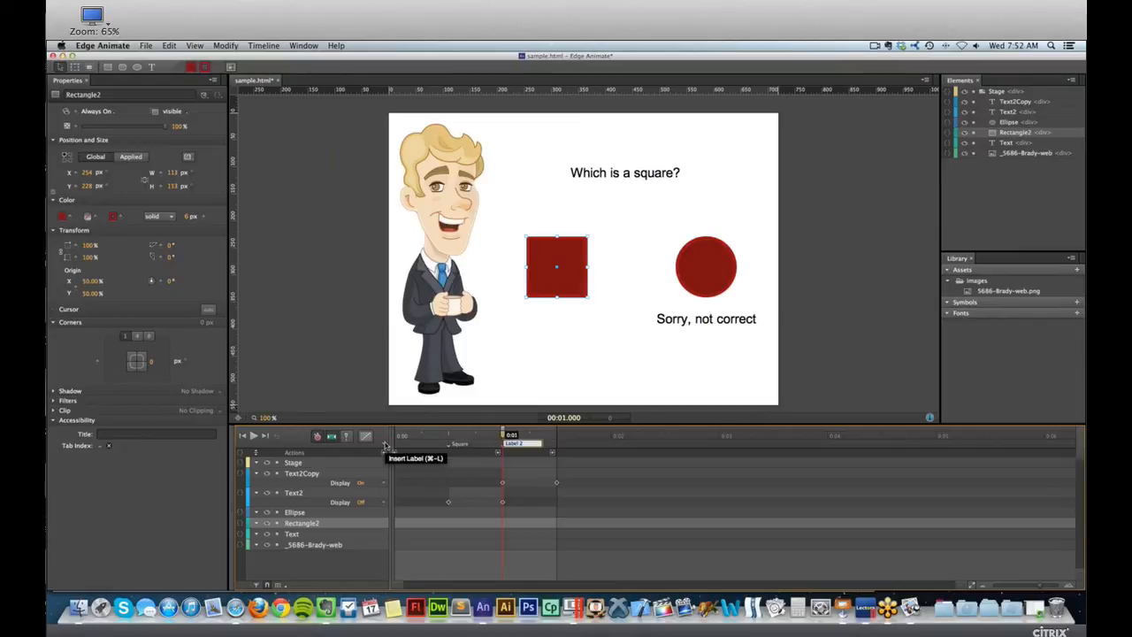
type("Circle")
key("Return")
Insert a timeline label named Home at 0:00.
left_click_drag(411, 435, 393, 437)
left_click(387, 445)
type("Home")
key("Return")
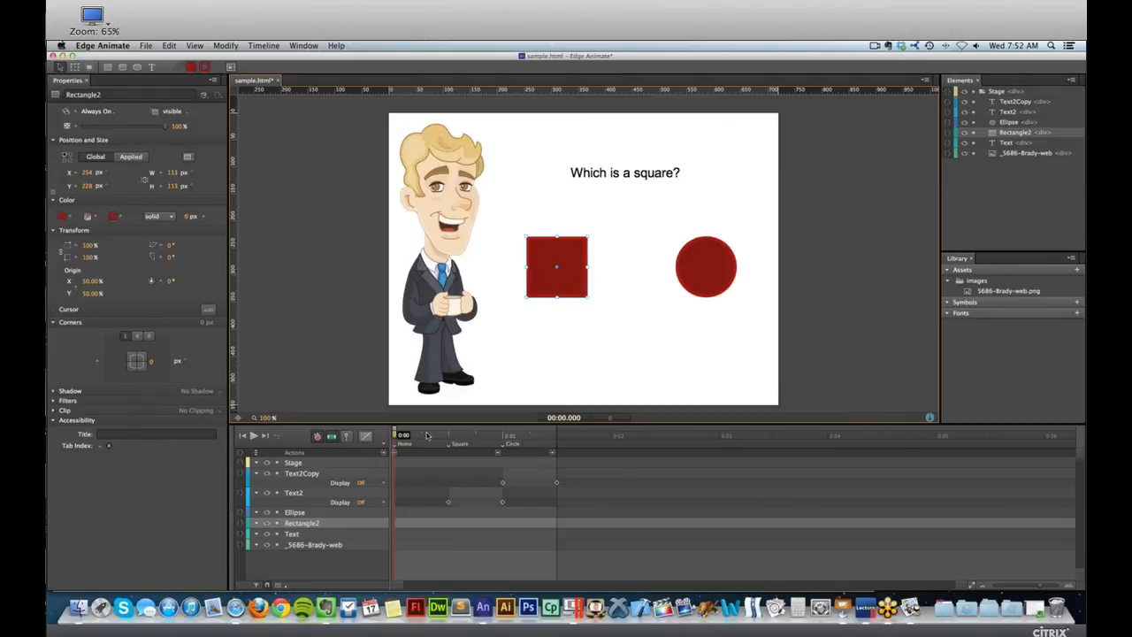
Scrub through the Square and Circle segments to check which feedback text each label and its stop trigger cover.
left_click(452, 443)
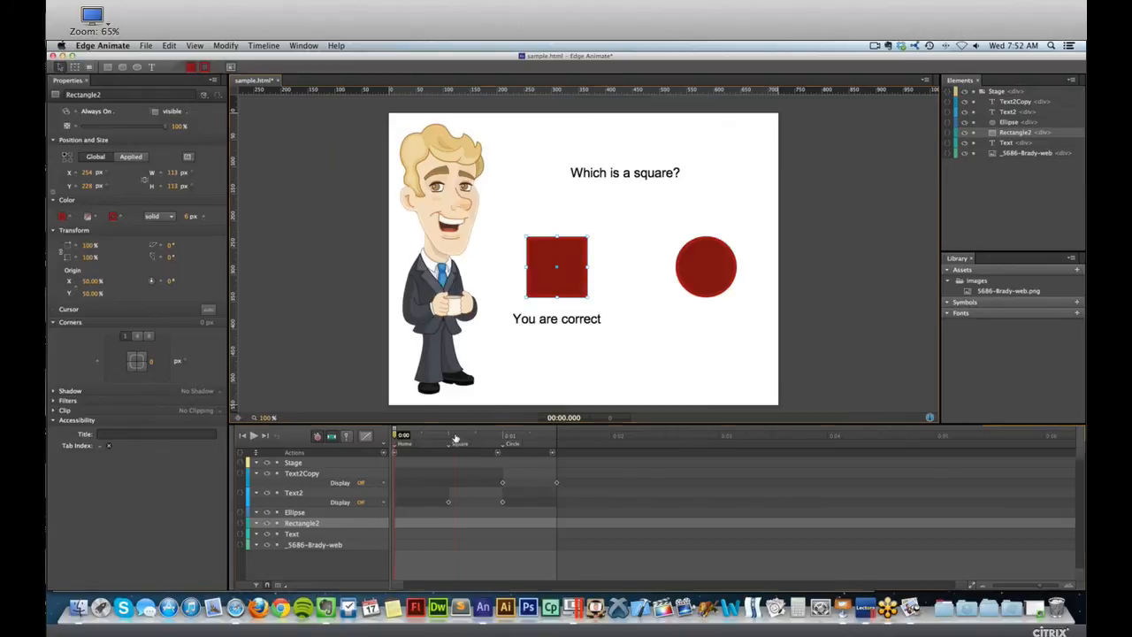
left_click_drag(451, 435, 496, 435)
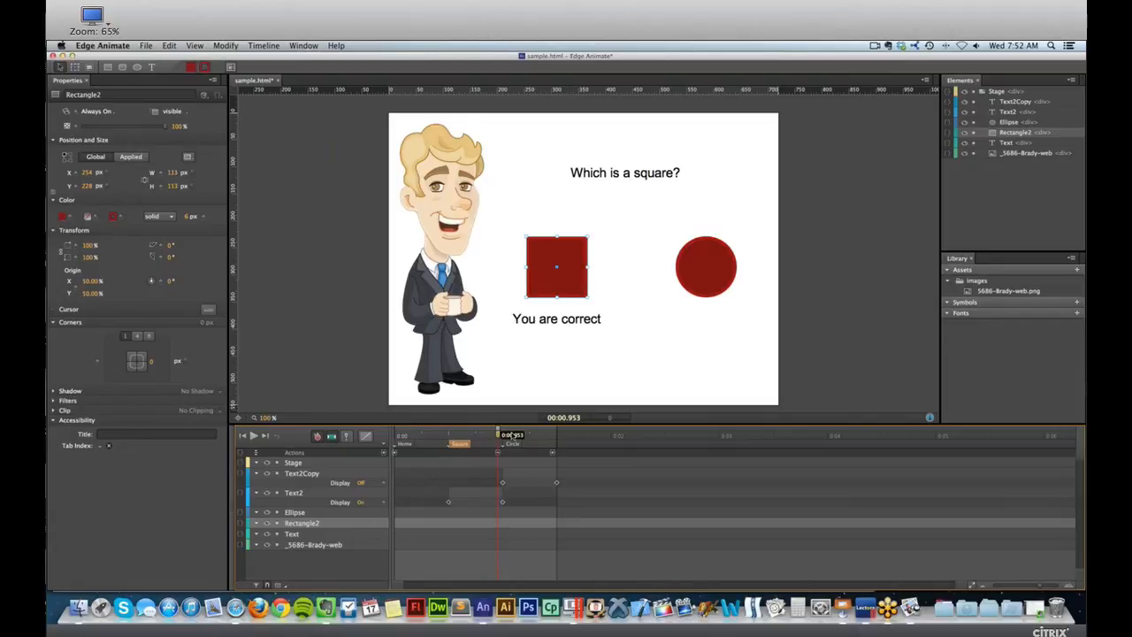
left_click(445, 436)
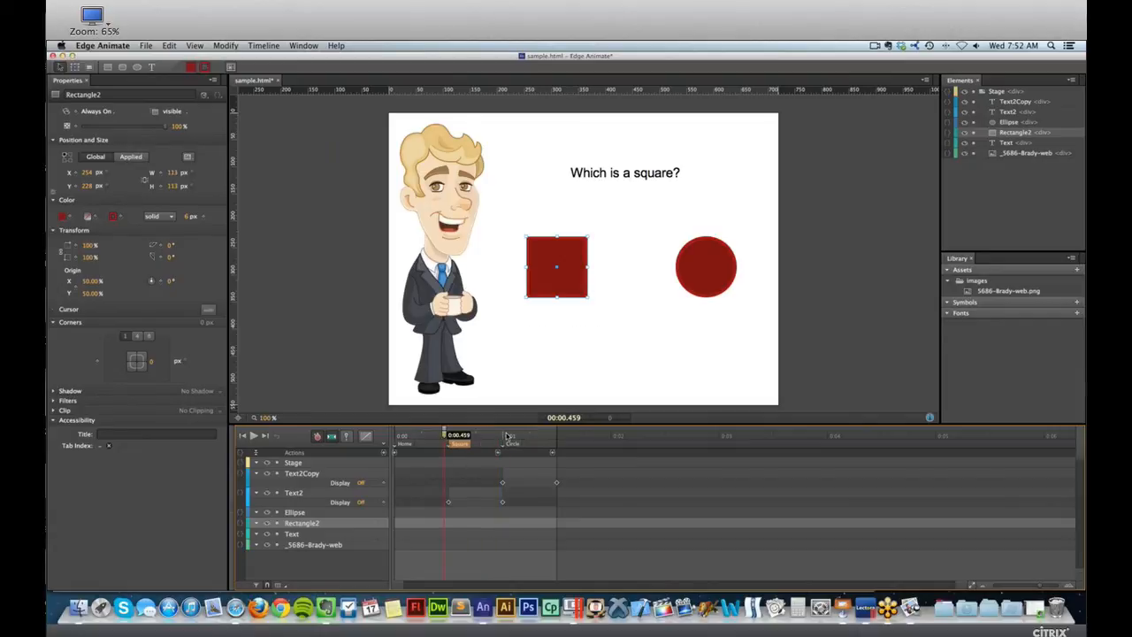
left_click(503, 436)
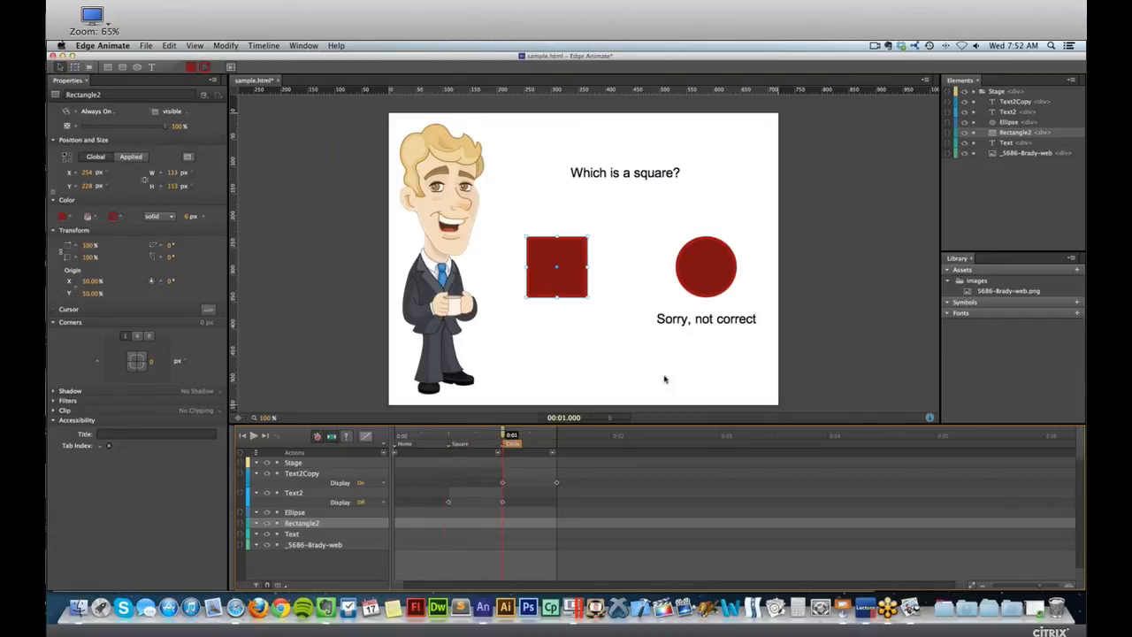
left_click(697, 323)
left_click_drag(505, 434, 553, 432)
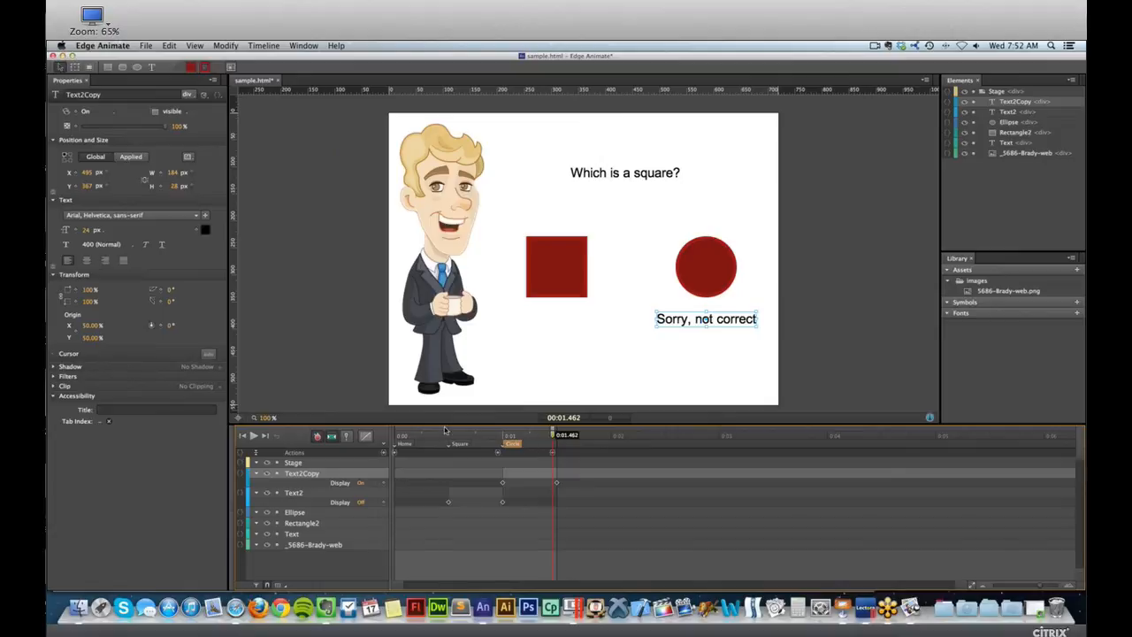
left_click_drag(434, 439, 427, 440)
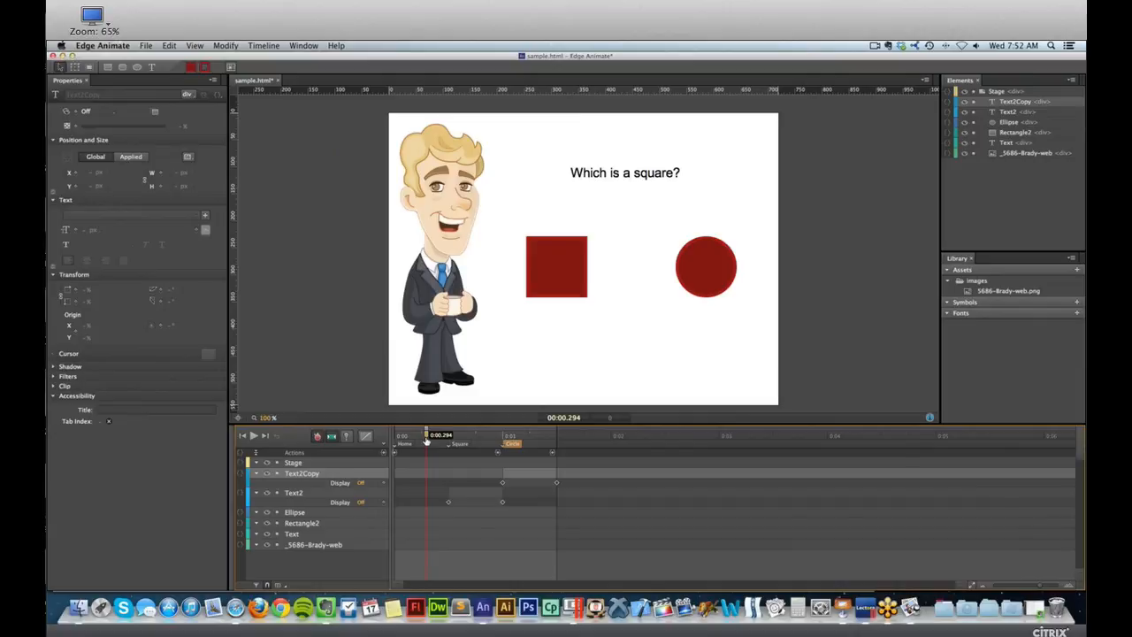
Open the code actions for the red square, add a click event, and move the code window clear of the timeline.
left_click(571, 259)
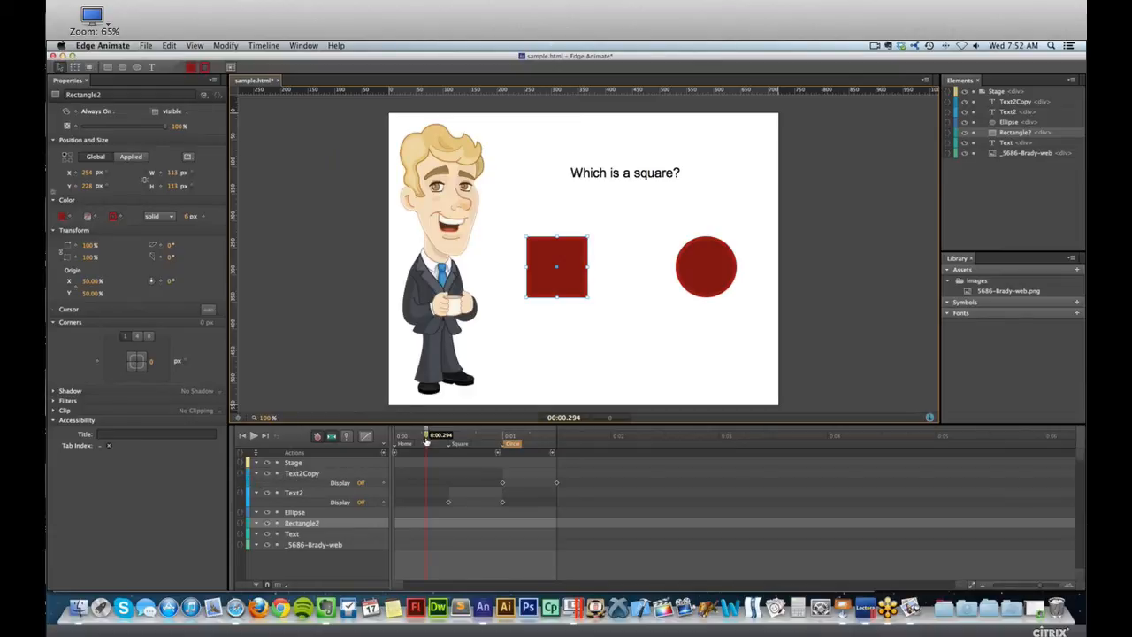
left_click(218, 97)
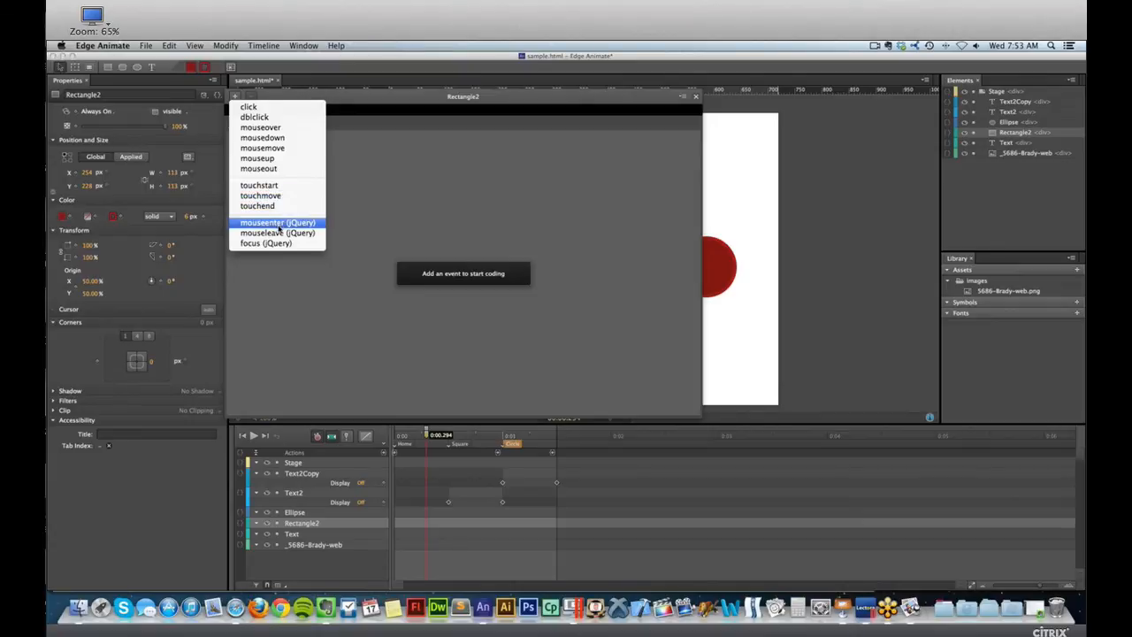
left_click(280, 108)
left_click_drag(313, 103, 386, 149)
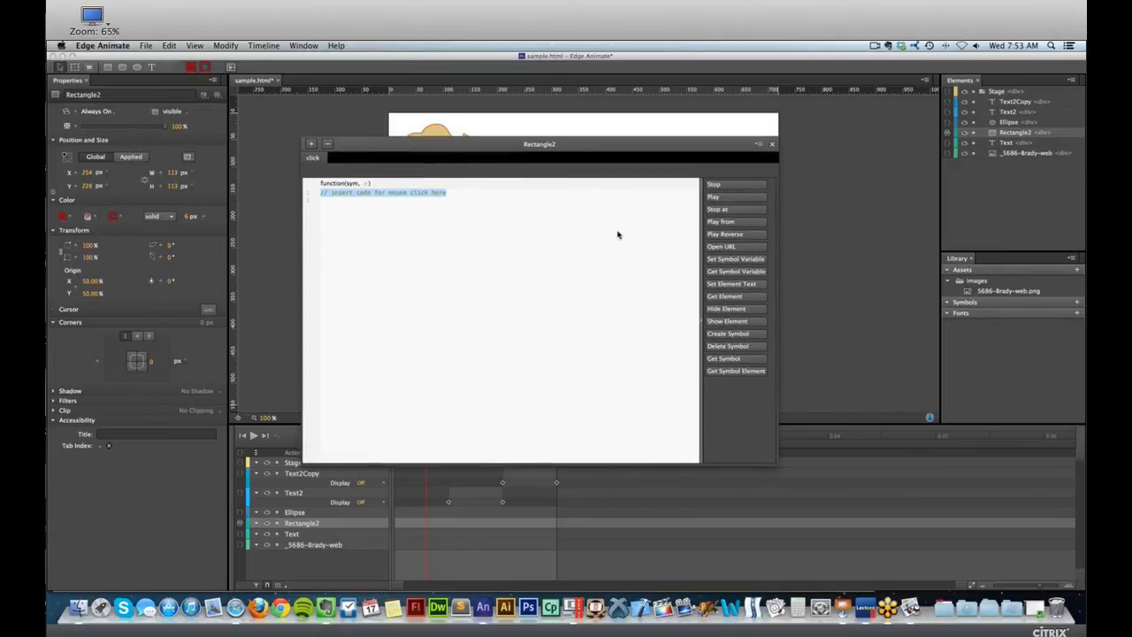
left_click_drag(540, 147, 573, 97)
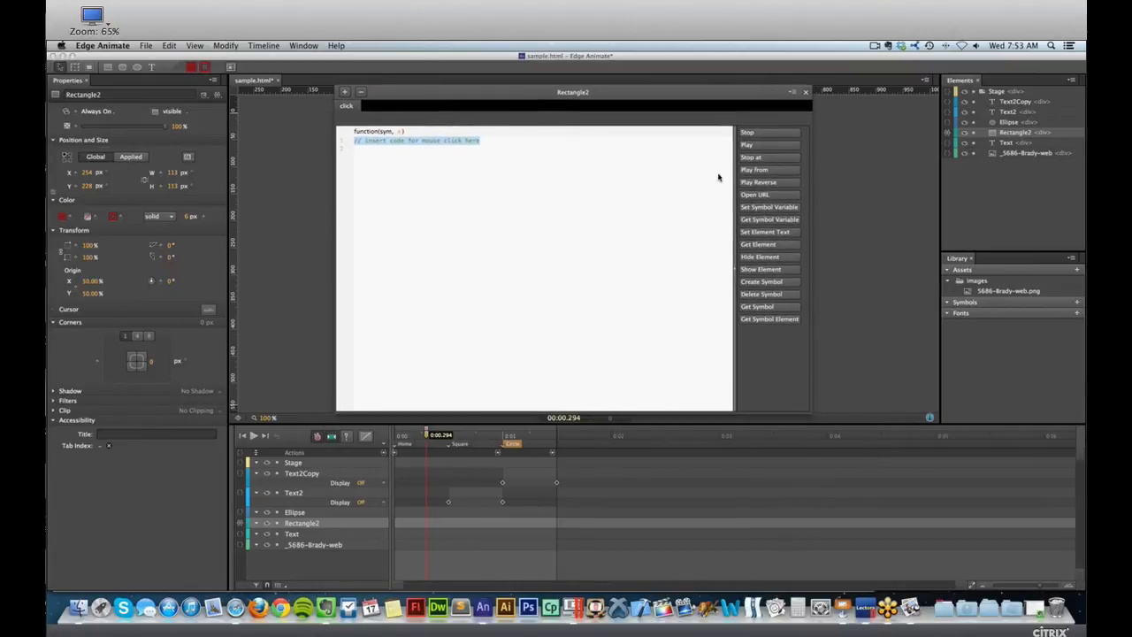
Insert the Play action in the red square's click event as sym.play("Square"); and save the file.
left_click(748, 146)
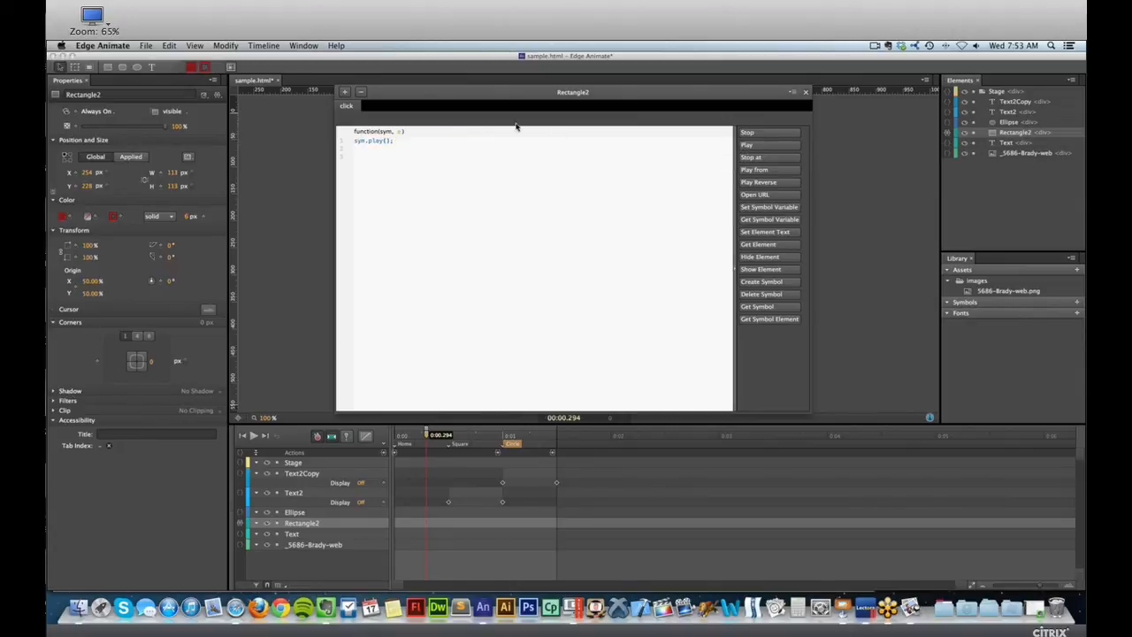
double_click(361, 141)
left_click(385, 141)
type("\"")
left_click_drag(417, 140, 387, 141)
type("50")
type("uare\"")
key("super+s")
Preview the quiz in the browser, test the red square's feedback, then close the preview and return to Edge Animate.
key("super+Return")
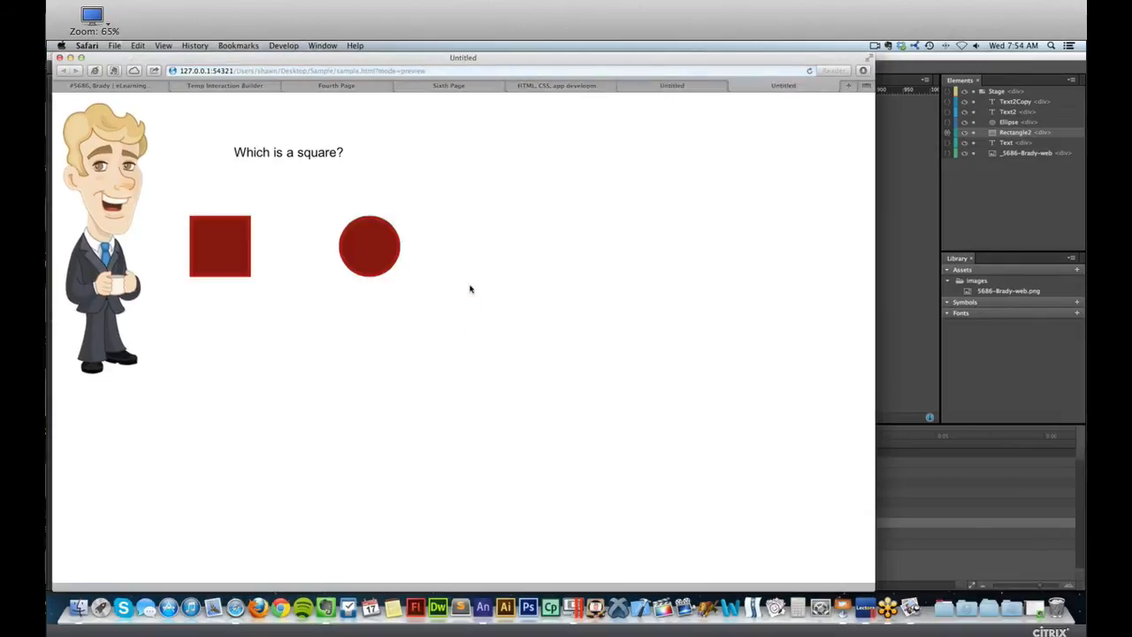
left_click(217, 238)
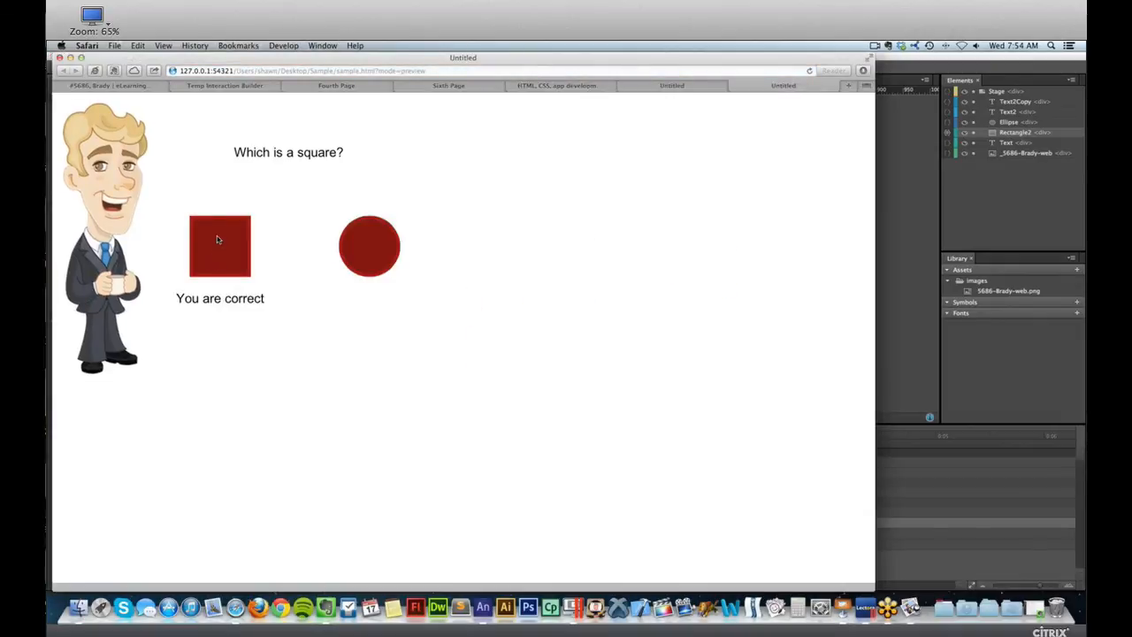
left_click_drag(177, 298, 243, 298)
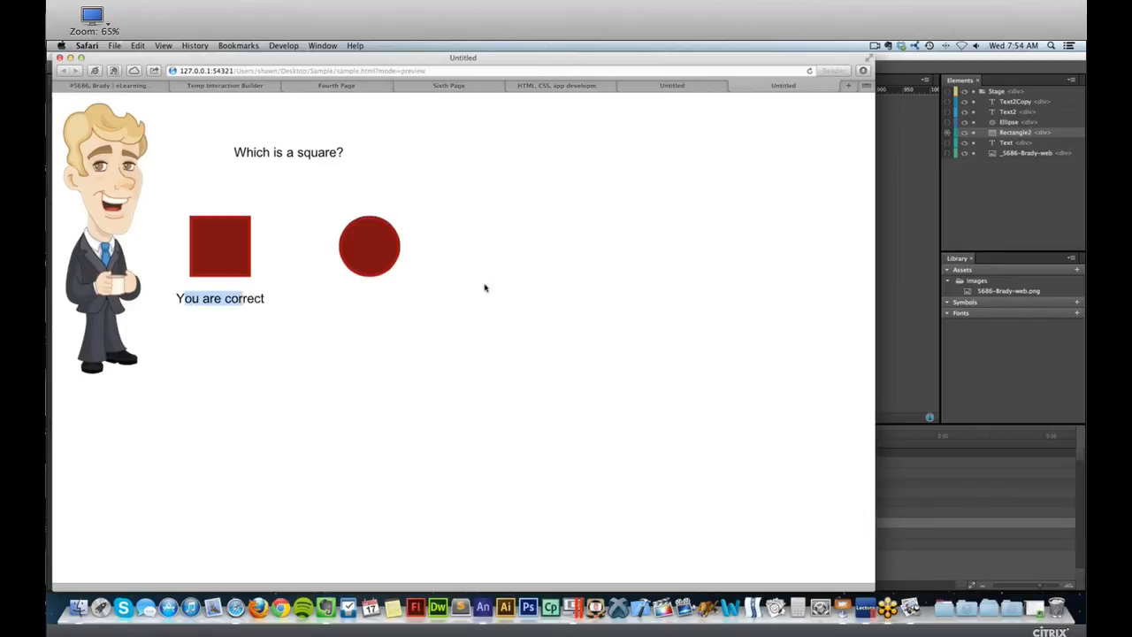
key("super+w")
left_click(912, 200)
Add a click event to the red circle with a Play action targeting the Circle label, and save the file.
left_click(697, 252)
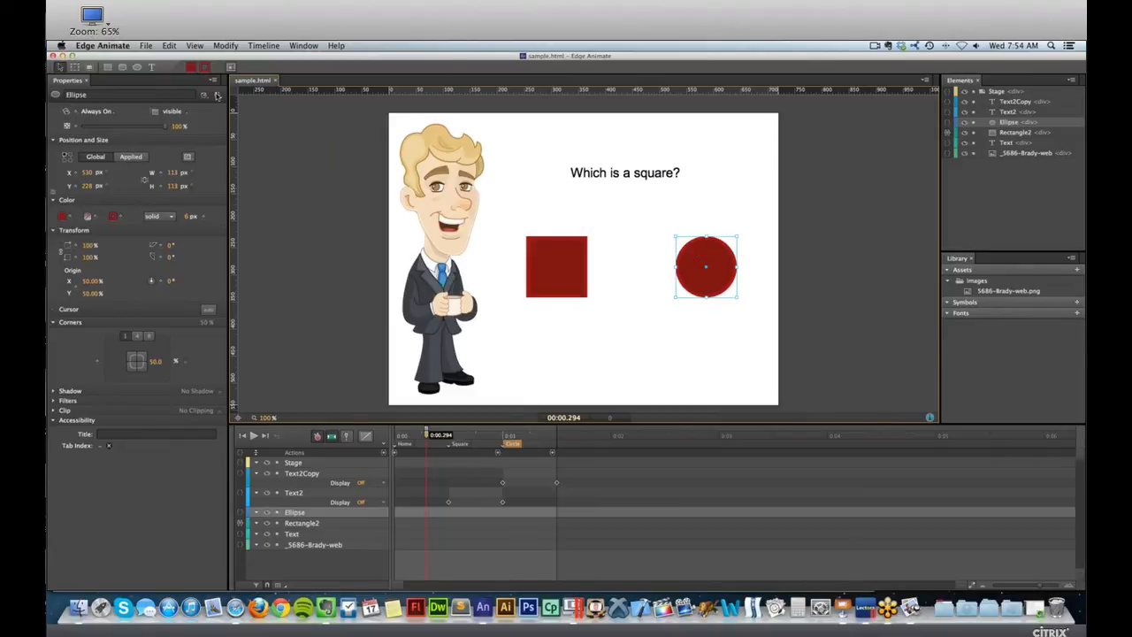
left_click(217, 96)
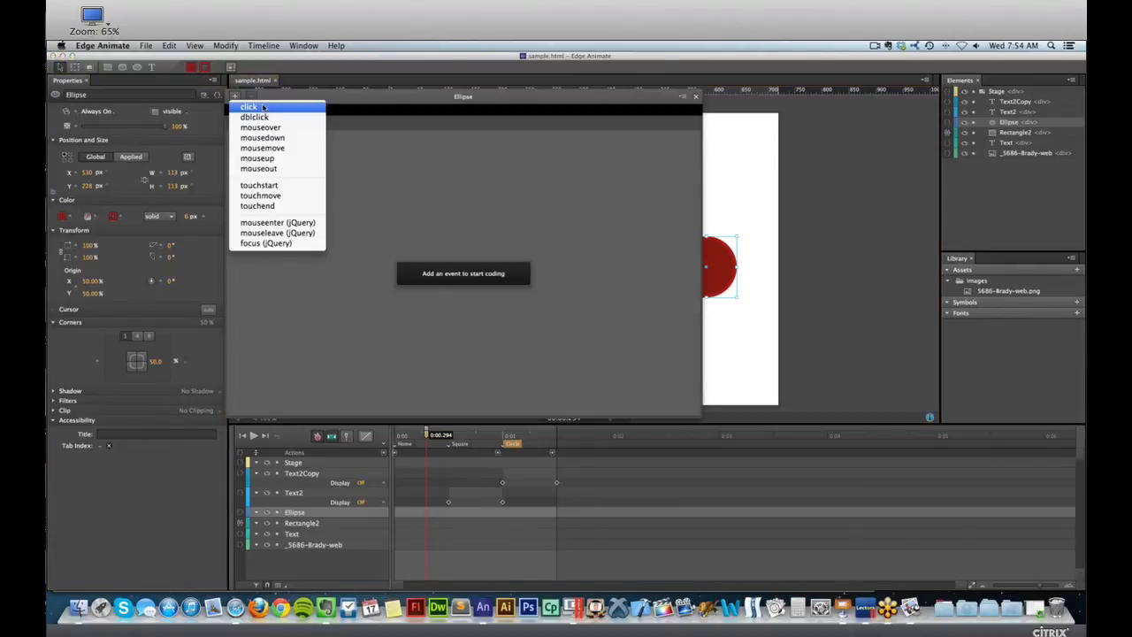
left_click(263, 107)
left_click(648, 151)
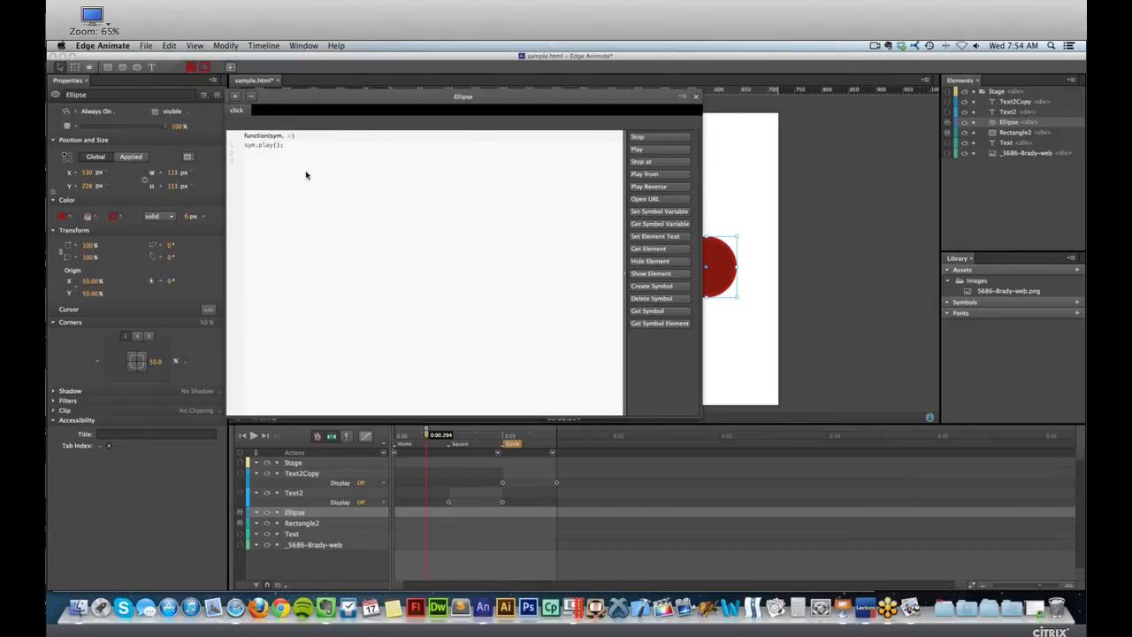
type("\"")
key("Escape")
left_click(376, 312)
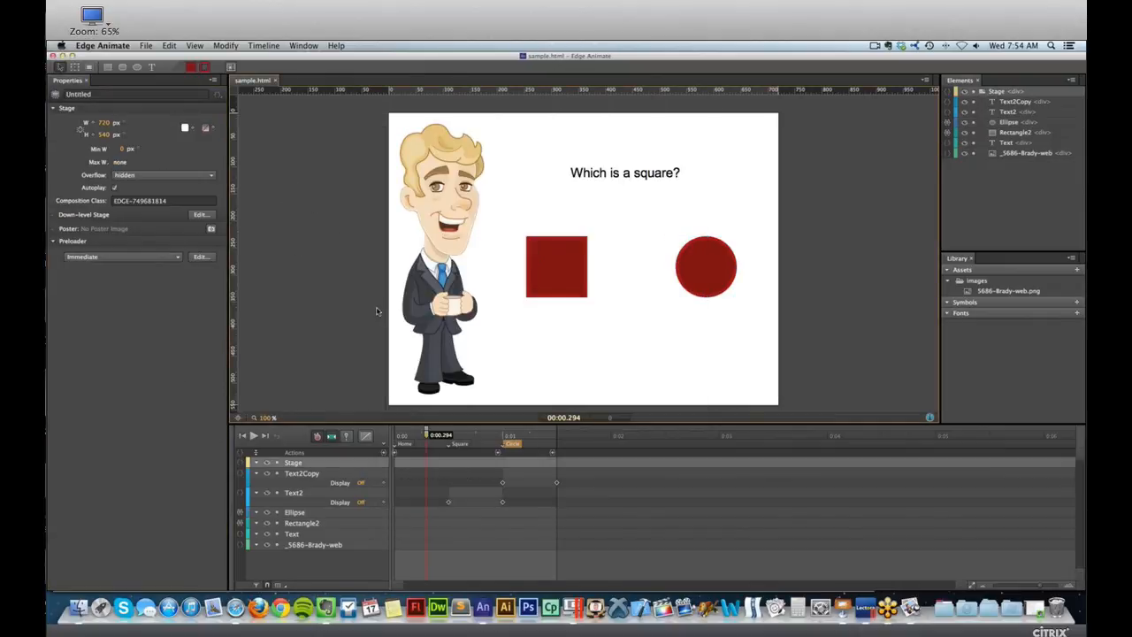
Preview the quiz in the browser, test the circle and the square, then close the preview tabs and return to Edge Animate.
key("super+Return")
left_click(386, 246)
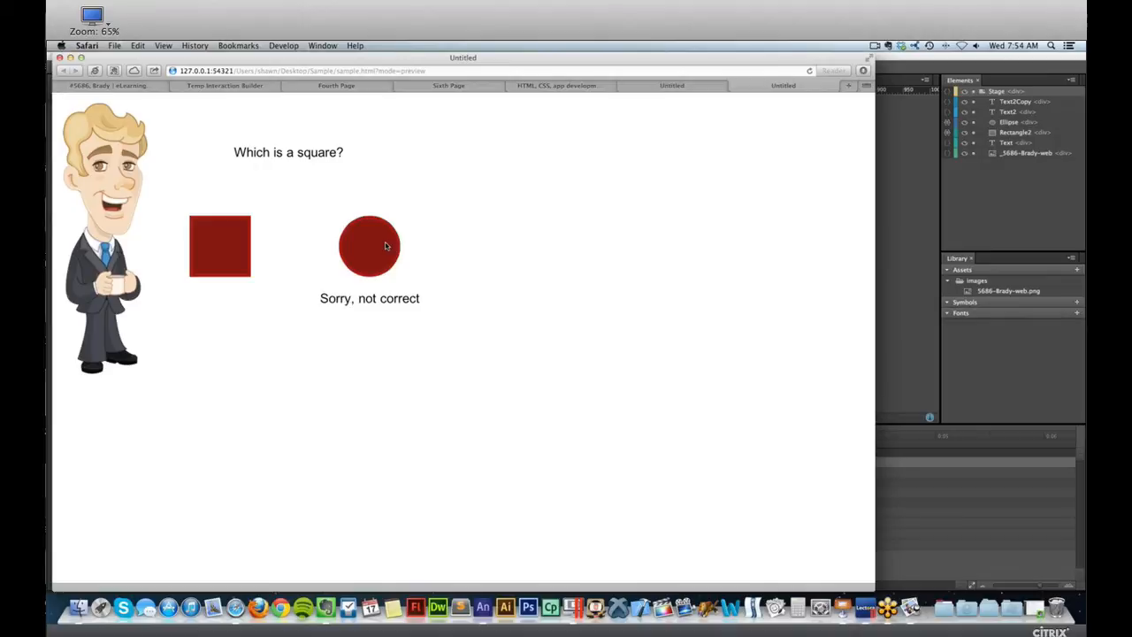
left_click(238, 231)
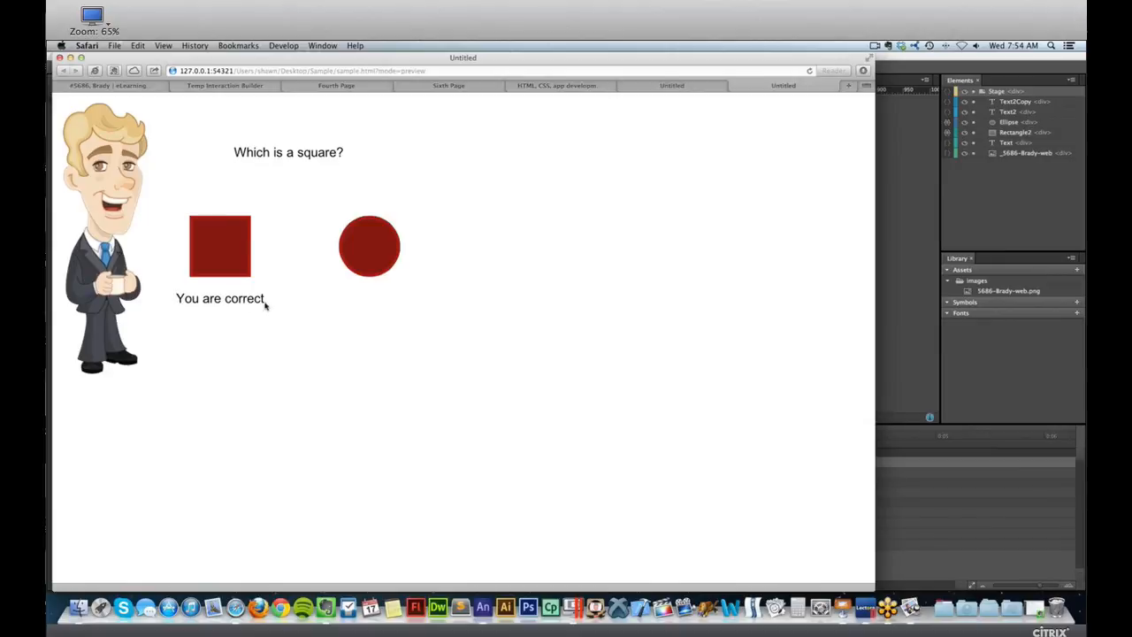
key("super+w")
key("super+w")
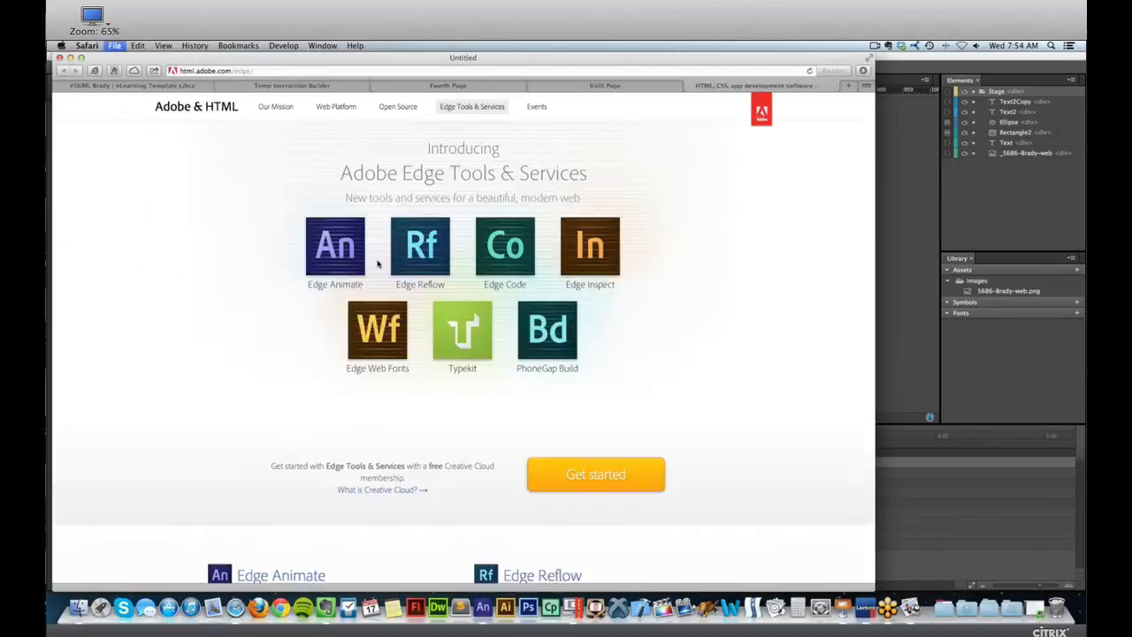
left_click(901, 241)
Review the red square's click code and the other event types available for it, then close the code window.
left_click(558, 260)
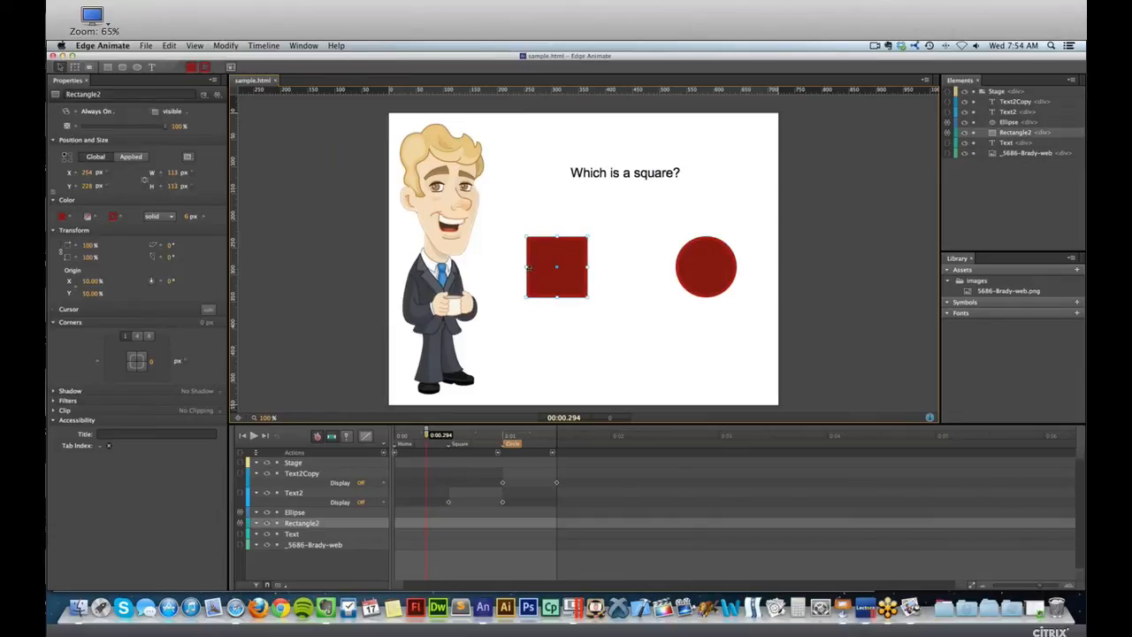
scroll(572, 249, "right", 2)
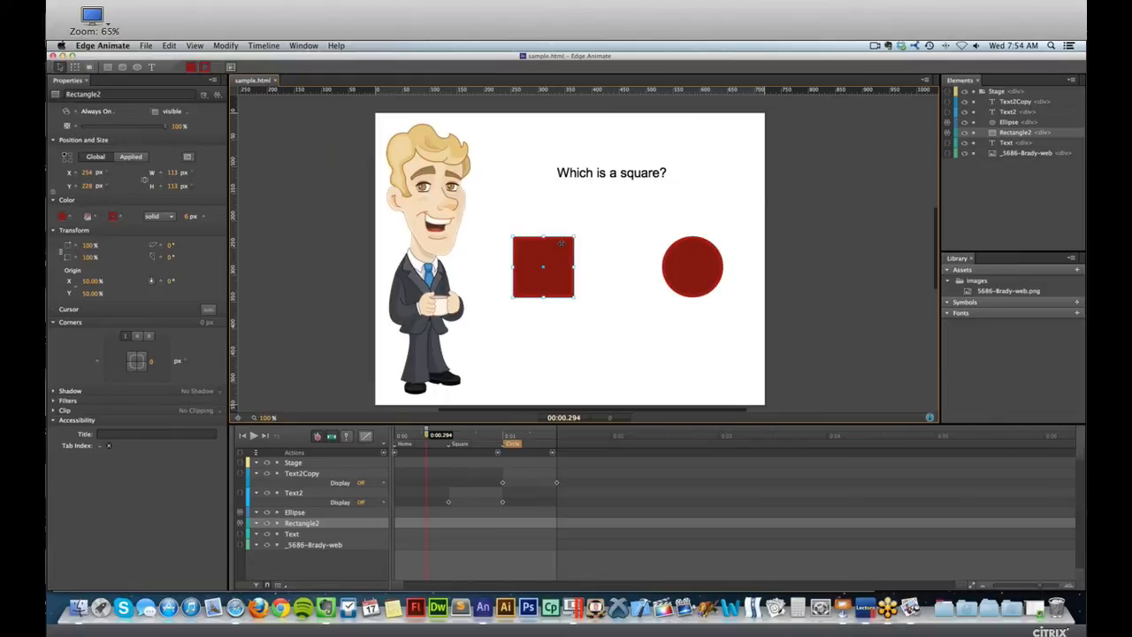
scroll(558, 237, "left", 2)
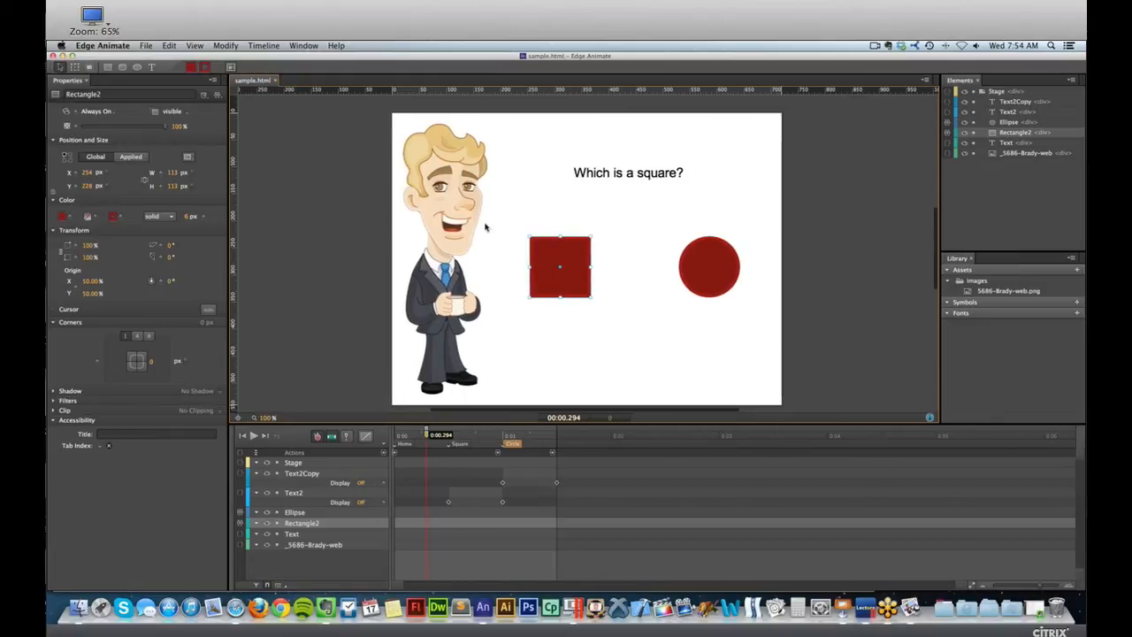
left_click(220, 94)
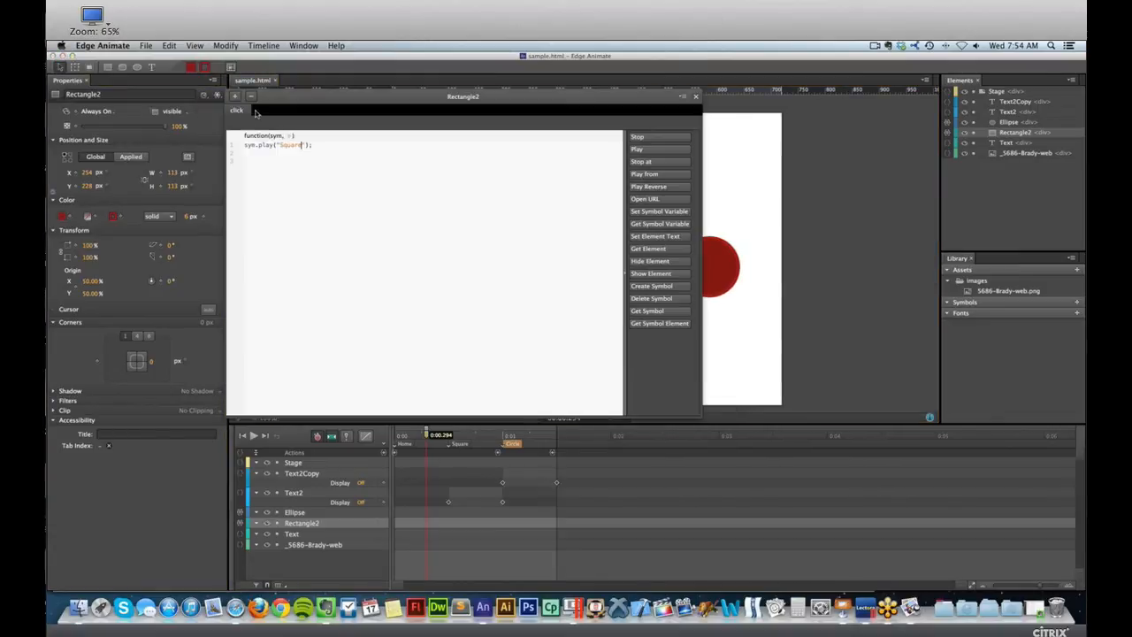
left_click_drag(330, 96, 388, 94)
left_click(293, 94)
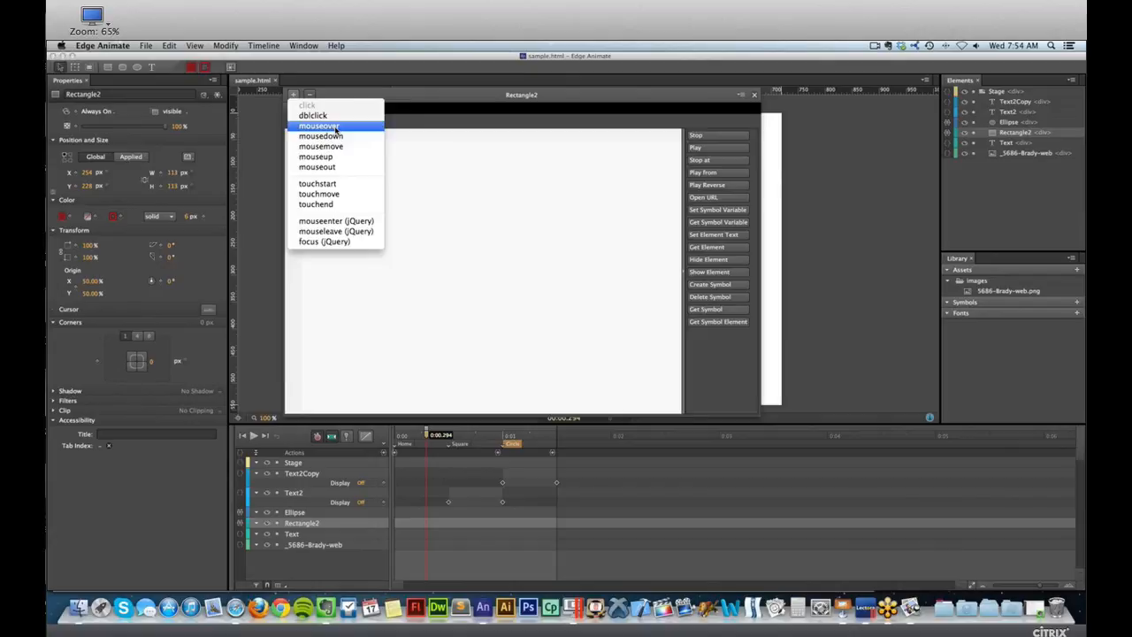
left_click(258, 150)
left_click(753, 95)
left_click(386, 186)
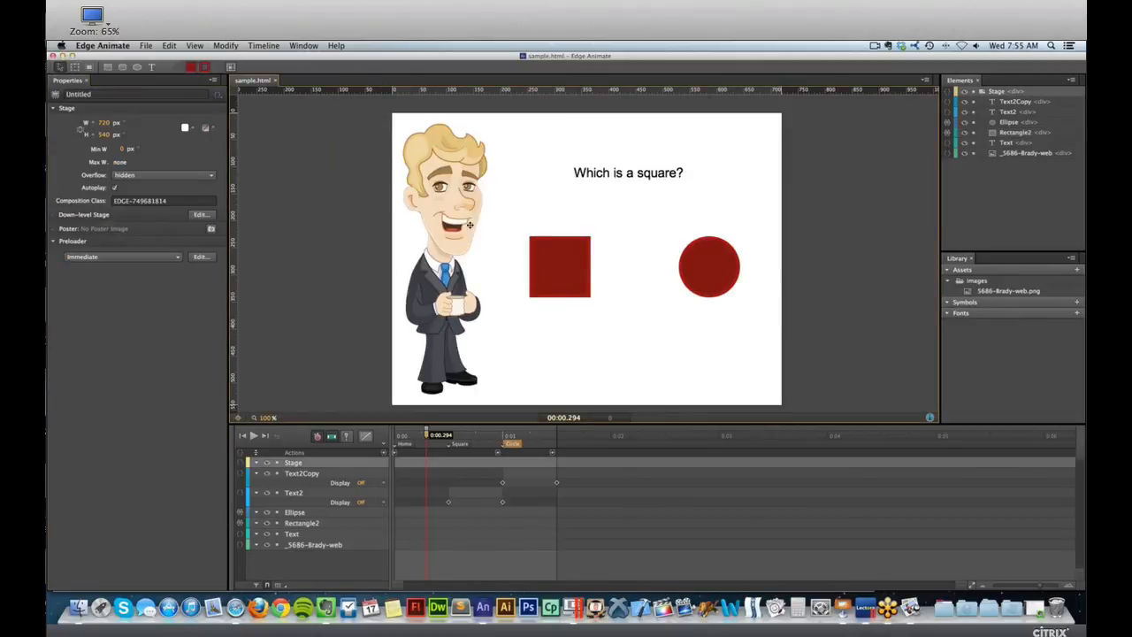
Switch to Safari, close the Adobe Edge page, and browse the eLearning template library's Freebies for an Edge Animate interaction.
key("super+Tab")
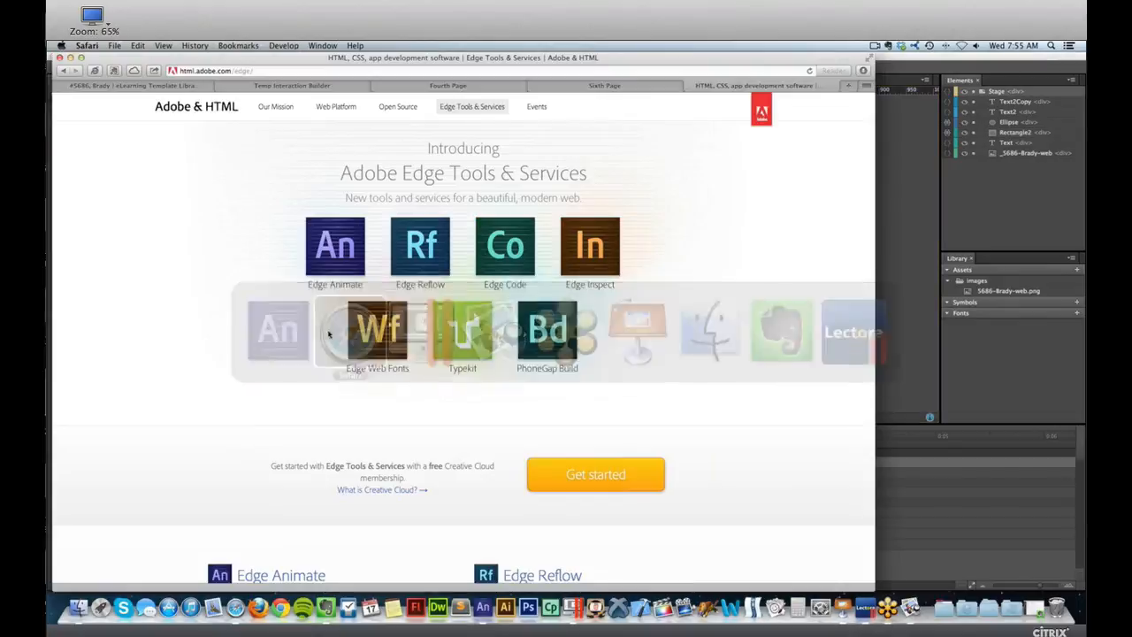
key("super+w")
left_click(218, 88)
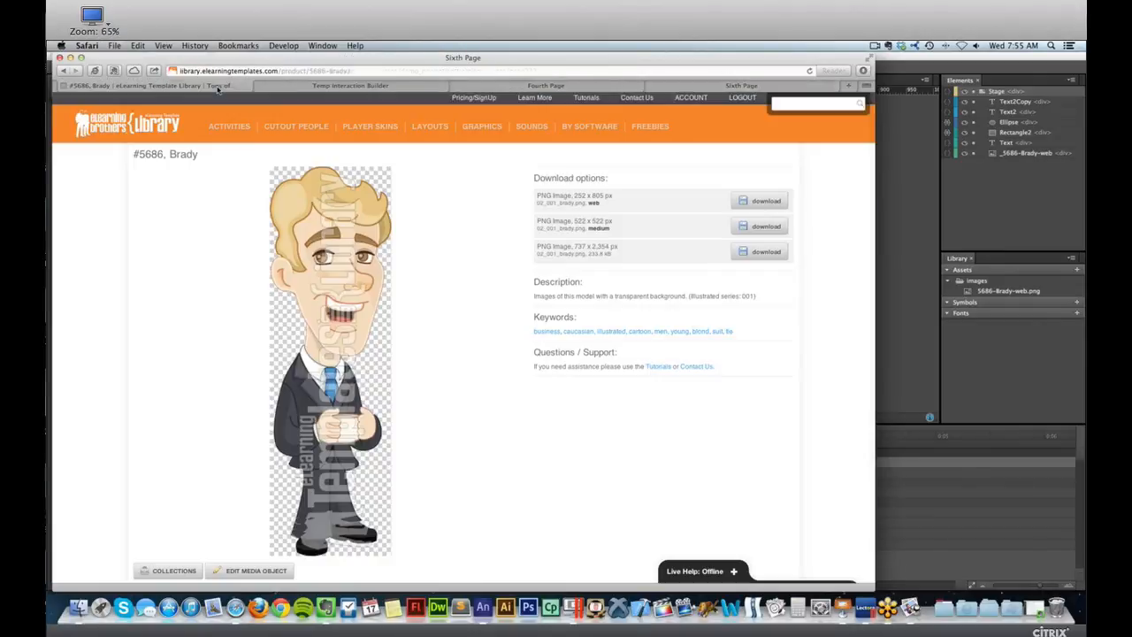
left_click(650, 126)
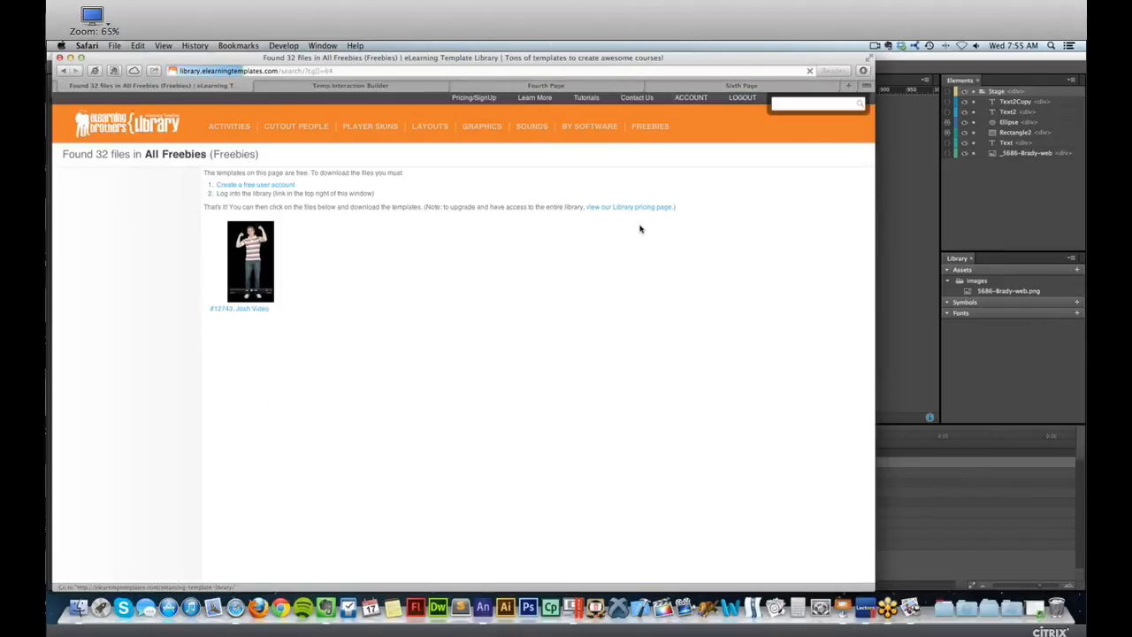
scroll(642, 230, "down", 10)
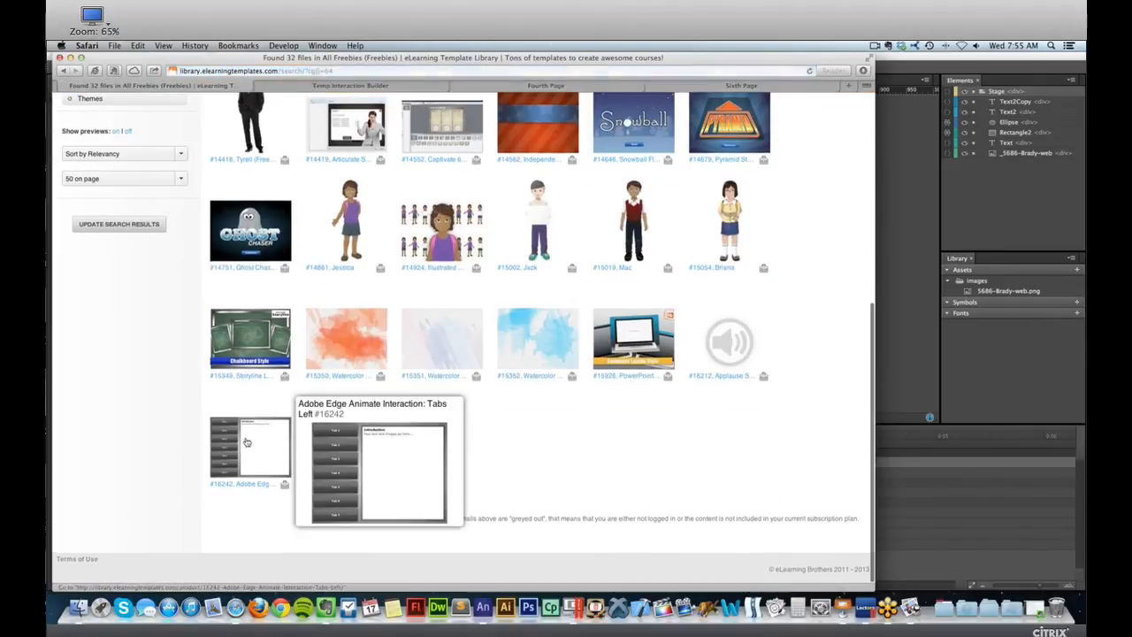
Download the ZIP archive of the "Adobe Edge Animate Interaction: Tabs Left" template, and close and hide the Edge Animate quiz project.
left_click(252, 434)
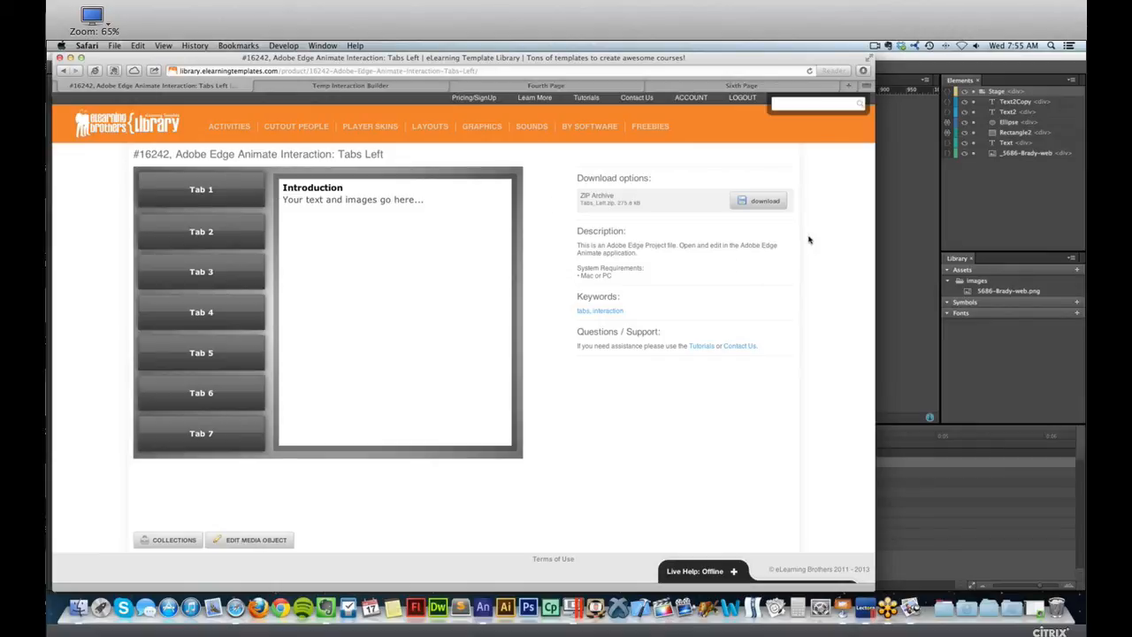
left_click(762, 202)
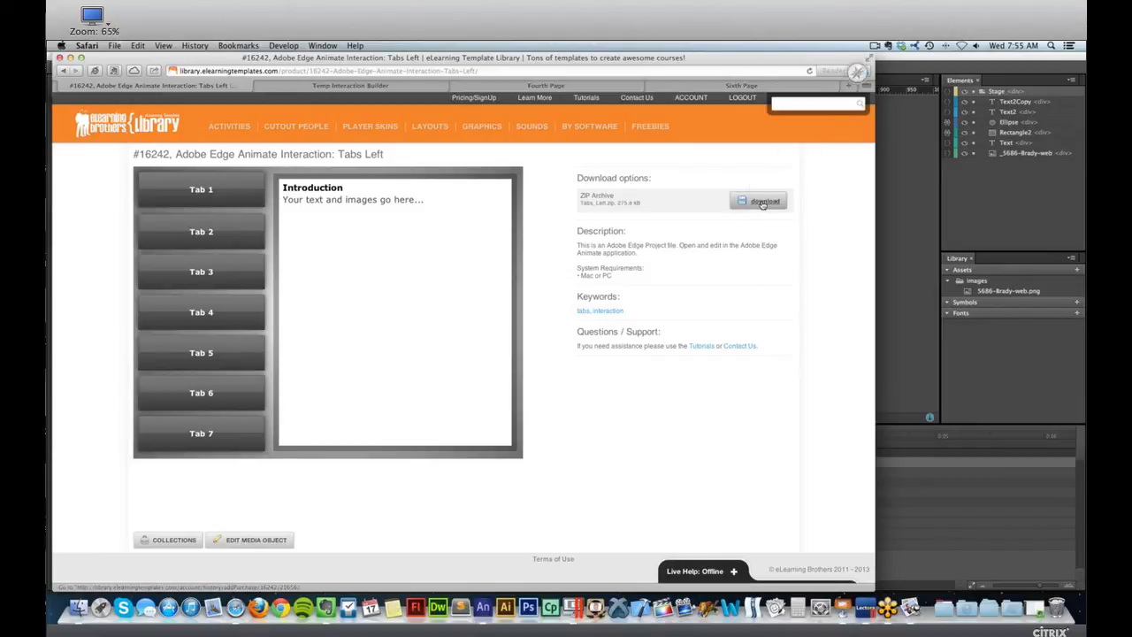
left_click(892, 164)
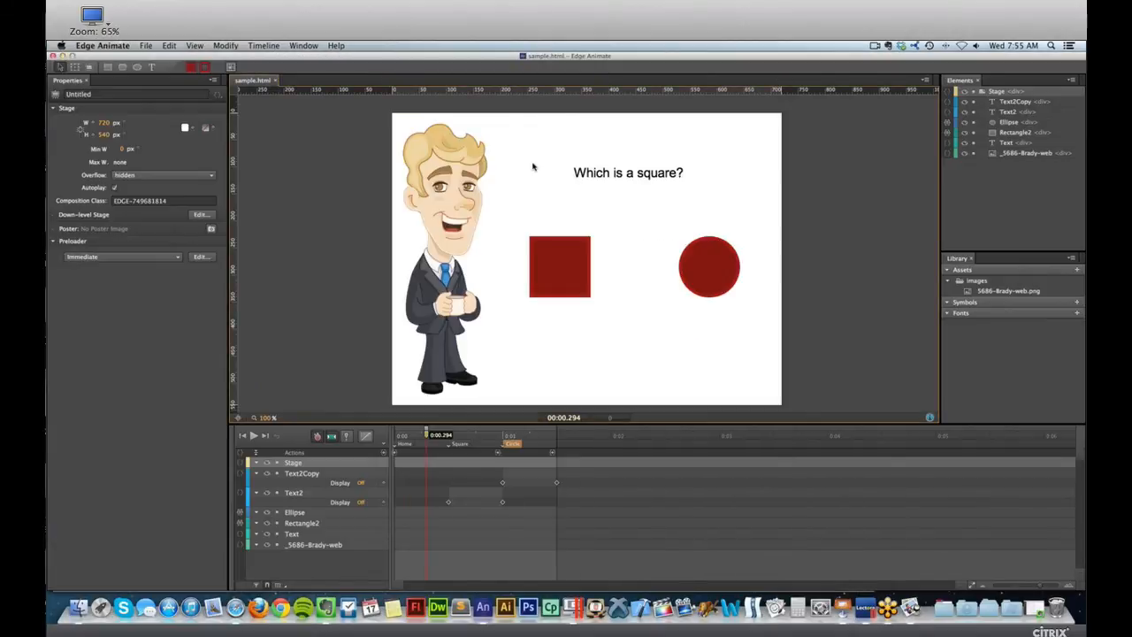
key("super+w")
key("super+h")
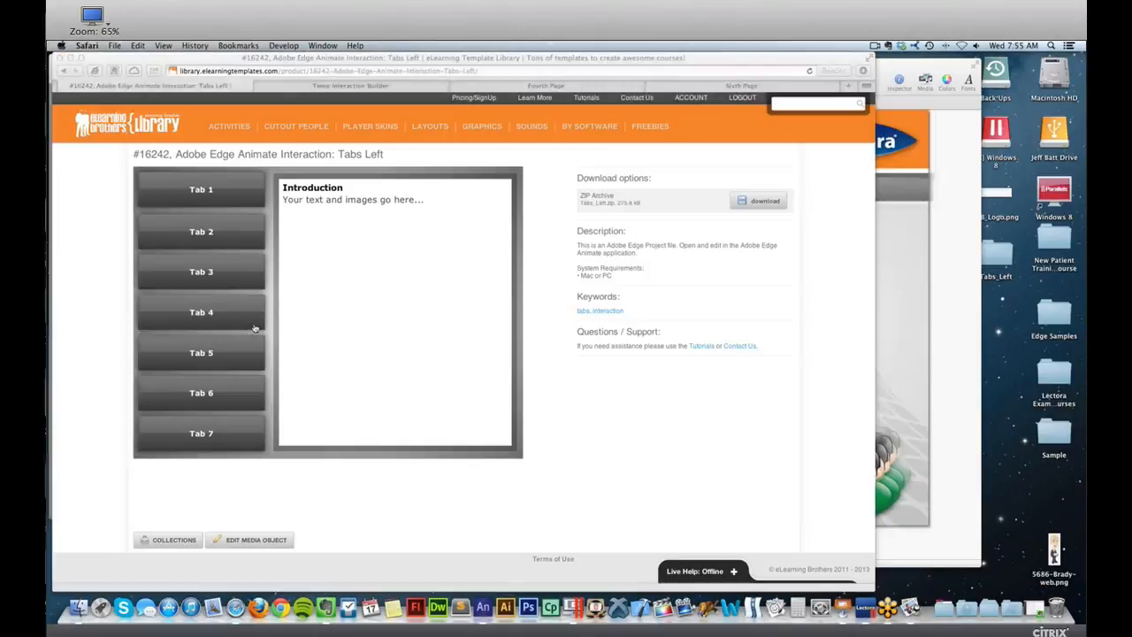
Open the downloaded Tabs_Left folder on the desktop and open its index.an project in Edge Animate.
double_click(989, 255)
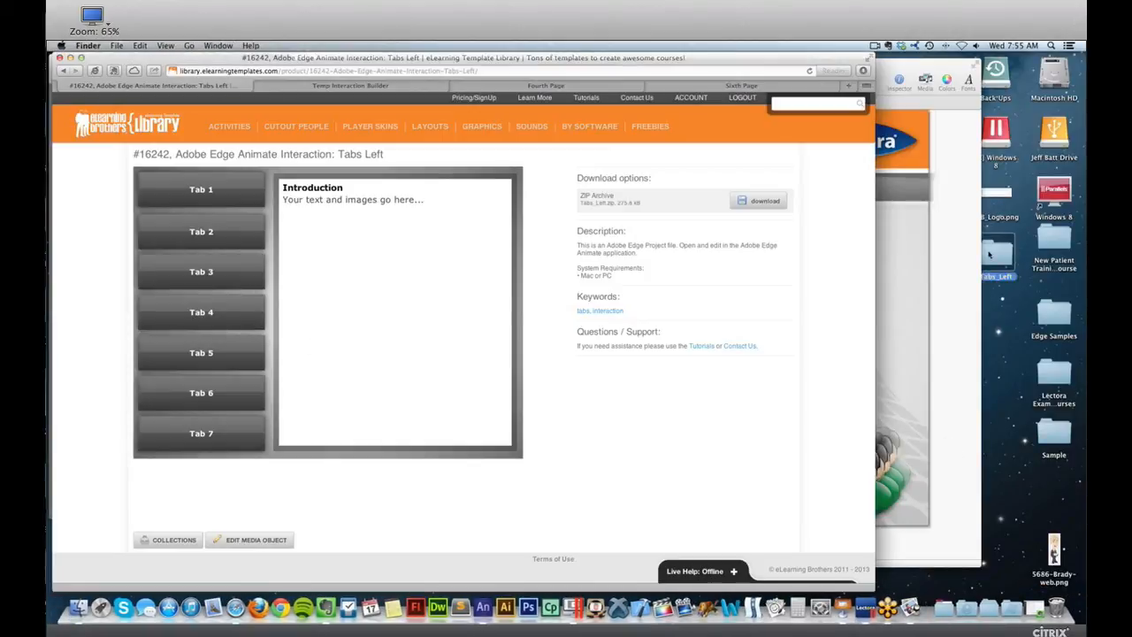
left_click_drag(650, 167, 578, 151)
left_click(433, 241)
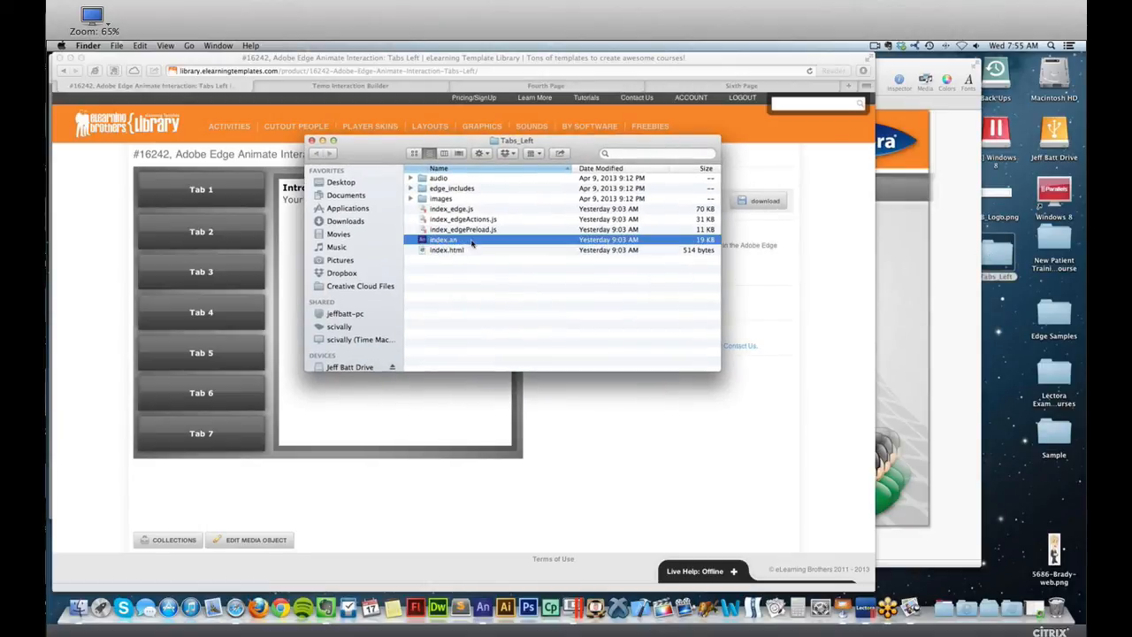
double_click(471, 243)
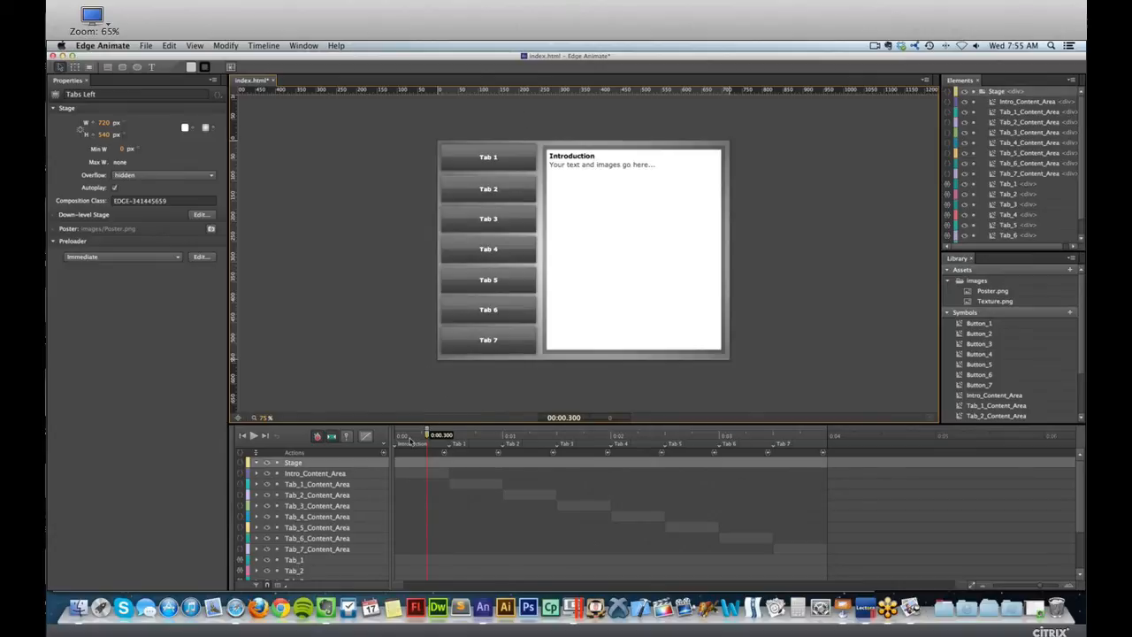
Examine the labels from Introduction through Tab 7 along the template's main timeline.
mouse_move(427, 437)
left_mouse_down()
mouse_move(447, 436)
mouse_move(422, 437)
left_mouse_up()
left_click(458, 444)
left_click(515, 444)
left_click(566, 444)
left_click(621, 444)
left_click(675, 444)
left_click(728, 444)
left_click(781, 444)
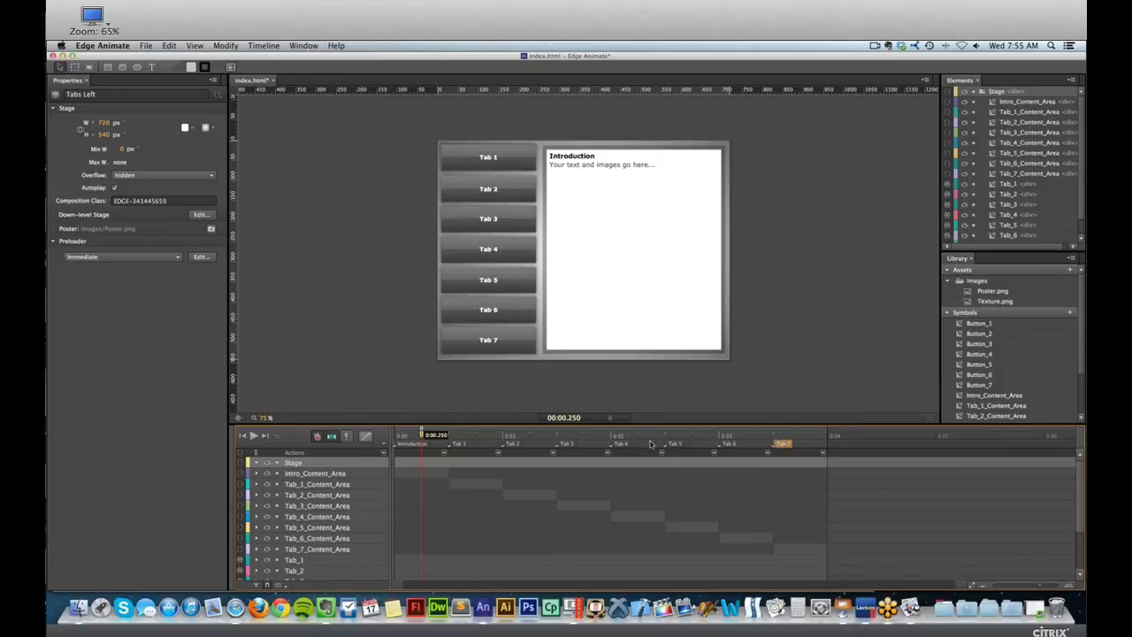
Inspect the trigger code at the end of the Tab 1 section, and put the playhead in the Introduction section.
left_click(500, 451)
double_click(500, 452)
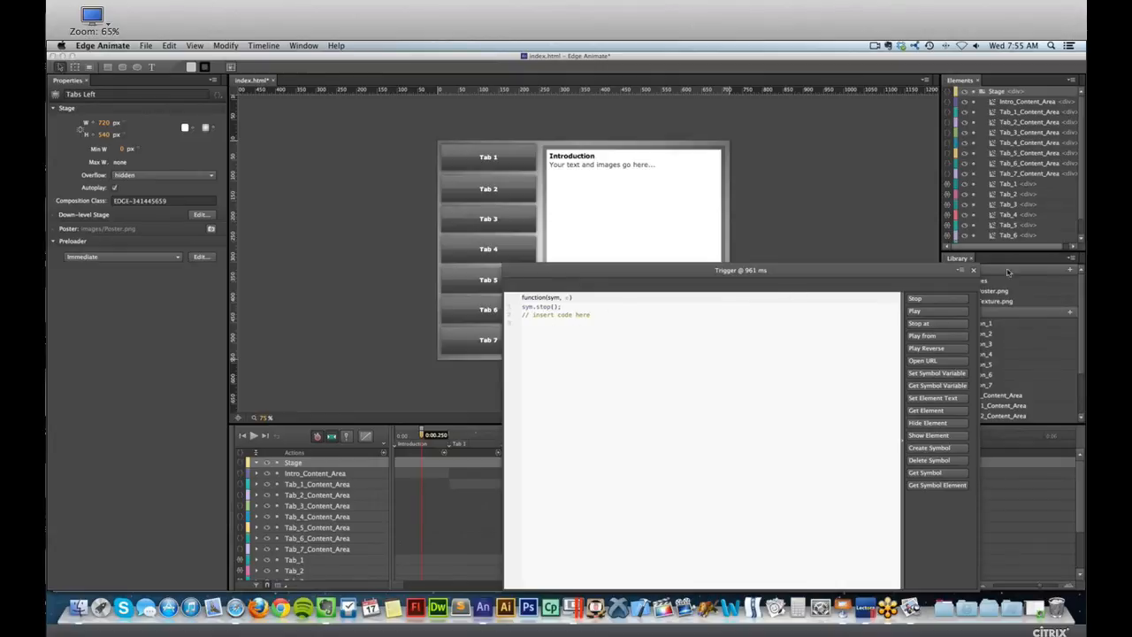
left_click(973, 270)
left_click(426, 434)
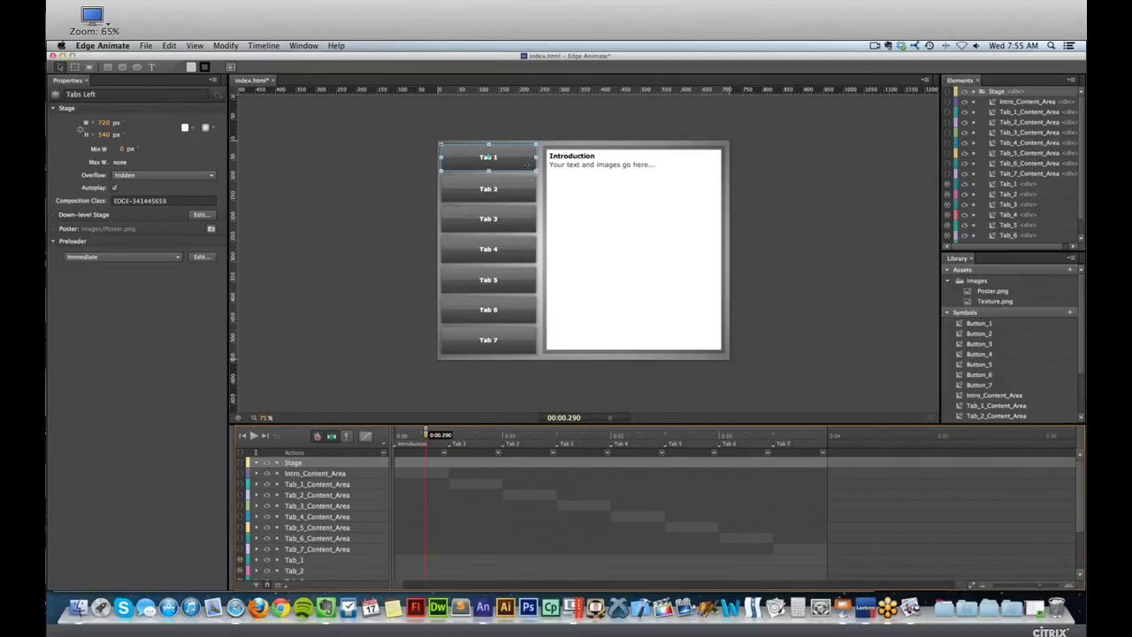
Review the mouseup and mousedown code attached to the Tab 1 button and close the code window.
left_click(455, 150)
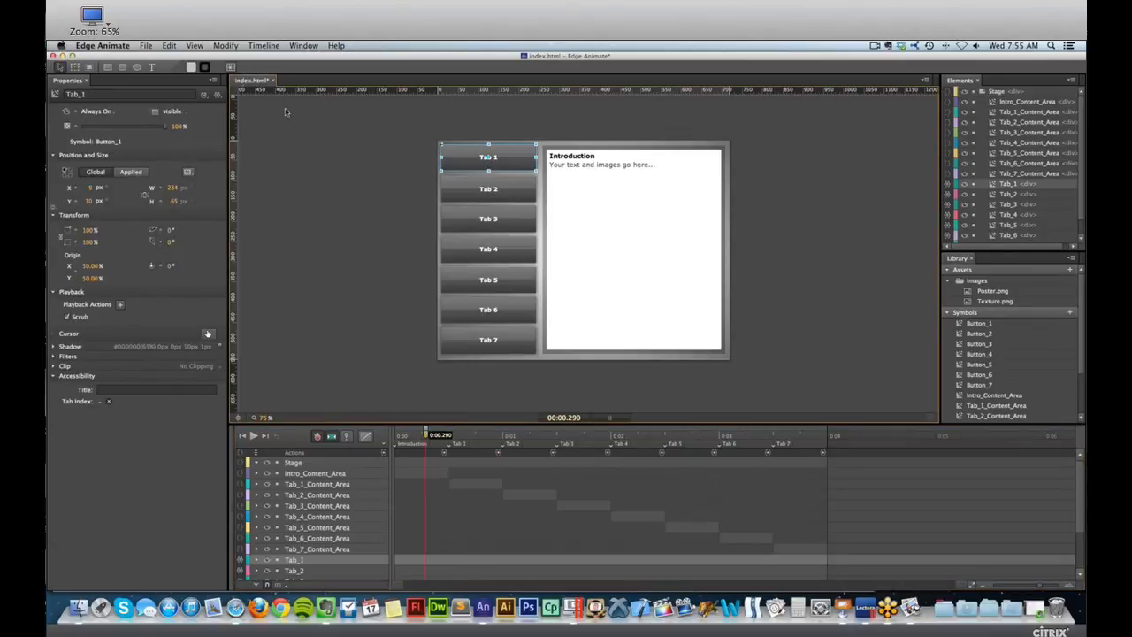
left_click(217, 97)
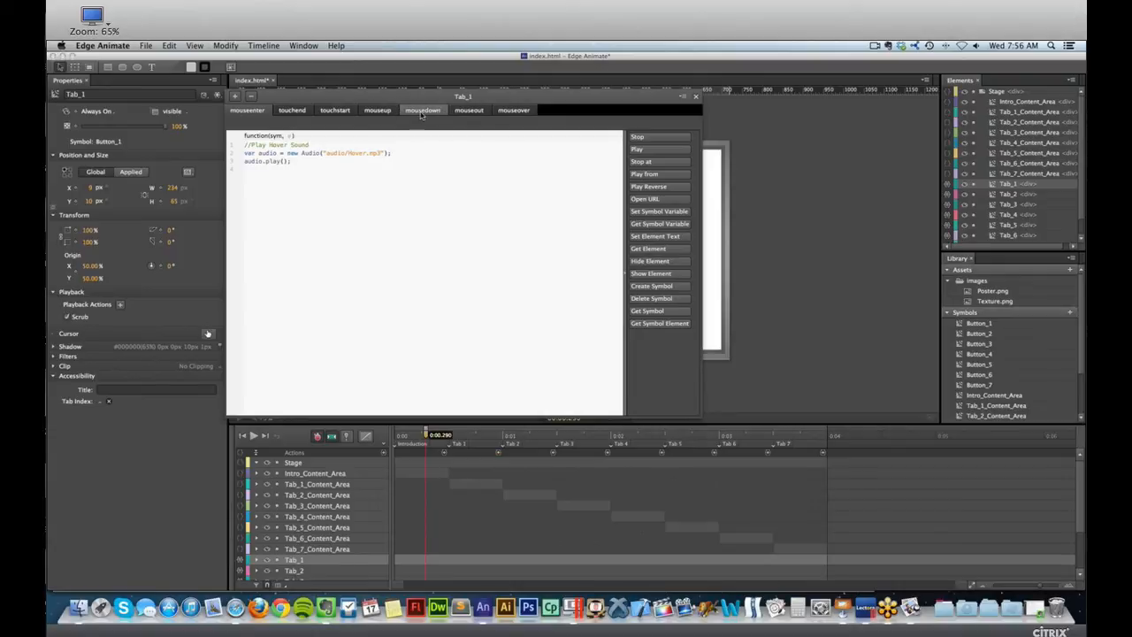
left_click(378, 112)
double_click(378, 153)
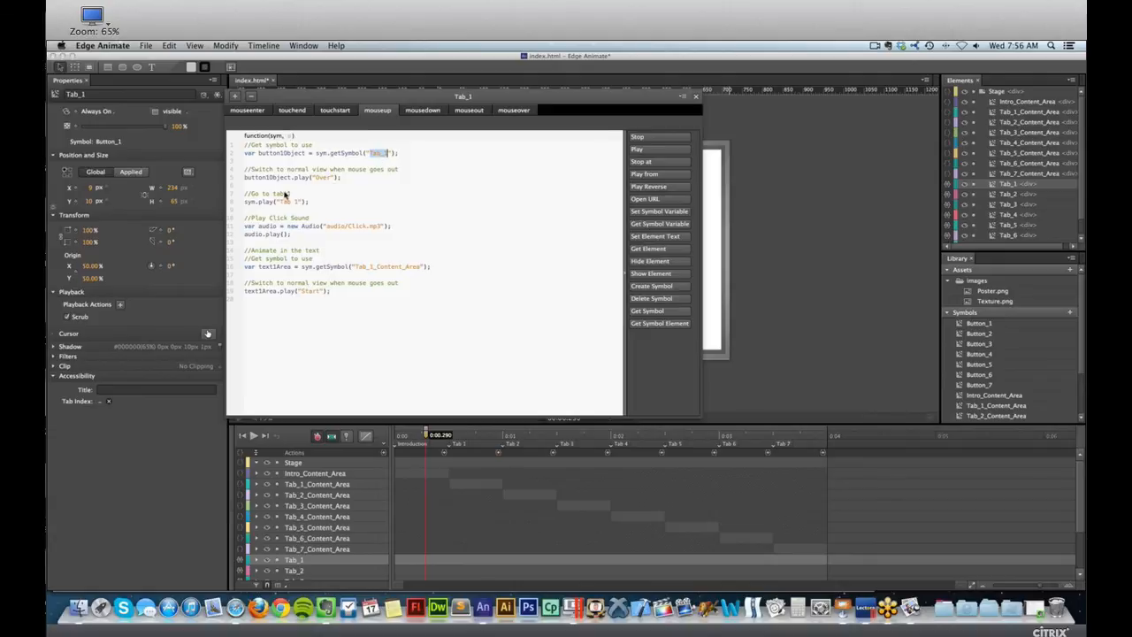
left_click(343, 221)
left_click(422, 112)
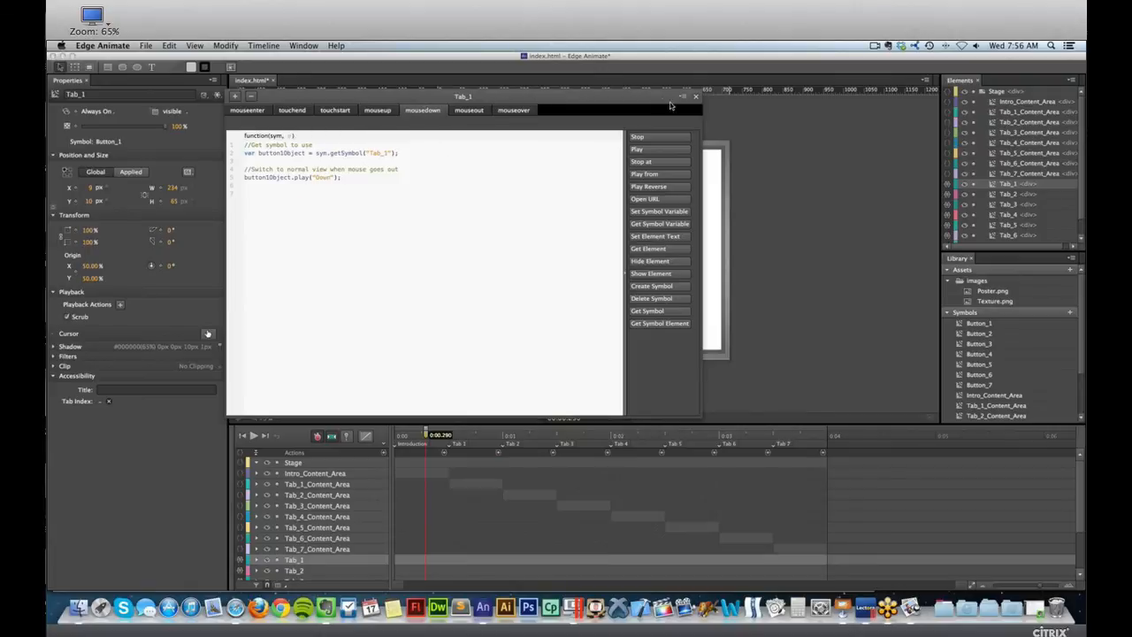
left_click(696, 98)
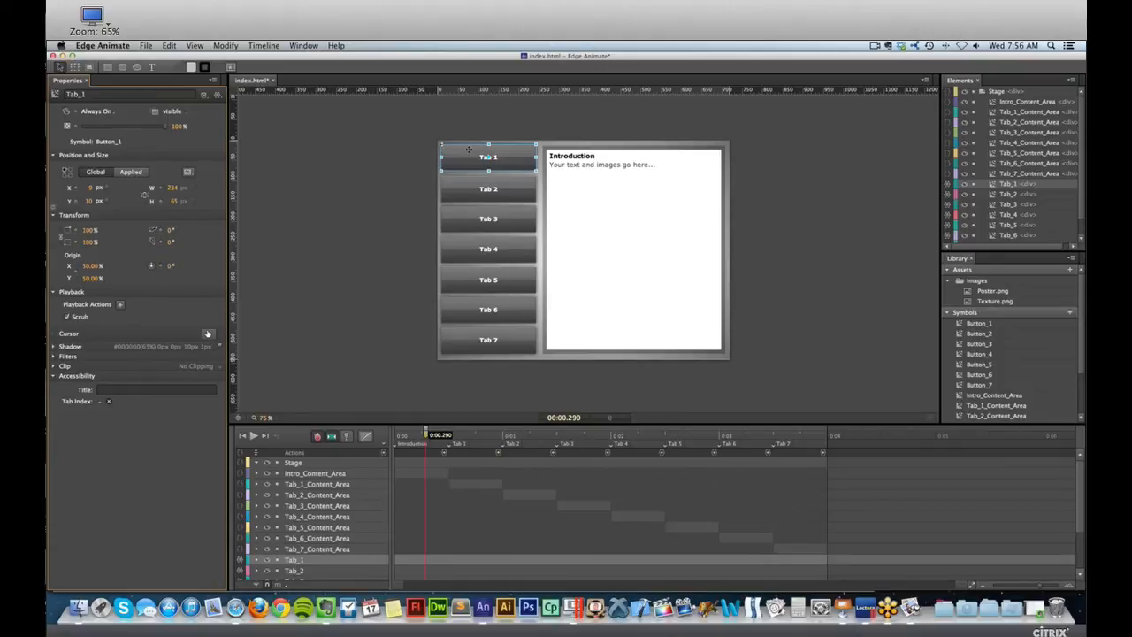
left_click(399, 101)
left_click(471, 155)
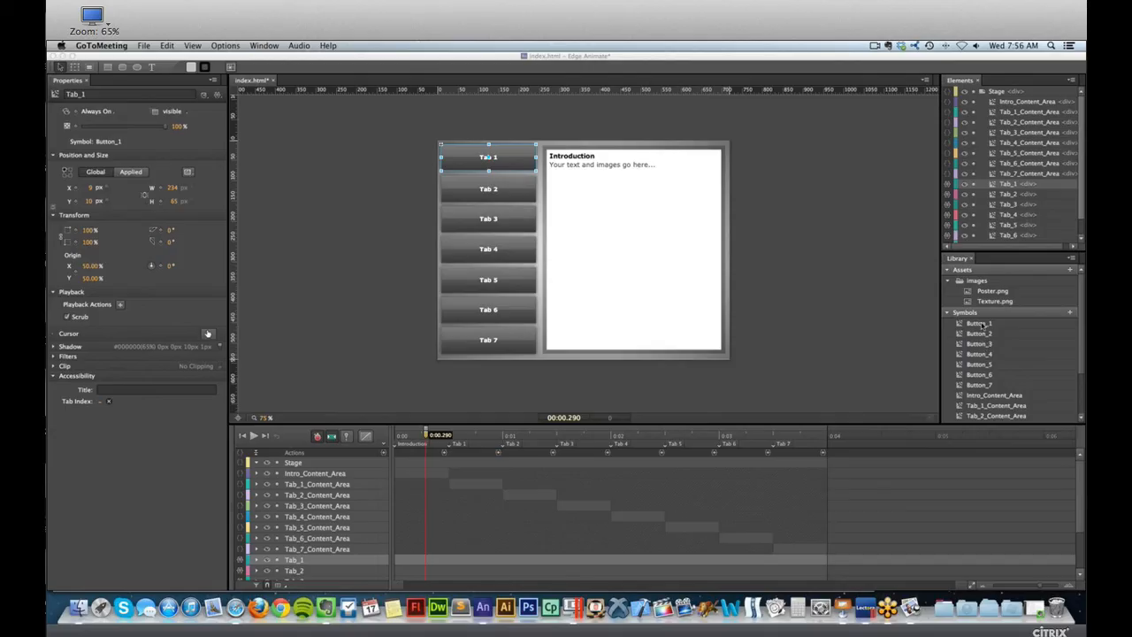
left_click(548, 157)
right_click(548, 156)
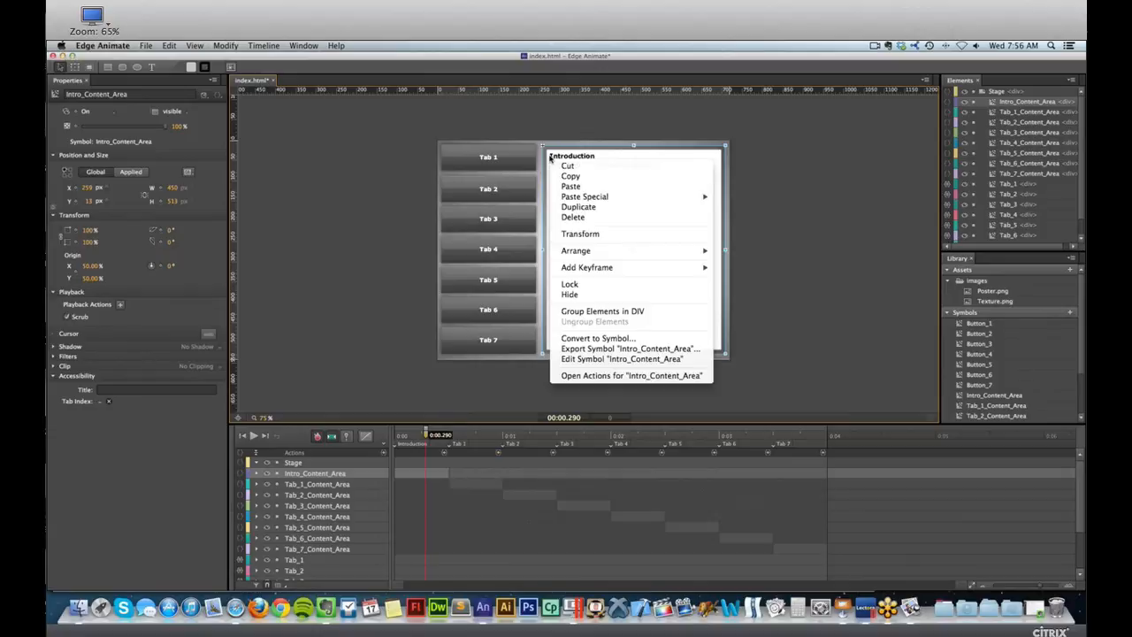
left_click(580, 339)
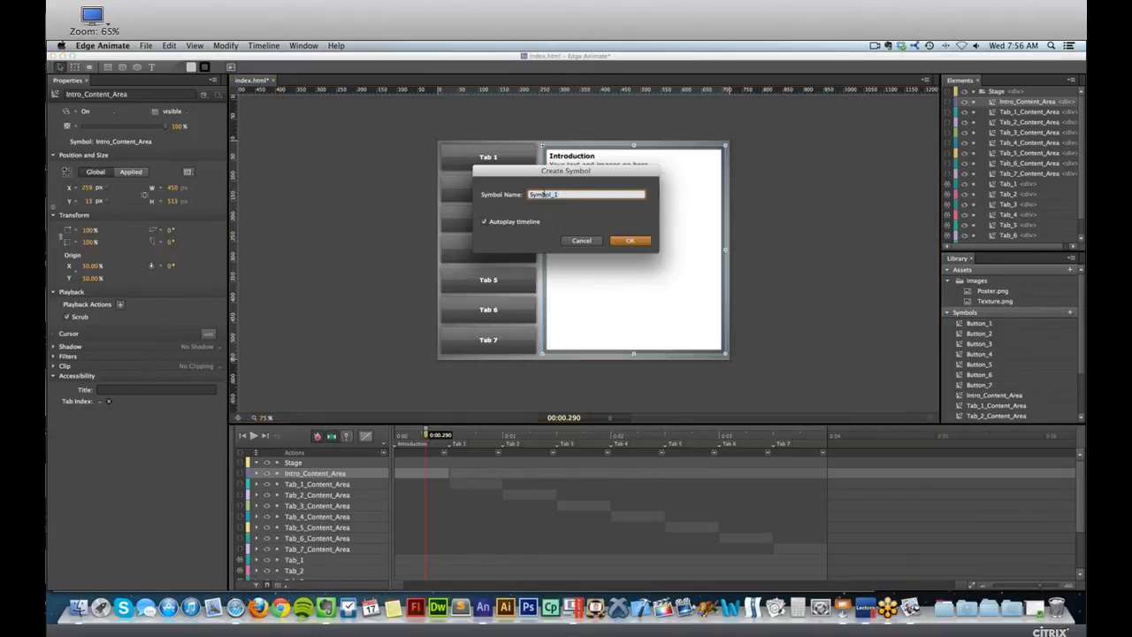
left_click(594, 240)
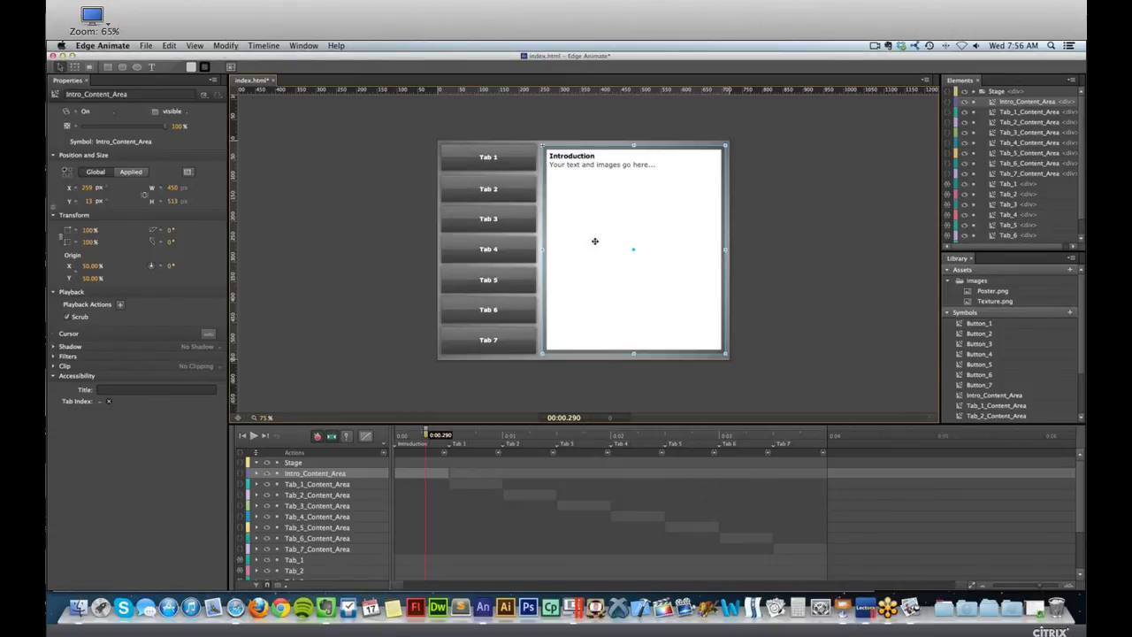
Open the Tab 1 button's symbol, examine its Normal, Over and Down timeline labels, and return to the Stage.
left_click(459, 163)
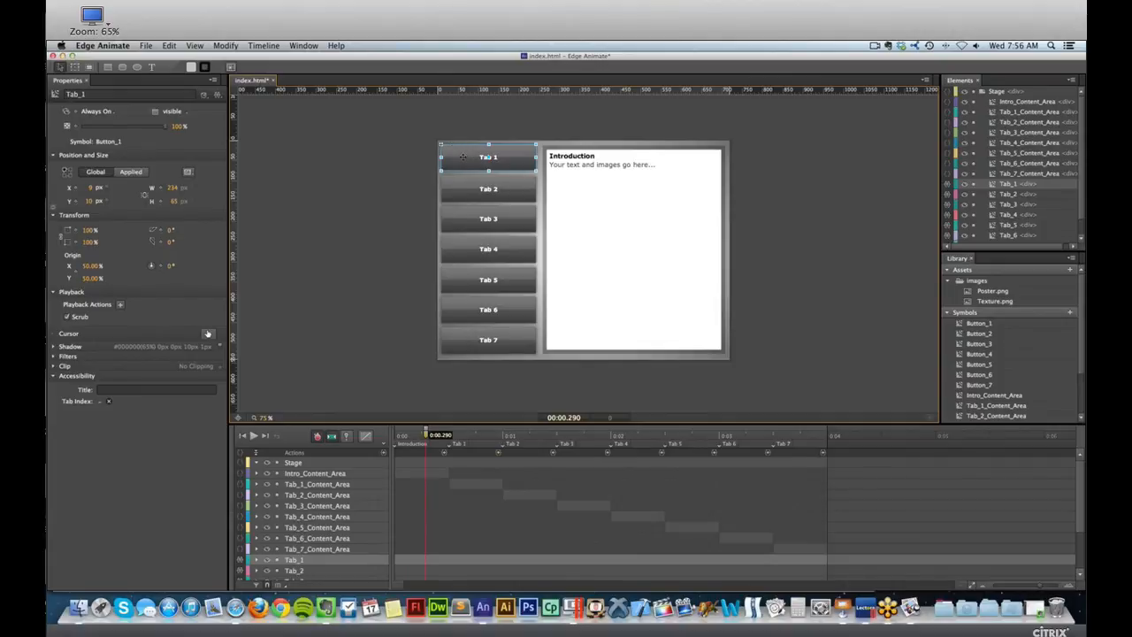
left_click(682, 172)
left_click(469, 152)
double_click(468, 153)
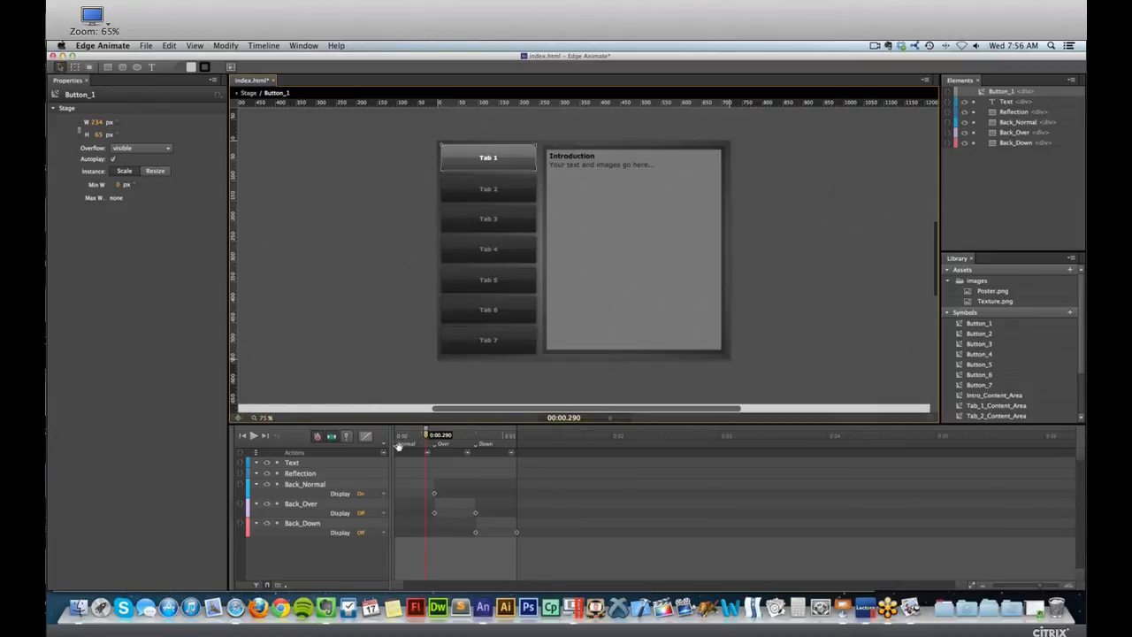
left_click(407, 444)
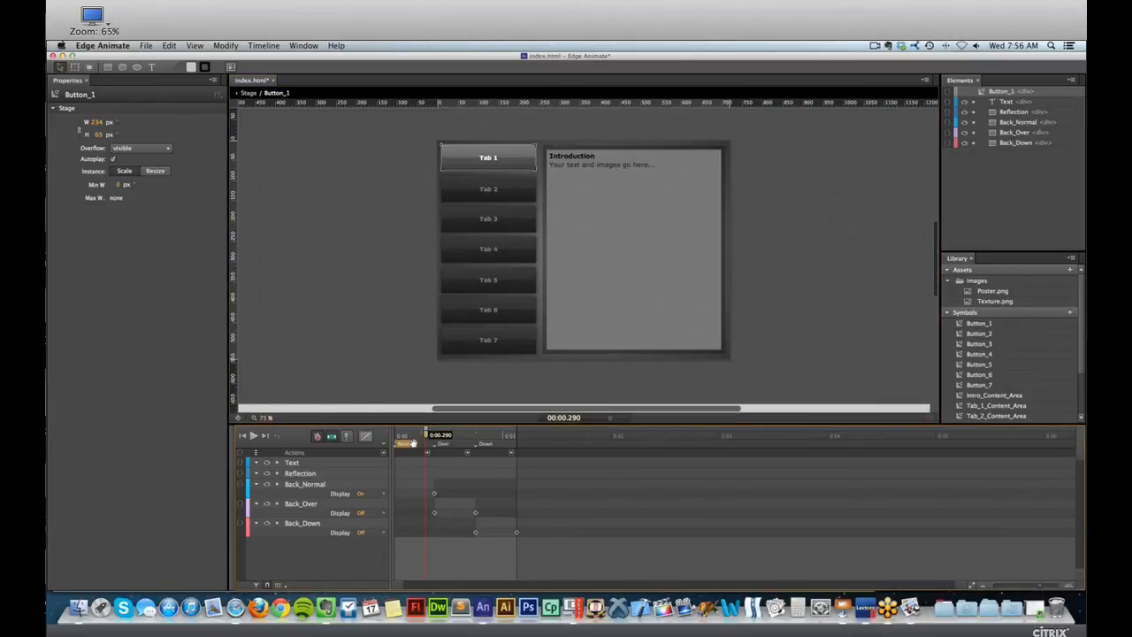
left_click(408, 445)
left_click(442, 445)
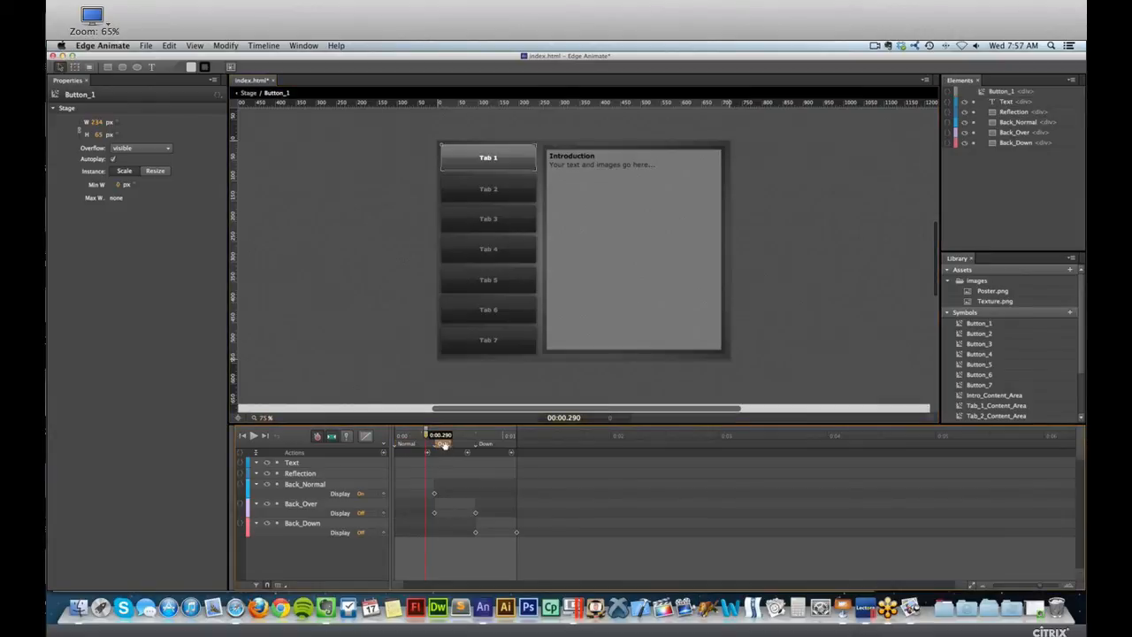
left_click(484, 445)
mouse_move(416, 435)
left_mouse_down()
mouse_move(501, 434)
mouse_move(419, 432)
left_mouse_up()
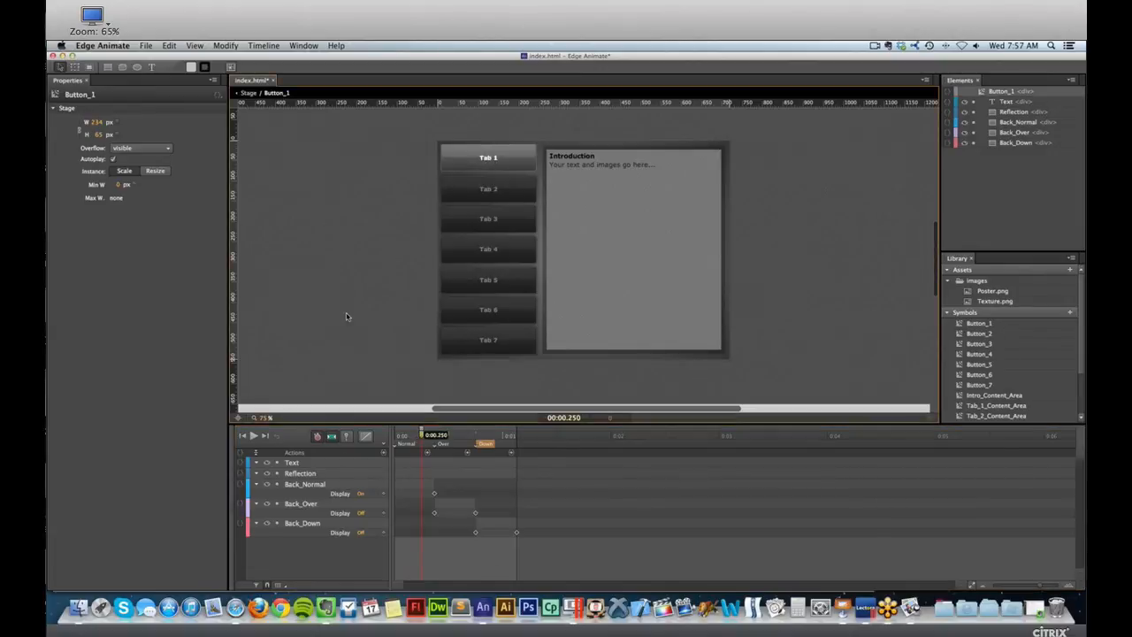
left_click(250, 92)
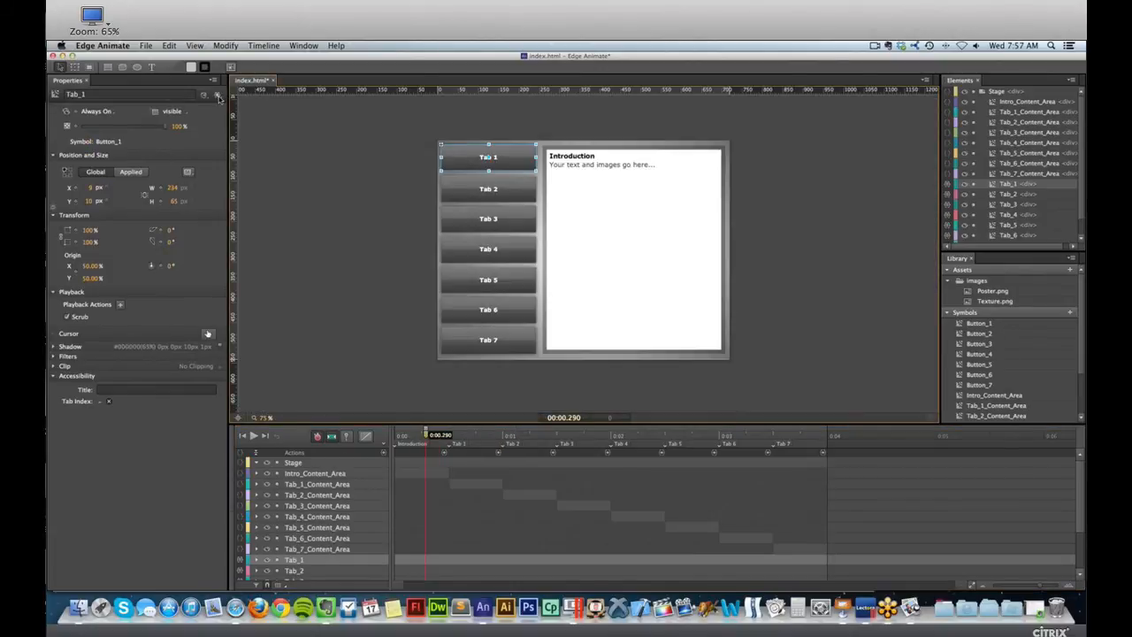
Review the Tab 1 button's mouseover code that gets the Tab_1 symbol and plays "Over", and close the code window.
left_click(219, 97)
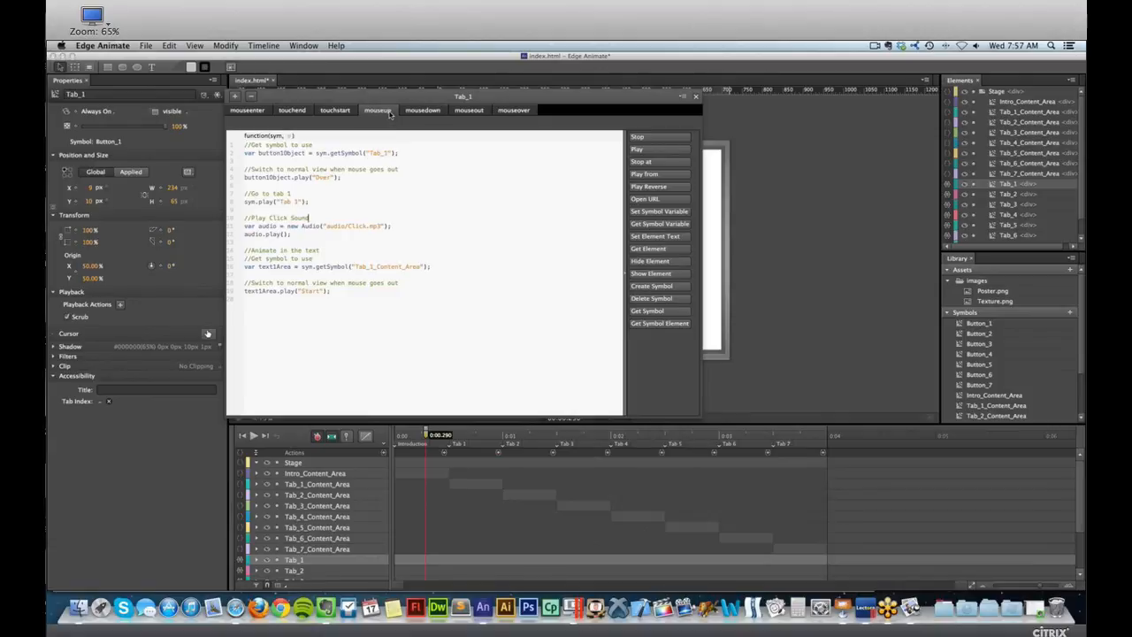
left_click(518, 112)
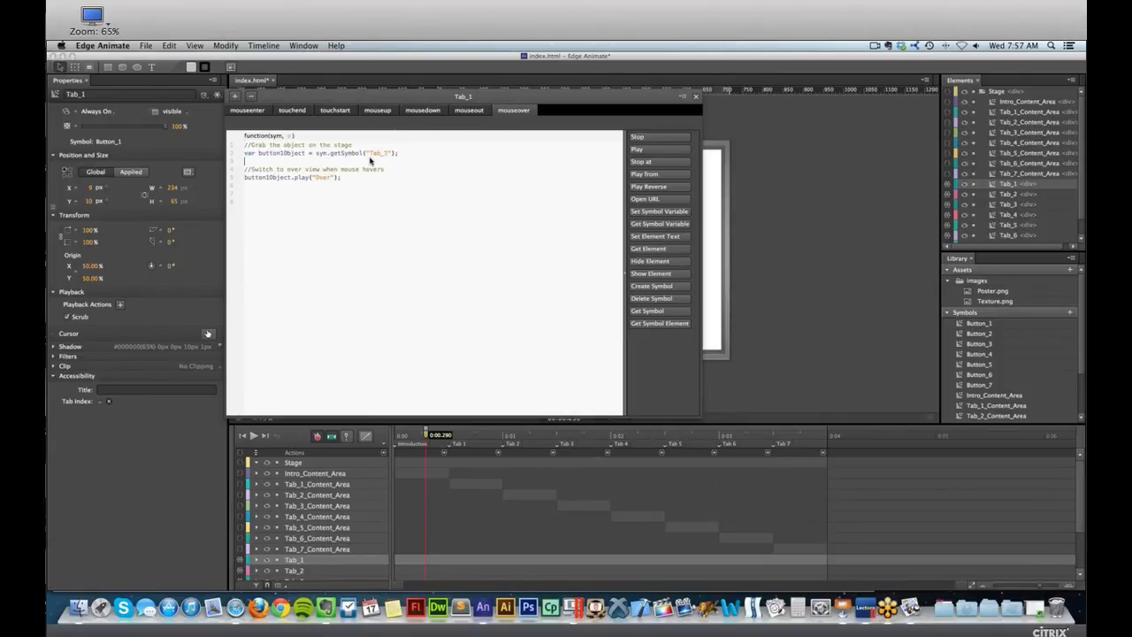
double_click(269, 153)
left_click_drag(277, 97, 377, 106)
double_click(433, 163)
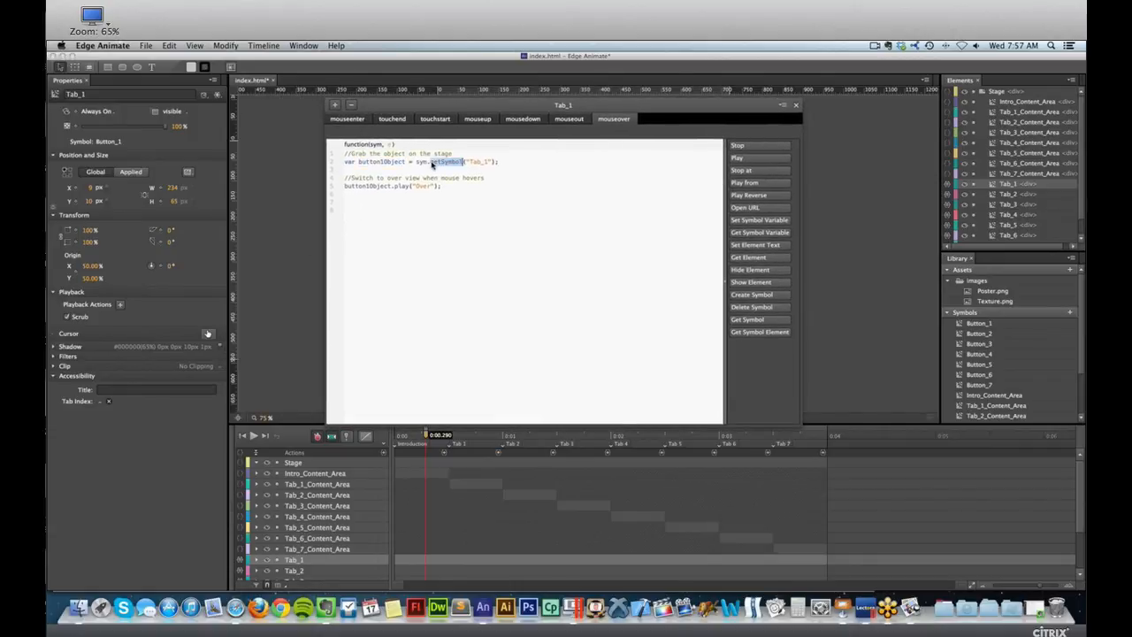
double_click(478, 162)
double_click(421, 187)
left_click(403, 188)
double_click(423, 187)
left_click(795, 104)
left_click(285, 119)
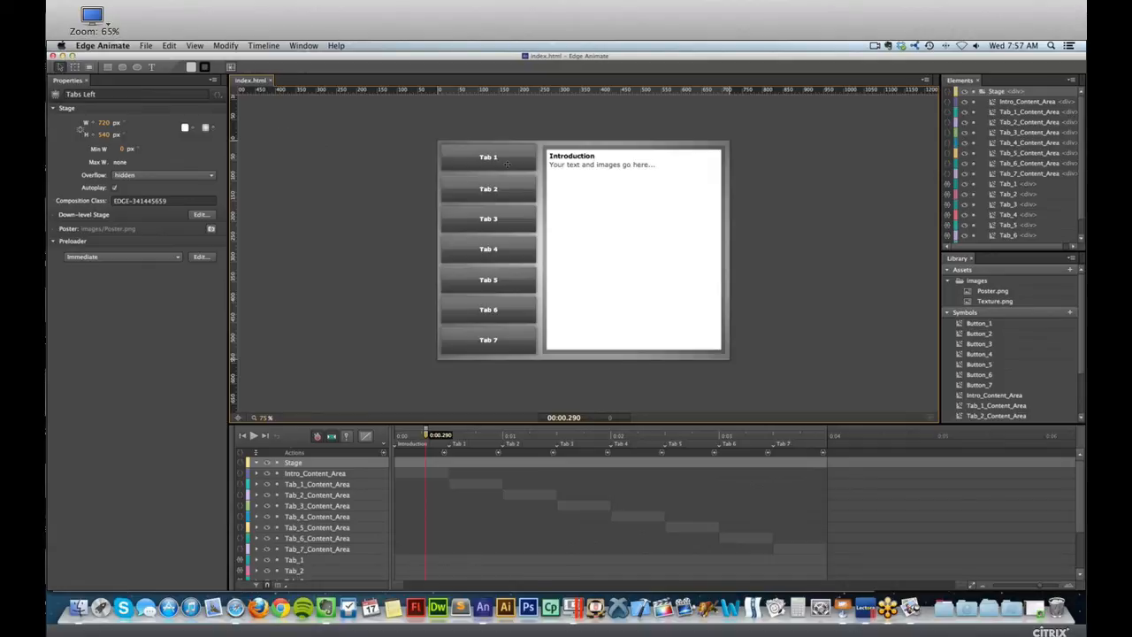
Open the Tab 1 content area symbol from the Tab 1 section, and open and close its placeholder body text for editing.
left_click(489, 159)
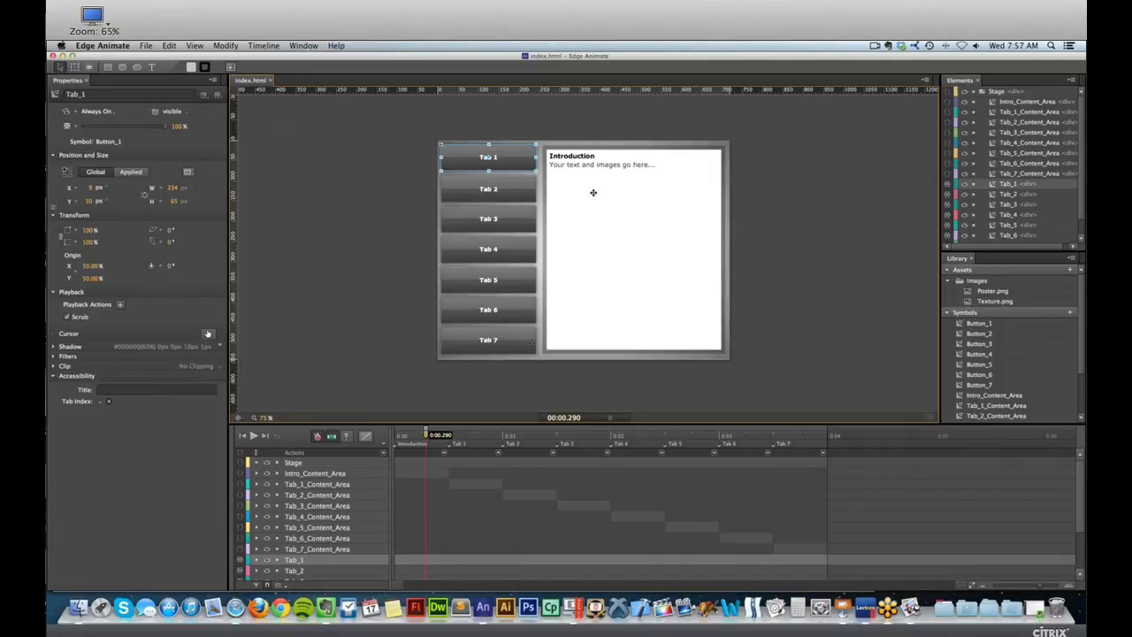
left_click(478, 436)
left_click(581, 158)
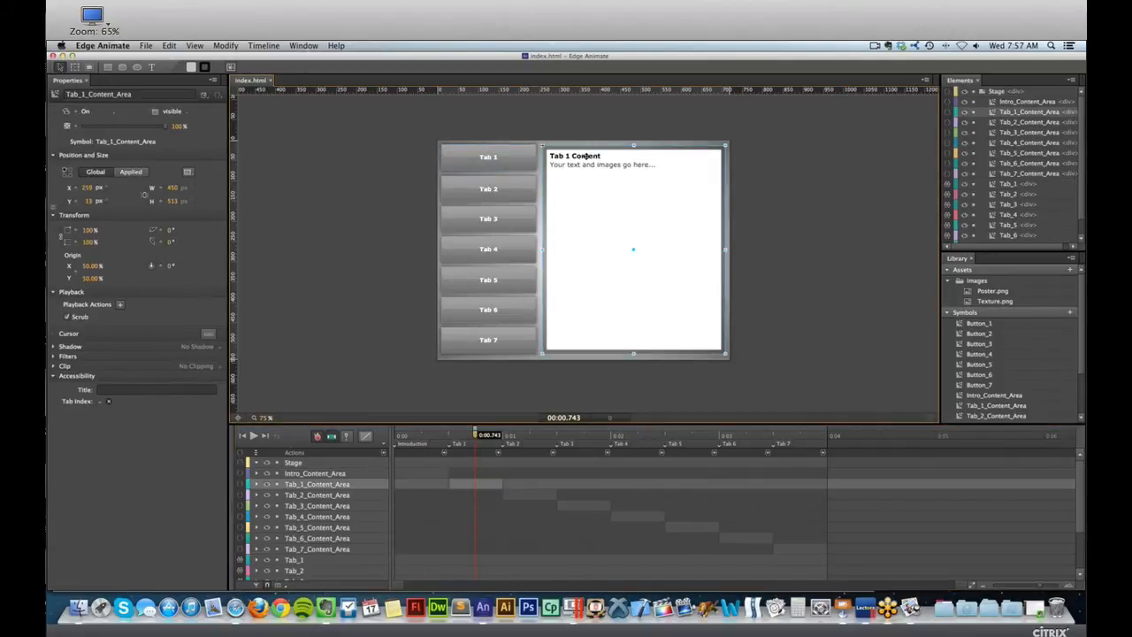
double_click(585, 156)
double_click(602, 167)
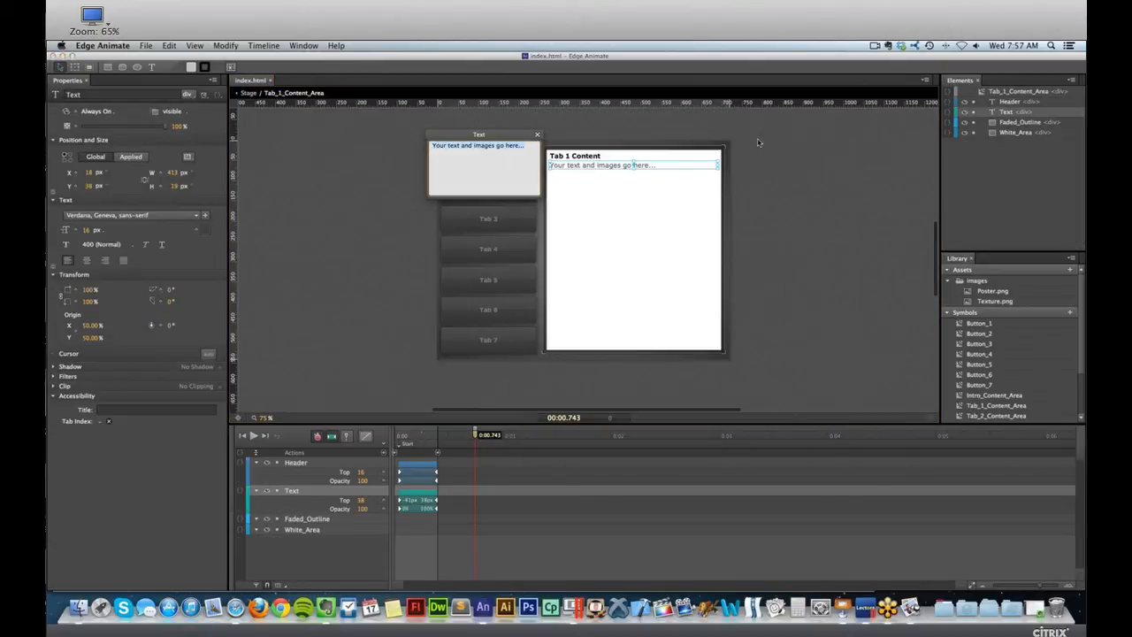
left_click(768, 244)
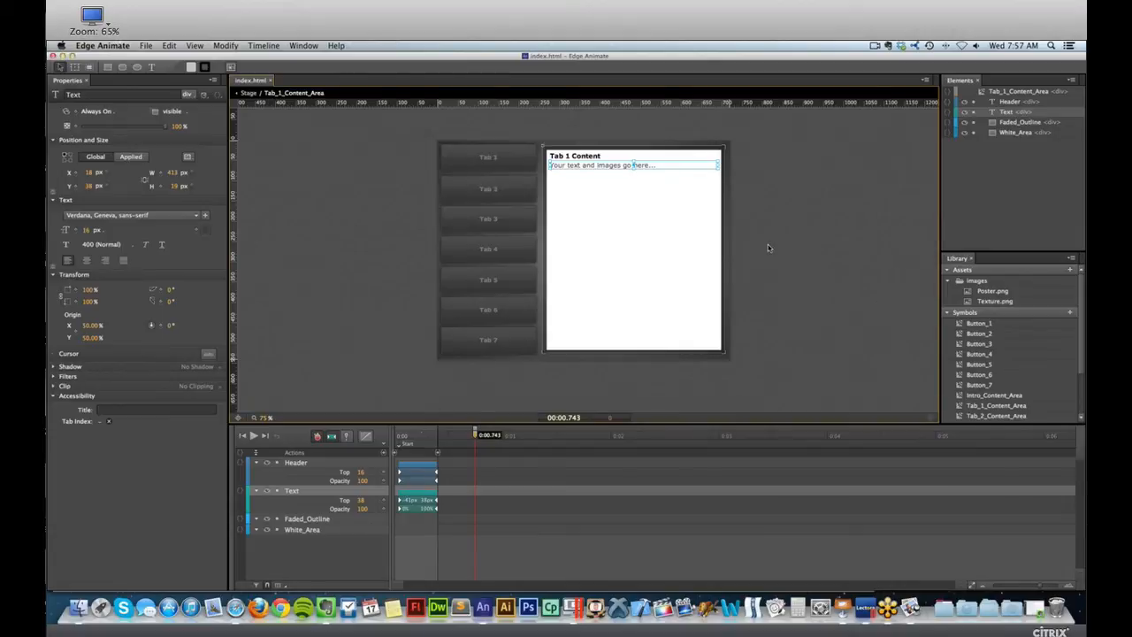
Switch to Safari to view the Tabs Left preview, return to Edge Animate and leave the content area symbol.
key("super+Tab")
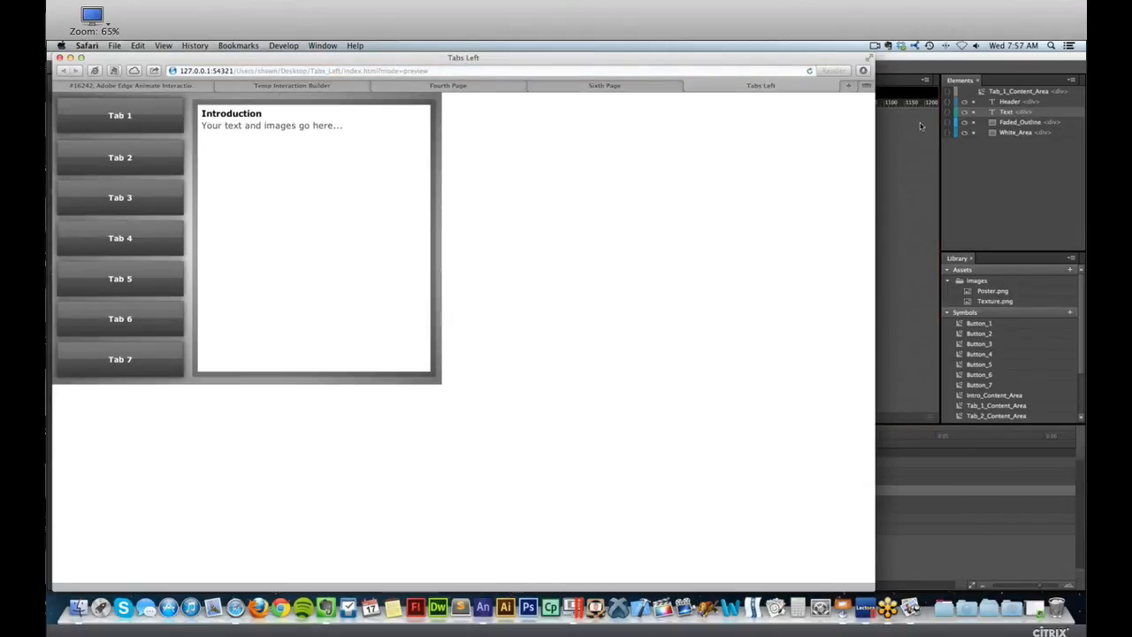
key("super+Tab")
double_click(371, 153)
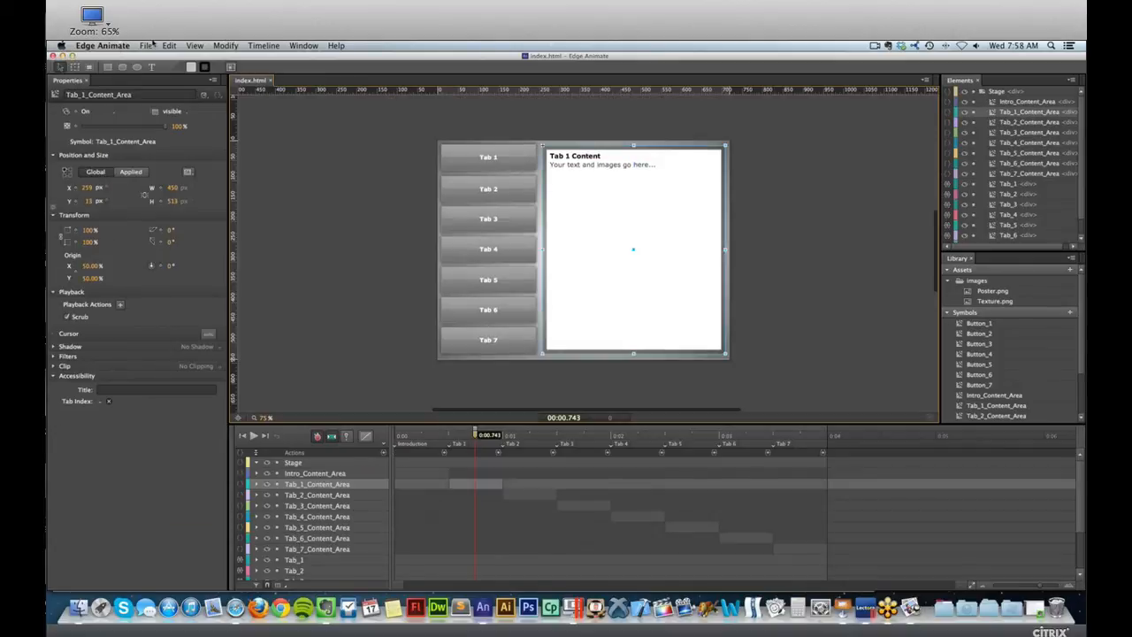
Publish the Tabs Left composition, view the object insertion options in Lectora Inspire, and return to Edge Animate.
left_click(148, 45)
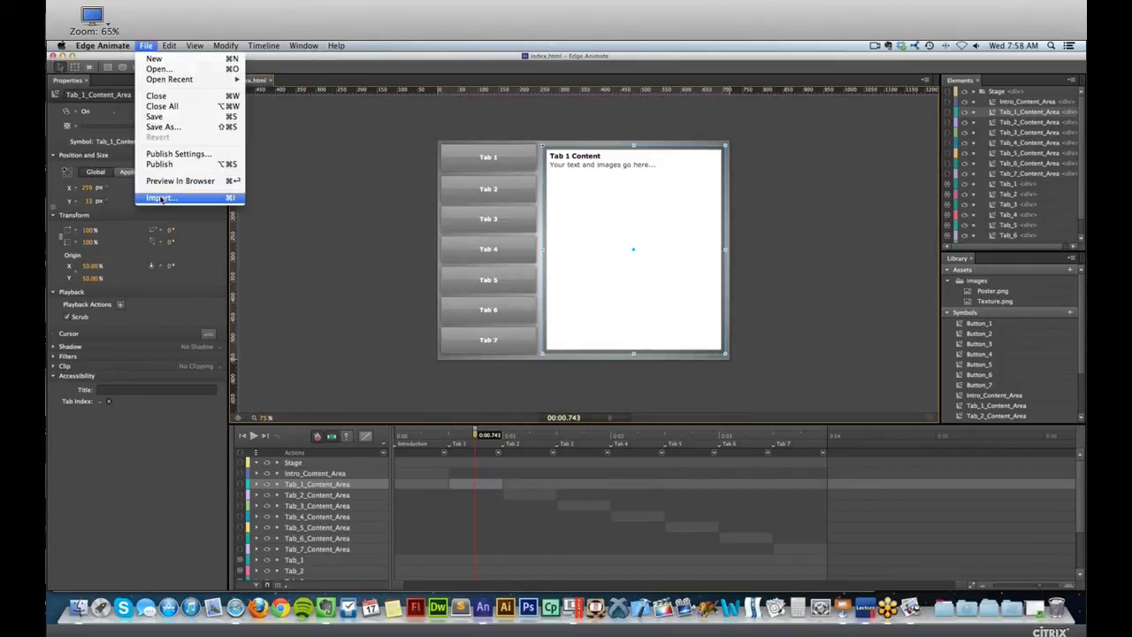
left_click(159, 163)
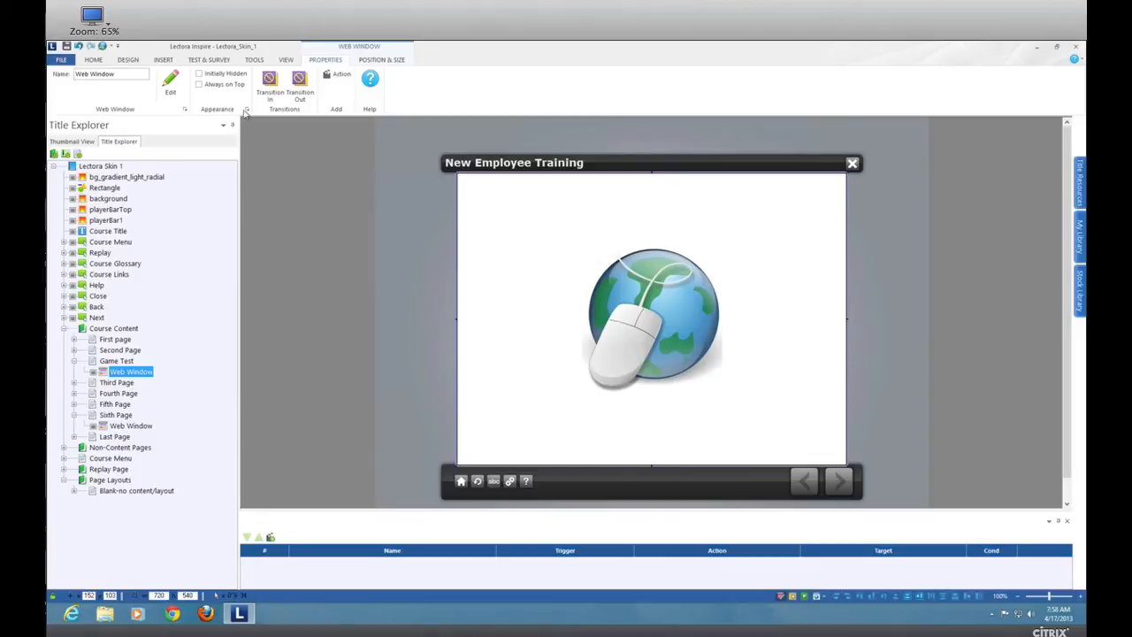
left_click(163, 61)
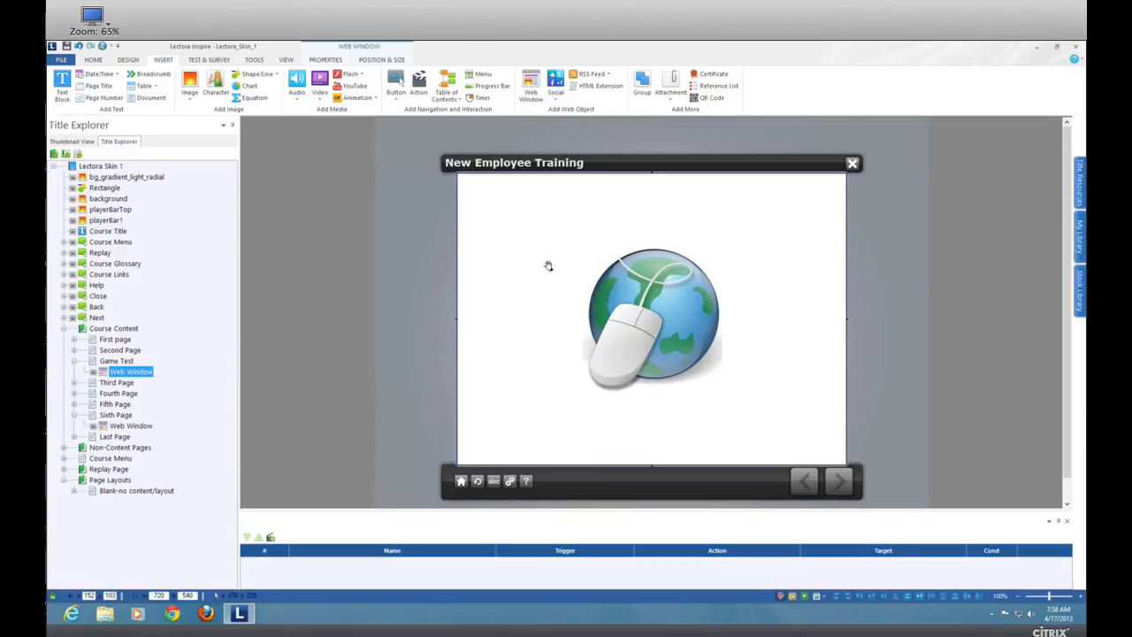
key("ctrl+Left")
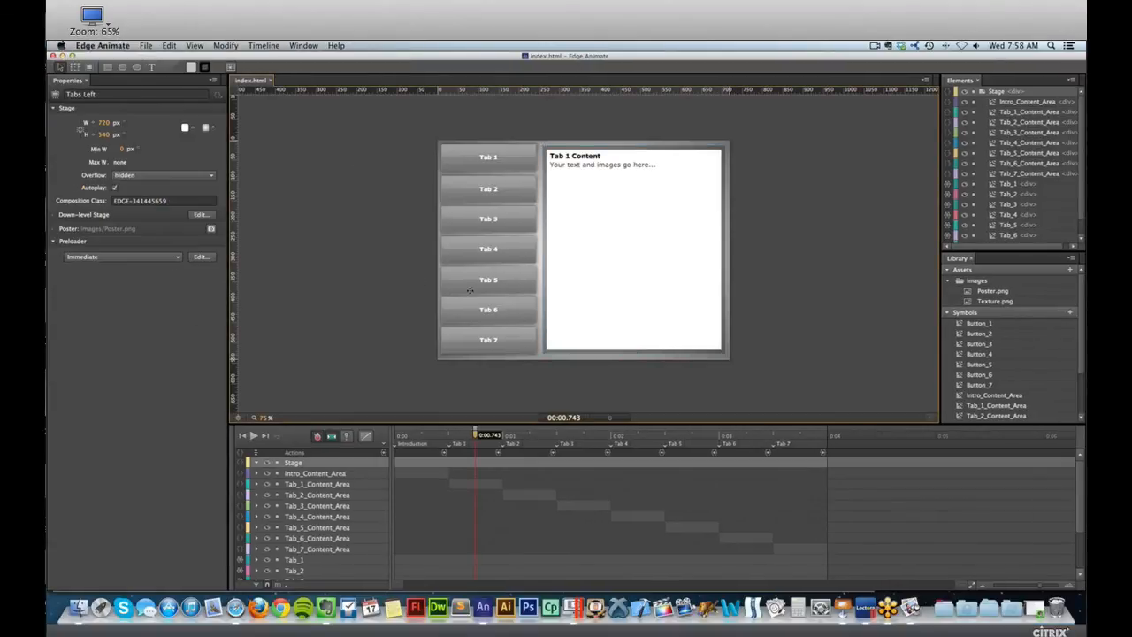
Switch to the Keynote presentation and review the slides on easing, Code Panel scripting, deployment, audio and iFrame content.
key("super+Tab")
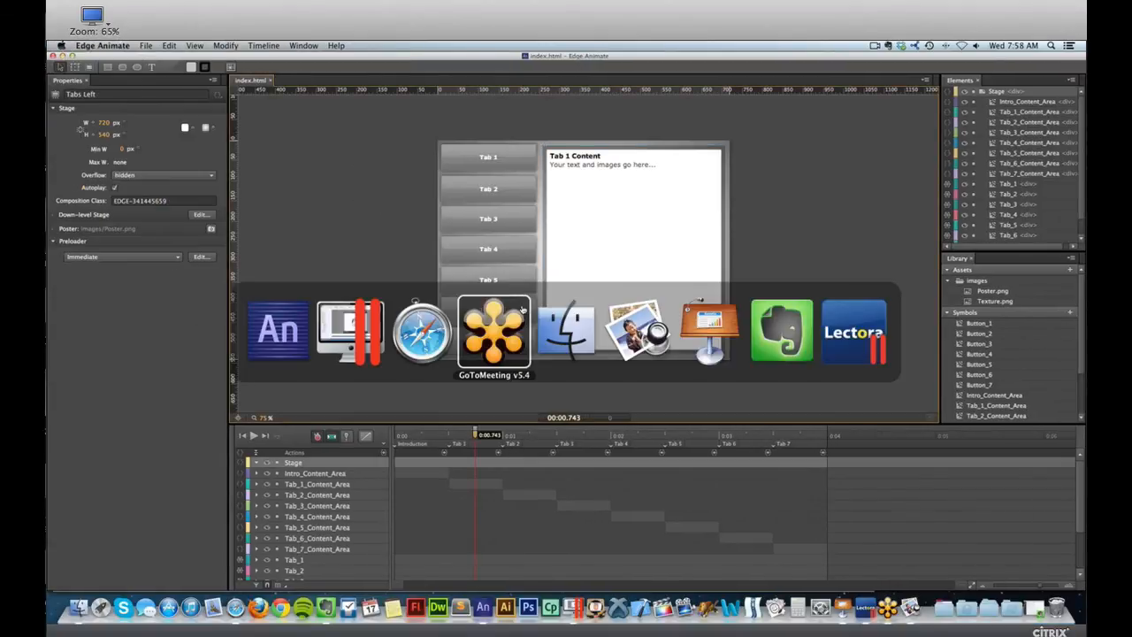
left_click(702, 334)
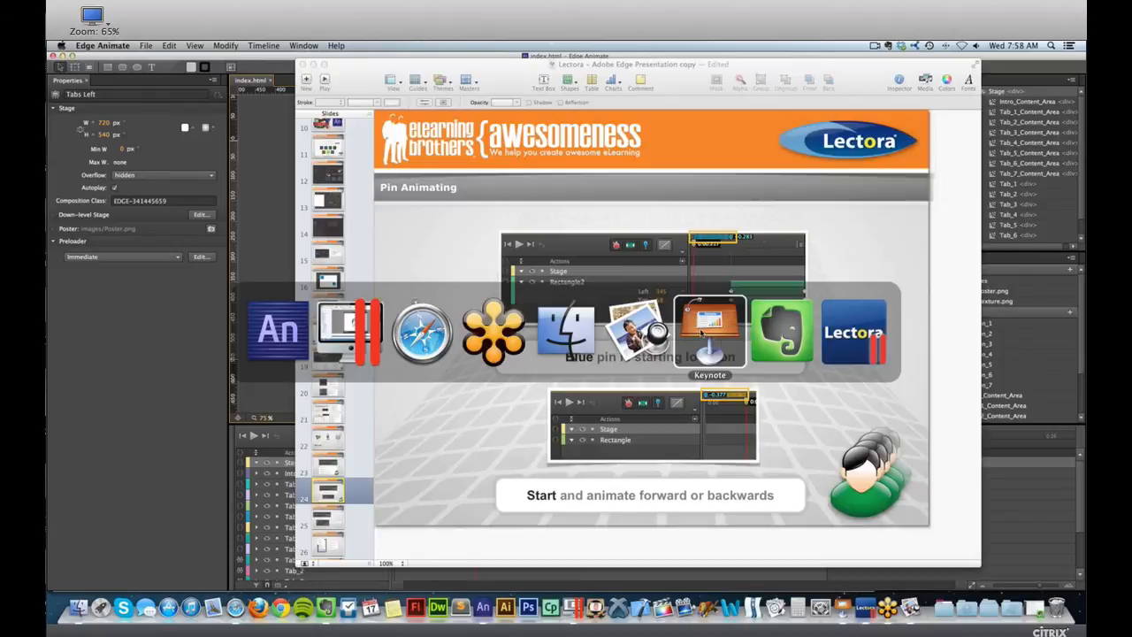
scroll(348, 404, "down", 3)
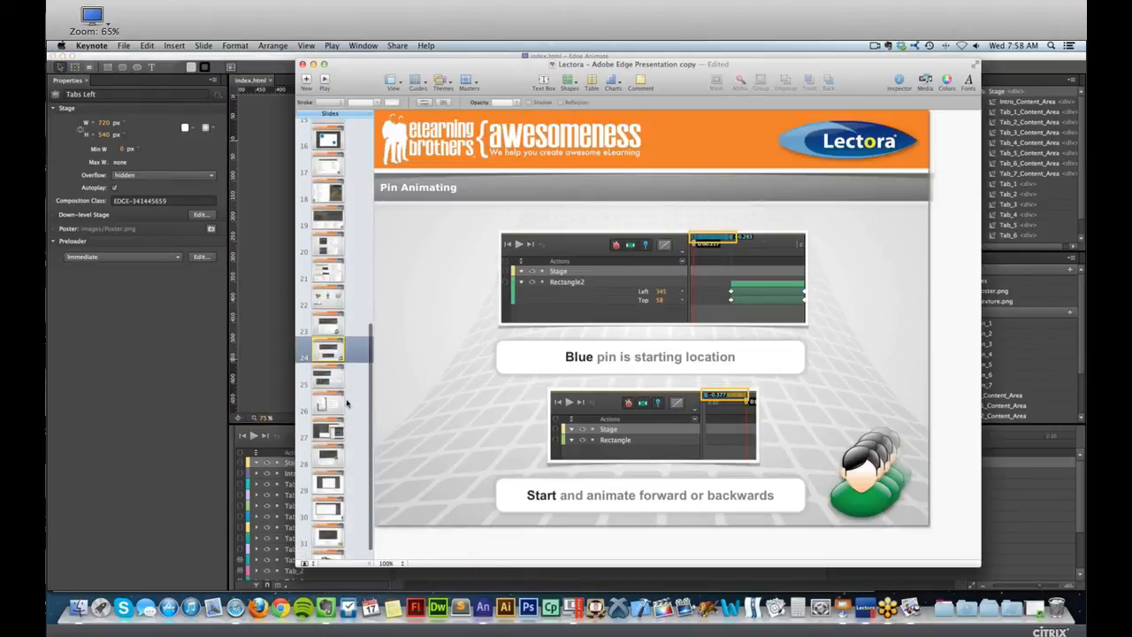
left_click(334, 360)
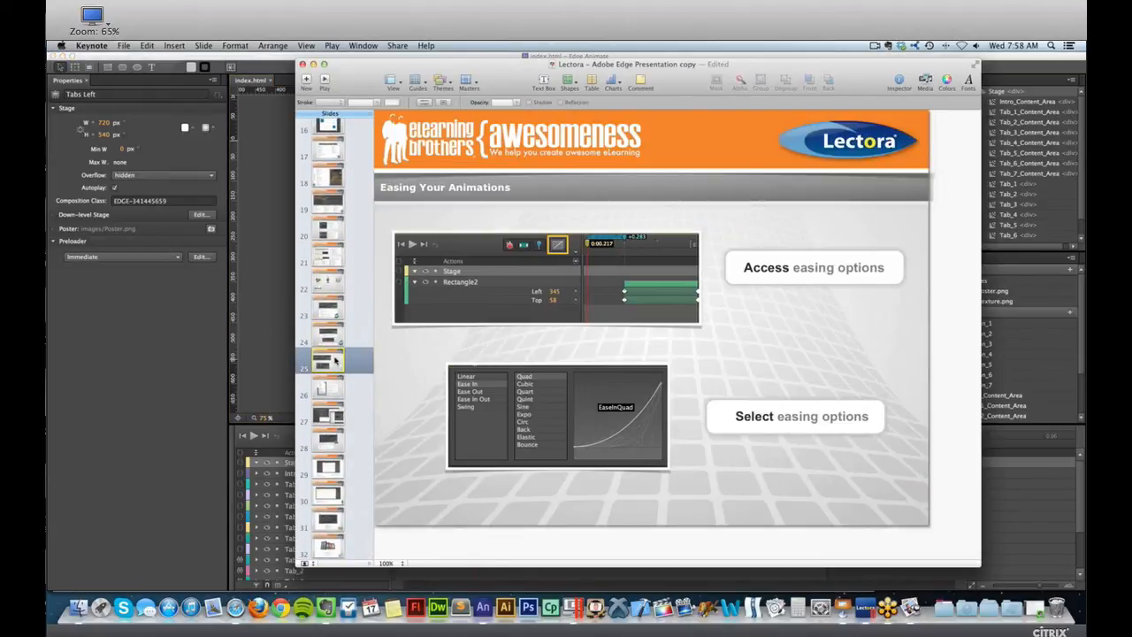
left_click(336, 421)
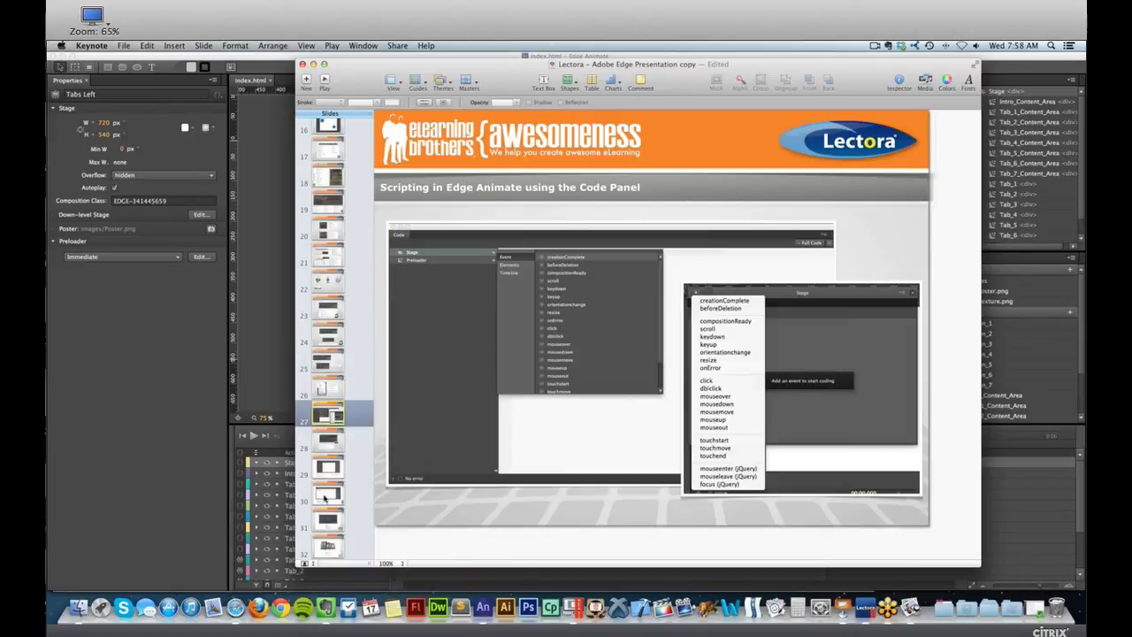
left_click(334, 524)
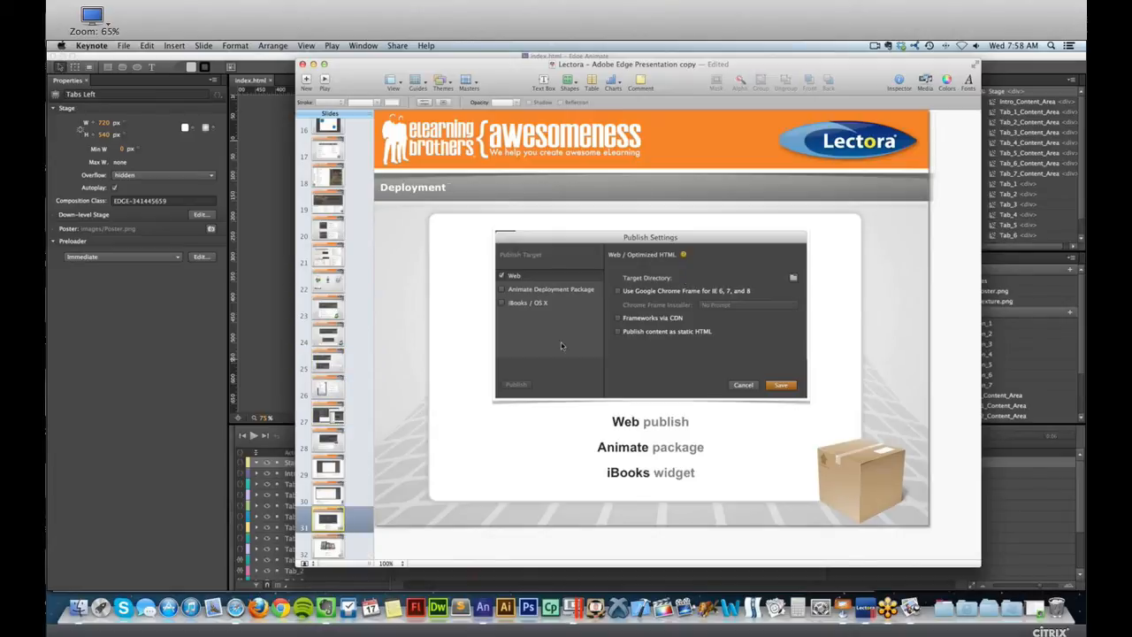
left_click(326, 492)
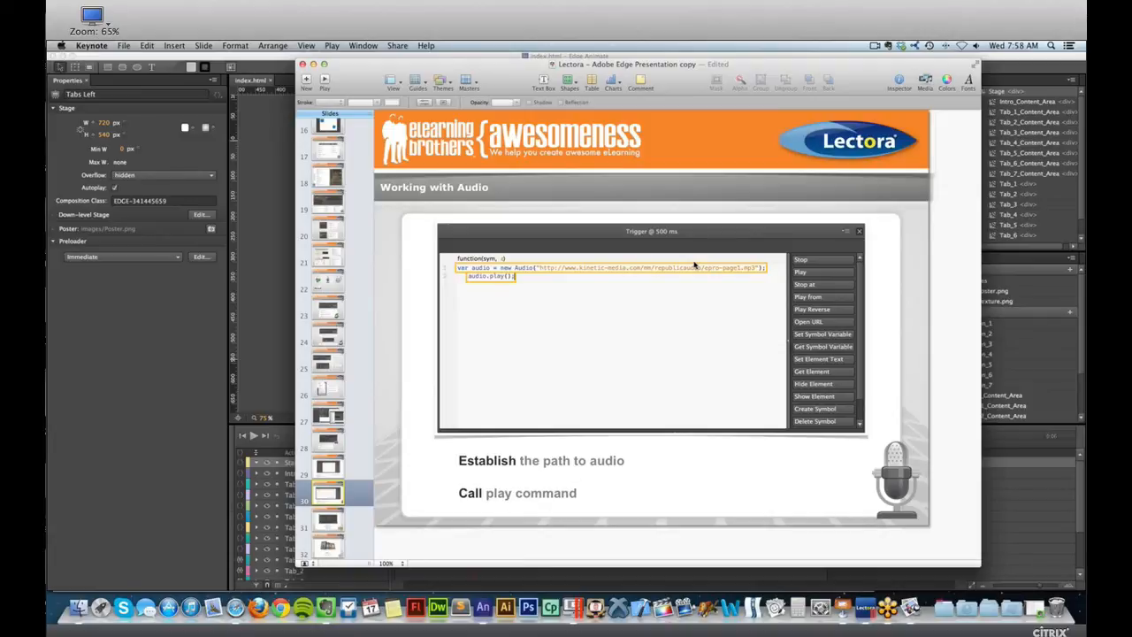
left_click(334, 548)
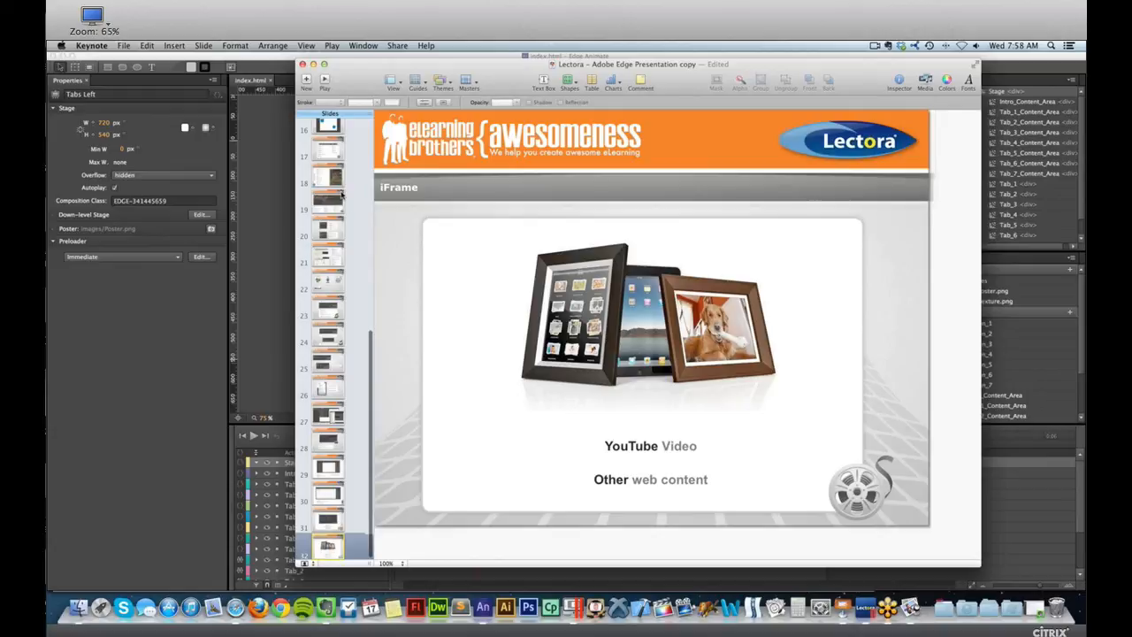
scroll(342, 195, "up", 10)
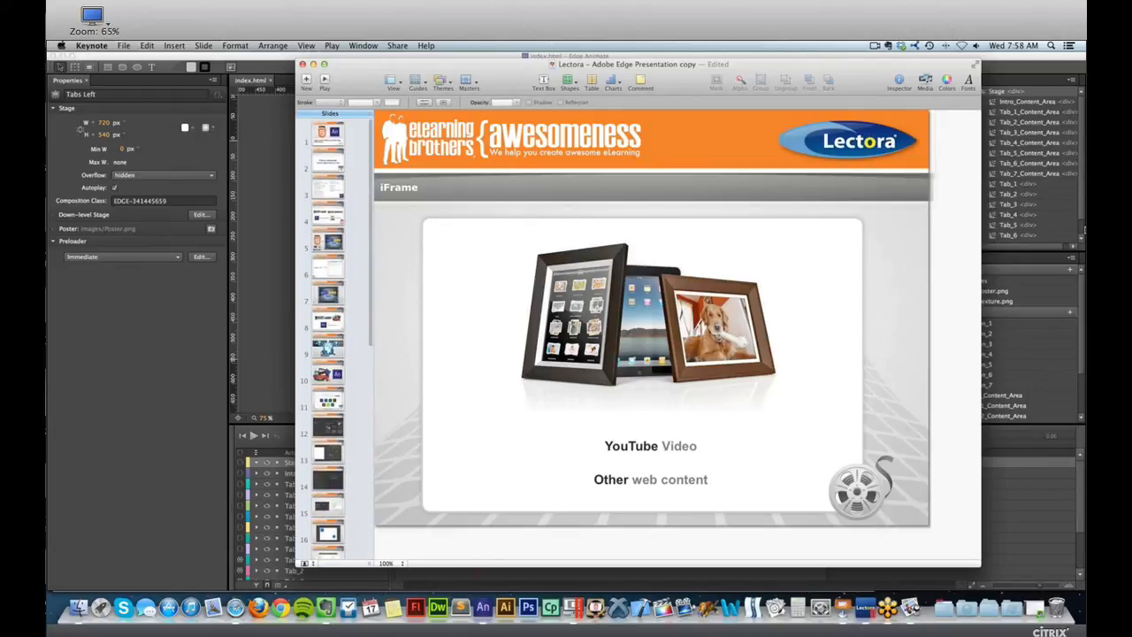
left_click(1084, 230)
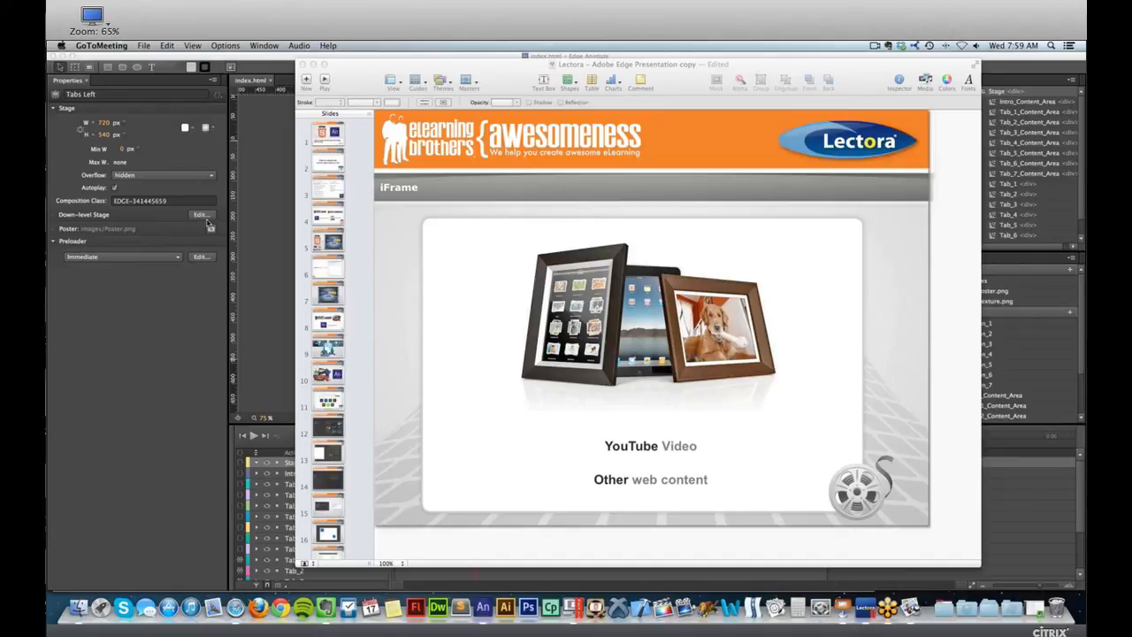
left_click(610, 422)
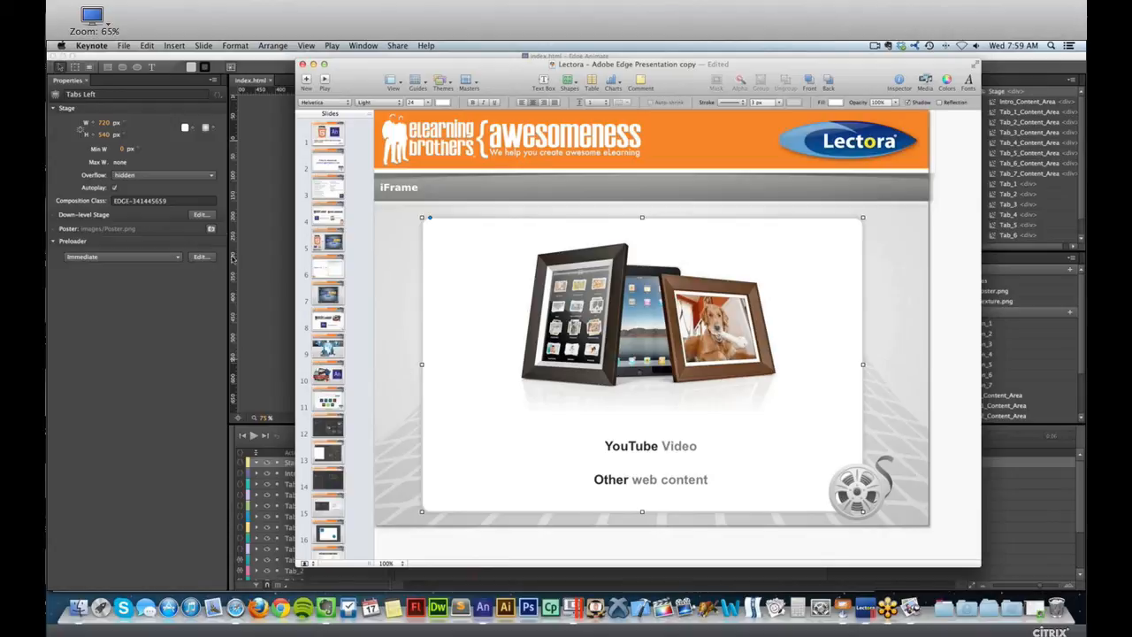
left_click(217, 220)
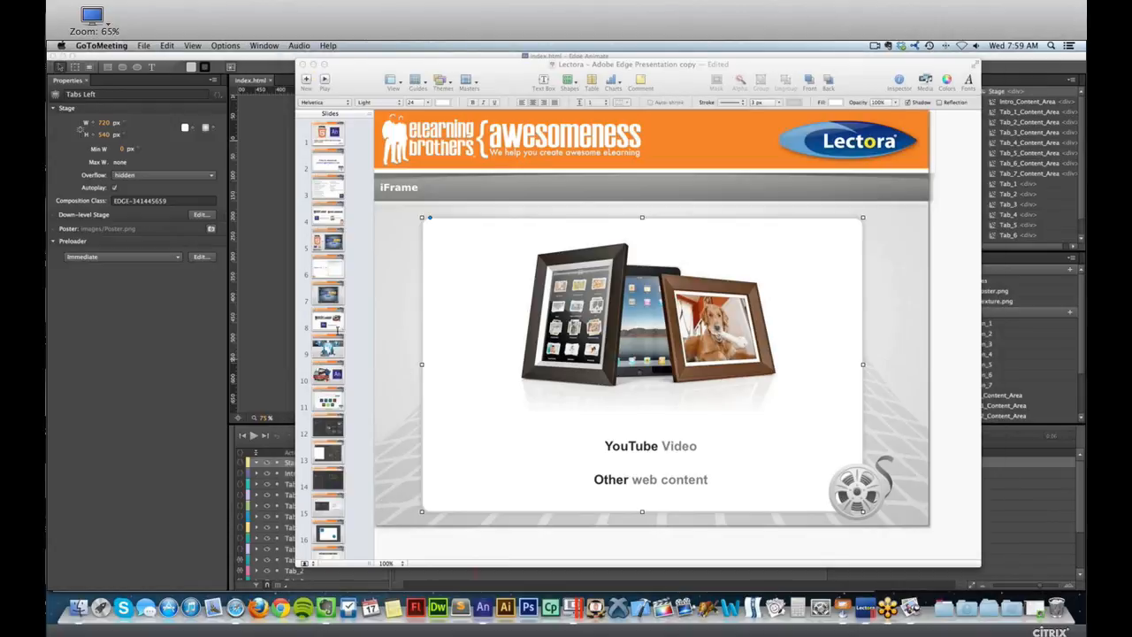